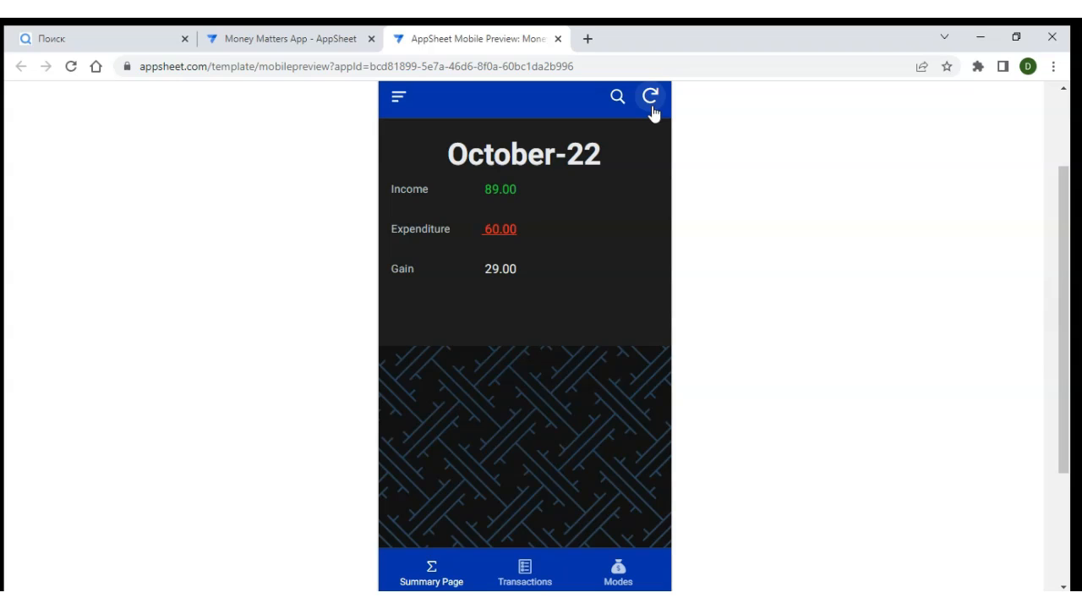
Open the transactions list and examine the dates, details and amounts of the income and expenditure entries
{"action": "left_click", "coordinate": [616, 179]}
{"action": "left_click", "coordinate": [526, 571]}
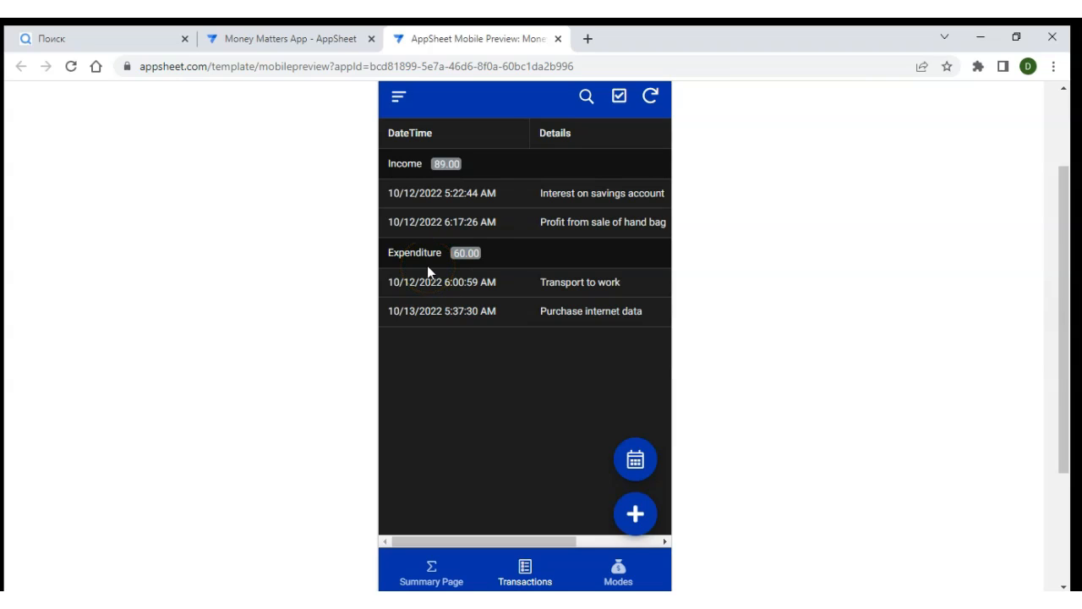
{"action": "scroll", "coordinate": [493, 215], "scroll_direction": "right", "scroll_amount": 3}
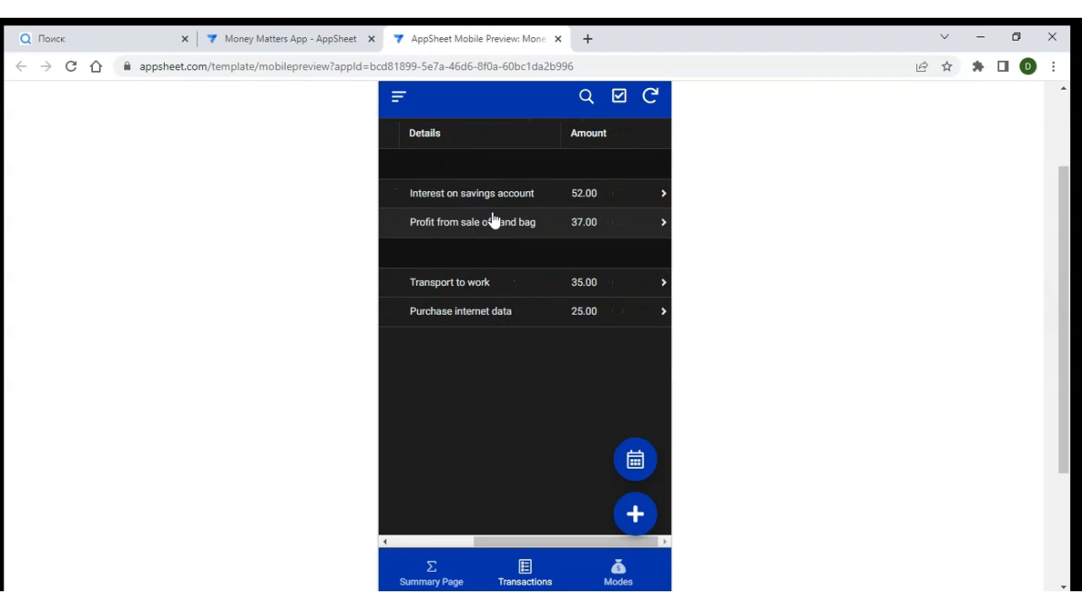
{"action": "scroll", "coordinate": [495, 219], "scroll_direction": "left", "scroll_amount": 3}
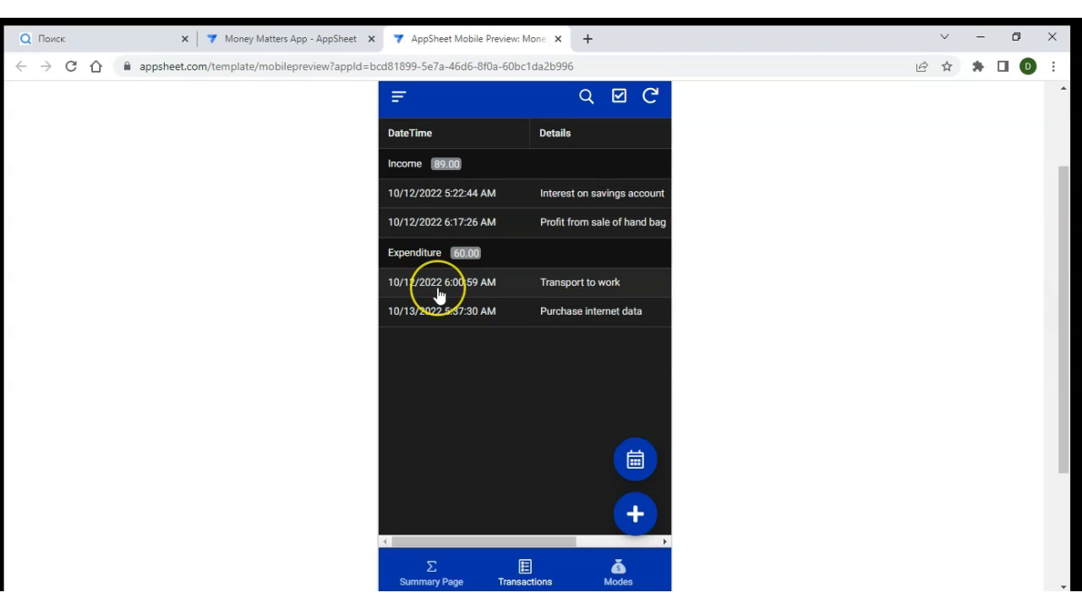
View the transactions as a calendar, browse back month by month to June 2022, and return to the table view
{"action": "left_click", "coordinate": [635, 461]}
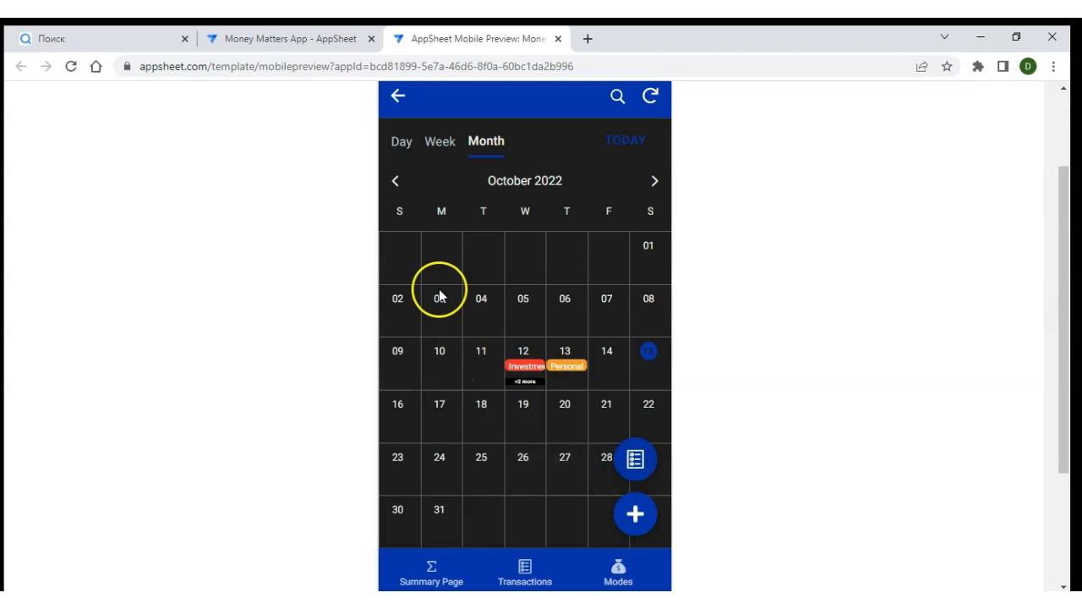
{"action": "left_click", "coordinate": [395, 182]}
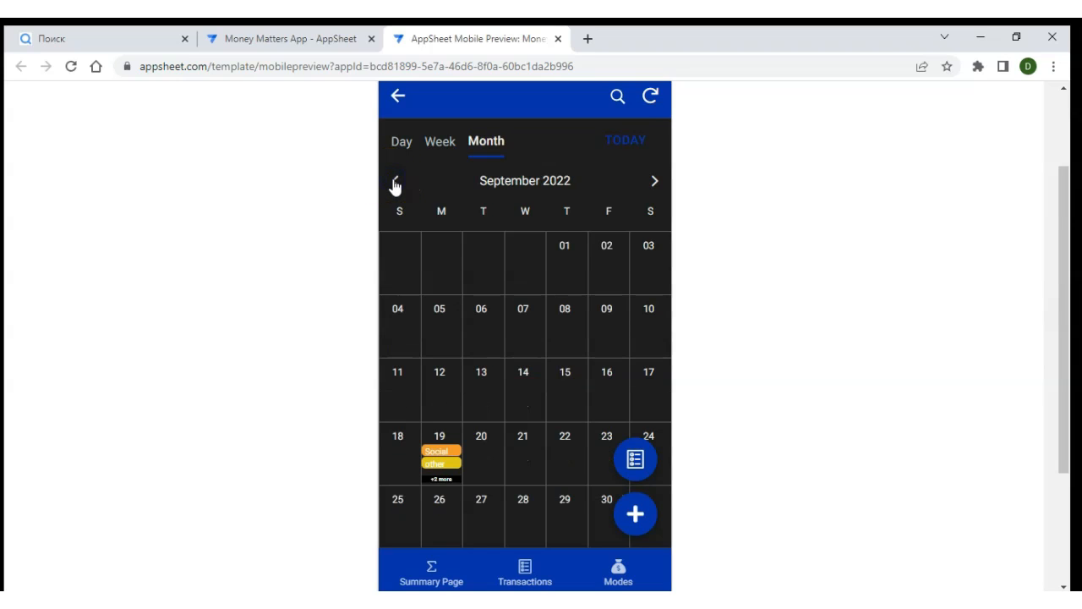
{"action": "left_click", "coordinate": [395, 183]}
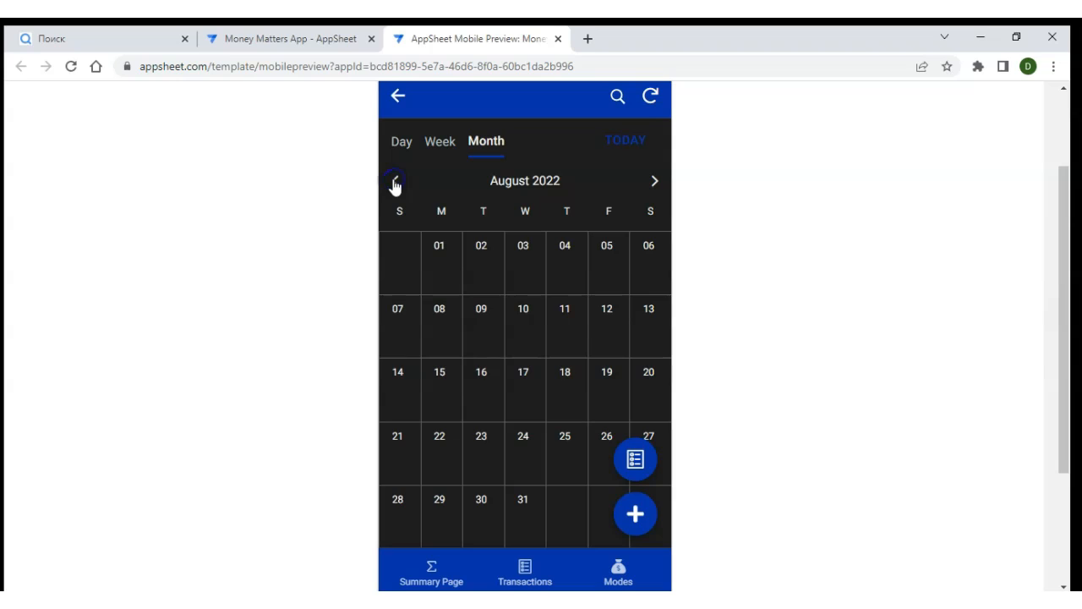
{"action": "left_click", "coordinate": [394, 182]}
{"action": "left_click", "coordinate": [395, 183]}
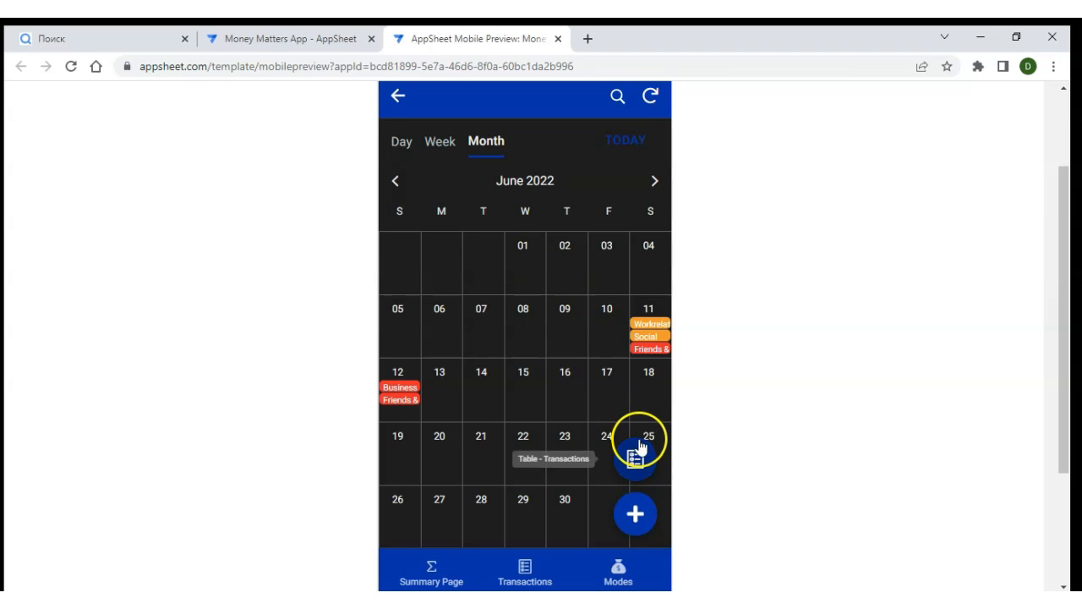
{"action": "left_click", "coordinate": [640, 472]}
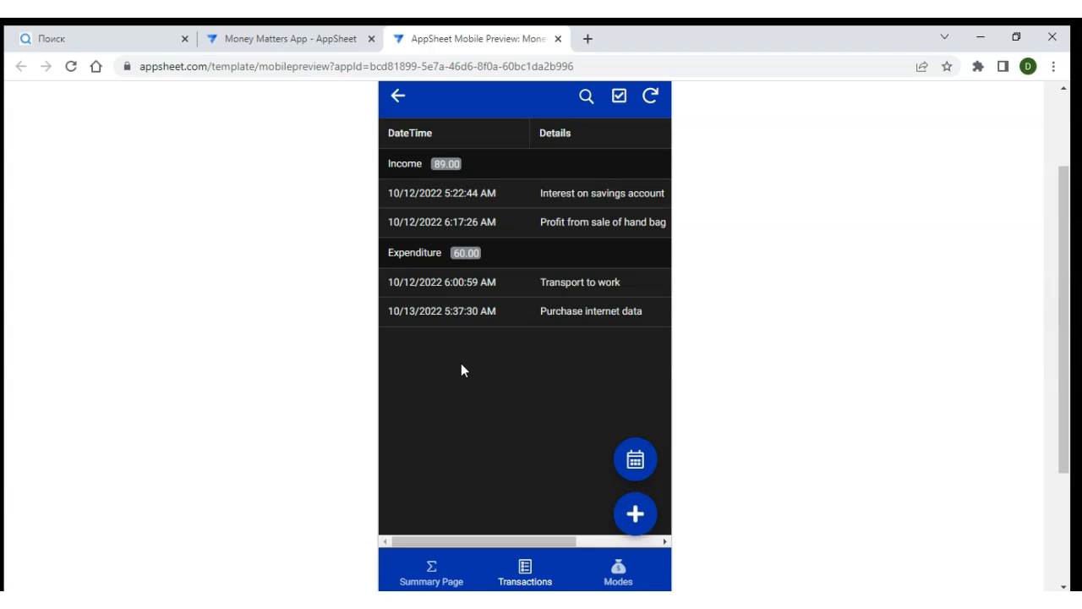
Add a new transaction of type Expenditure with category Workrelated and Mobile Money as the mode of payment
{"action": "left_click", "coordinate": [640, 512]}
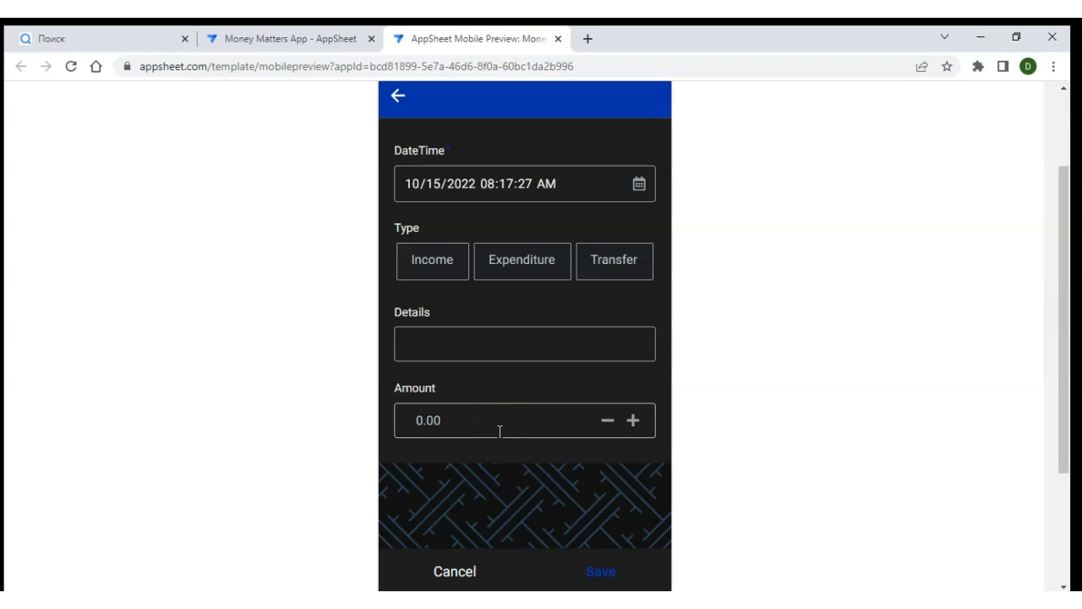
{"action": "left_click", "coordinate": [510, 264]}
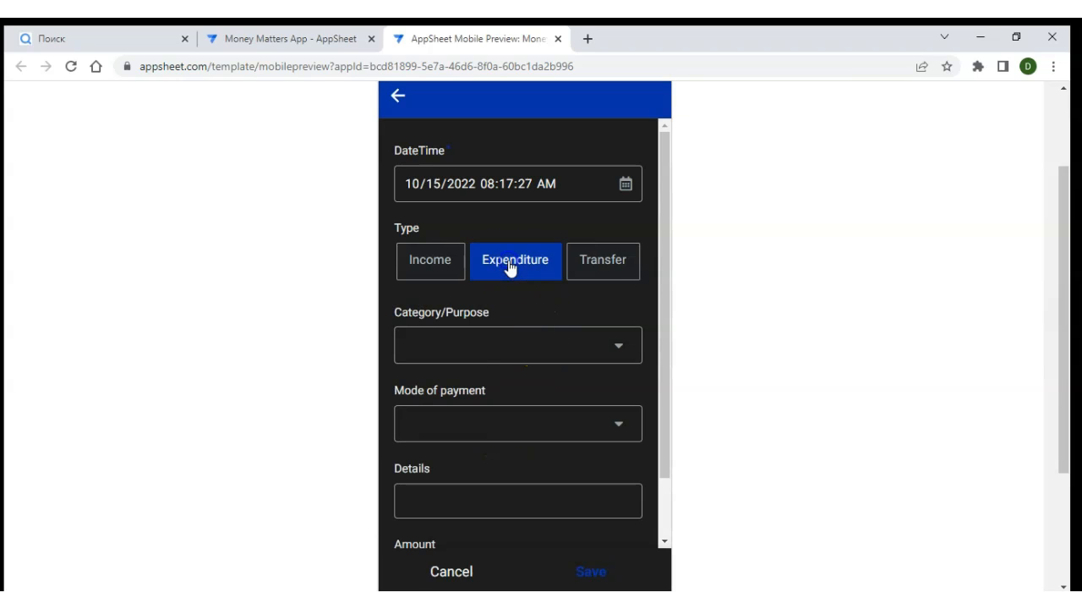
{"action": "left_click", "coordinate": [480, 337]}
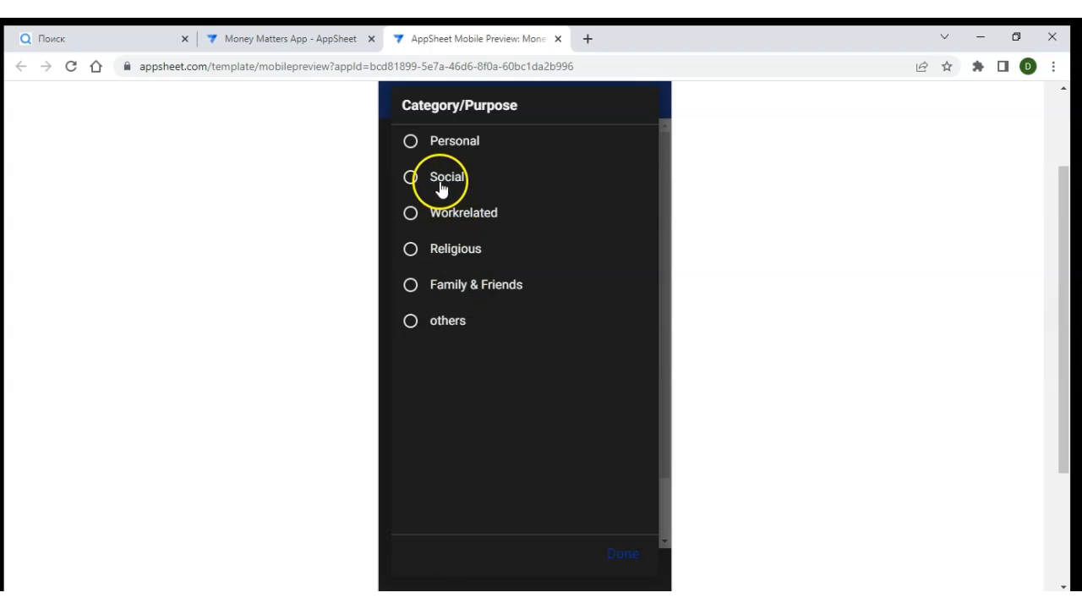
{"action": "left_click", "coordinate": [461, 218]}
{"action": "left_click", "coordinate": [441, 425]}
{"action": "left_click", "coordinate": [448, 259]}
Enter "Trip to register's office" as the details and 100 as the amount, and save the transaction
{"action": "scroll", "coordinate": [491, 417], "scroll_direction": "down", "scroll_amount": 1}
{"action": "left_click", "coordinate": [469, 429]}
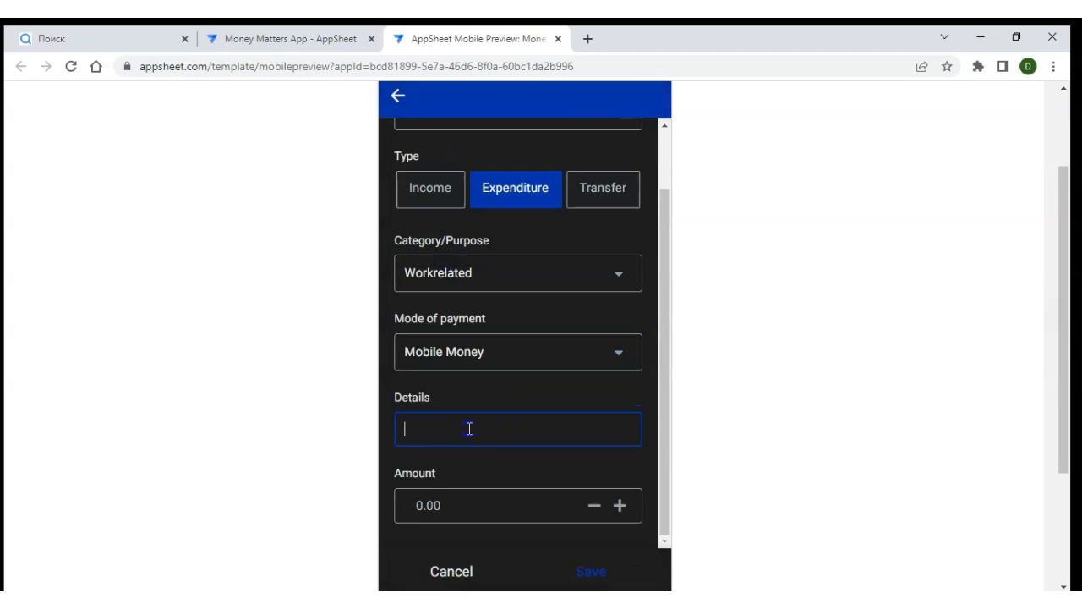
{"action": "type", "text": "Trip to regist"}
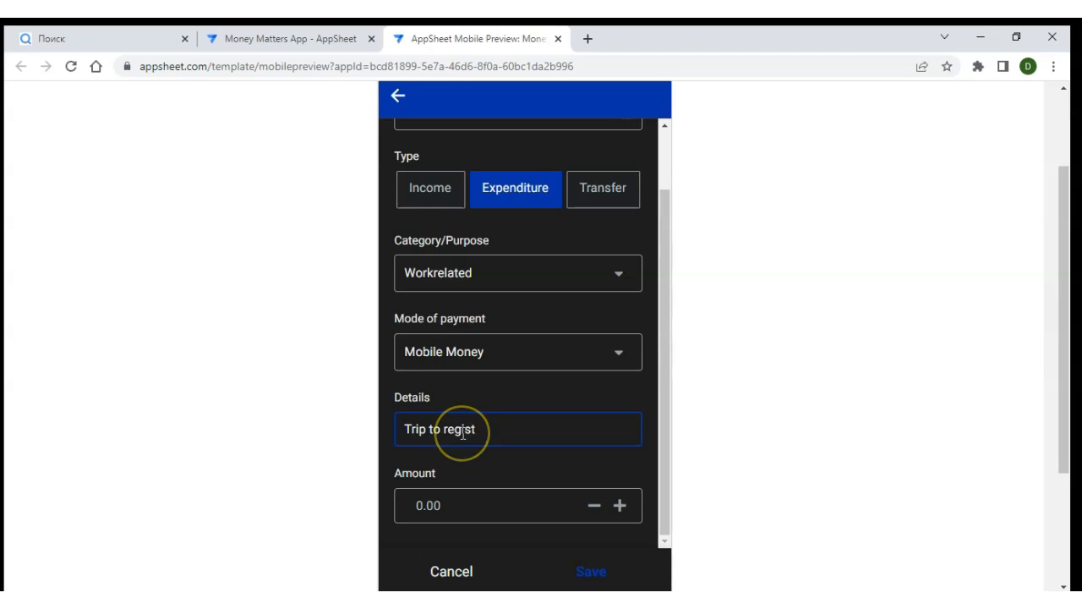
{"action": "type", "text": "er"}
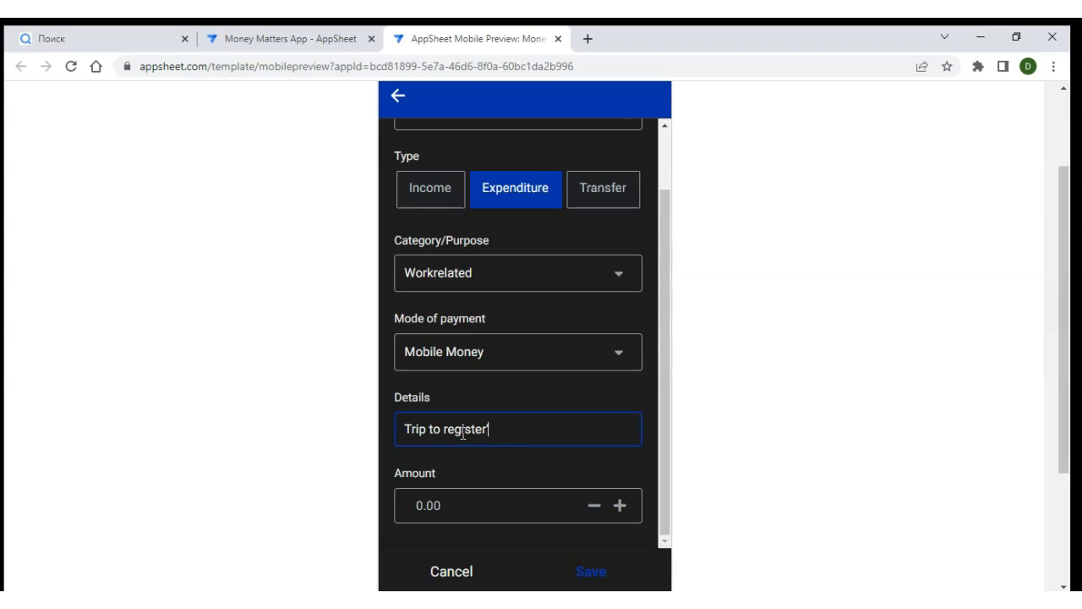
{"action": "type", "text": "'s office"}
{"action": "left_click", "coordinate": [448, 499]}
{"action": "type", "text": "100"}
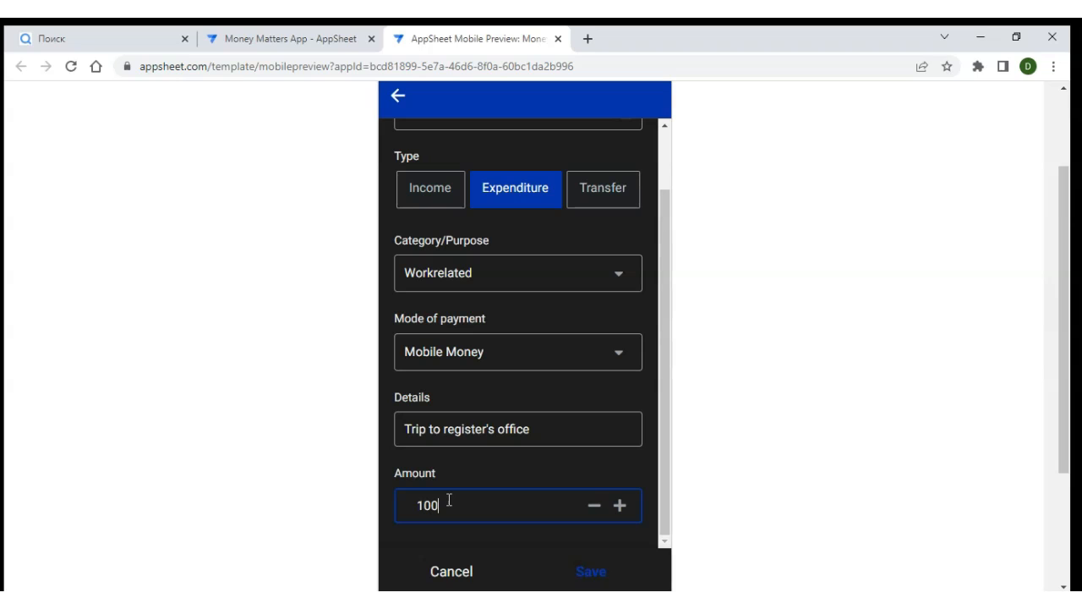
{"action": "left_click", "coordinate": [589, 573]}
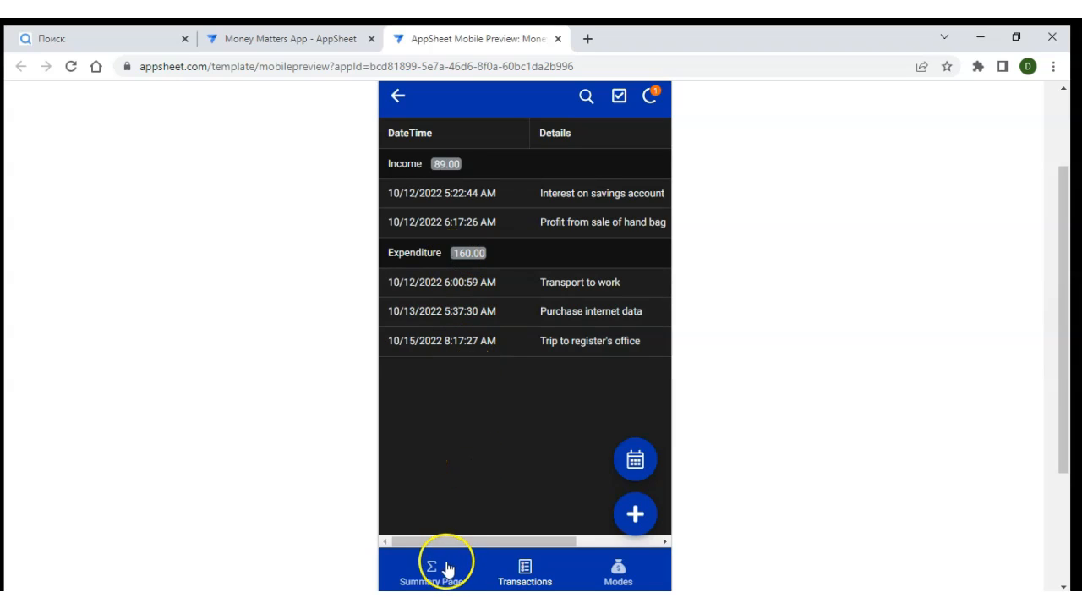
Open the payment modes chart and inspect the balances of the Cash and Mobile Money segments
{"action": "left_click", "coordinate": [616, 575]}
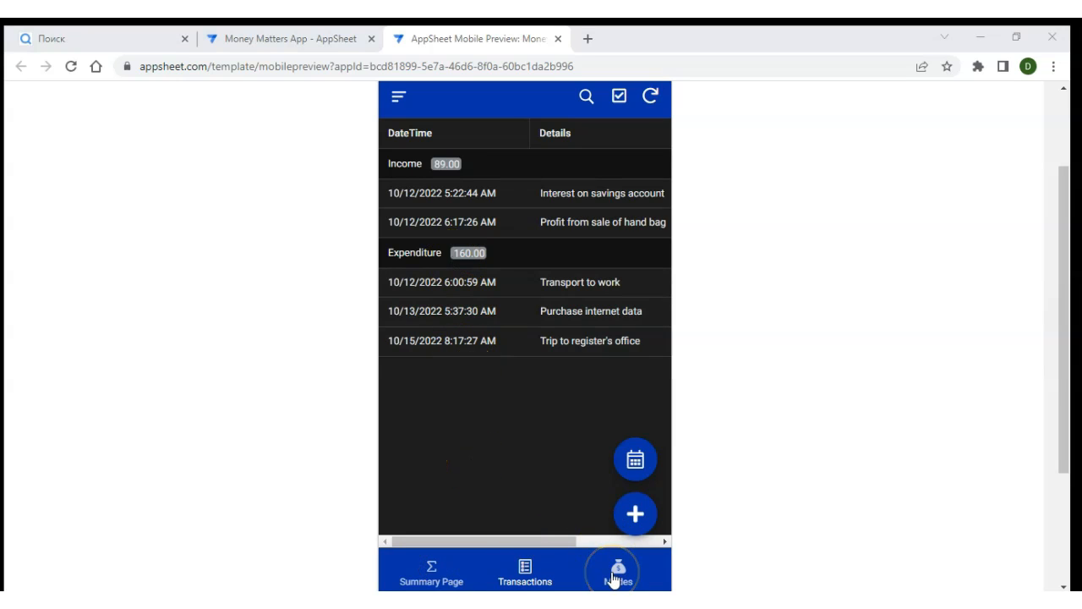
{"action": "left_click", "coordinate": [614, 580]}
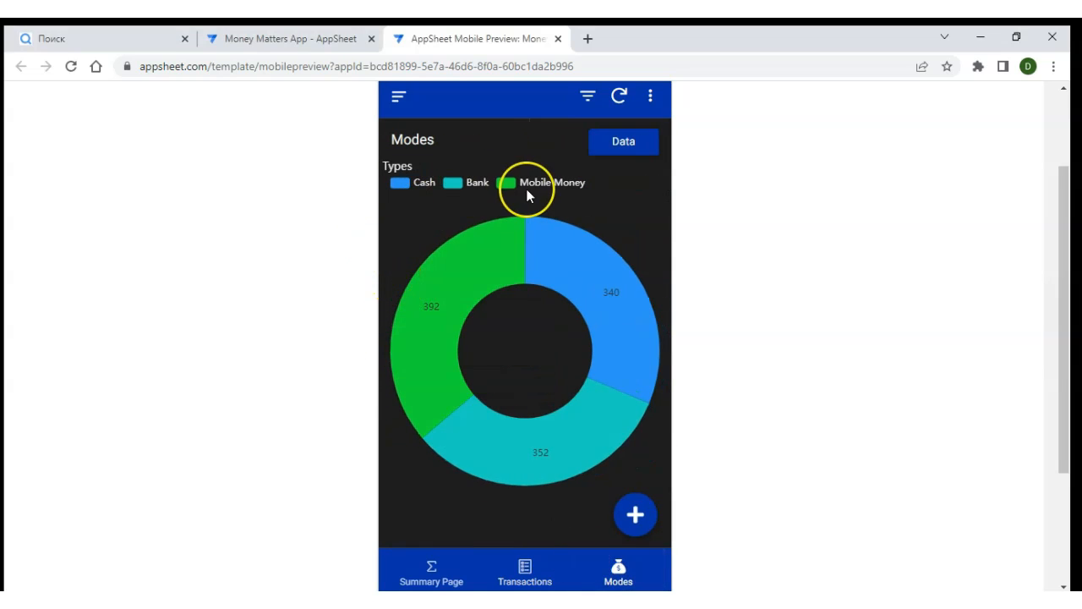
{"action": "mouse_move", "coordinate": [621, 323]}
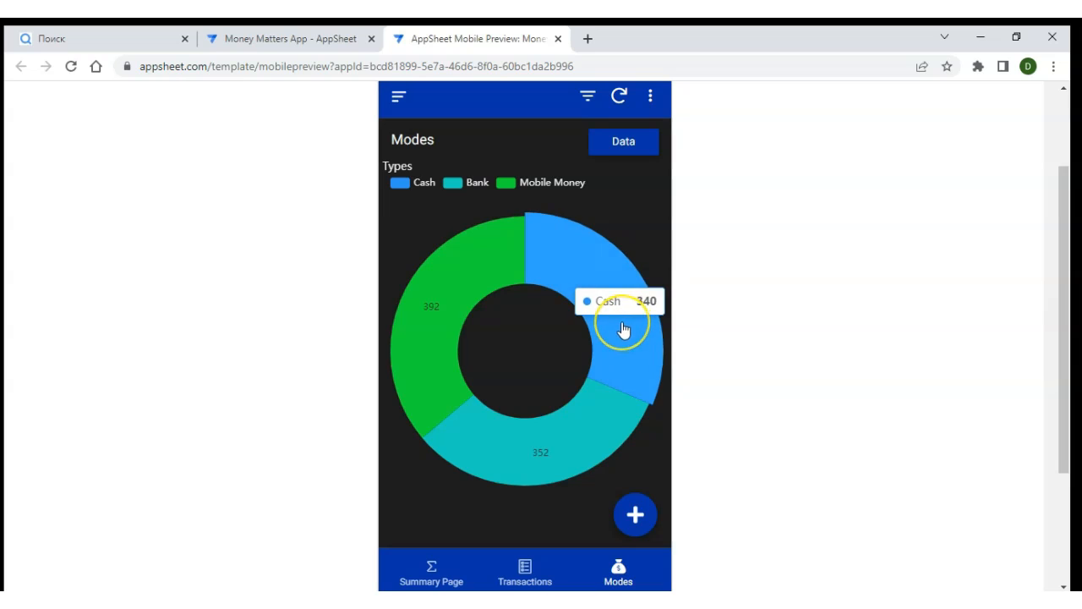
{"action": "mouse_move", "coordinate": [386, 362]}
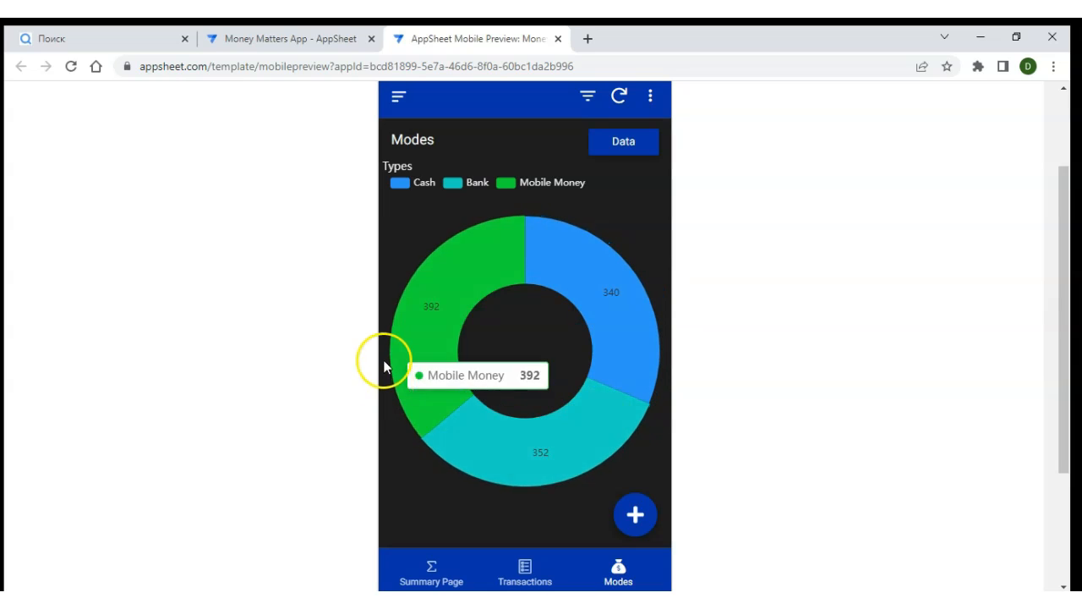
Open the Cash mode's details and review its balances, receipts and payments
{"action": "left_click", "coordinate": [625, 302]}
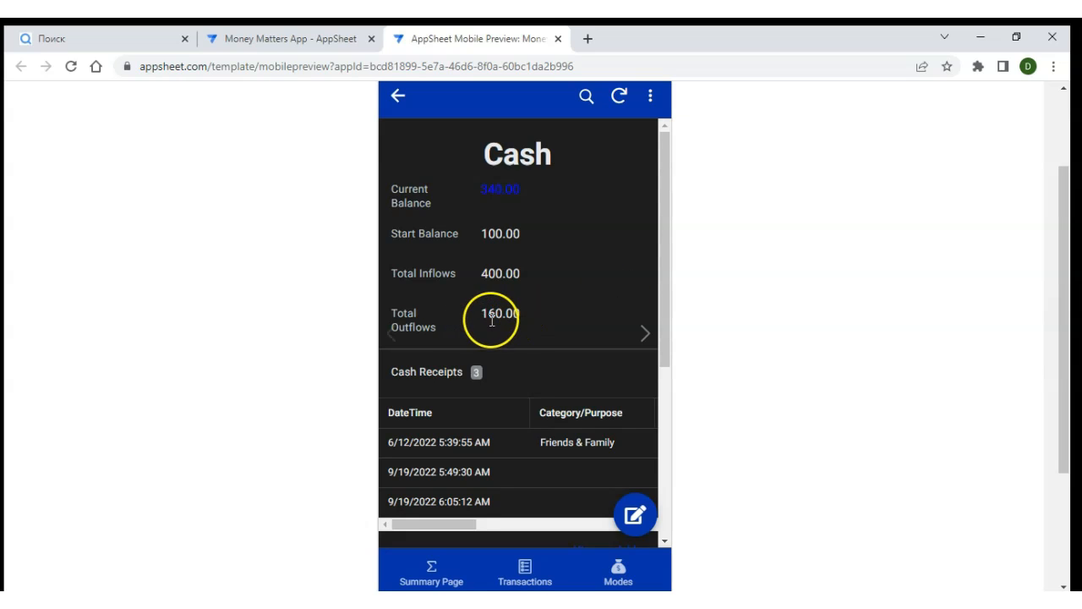
{"action": "scroll", "coordinate": [496, 380], "scroll_direction": "down", "scroll_amount": 1}
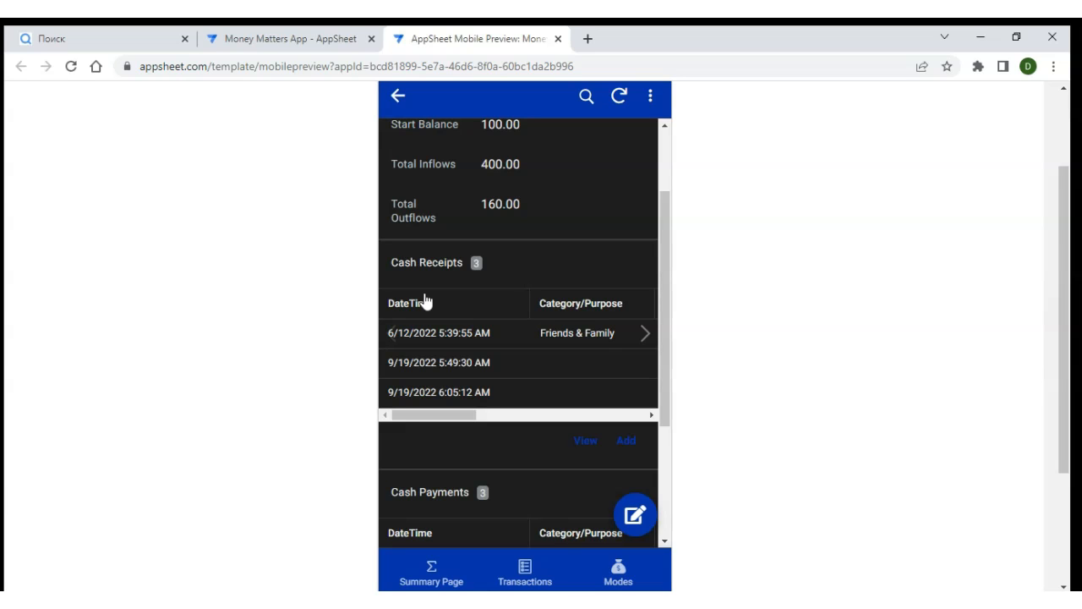
{"action": "scroll", "coordinate": [455, 380], "scroll_direction": "down", "scroll_amount": 1}
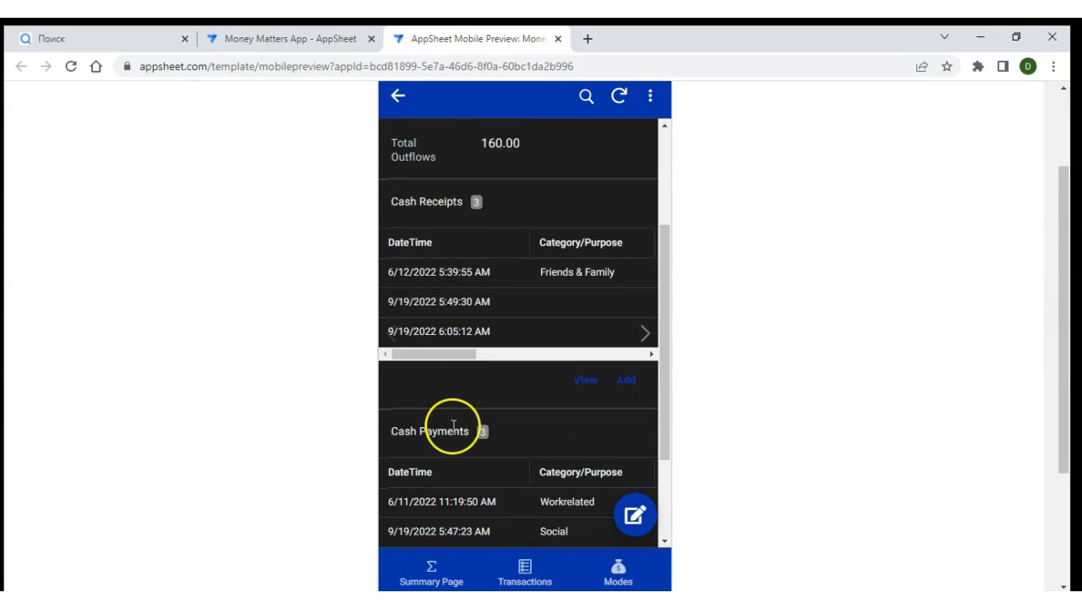
{"action": "scroll", "coordinate": [453, 429], "scroll_direction": "down", "scroll_amount": 1}
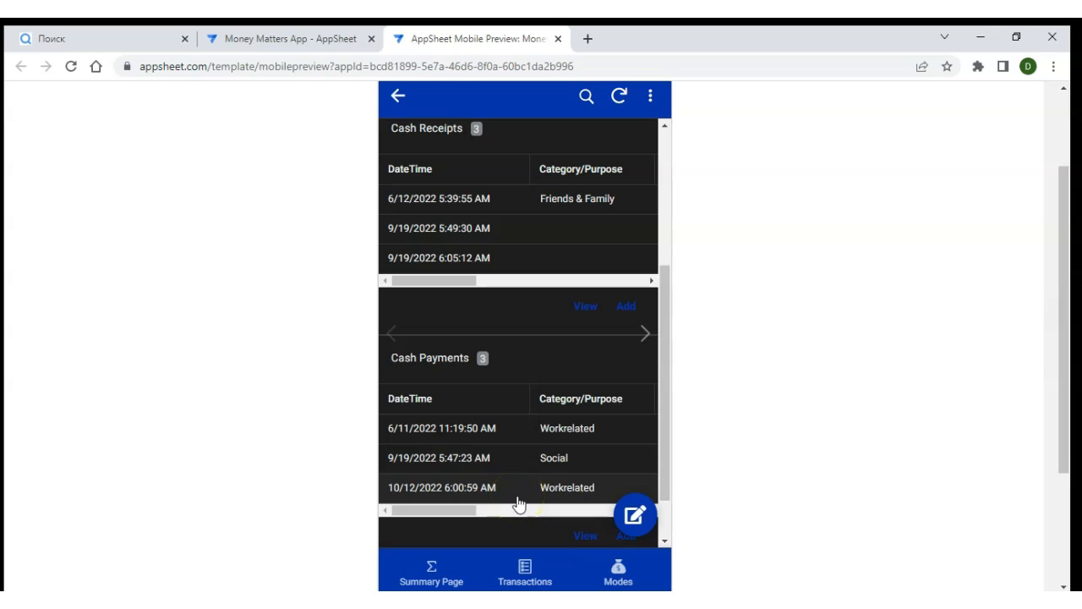
{"action": "scroll", "coordinate": [541, 435], "scroll_direction": "up", "scroll_amount": 3}
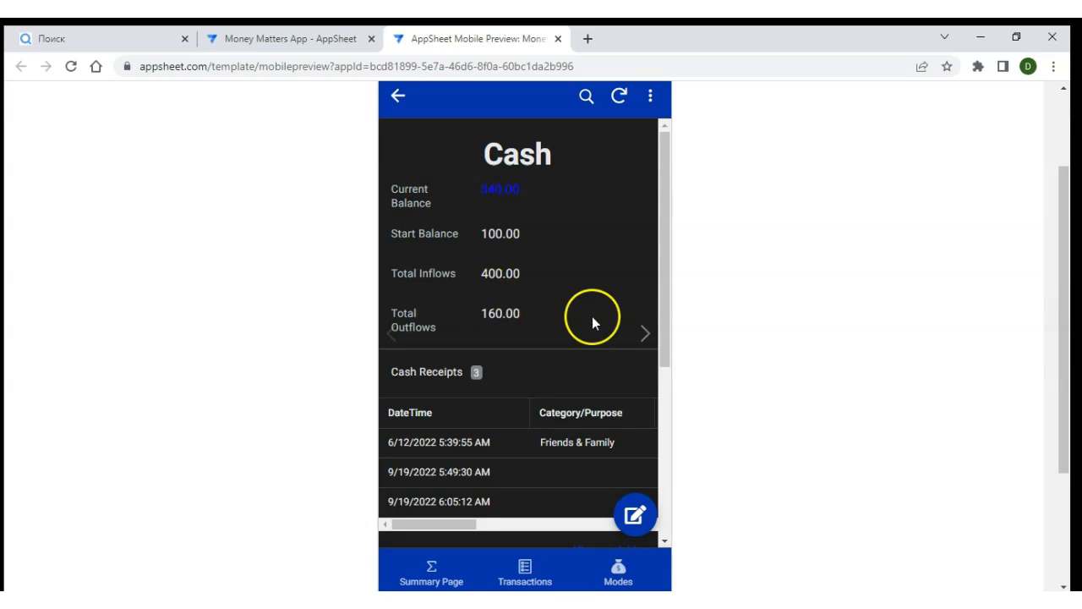
Review the Bank and Mobile Money mode details, and return to the summary page
{"action": "left_click", "coordinate": [641, 338]}
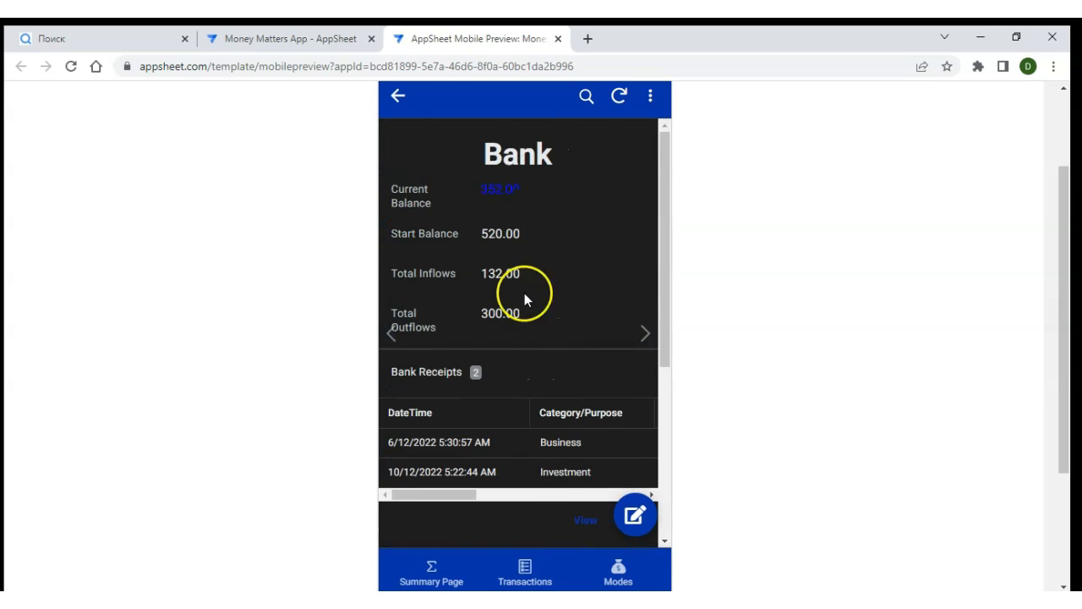
{"action": "left_click", "coordinate": [645, 338]}
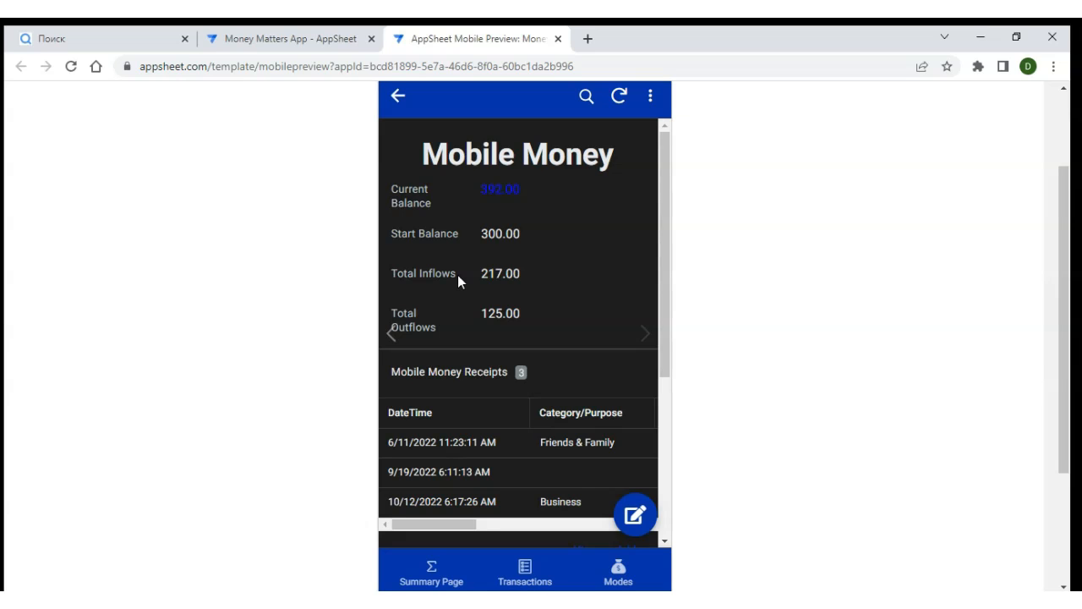
{"action": "left_click", "coordinate": [427, 568]}
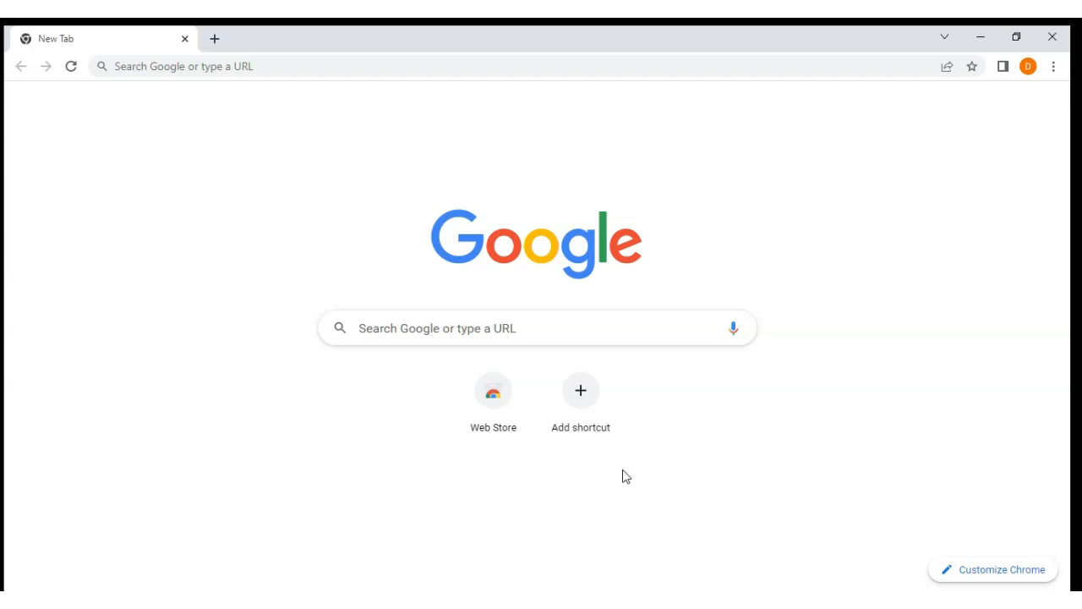
Search Google for "appsheet login" in a new browser window and open the Google AppSheet website
{"action": "left_click", "coordinate": [440, 330]}
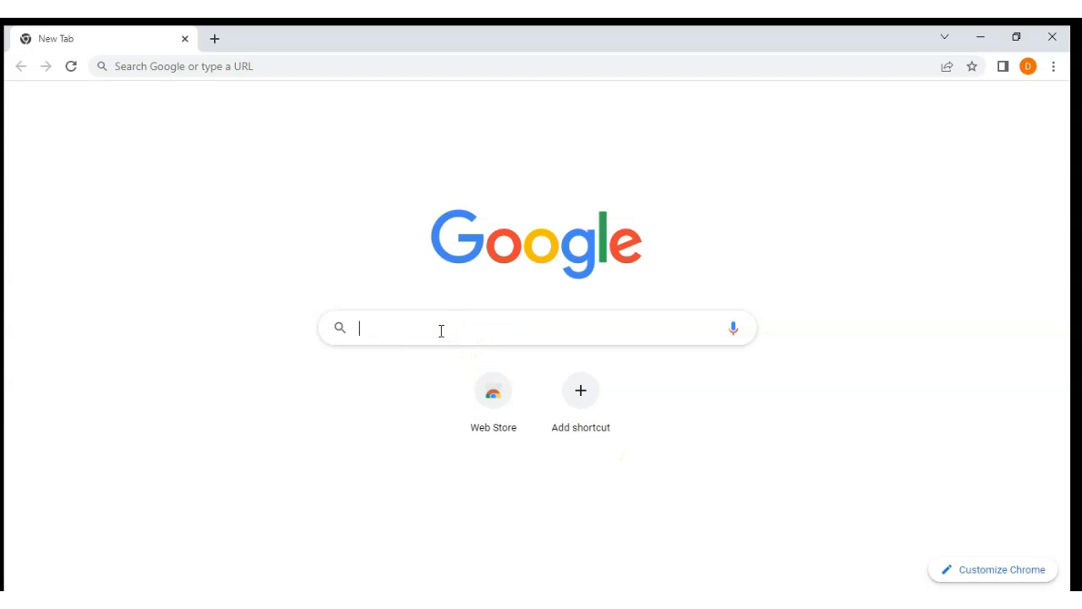
{"action": "type", "text": "appsheet"}
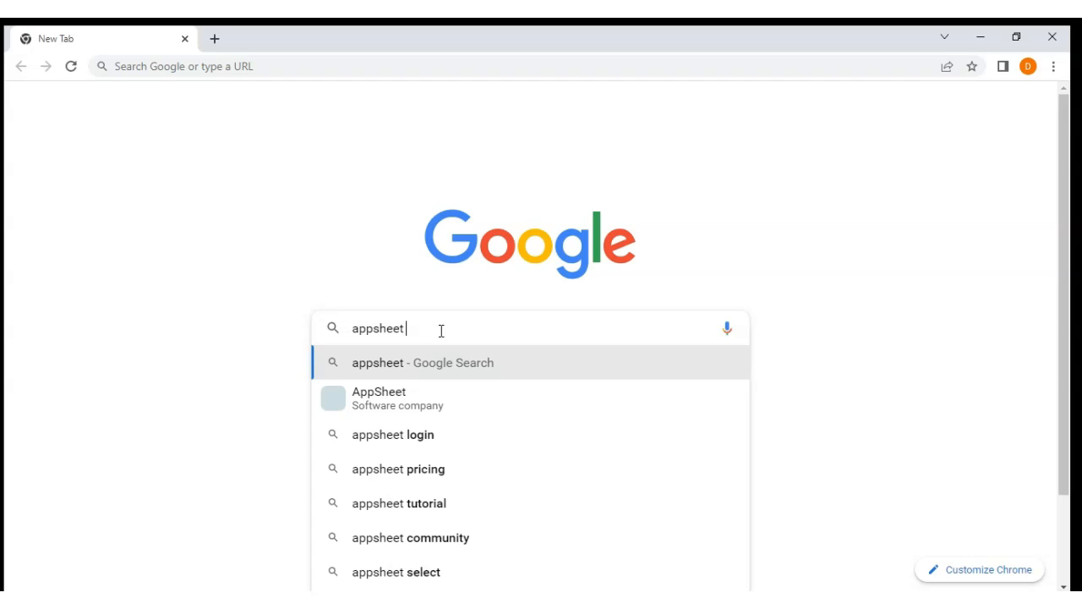
{"action": "left_click", "coordinate": [423, 398]}
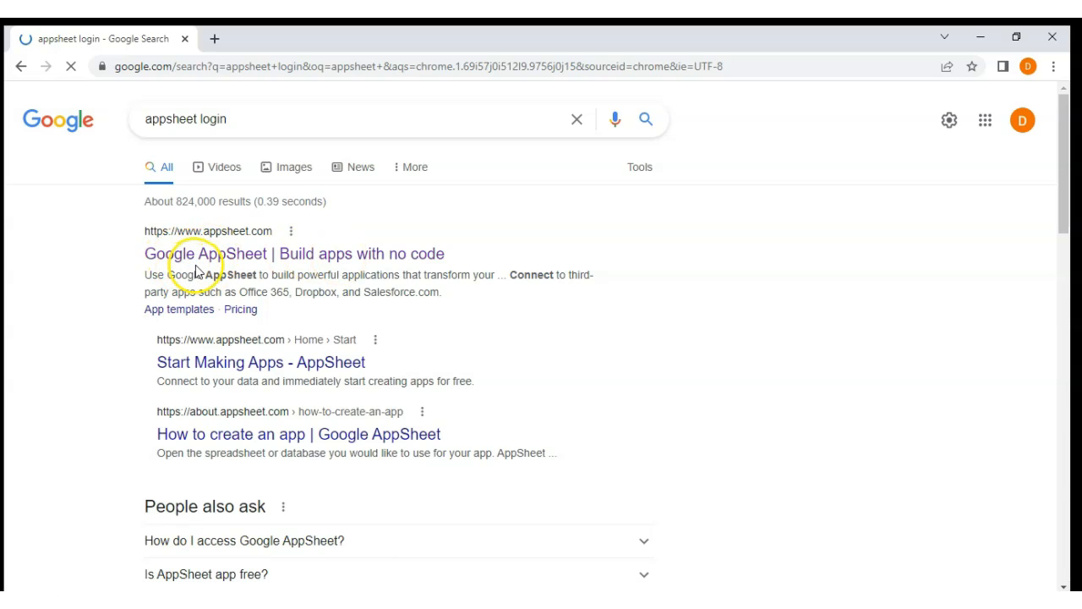
{"action": "left_click", "coordinate": [212, 262]}
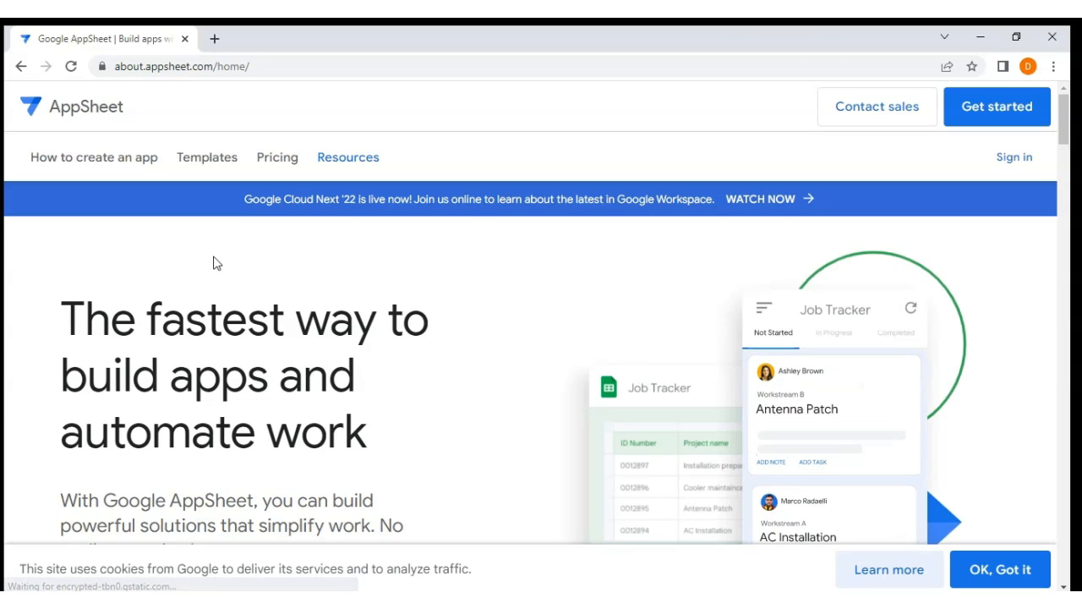
Sign in to AppSheet with the existing Google account and allow it access to Drive files and Sheets spreadsheets
{"action": "left_click", "coordinate": [993, 113]}
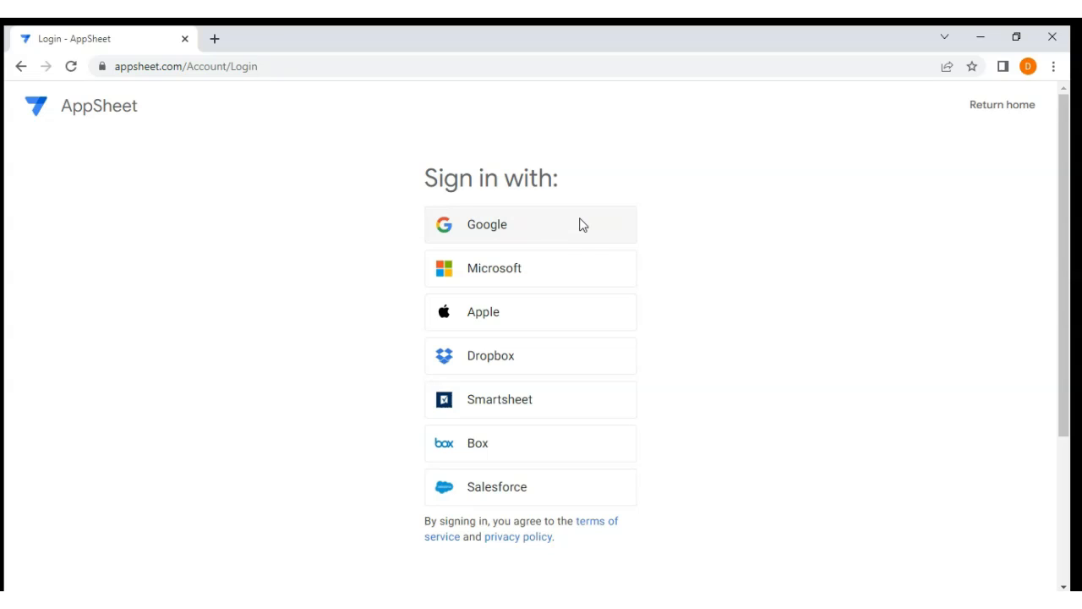
{"action": "left_click", "coordinate": [512, 229]}
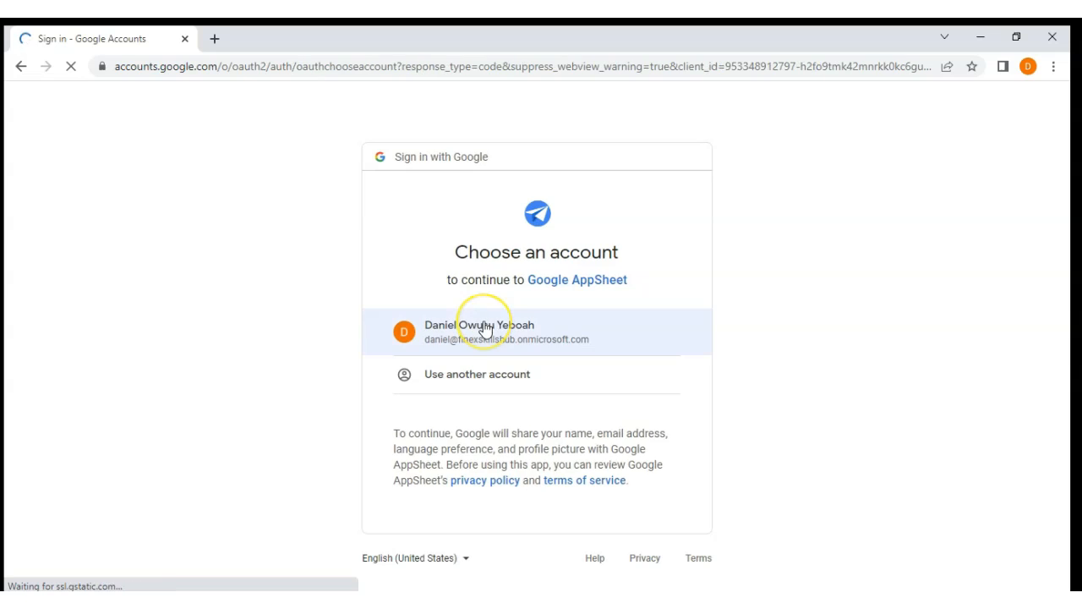
{"action": "left_click", "coordinate": [519, 335]}
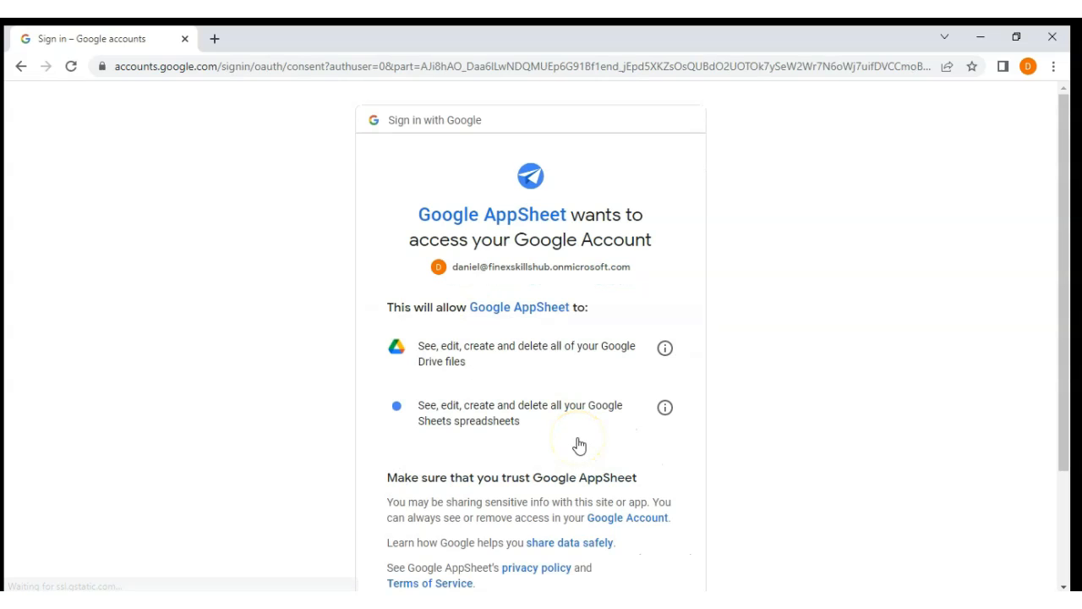
{"action": "scroll", "coordinate": [579, 445], "scroll_direction": "down", "scroll_amount": 2}
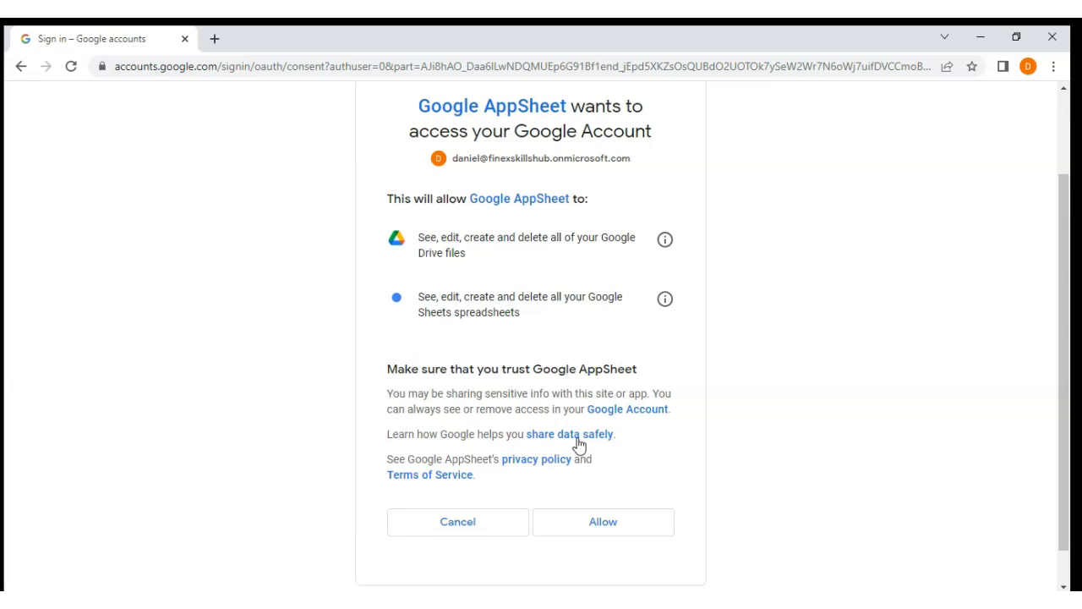
{"action": "left_click", "coordinate": [586, 526]}
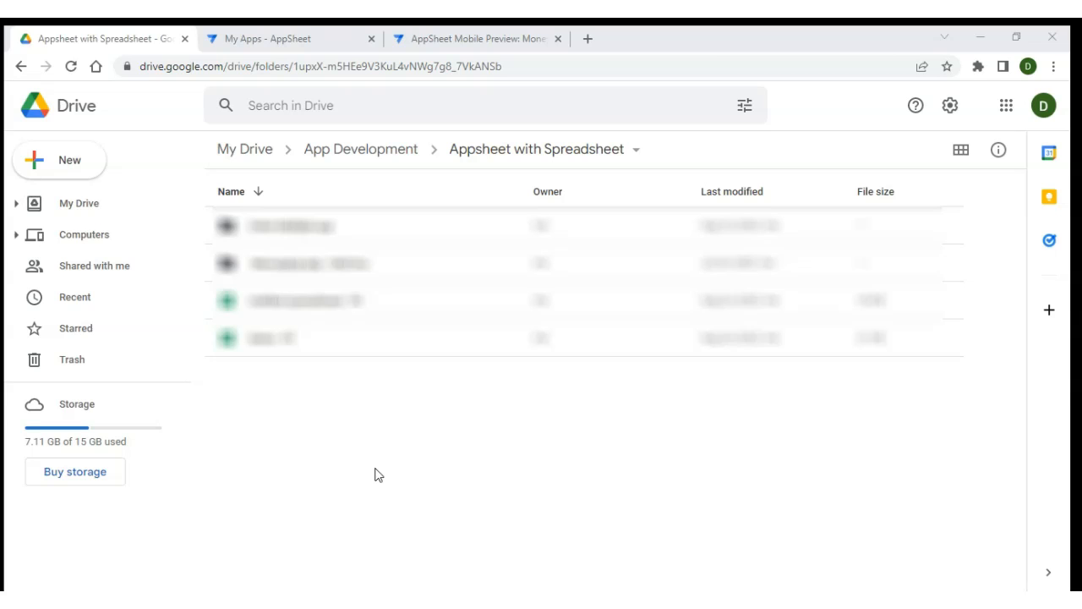
Create a folder named Money Matters inside the Appsheet with Spreadsheet folder in Google Drive
{"action": "left_click", "coordinate": [330, 419]}
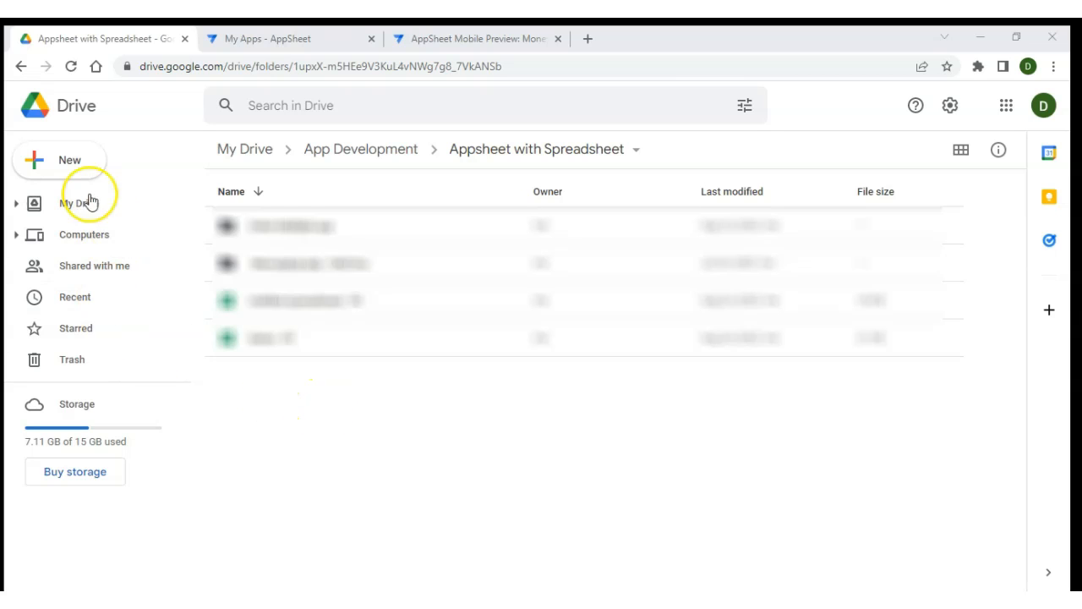
{"action": "left_click", "coordinate": [55, 169]}
{"action": "left_click", "coordinate": [81, 174]}
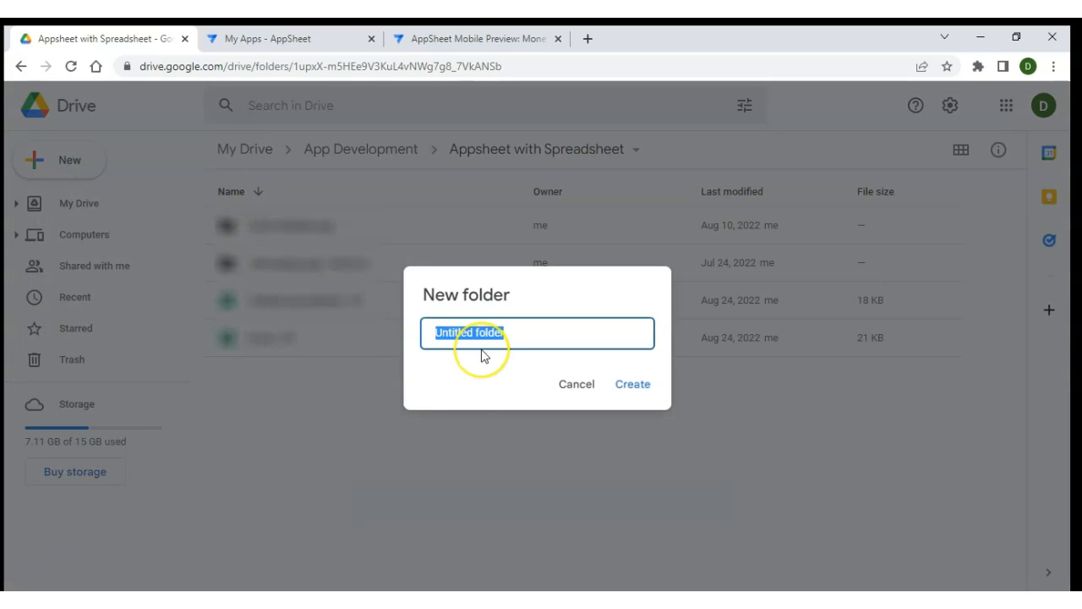
{"action": "type", "text": "Mome"}
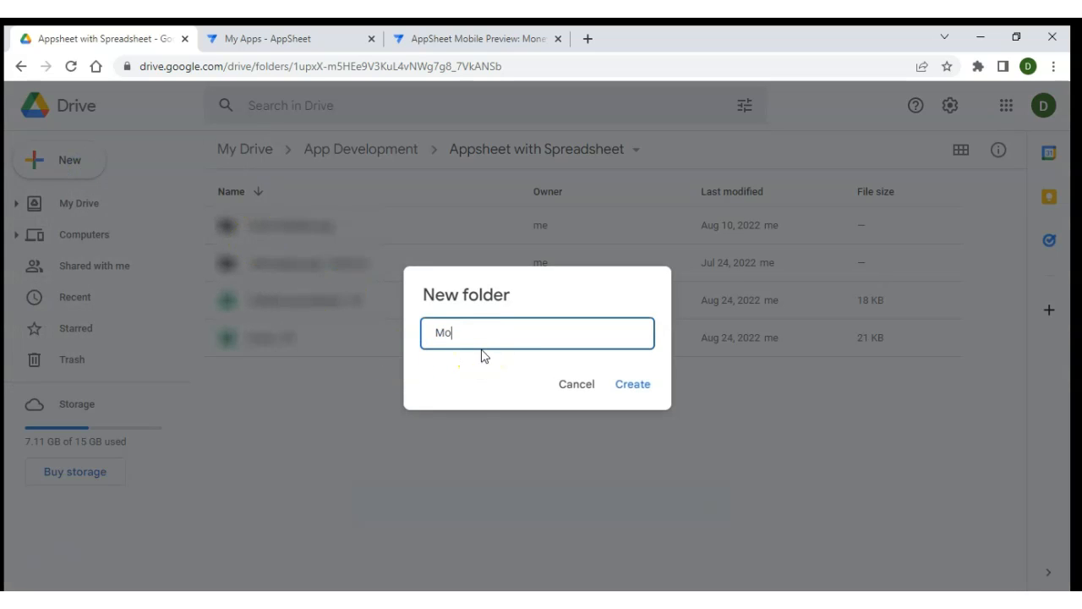
{"action": "key", "text": "BackSpace"}
{"action": "key", "text": "BackSpace"}
{"action": "type", "text": "ney Matters"}
{"action": "left_click", "coordinate": [633, 385]}
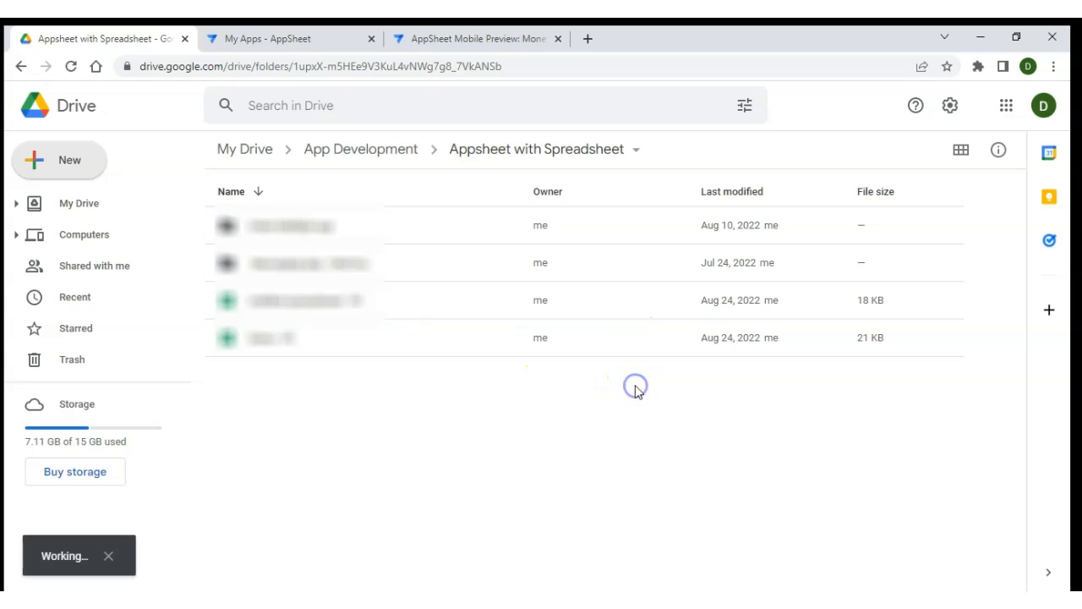
Create a blank Google Sheets spreadsheet inside the Money Matters folder and name it Money Matters Database
{"action": "double_click", "coordinate": [396, 257]}
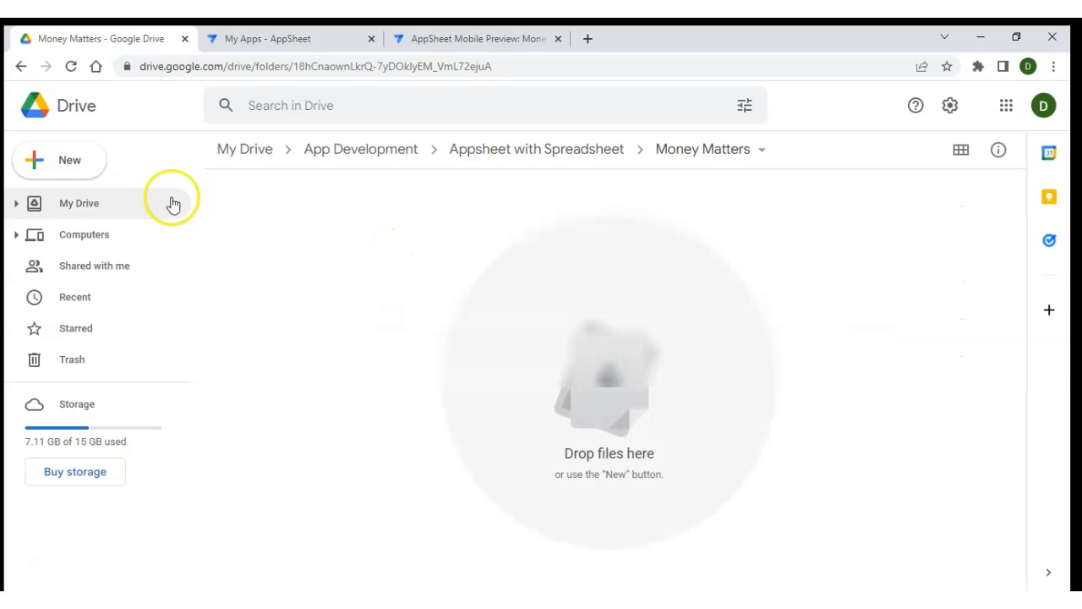
{"action": "left_click", "coordinate": [64, 169]}
{"action": "left_click", "coordinate": [81, 289]}
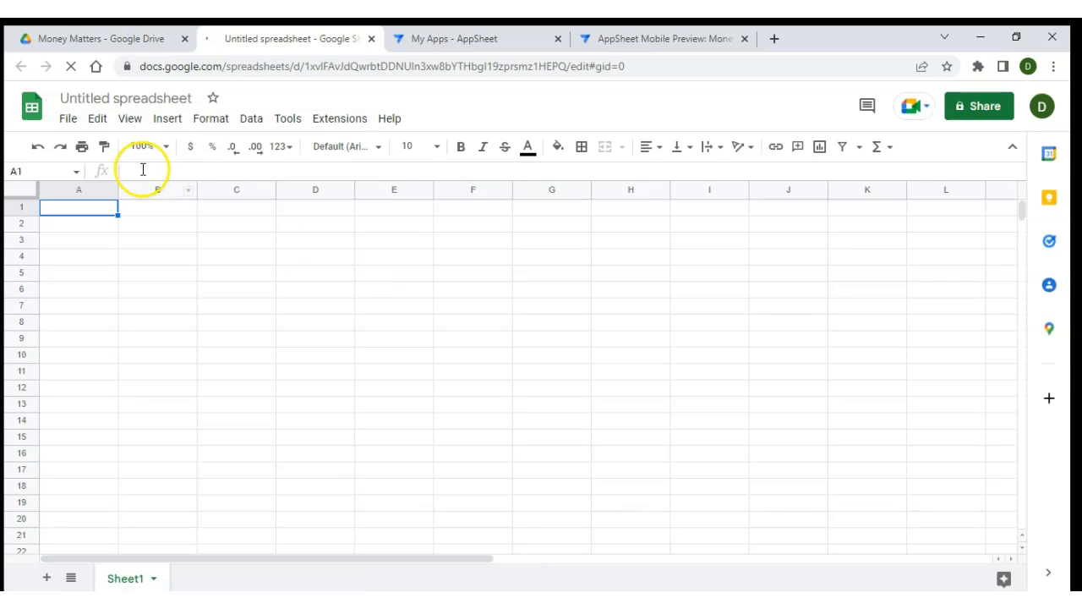
{"action": "left_click", "coordinate": [193, 101]}
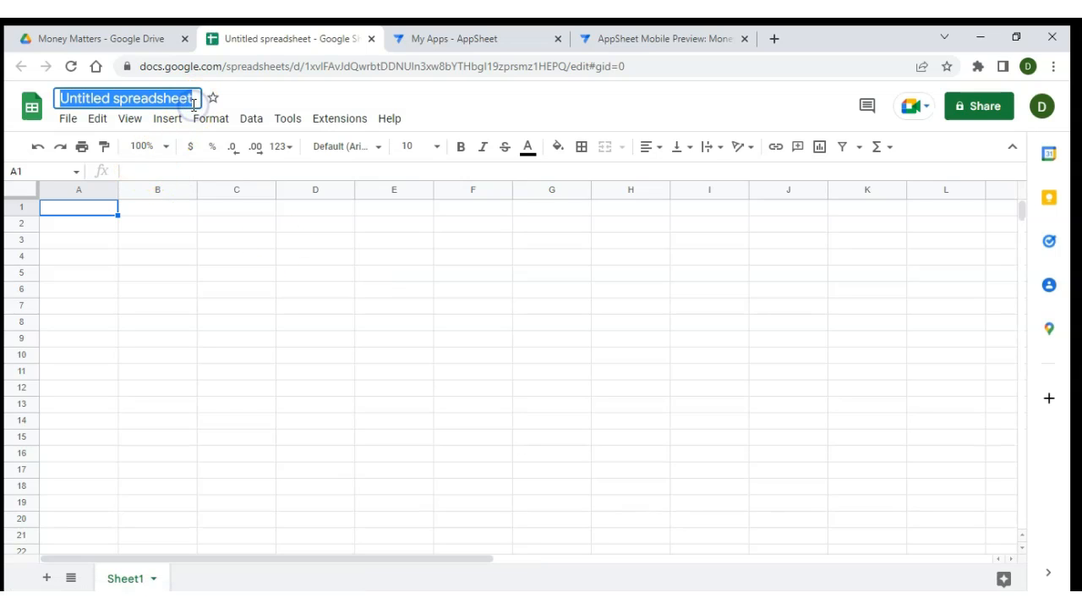
{"action": "type", "text": "Money "}
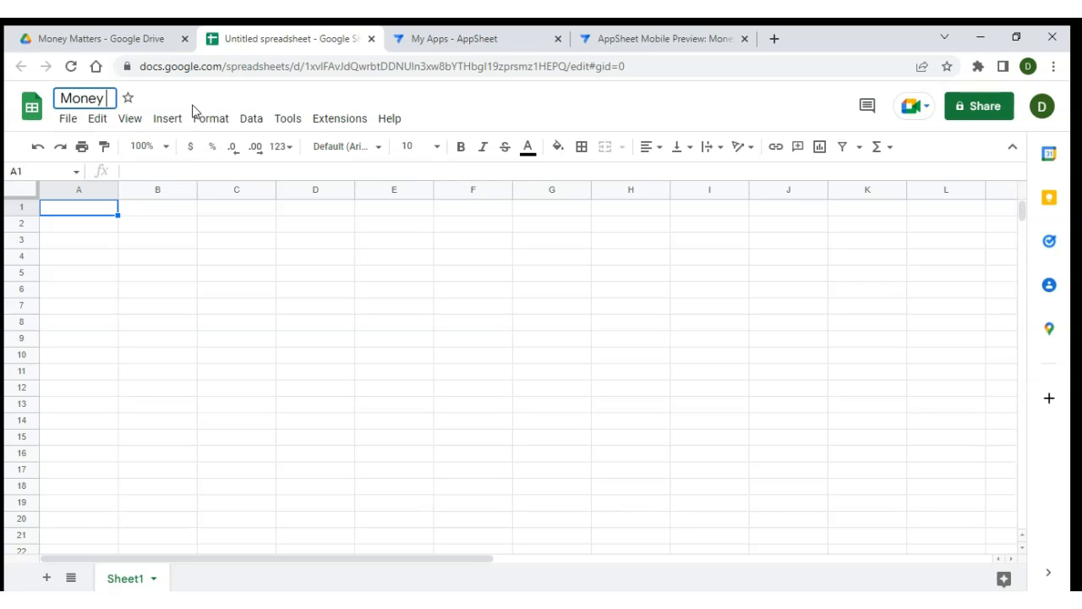
{"action": "type", "text": "Matters Dat"}
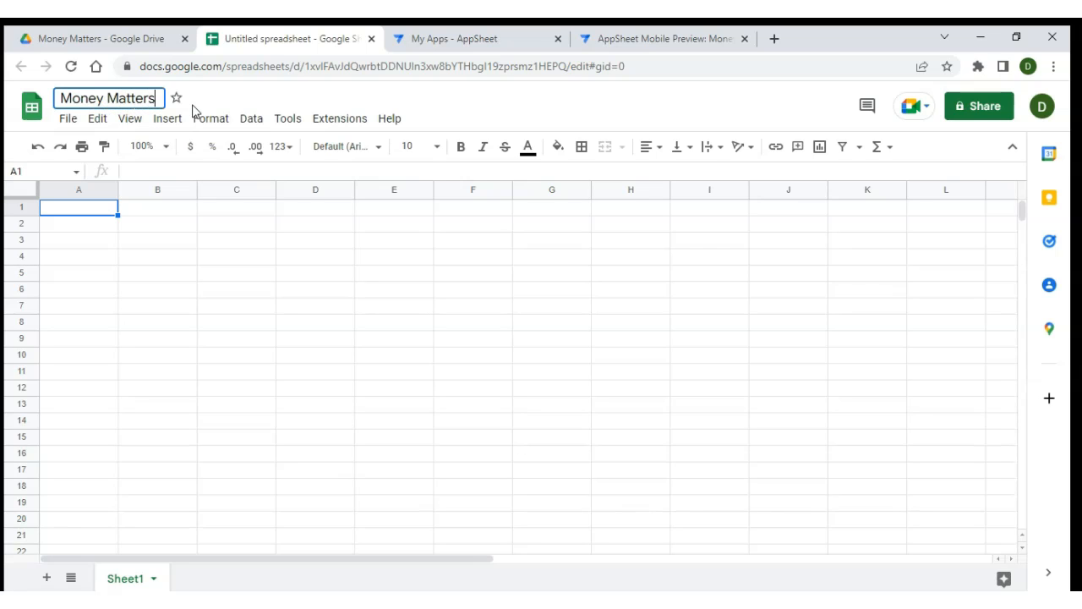
{"action": "type", "text": "base"}
{"action": "key", "text": "Return"}
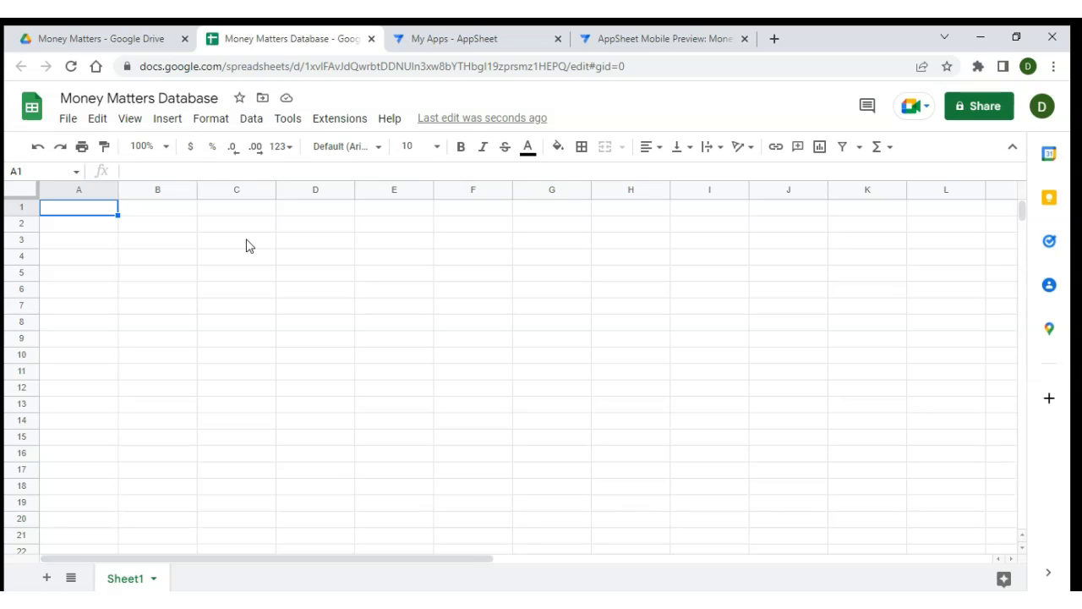
Rename Sheet1 as Transactions
{"action": "left_click", "coordinate": [112, 581]}
{"action": "double_click", "coordinate": [112, 581]}
{"action": "type", "text": "Trana"}
{"action": "key", "text": "BackSpace"}
{"action": "type", "text": "saxi"}
{"action": "key", "text": "BackSpace"}
{"action": "key", "text": "BackSpace"}
{"action": "type", "text": "xti"}
{"action": "key", "text": "BackSpace"}
{"action": "key", "text": "BackSpace"}
{"action": "key", "text": "BackSpace"}
{"action": "type", "text": "ctions"}
{"action": "key", "text": "Return"}
Enter the headers Date, Type and Category in cells A1 to C1 of the Transactions sheet
{"action": "left_click", "coordinate": [106, 212]}
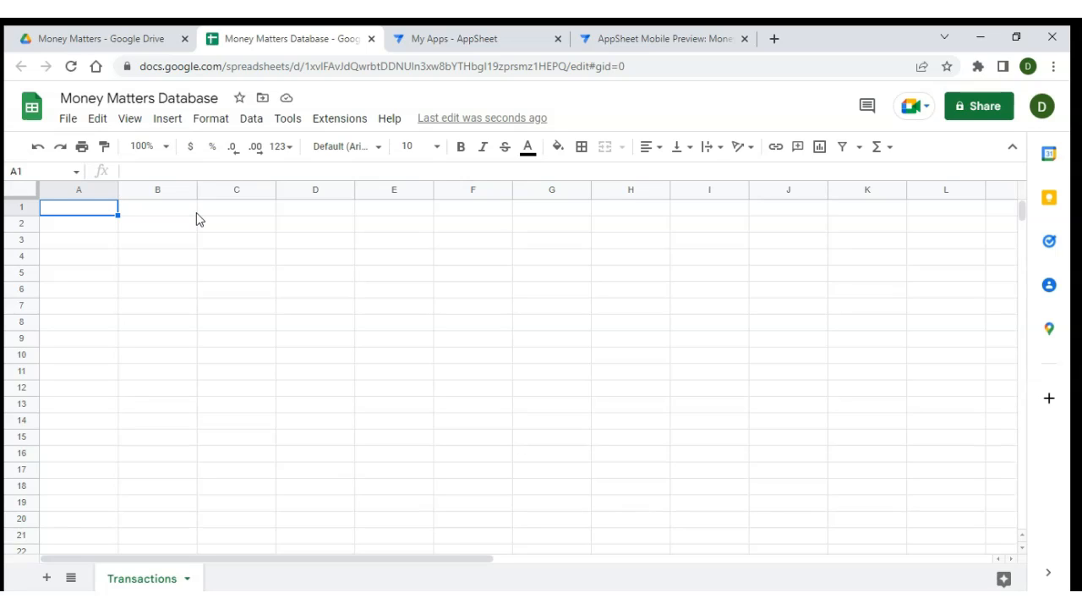
{"action": "type", "text": "Date"}
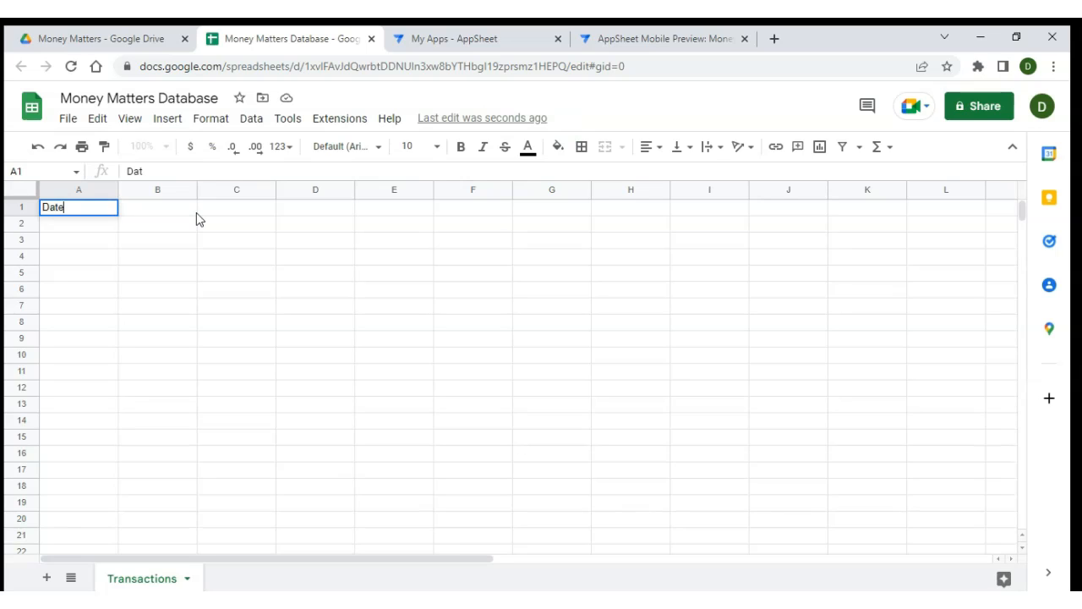
{"action": "key", "text": "Tab"}
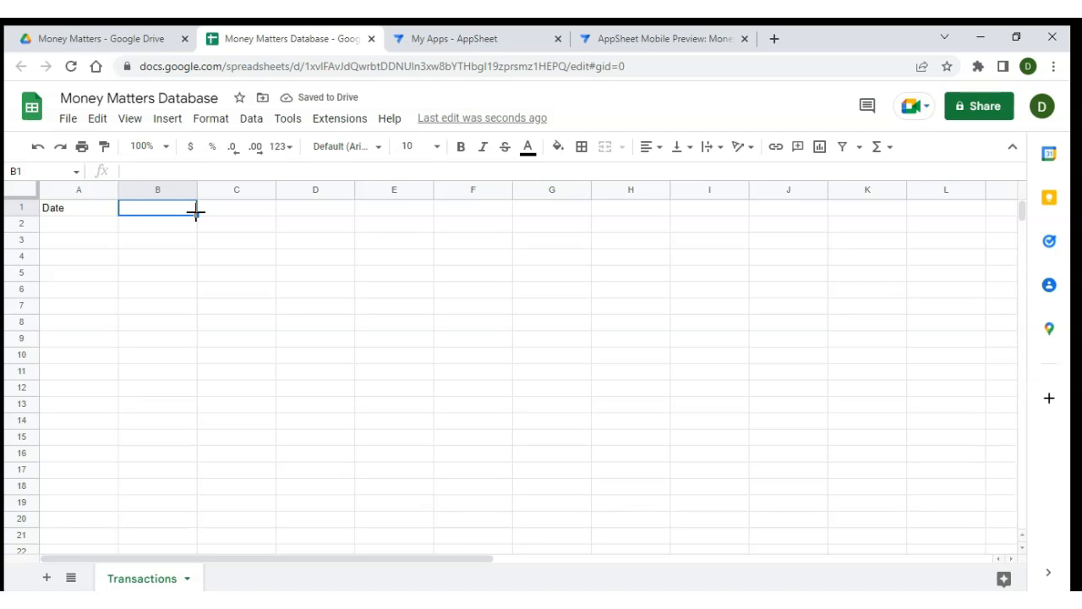
{"action": "type", "text": "Type"}
{"action": "key", "text": "Tab"}
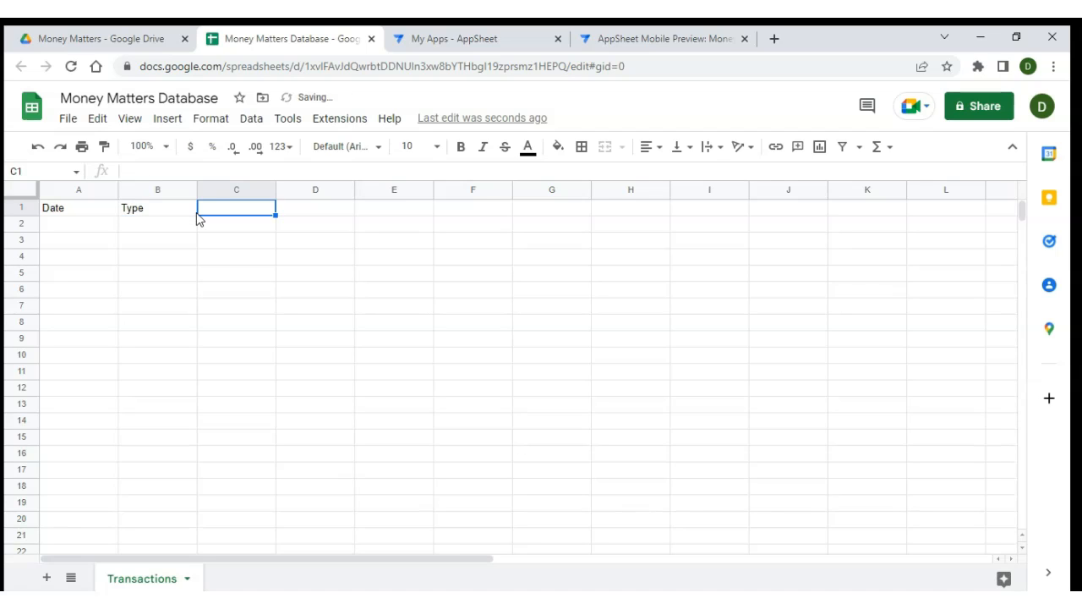
{"action": "type", "text": "Category"}
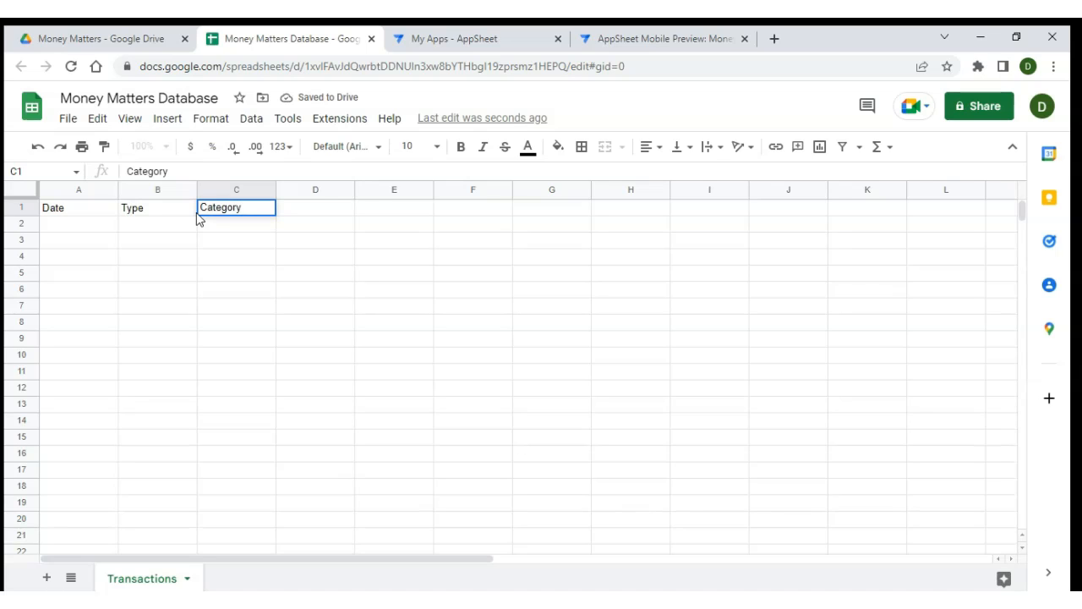
{"action": "key", "text": "Tab"}
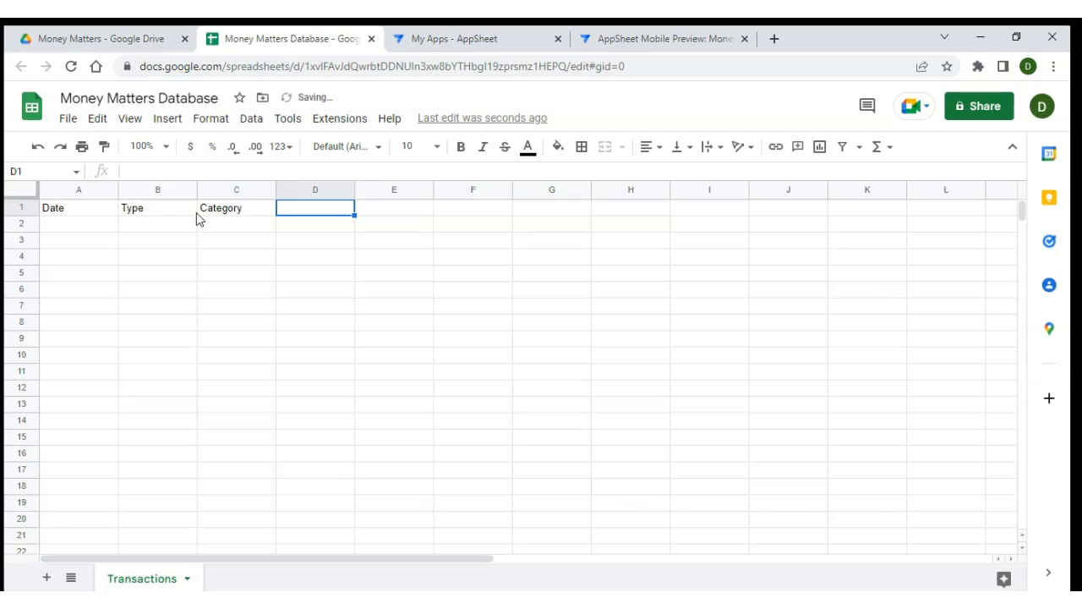
Enter the headers Details, Mode of Payment and Amount in cells D1 to F1
{"action": "type", "text": "D"}
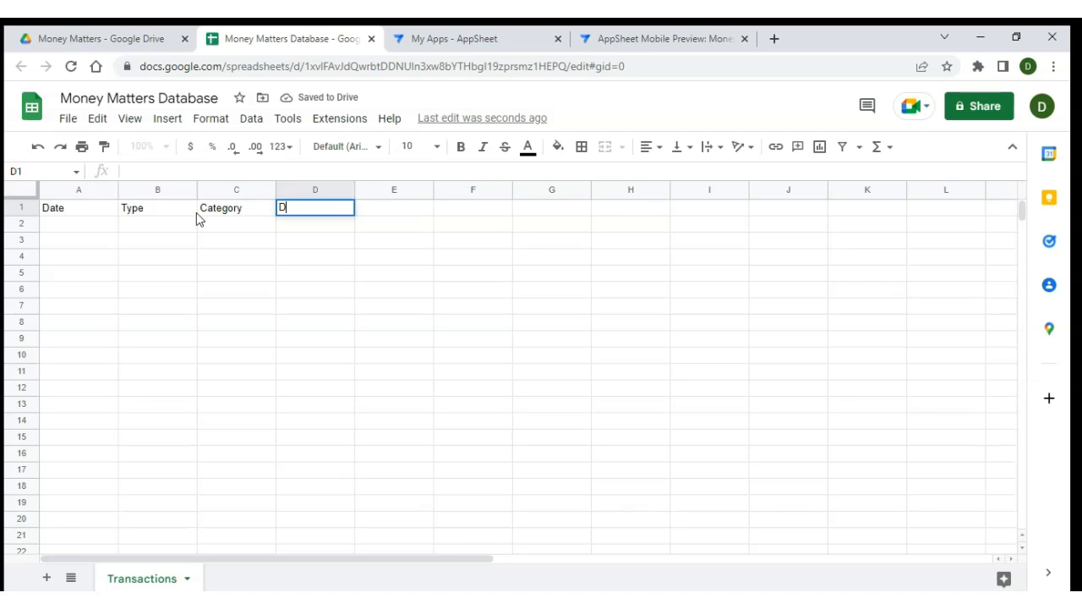
{"action": "type", "text": "etails"}
{"action": "key", "text": "Tab"}
{"action": "type", "text": "Mo"}
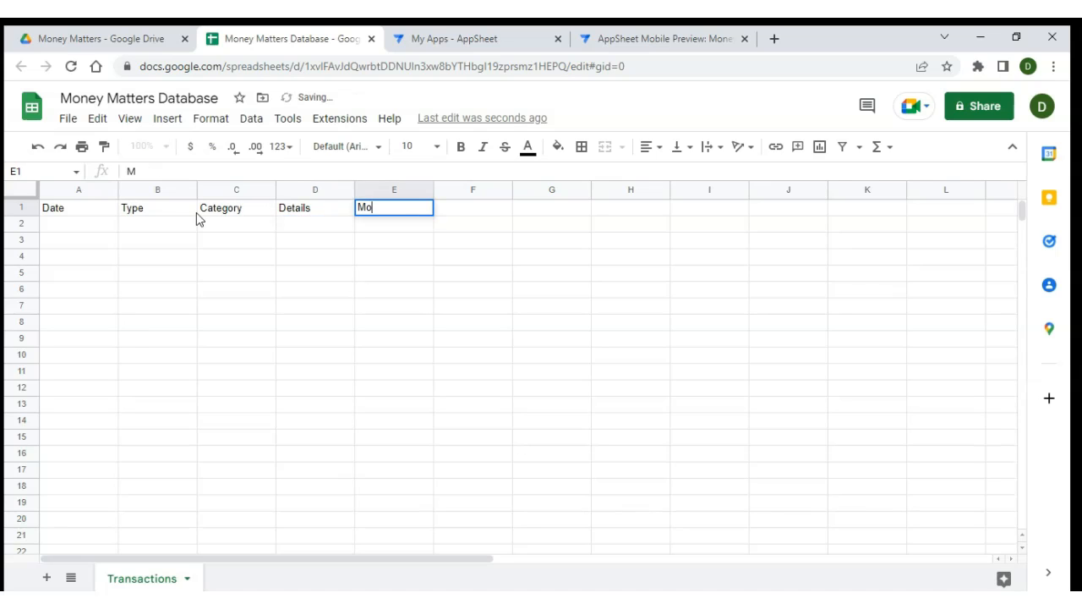
{"action": "type", "text": "de of Payment"}
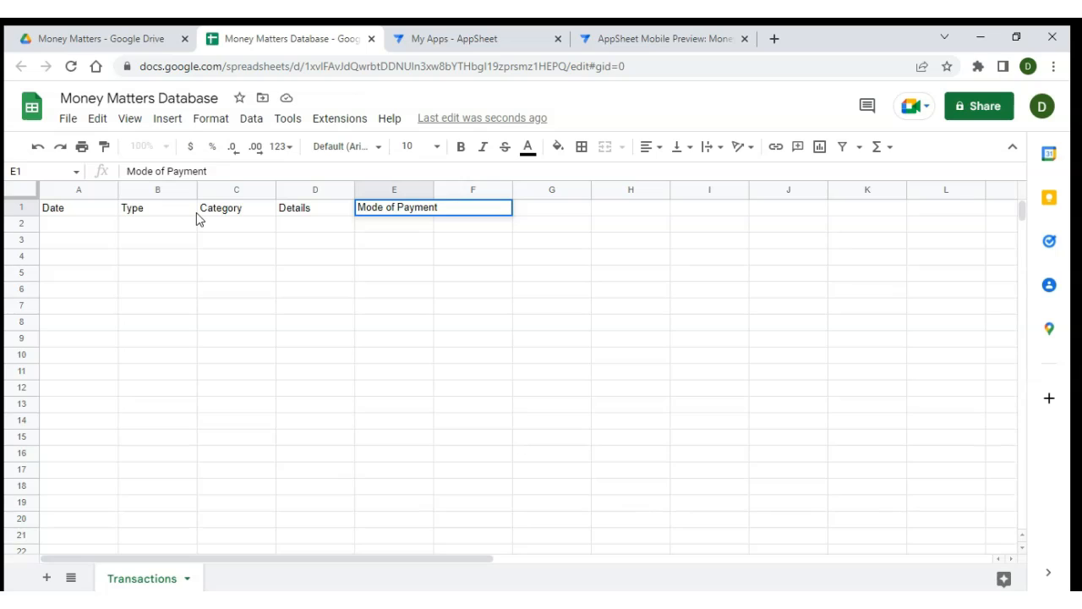
{"action": "key", "text": "Tab"}
{"action": "type", "text": "Am"}
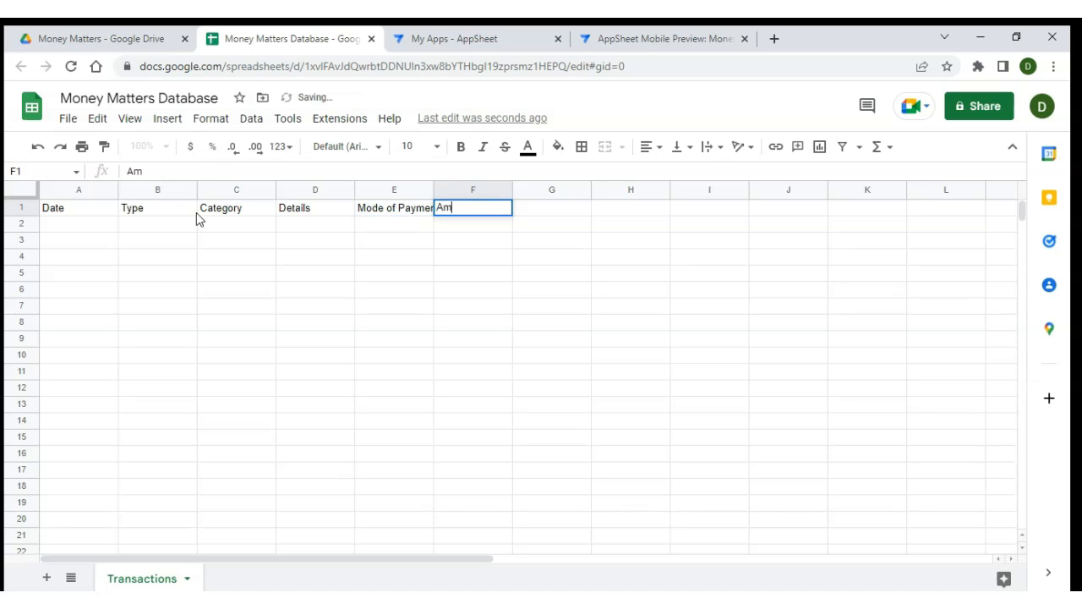
{"action": "type", "text": "ount"}
{"action": "key", "text": "Return"}
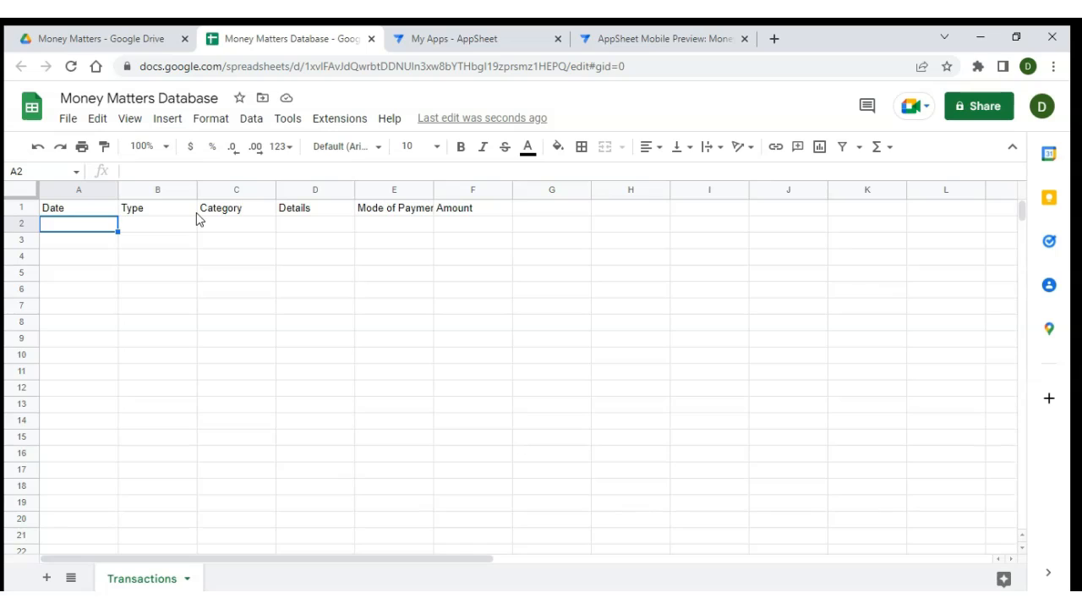
Insert a column before the Date column and give it the header ID
{"action": "key", "text": "Up"}
{"action": "key", "text": "ctrl+shift+Right"}
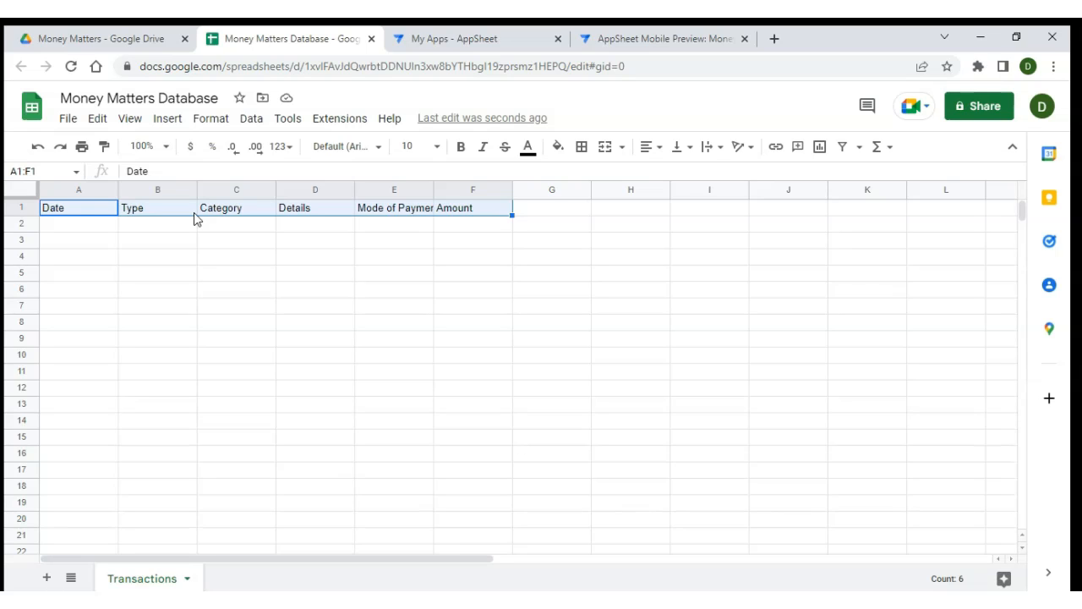
{"action": "left_click", "coordinate": [87, 216]}
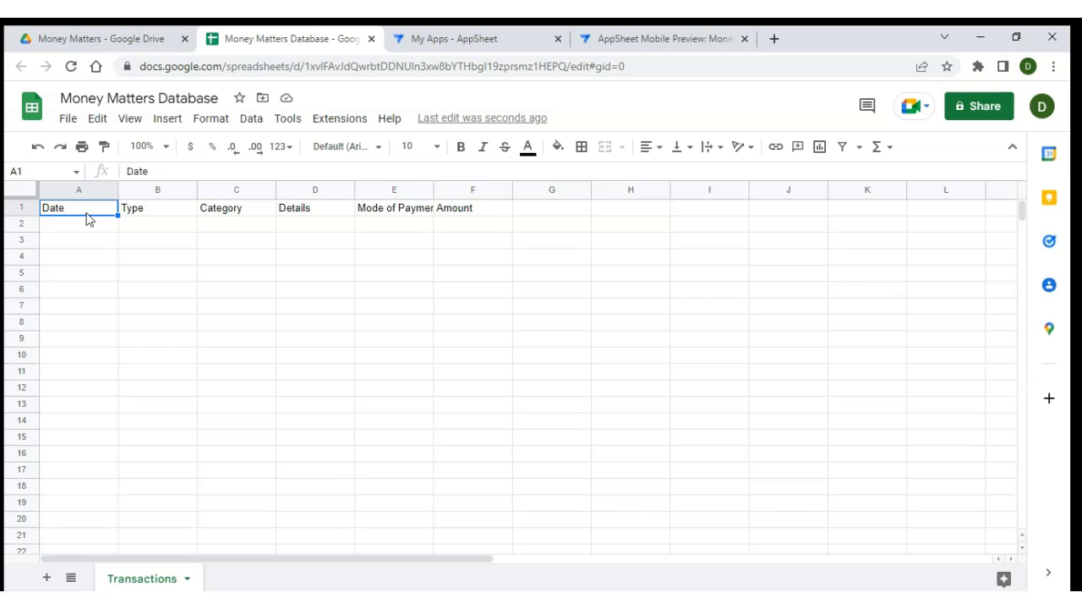
{"action": "right_click", "coordinate": [88, 218]}
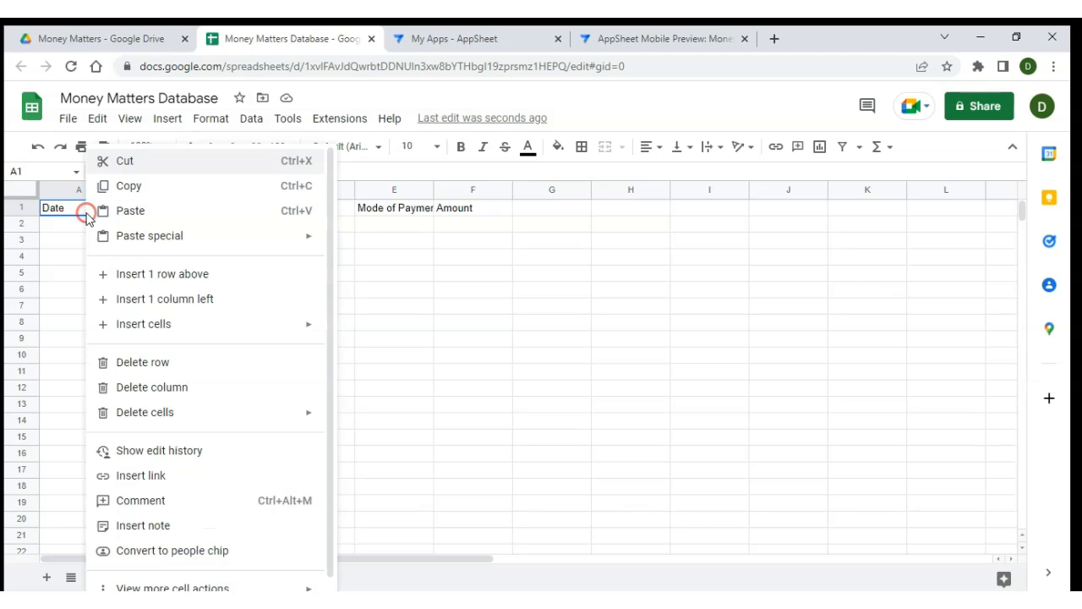
{"action": "left_click", "coordinate": [145, 301]}
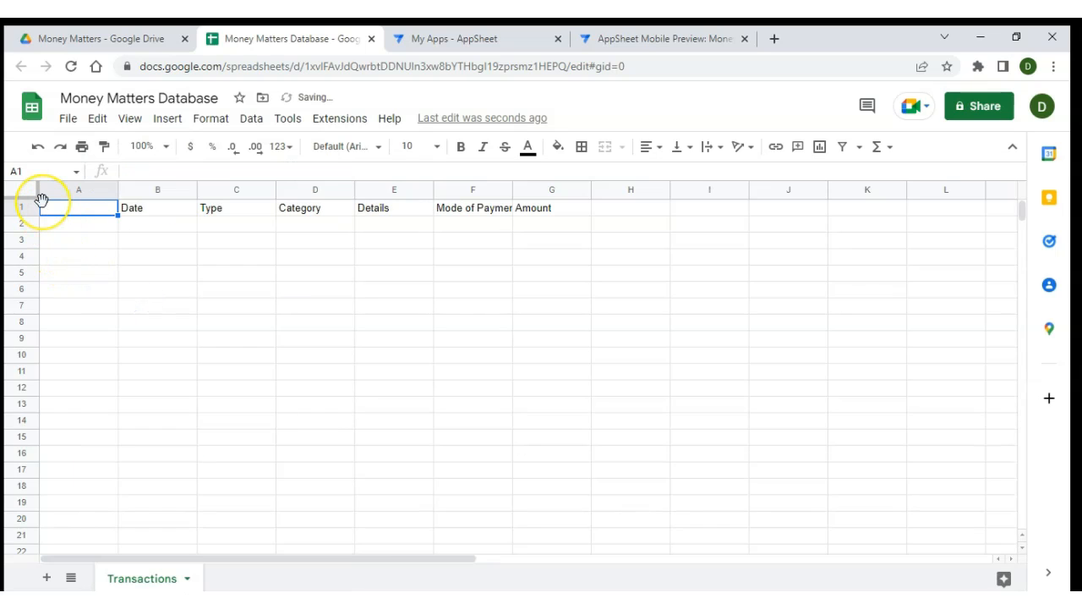
{"action": "type", "text": "ID"}
{"action": "key", "text": "Return"}
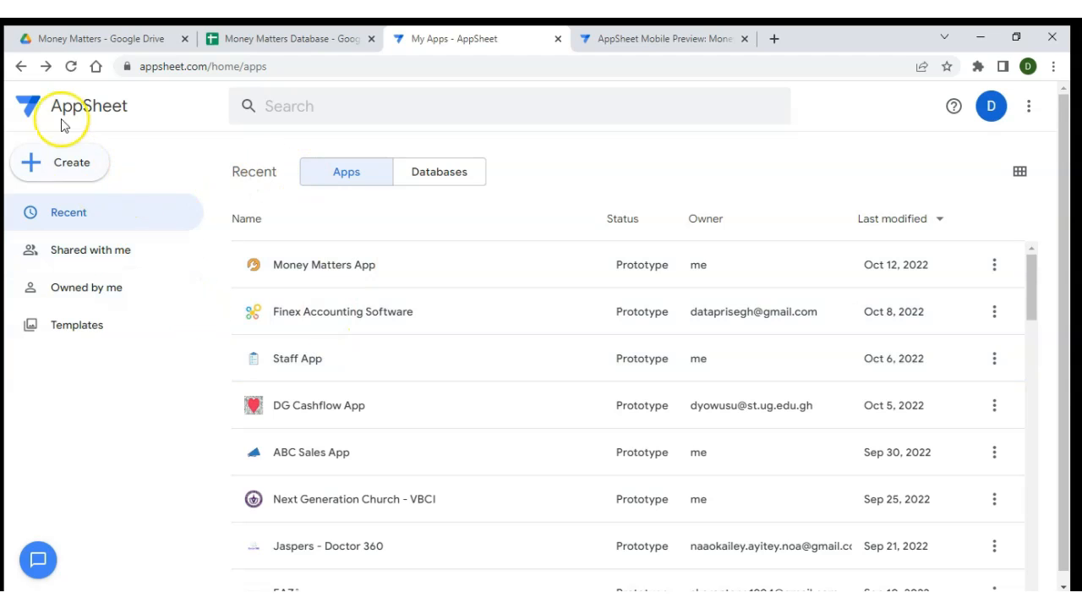
Start creating a new app from existing data and name it Money Matters
{"action": "left_click", "coordinate": [57, 165]}
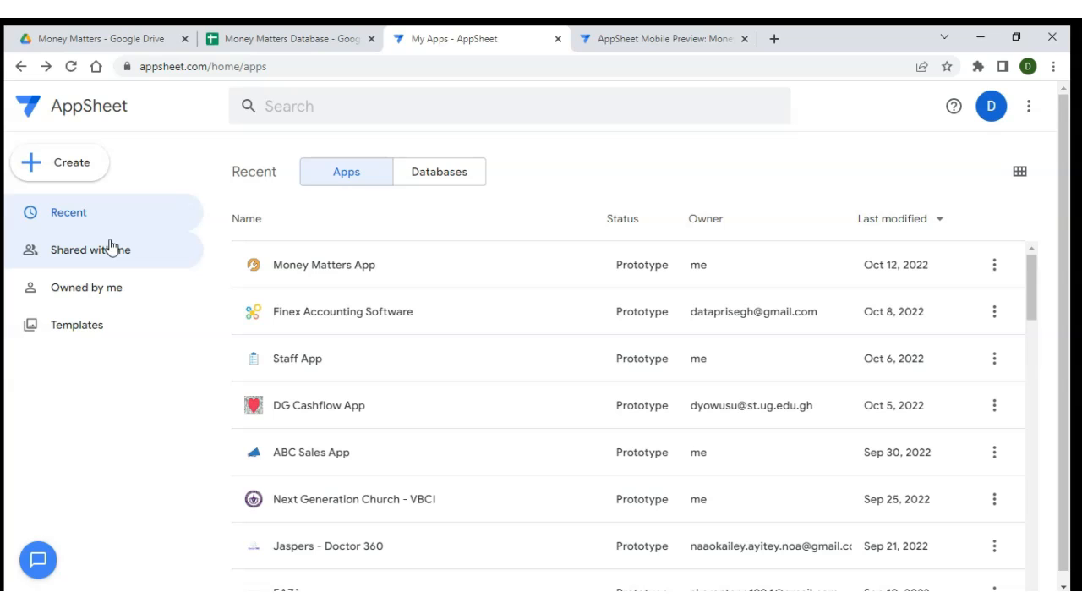
{"action": "left_click", "coordinate": [77, 171]}
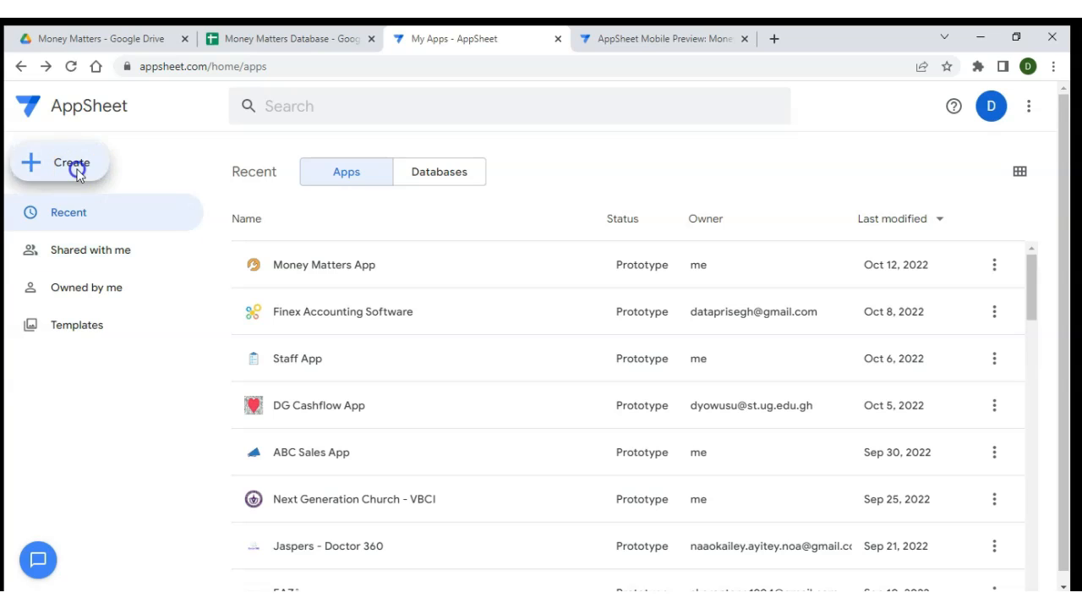
{"action": "left_click", "coordinate": [106, 205]}
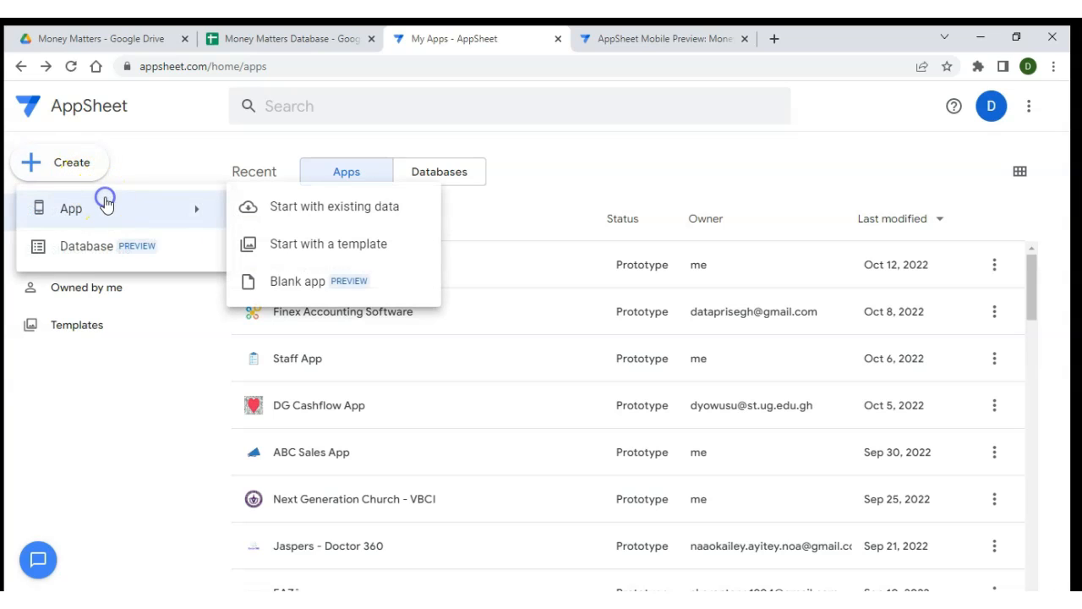
{"action": "left_click", "coordinate": [304, 212]}
{"action": "key", "text": "BackSpace"}
{"action": "key", "text": "BackSpace"}
{"action": "key", "text": "BackSpace"}
{"action": "key", "text": "BackSpace"}
{"action": "key", "text": "BackSpace"}
{"action": "key", "text": "BackSpace"}
{"action": "key", "text": "BackSpace"}
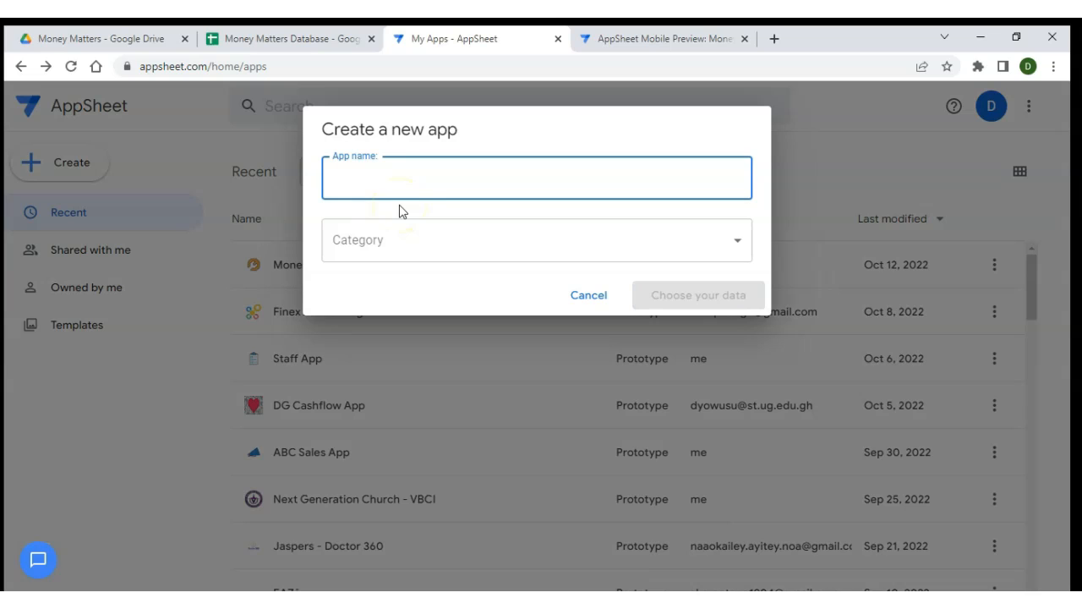
{"action": "type", "text": "Money"}
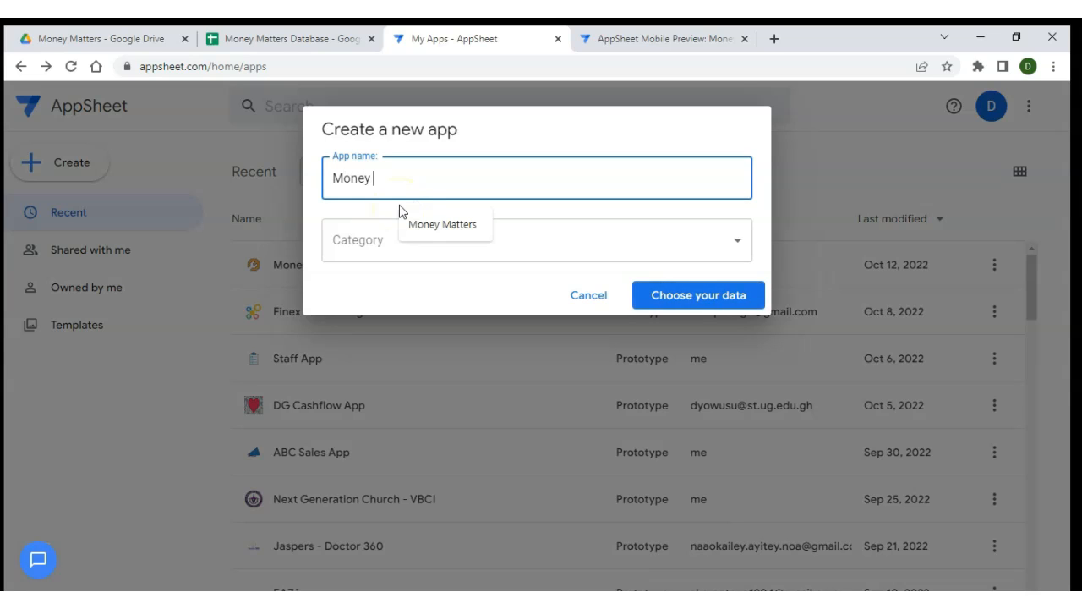
{"action": "type", "text": " Matters"}
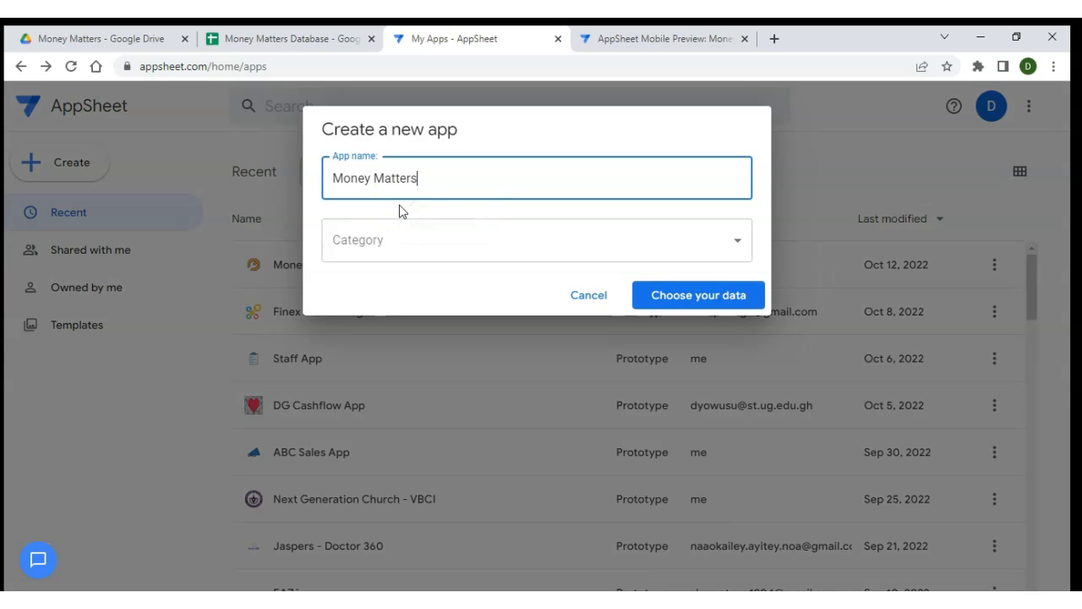
Set the new app's category to Other and proceed to choosing its data source
{"action": "left_click", "coordinate": [500, 251]}
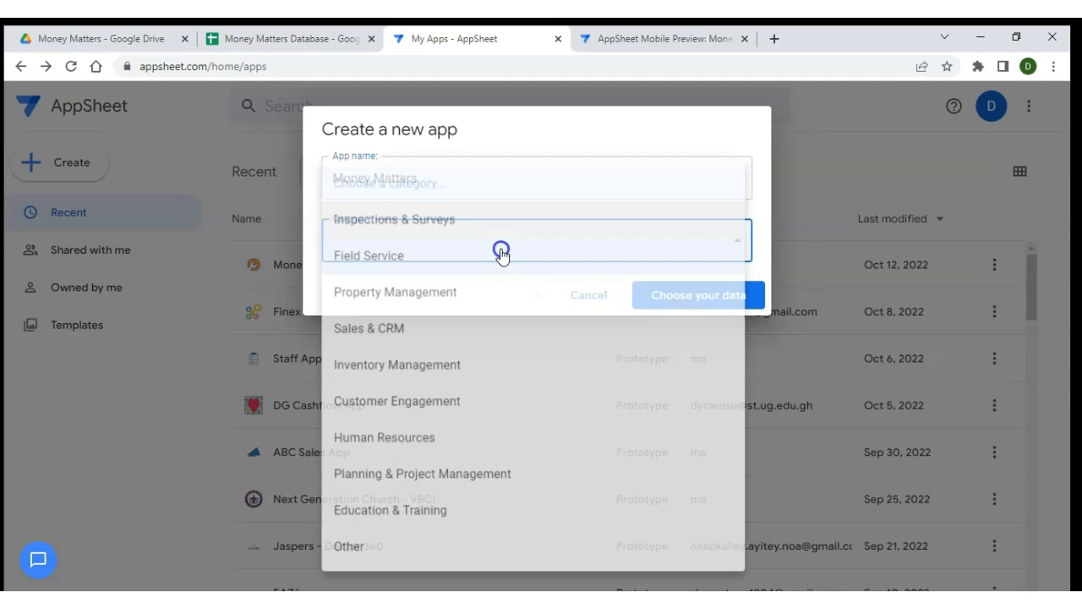
{"action": "left_click", "coordinate": [443, 287]}
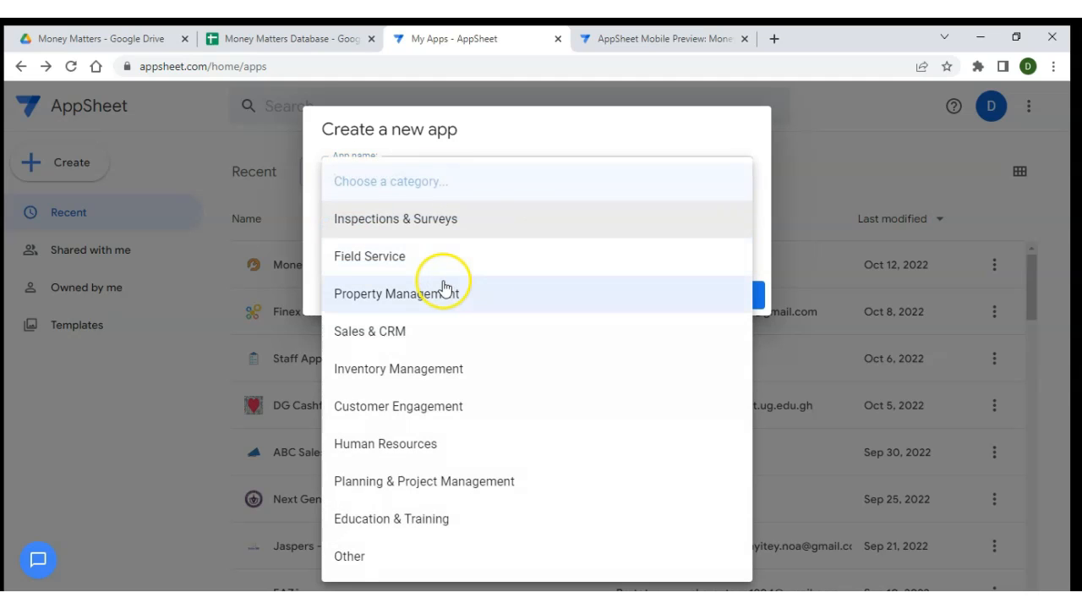
{"action": "left_click", "coordinate": [358, 555]}
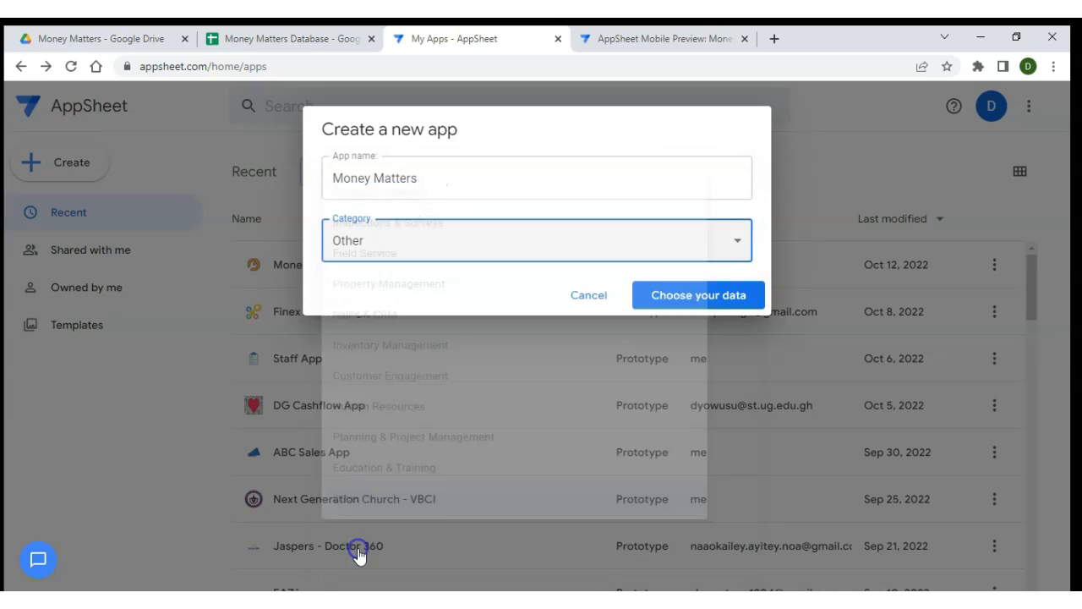
{"action": "left_click", "coordinate": [661, 306]}
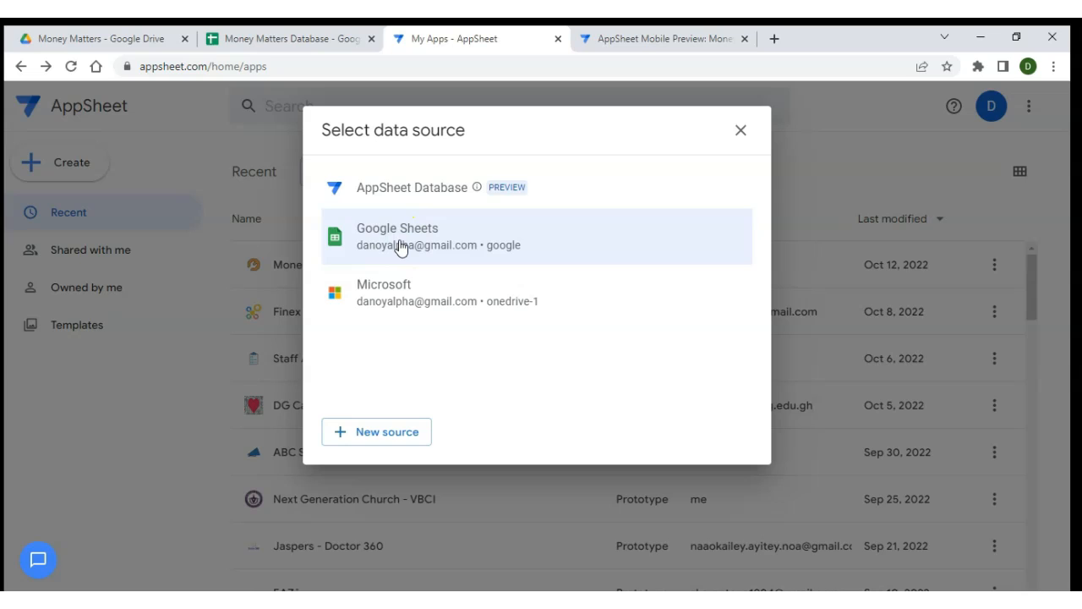
Browse Drive to App Development, Appsheet with Spreadsheet, Money Matters, and pick the Money Matters Database spreadsheet
{"action": "left_click", "coordinate": [378, 437]}
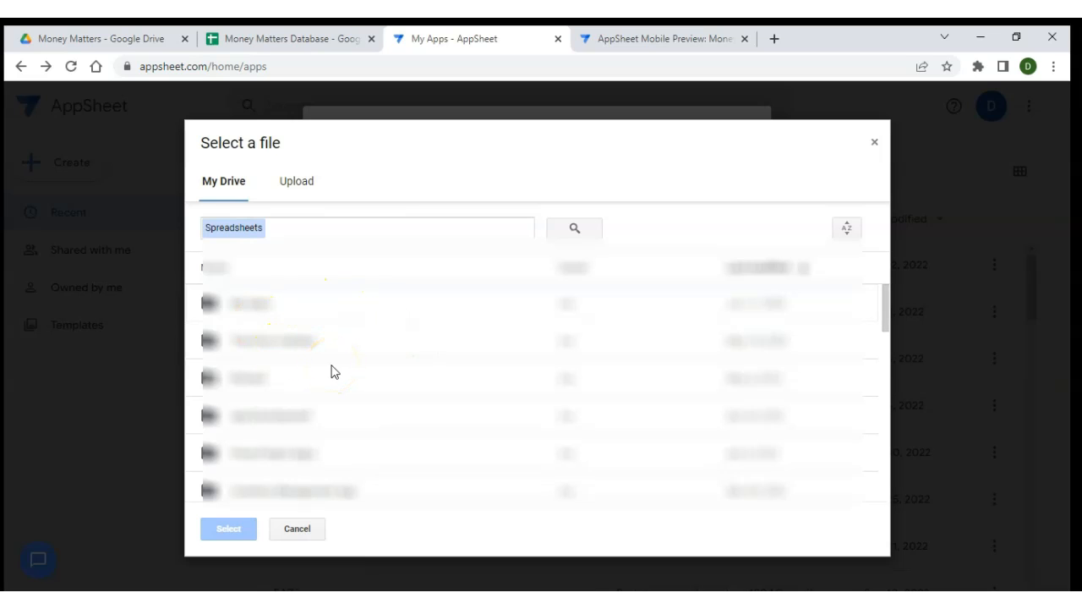
{"action": "scroll", "coordinate": [334, 371], "scroll_direction": "down", "scroll_amount": 5}
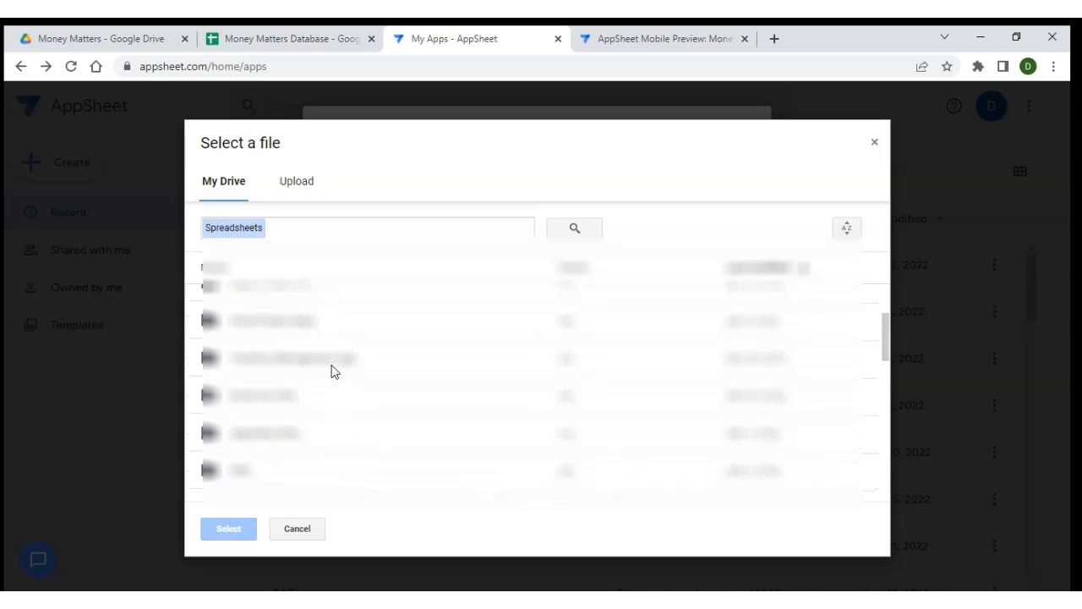
{"action": "scroll", "coordinate": [334, 371], "scroll_direction": "up", "scroll_amount": 3}
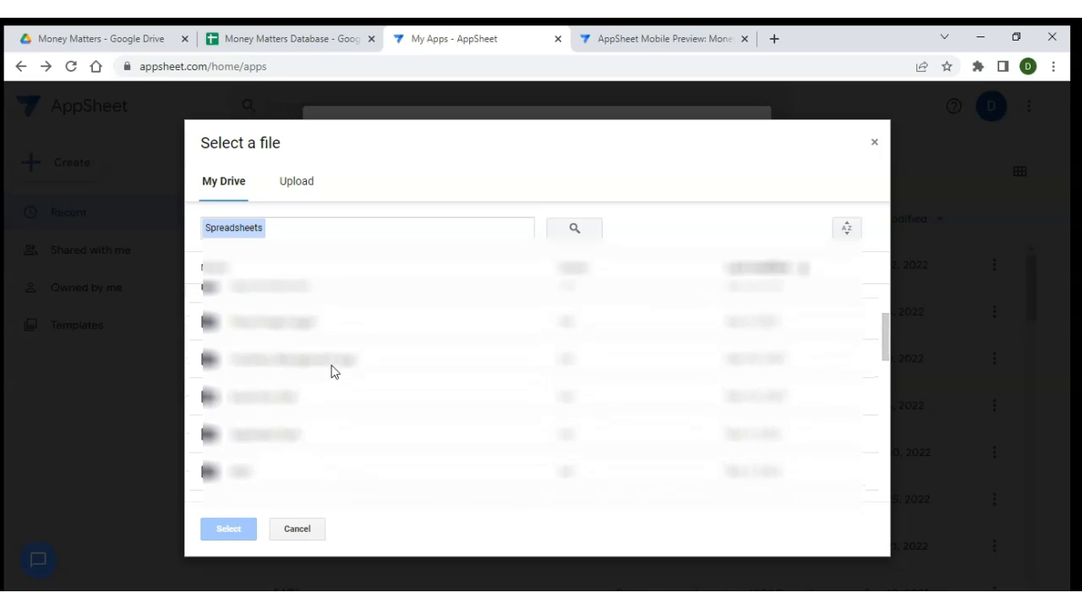
{"action": "scroll", "coordinate": [332, 372], "scroll_direction": "up", "scroll_amount": 1}
{"action": "double_click", "coordinate": [310, 363]}
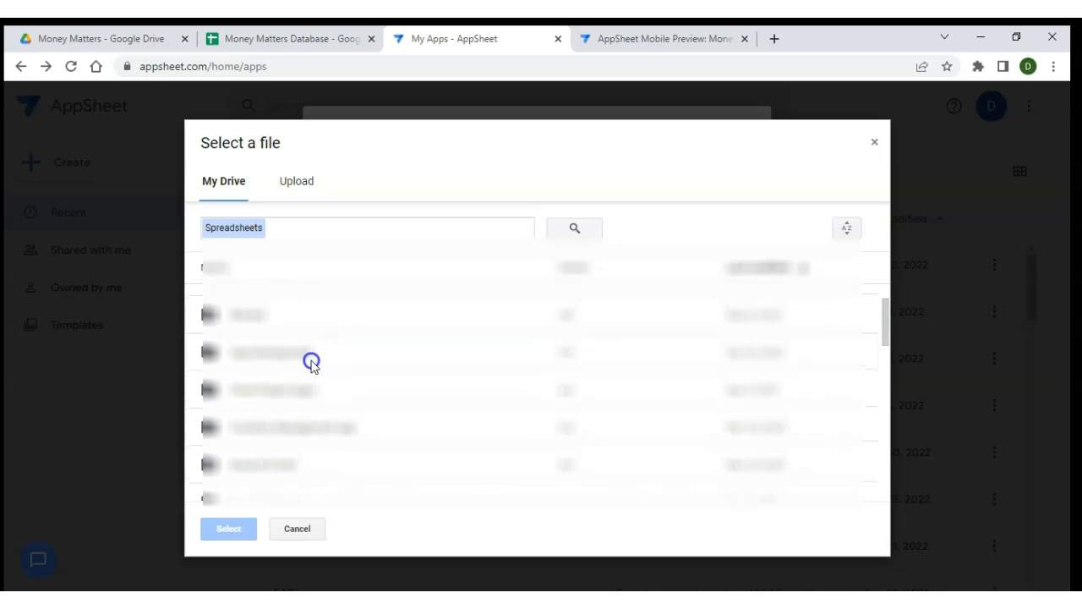
{"action": "double_click", "coordinate": [291, 318]}
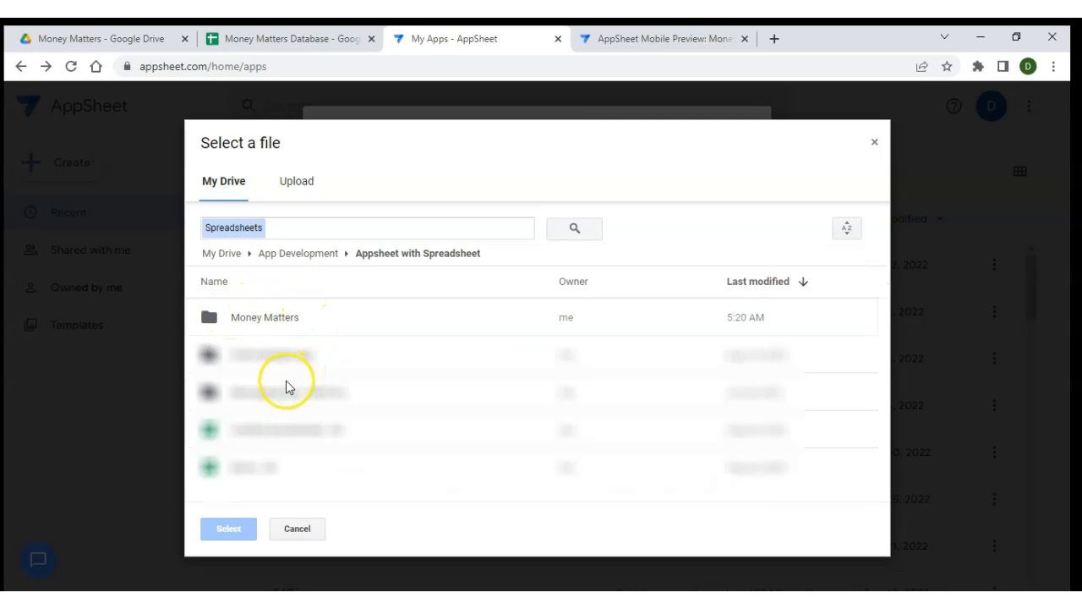
{"action": "double_click", "coordinate": [269, 317]}
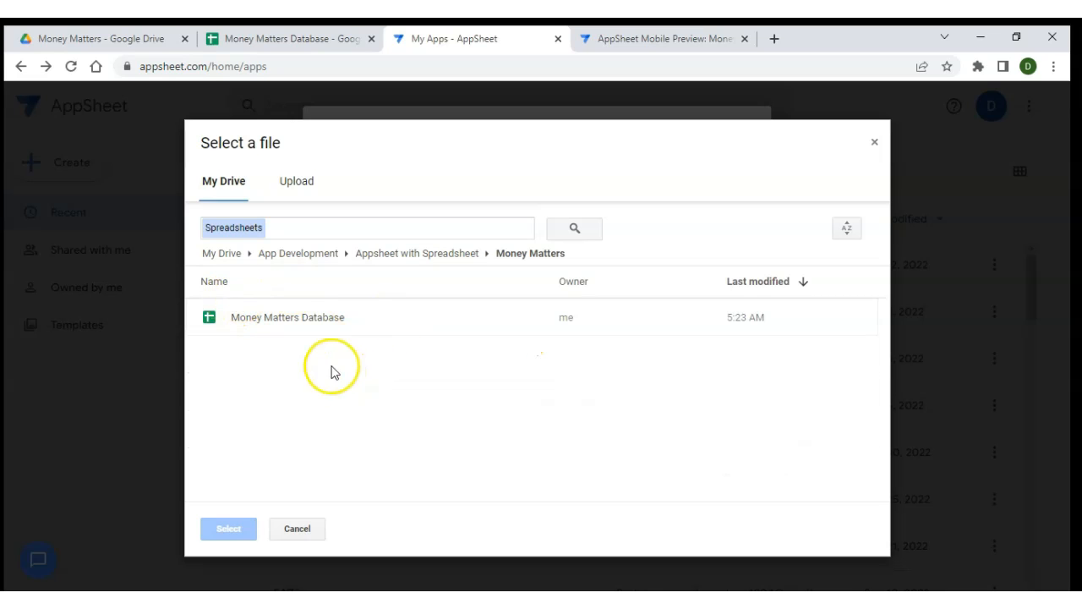
{"action": "left_click", "coordinate": [282, 322]}
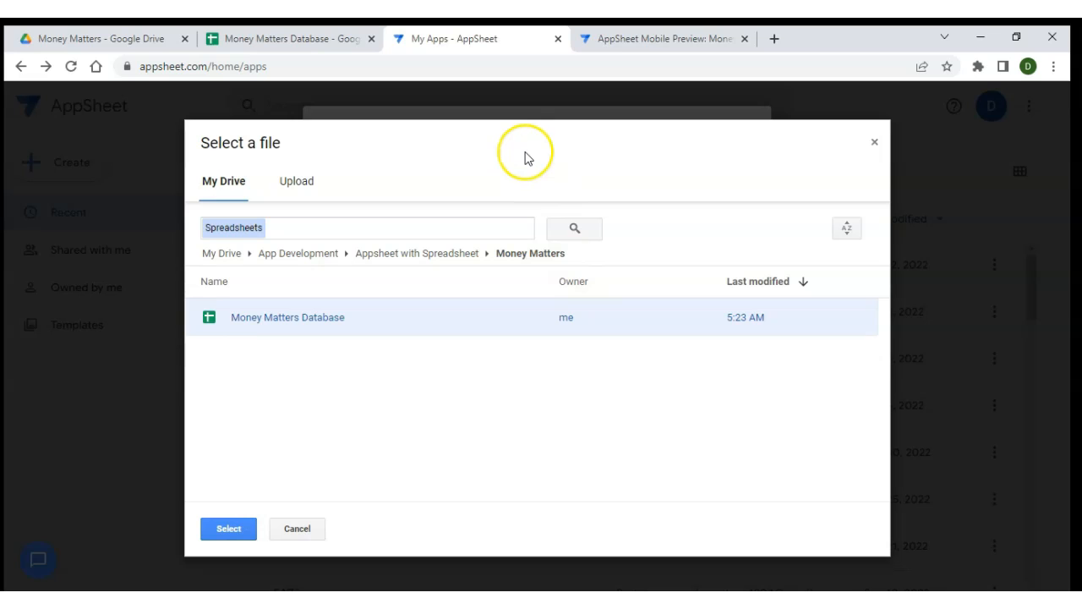
Switch to the Money Matters Database spreadsheet in Google Sheets and create an AppSheet app directly from it
{"action": "left_click", "coordinate": [314, 34]}
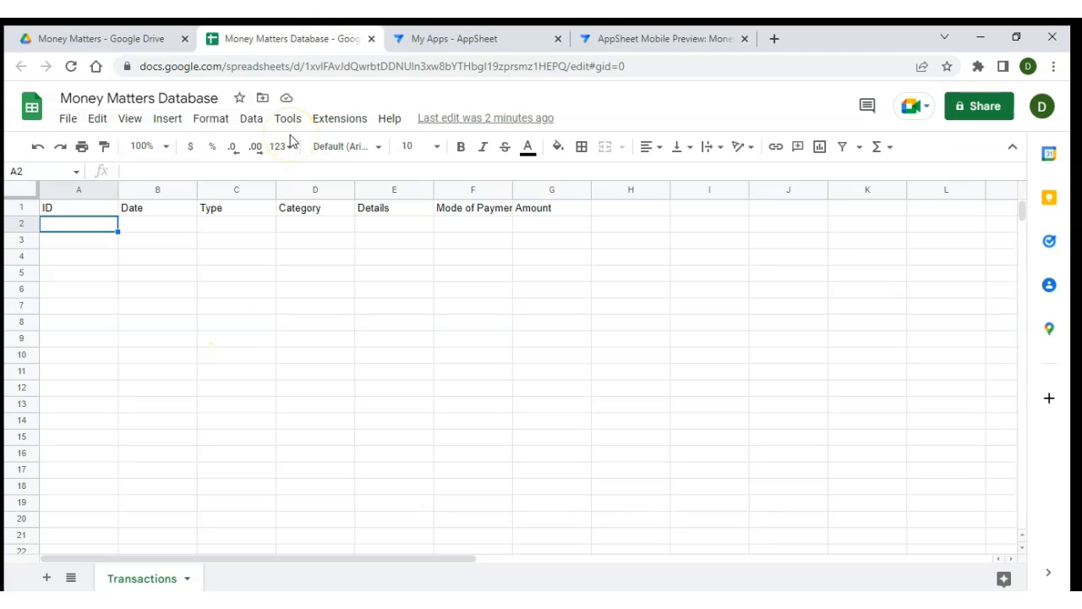
{"action": "left_click", "coordinate": [333, 121]}
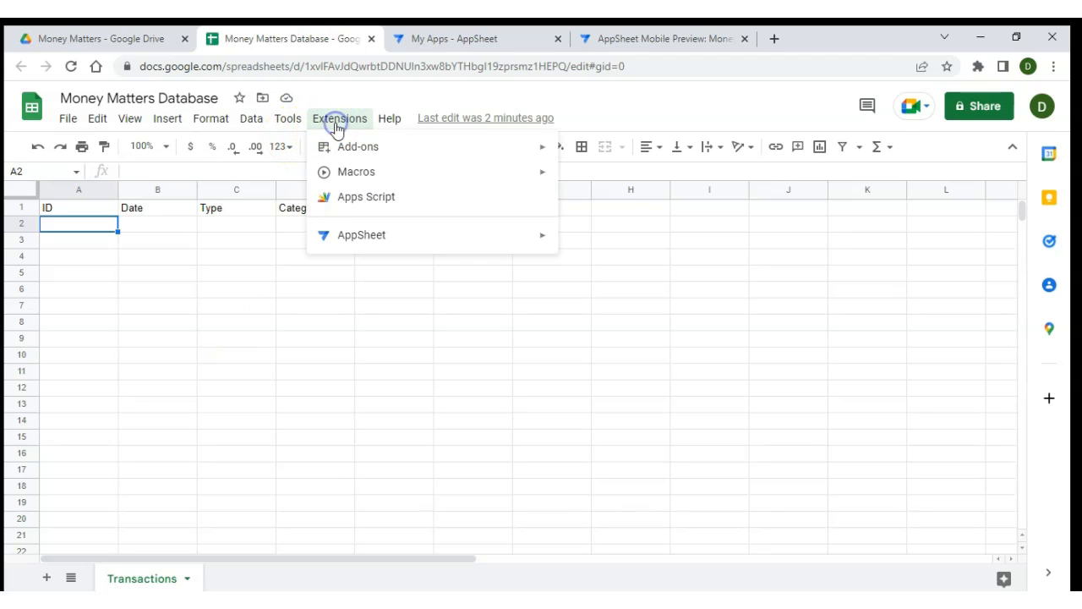
{"action": "mouse_move", "coordinate": [412, 239]}
{"action": "left_click", "coordinate": [623, 240]}
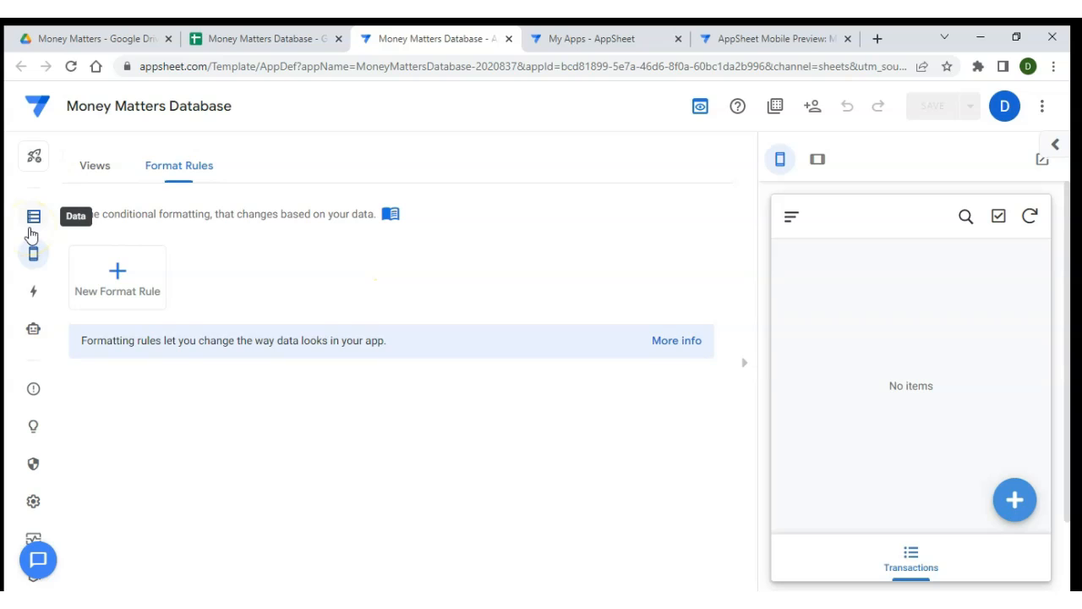
Compare the app editor's two layouts and look through its header options and additional resources
{"action": "left_click", "coordinate": [709, 117]}
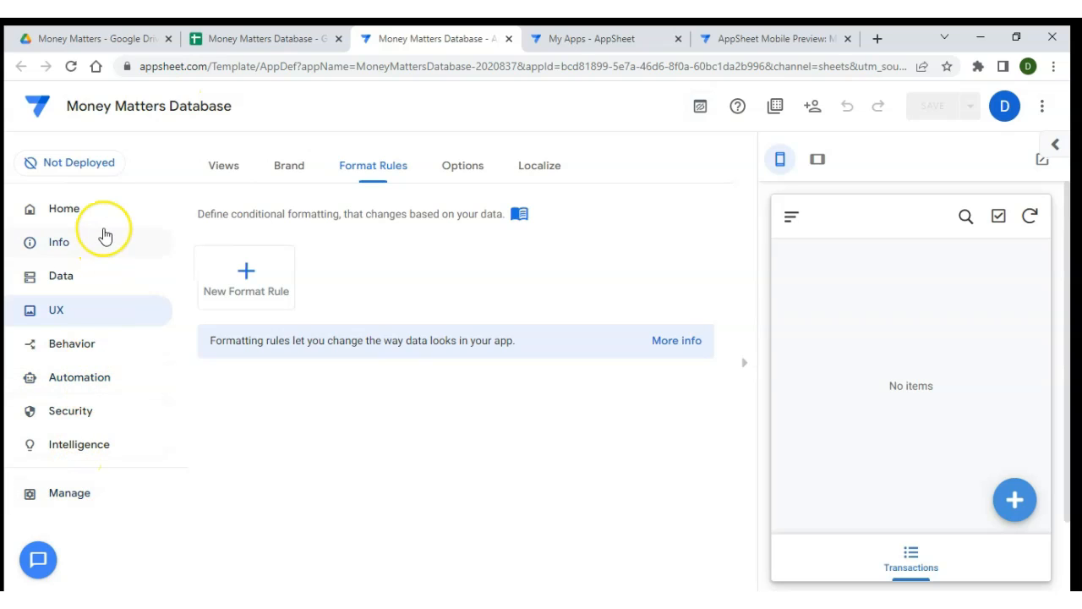
{"action": "left_click", "coordinate": [700, 110]}
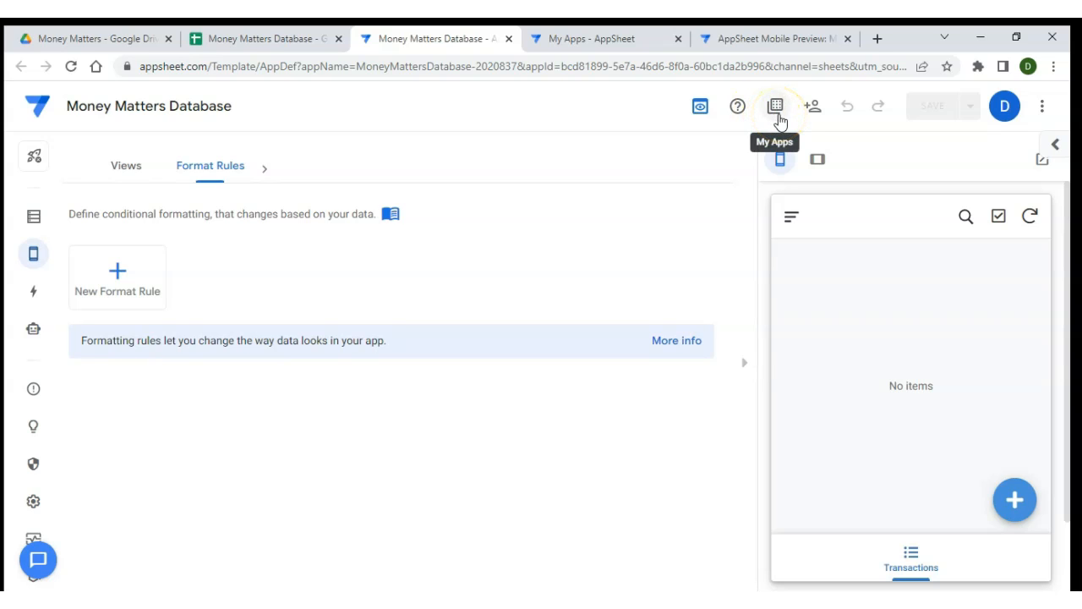
{"action": "left_click", "coordinate": [776, 113]}
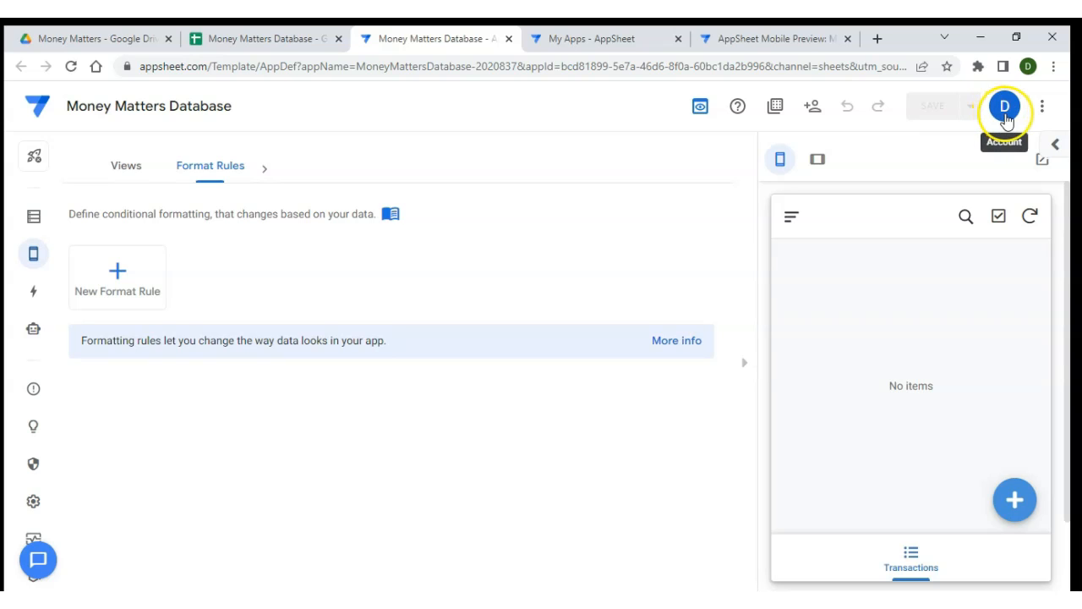
{"action": "left_click", "coordinate": [1044, 110]}
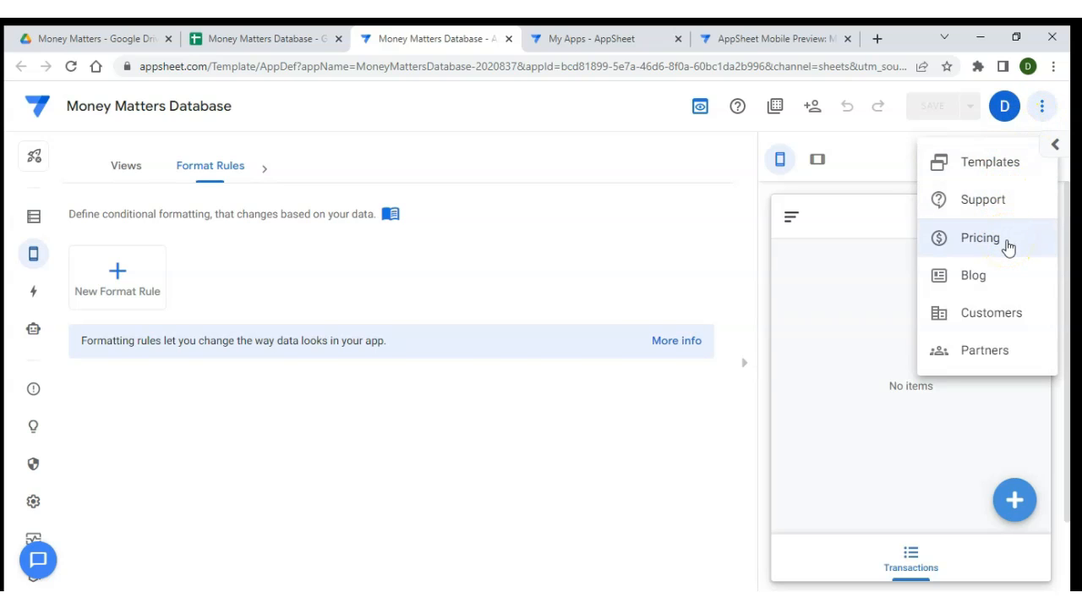
{"action": "key", "text": "Escape"}
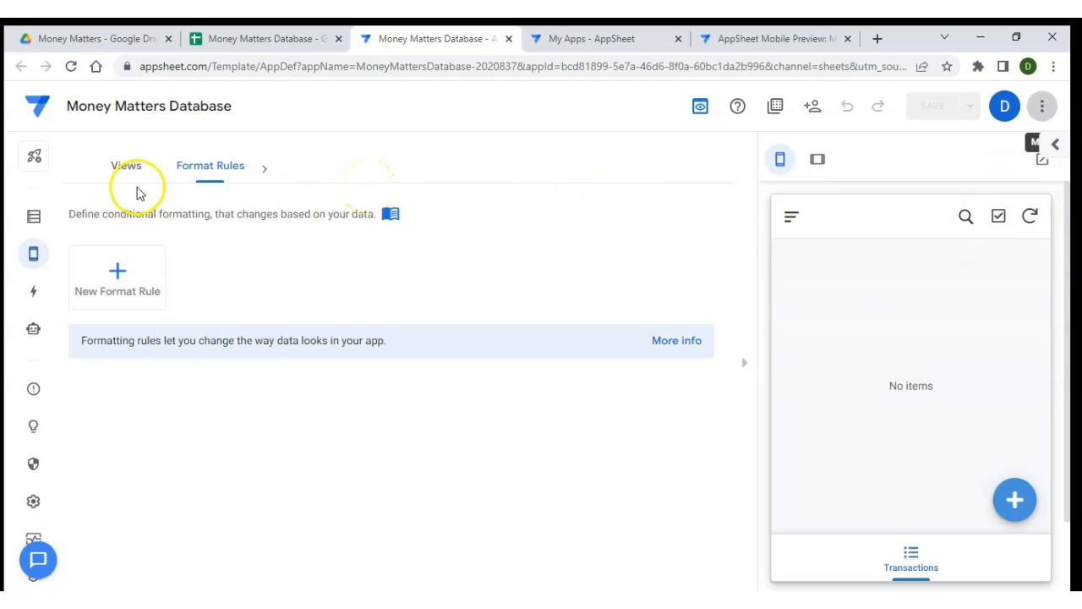
Switch the editor to the layout with labelled navigation and review the Home page's suggested next steps and templates
{"action": "left_click", "coordinate": [705, 111]}
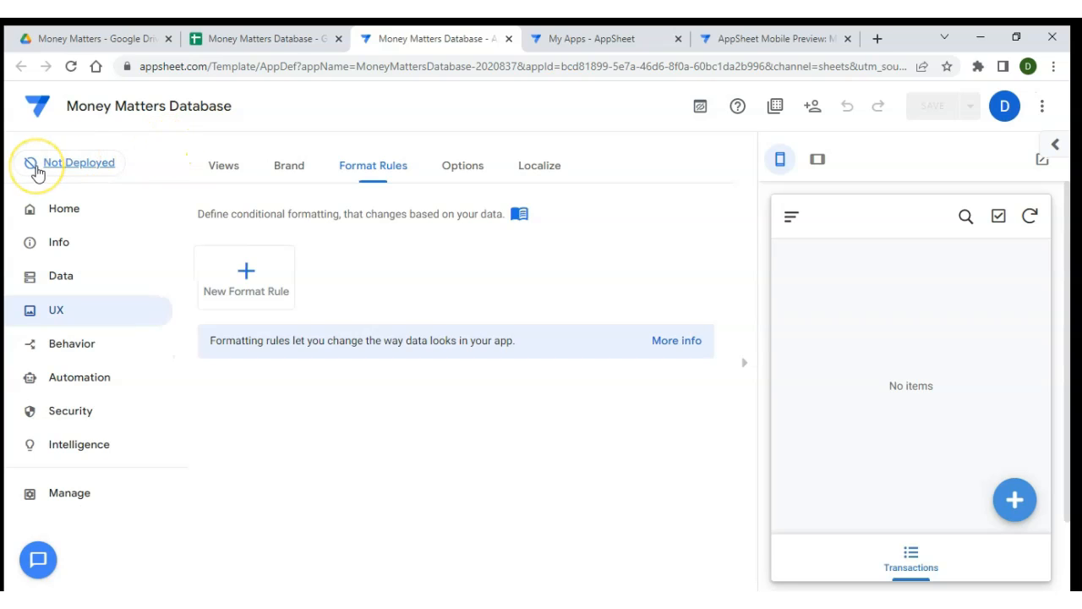
{"action": "left_click", "coordinate": [59, 170]}
{"action": "left_click", "coordinate": [61, 214]}
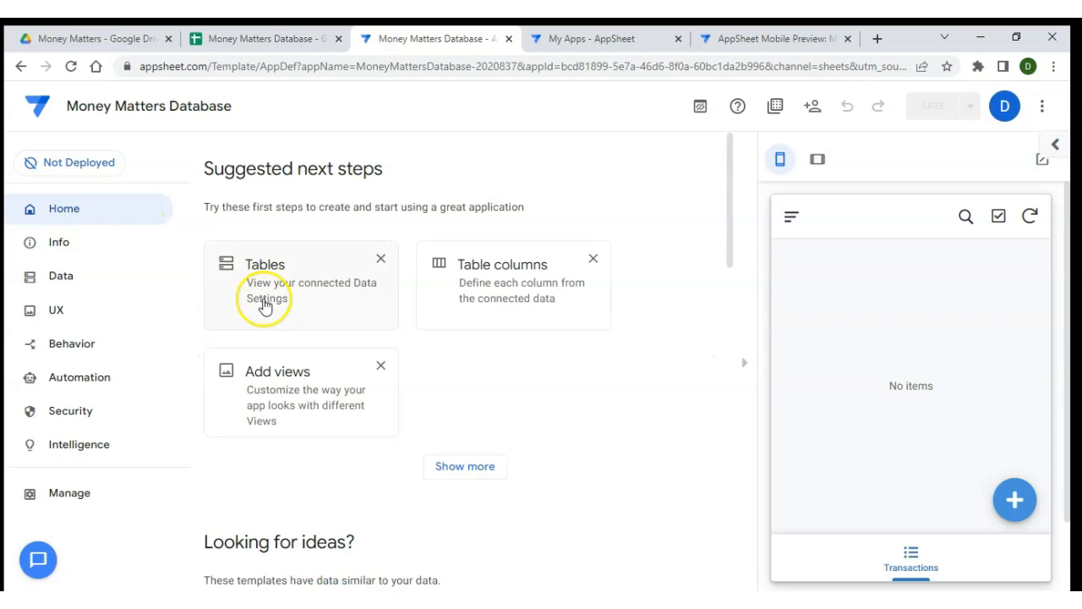
{"action": "scroll", "coordinate": [268, 305], "scroll_direction": "down", "scroll_amount": 2}
{"action": "scroll", "coordinate": [279, 307], "scroll_direction": "up", "scroll_amount": 2}
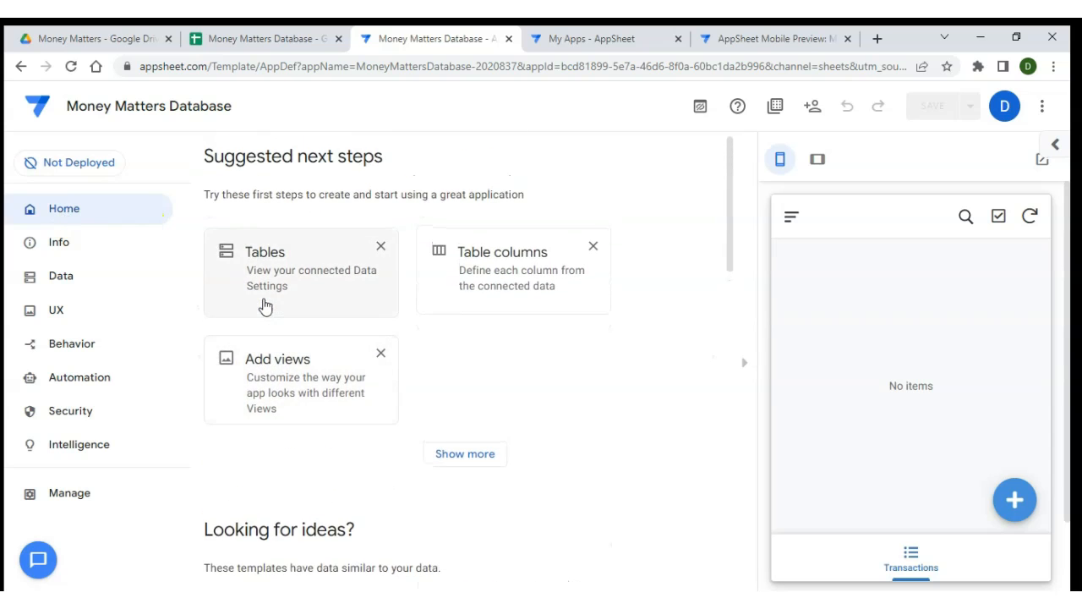
{"action": "scroll", "coordinate": [264, 306], "scroll_direction": "down", "scroll_amount": 5}
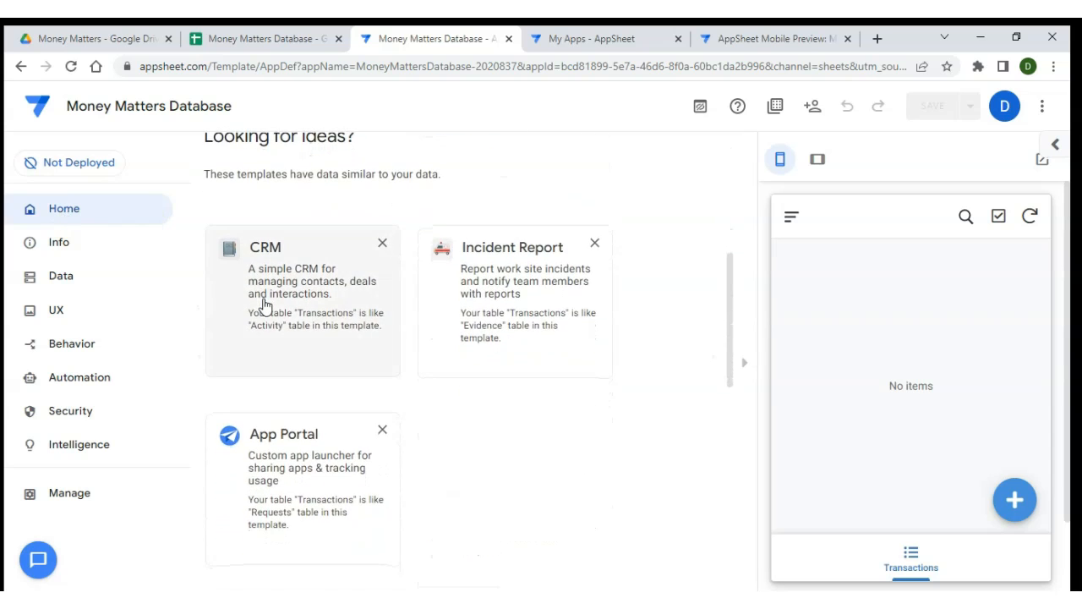
{"action": "scroll", "coordinate": [264, 306], "scroll_direction": "down", "scroll_amount": 1}
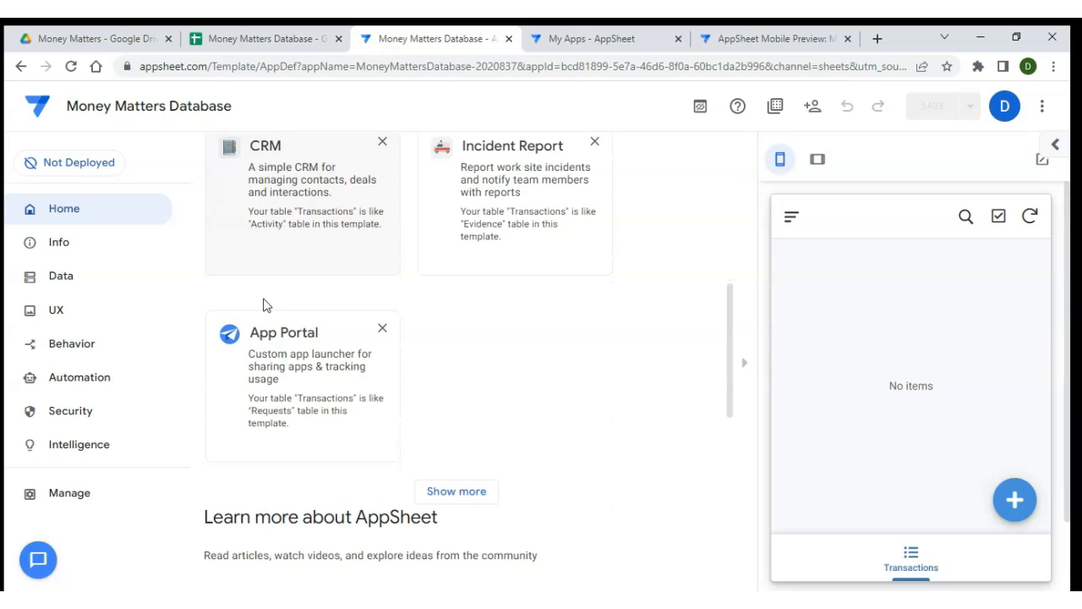
Change the app's short name to Money Matters App in the app properties
{"action": "left_click", "coordinate": [76, 241]}
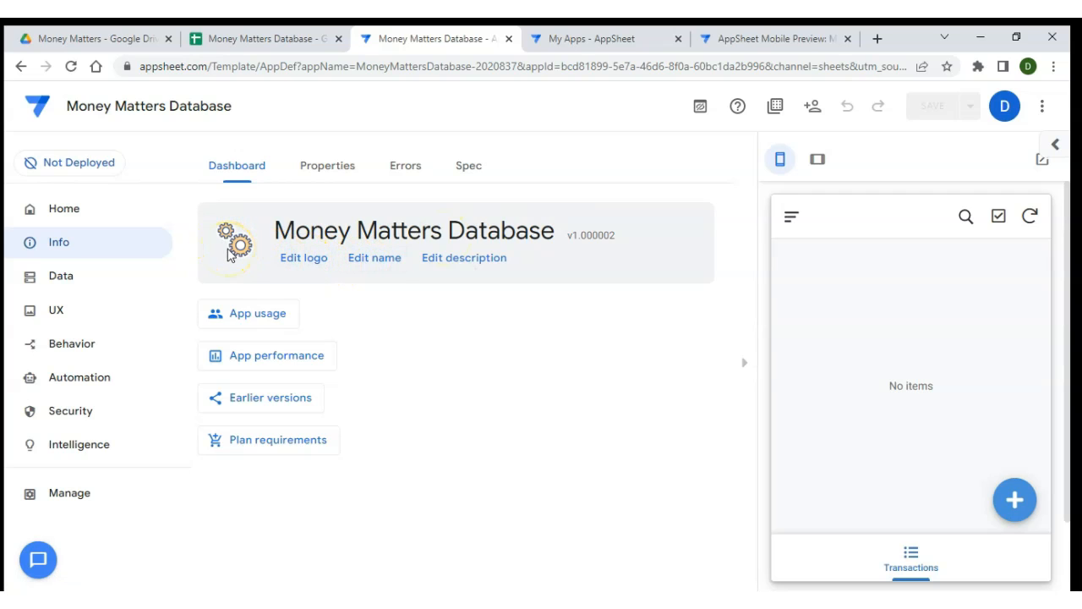
{"action": "left_click", "coordinate": [374, 259]}
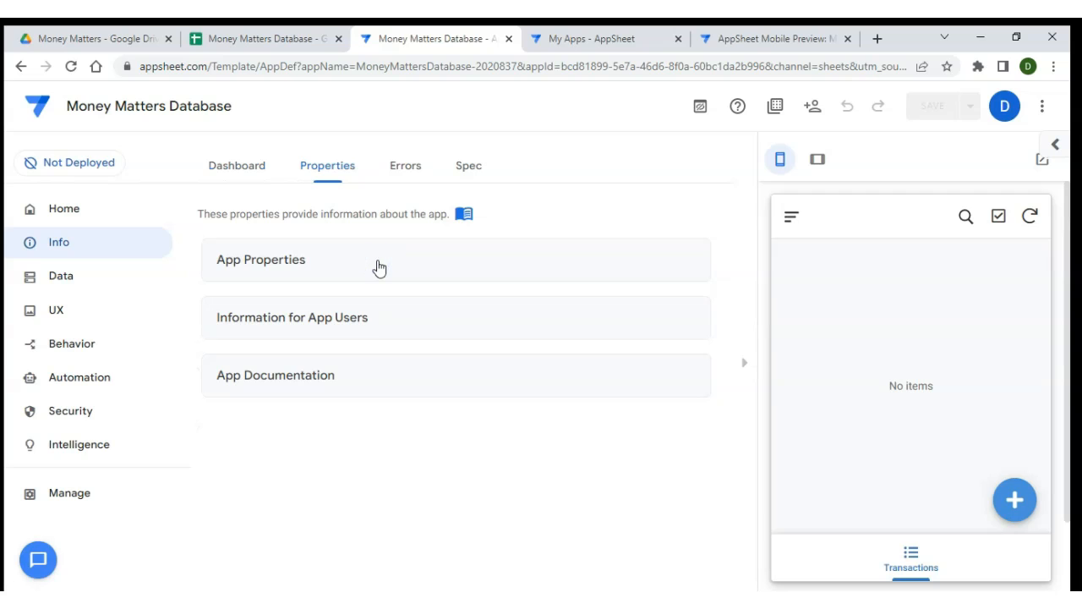
{"action": "left_click", "coordinate": [294, 274]}
{"action": "left_click", "coordinate": [534, 199]}
{"action": "key", "text": "BackSpace"}
{"action": "key", "text": "BackSpace"}
{"action": "key", "text": "BackSpace"}
{"action": "key", "text": "BackSpace"}
{"action": "key", "text": "BackSpace"}
{"action": "key", "text": "BackSpace"}
{"action": "key", "text": "BackSpace"}
{"action": "key", "text": "BackSpace"}
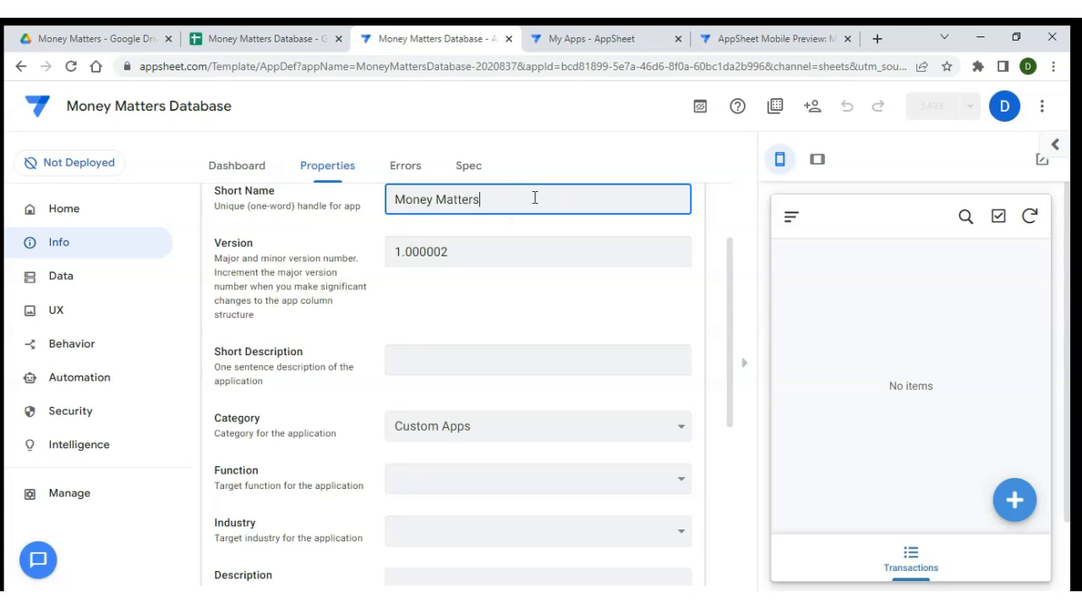
{"action": "type", "text": "mpp"}
{"action": "key", "text": "BackSpace"}
{"action": "key", "text": "BackSpace"}
{"action": "type", "text": "pp"}
{"action": "left_click", "coordinate": [534, 217]}
Check the app's version number and save the app
{"action": "scroll", "coordinate": [535, 217], "scroll_direction": "up", "scroll_amount": 1}
{"action": "left_click", "coordinate": [522, 299]}
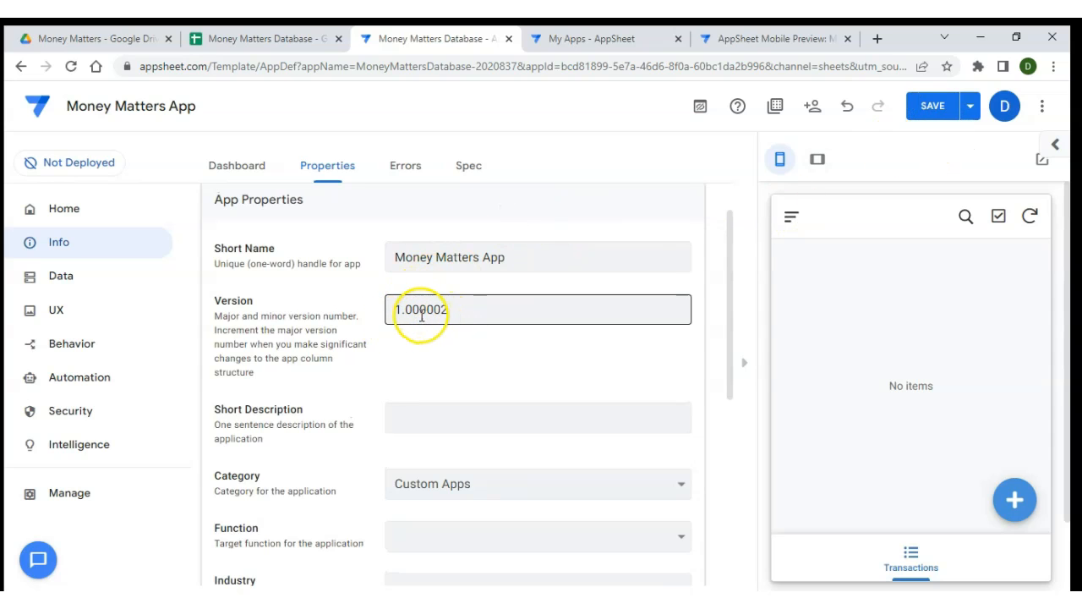
{"action": "left_click", "coordinate": [933, 104]}
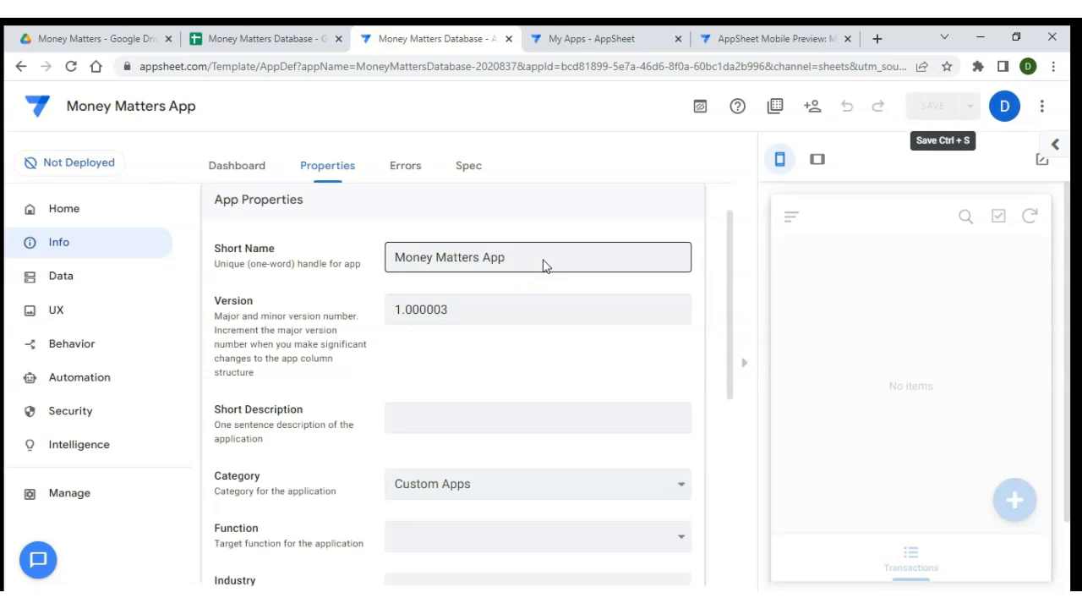
Review the app's version, dashboard, property groups, errors and the graph view of its spec
{"action": "left_click", "coordinate": [438, 312]}
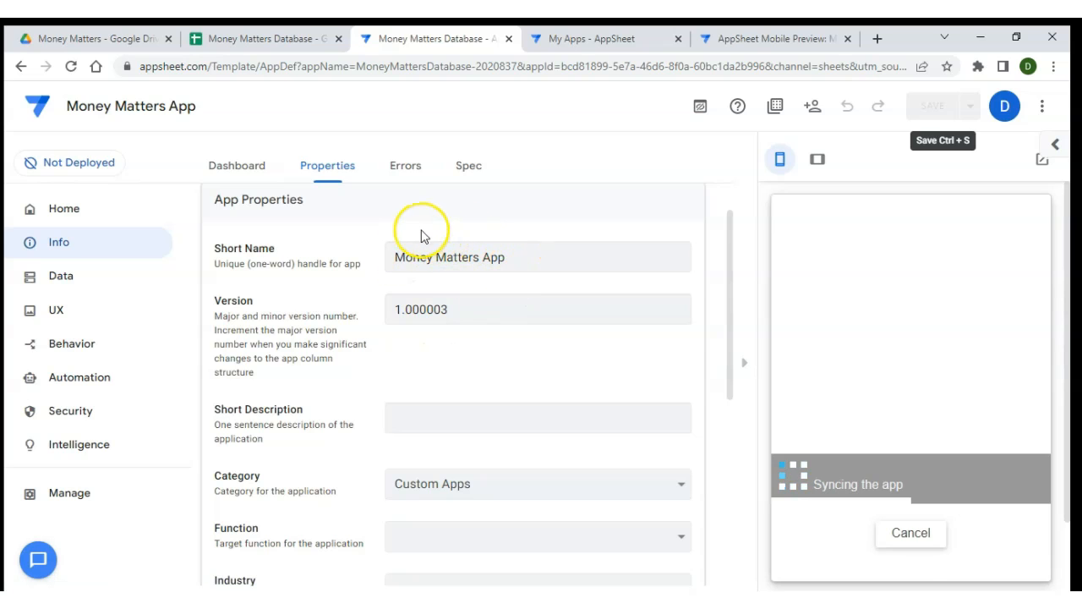
{"action": "left_click", "coordinate": [427, 334]}
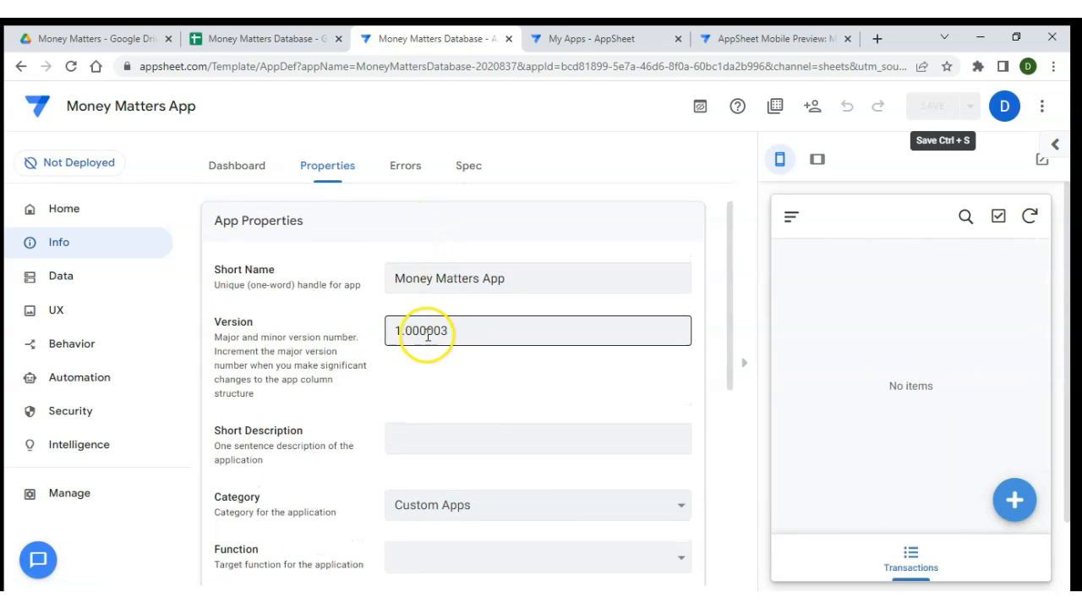
{"action": "left_click", "coordinate": [402, 237]}
{"action": "left_click", "coordinate": [261, 176]}
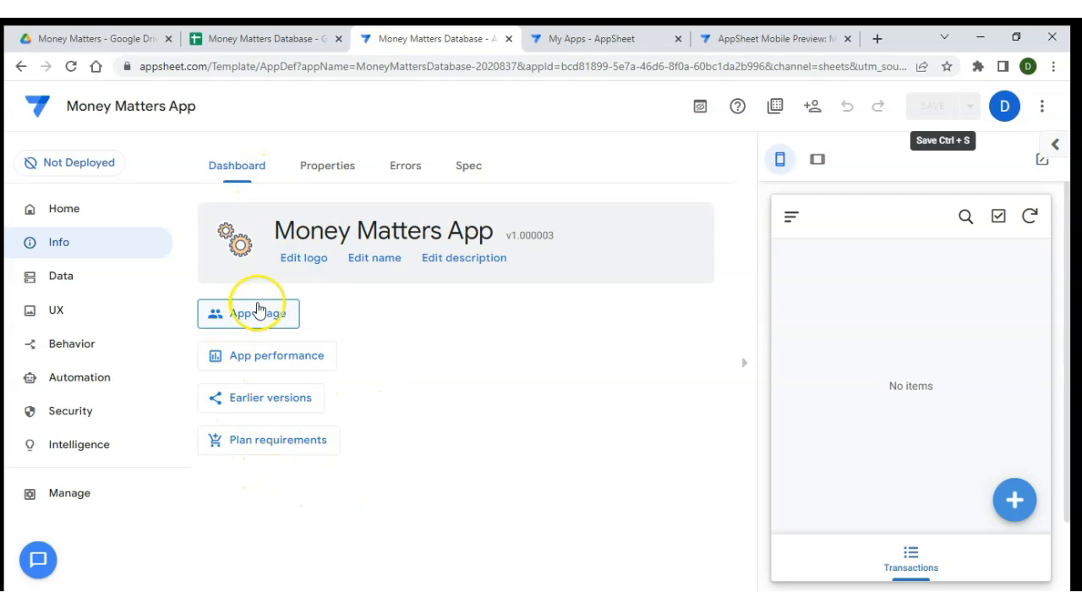
{"action": "left_click", "coordinate": [330, 164]}
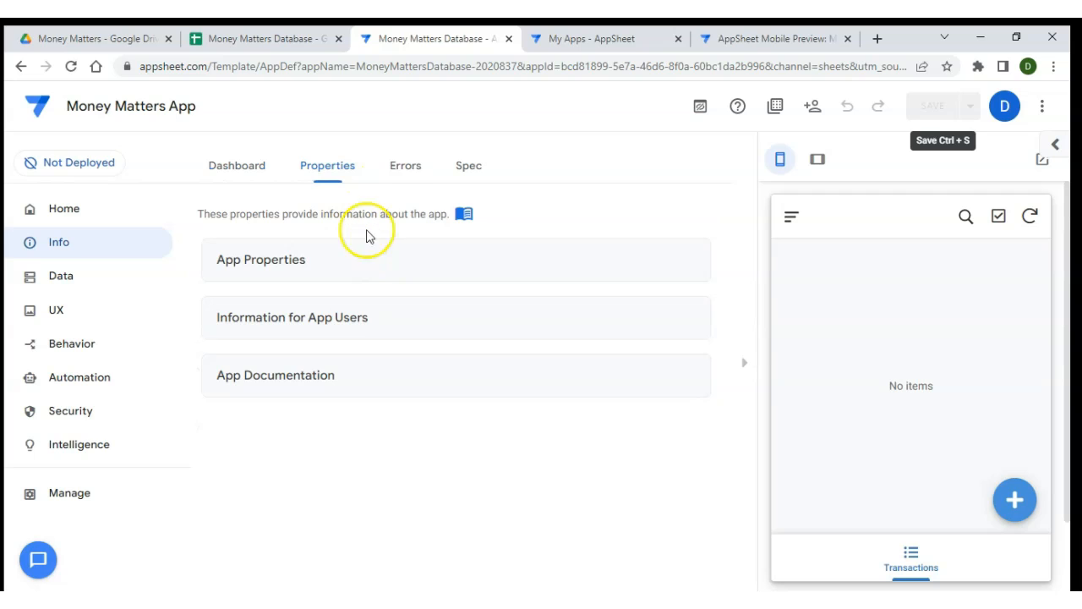
{"action": "left_click", "coordinate": [414, 173]}
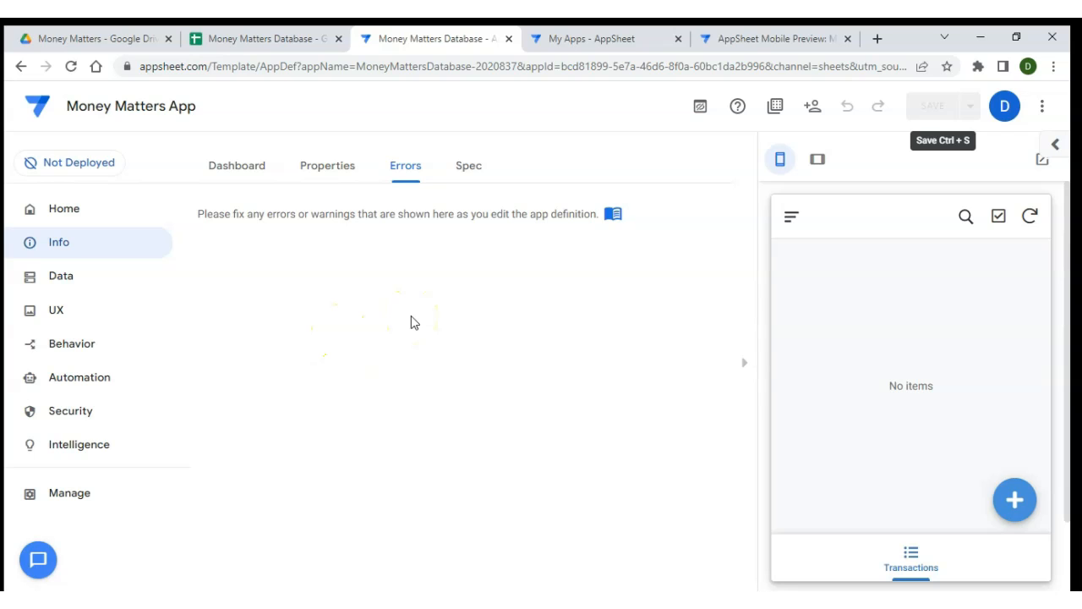
{"action": "left_click", "coordinate": [466, 174]}
{"action": "left_click", "coordinate": [466, 174]}
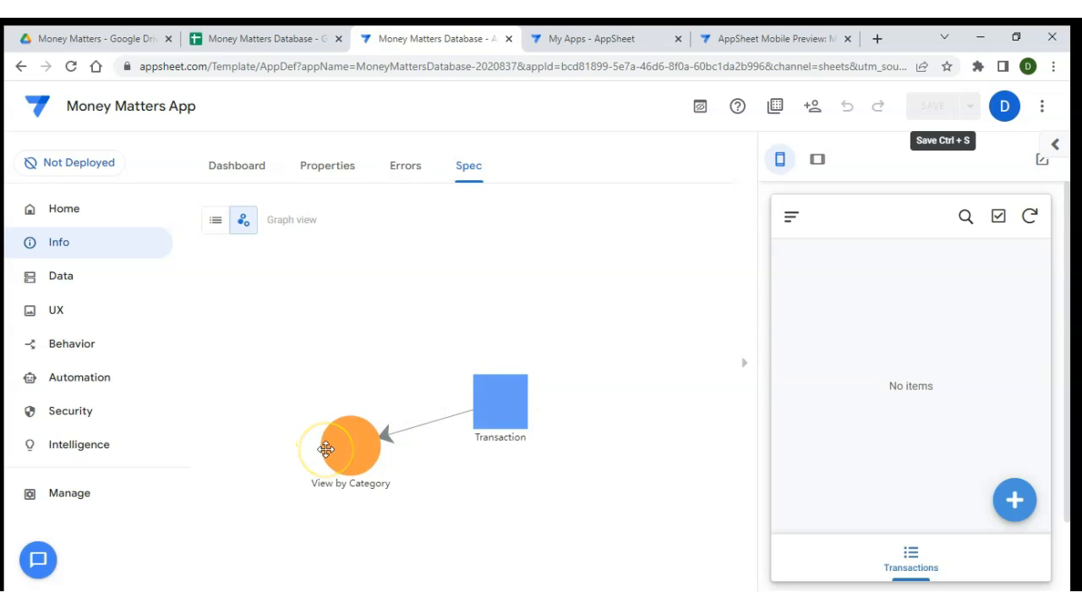
Survey the app's data configuration, from tables and columns to slices, user settings and options, ending at the tables list
{"action": "left_click", "coordinate": [68, 279]}
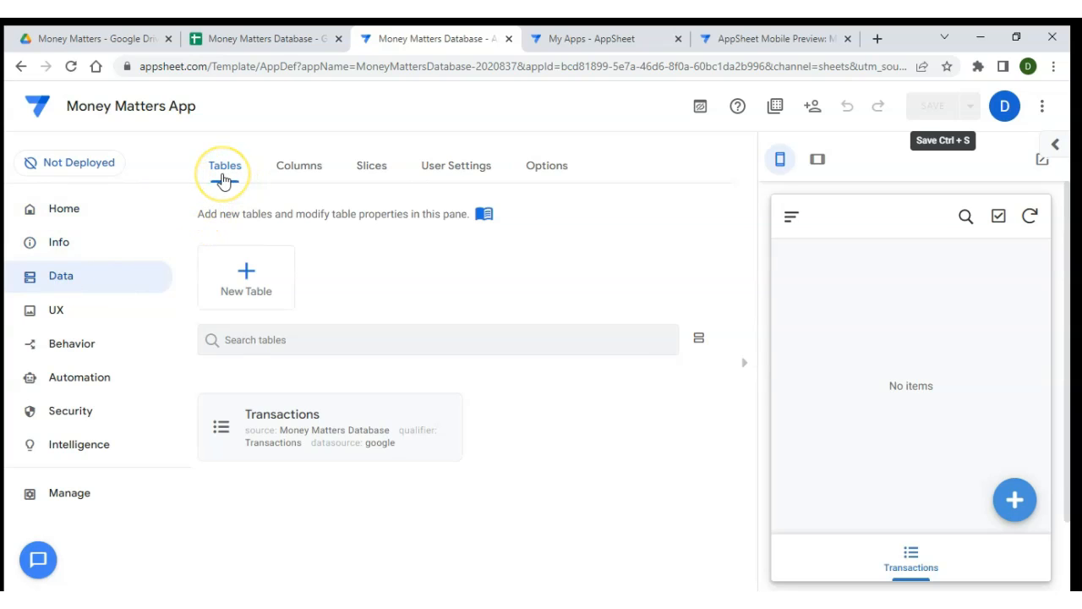
{"action": "left_click", "coordinate": [312, 172]}
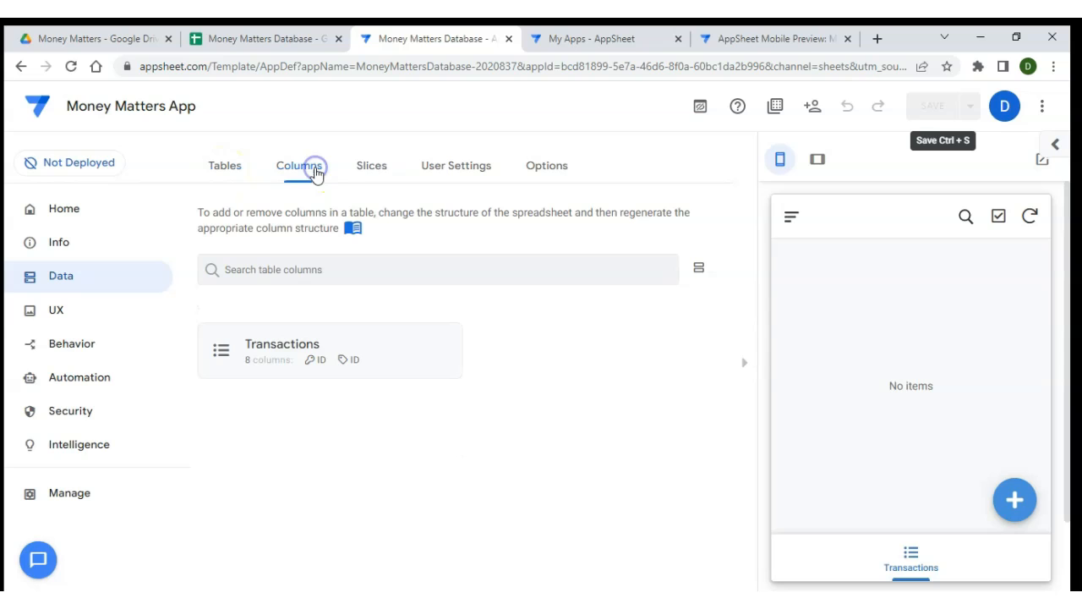
{"action": "left_click", "coordinate": [368, 173]}
{"action": "left_click", "coordinate": [438, 172]}
{"action": "left_click", "coordinate": [535, 166]}
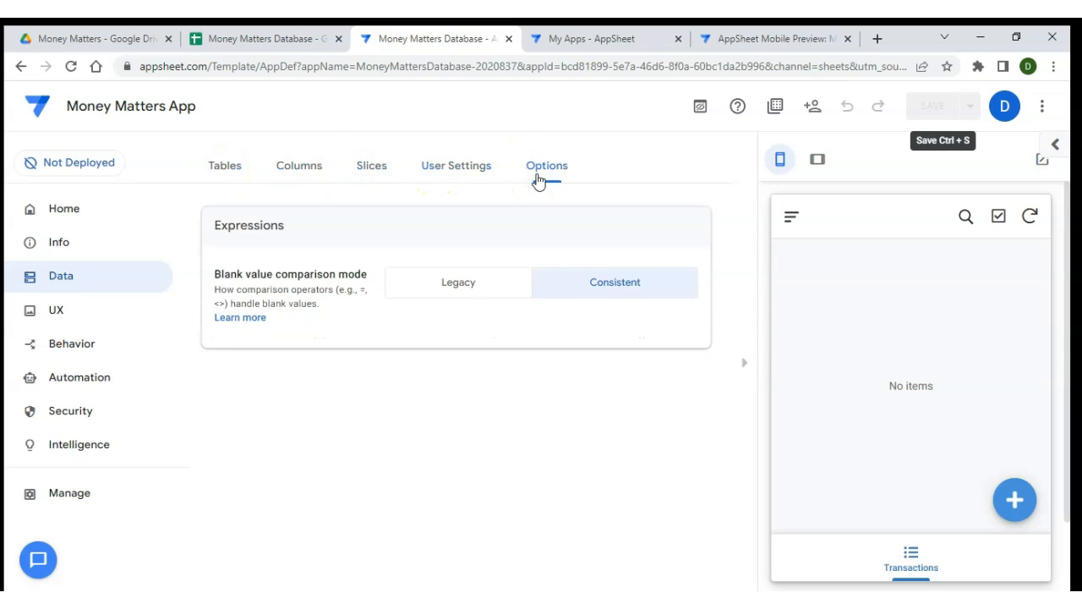
{"action": "left_click", "coordinate": [371, 163]}
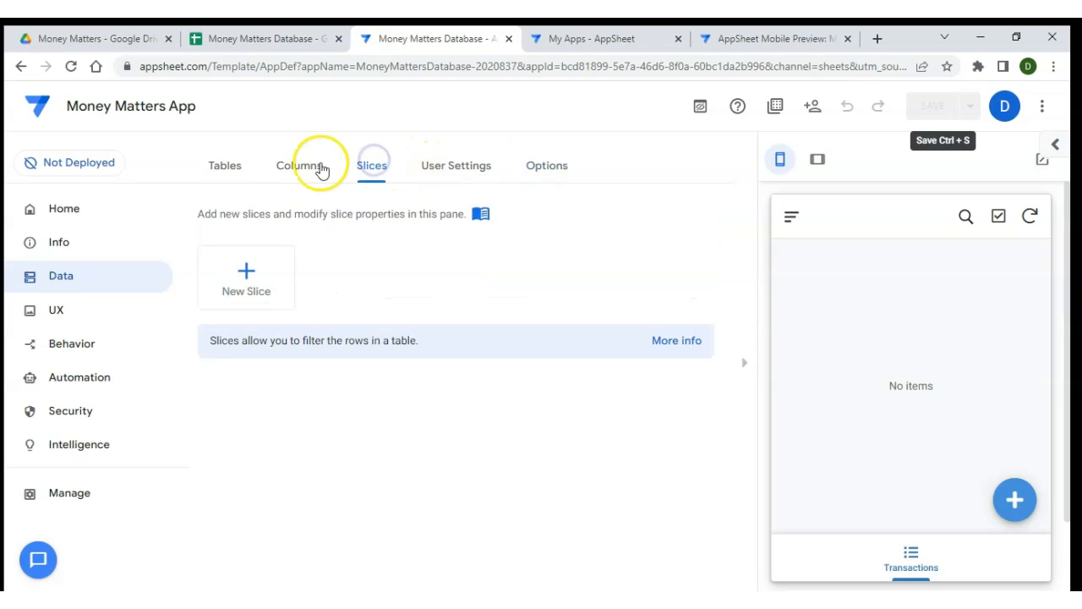
{"action": "left_click", "coordinate": [214, 176]}
{"action": "left_click", "coordinate": [264, 332]}
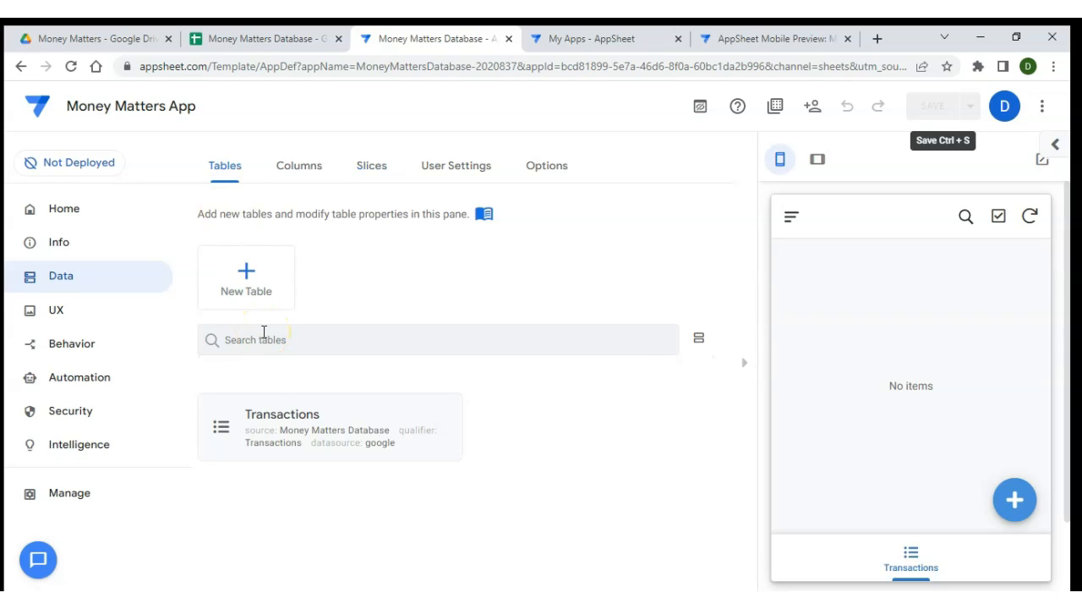
Examine the Transactions table's columns, including their types and the key and label assignments
{"action": "left_click", "coordinate": [296, 174]}
{"action": "left_click", "coordinate": [310, 343]}
{"action": "scroll", "coordinate": [308, 367], "scroll_direction": "down", "scroll_amount": 1}
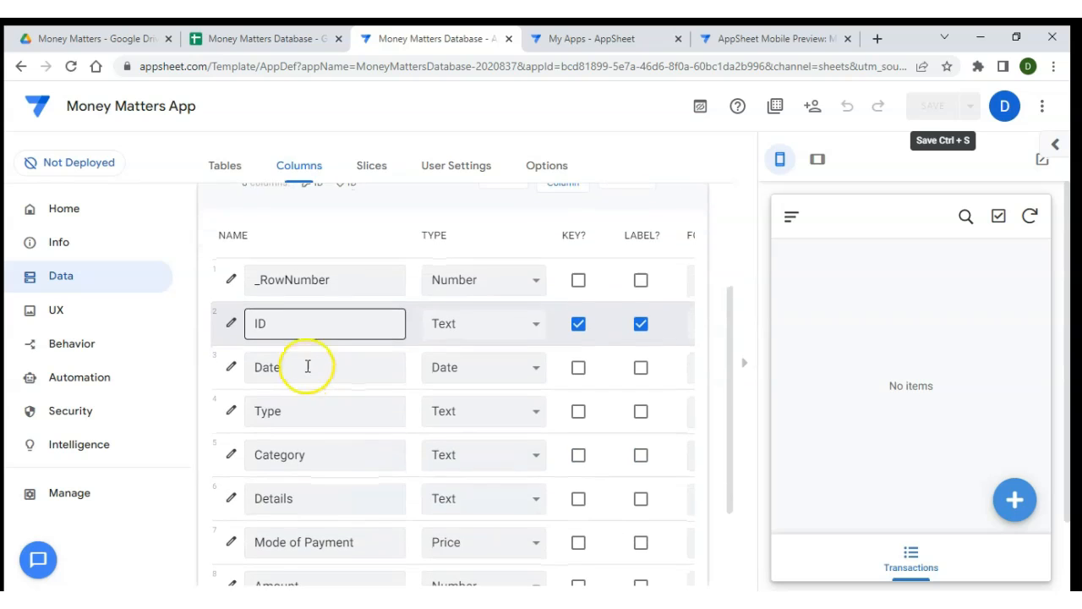
{"action": "scroll", "coordinate": [309, 449], "scroll_direction": "down", "scroll_amount": 1}
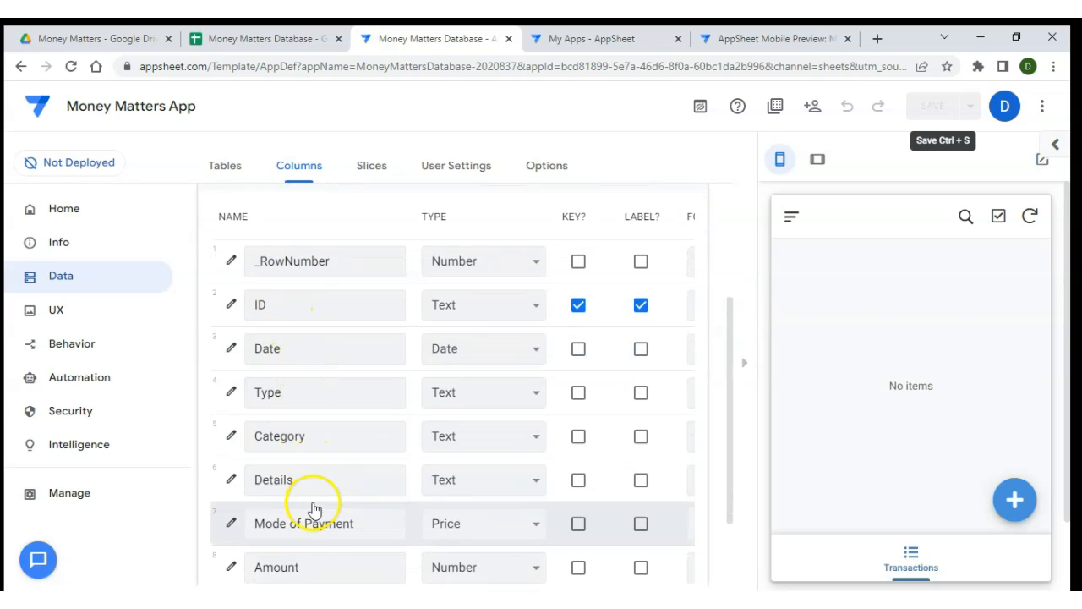
{"action": "scroll", "coordinate": [315, 517], "scroll_direction": "down", "scroll_amount": 1}
{"action": "scroll", "coordinate": [318, 522], "scroll_direction": "up", "scroll_amount": 3}
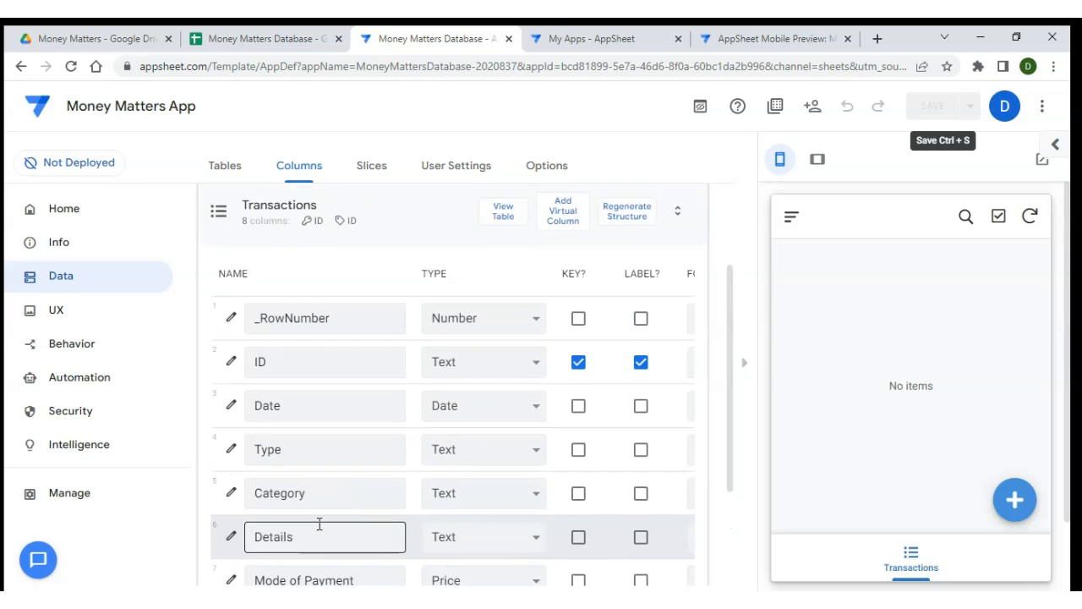
{"action": "scroll", "coordinate": [320, 522], "scroll_direction": "up", "scroll_amount": 2}
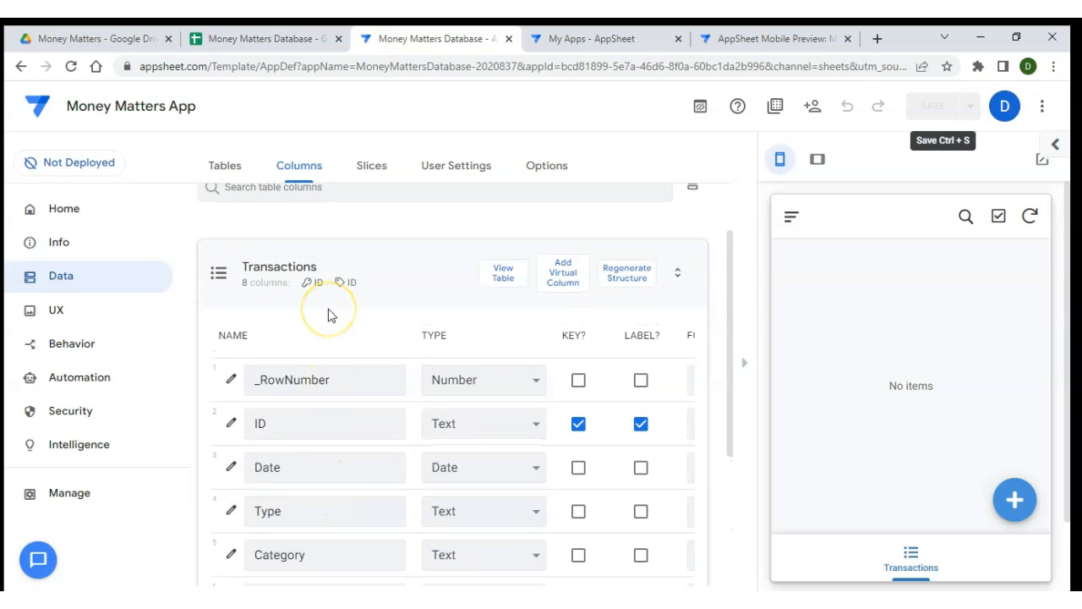
Review the data slices, the per-user settings and the blank value comparison mode
{"action": "left_click", "coordinate": [366, 172]}
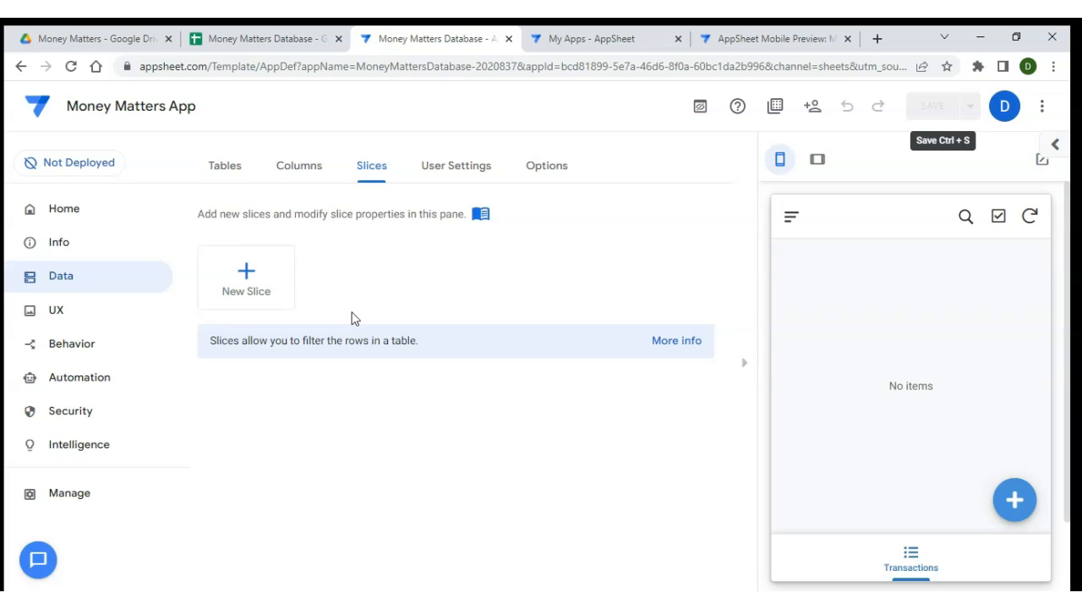
{"action": "left_click", "coordinate": [254, 282]}
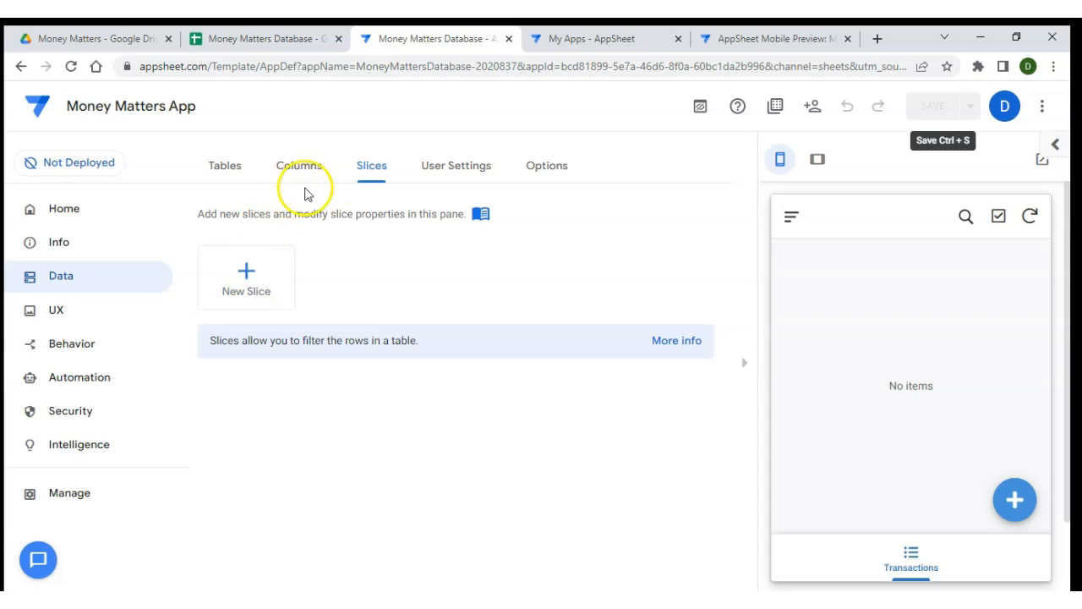
{"action": "left_click", "coordinate": [427, 166]}
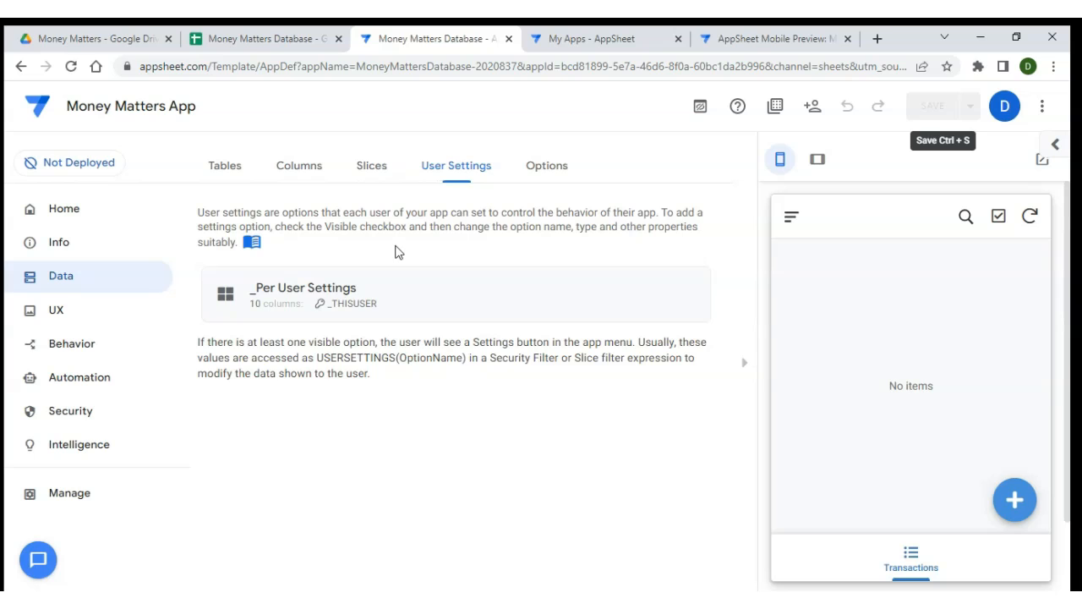
{"action": "left_click", "coordinate": [545, 174]}
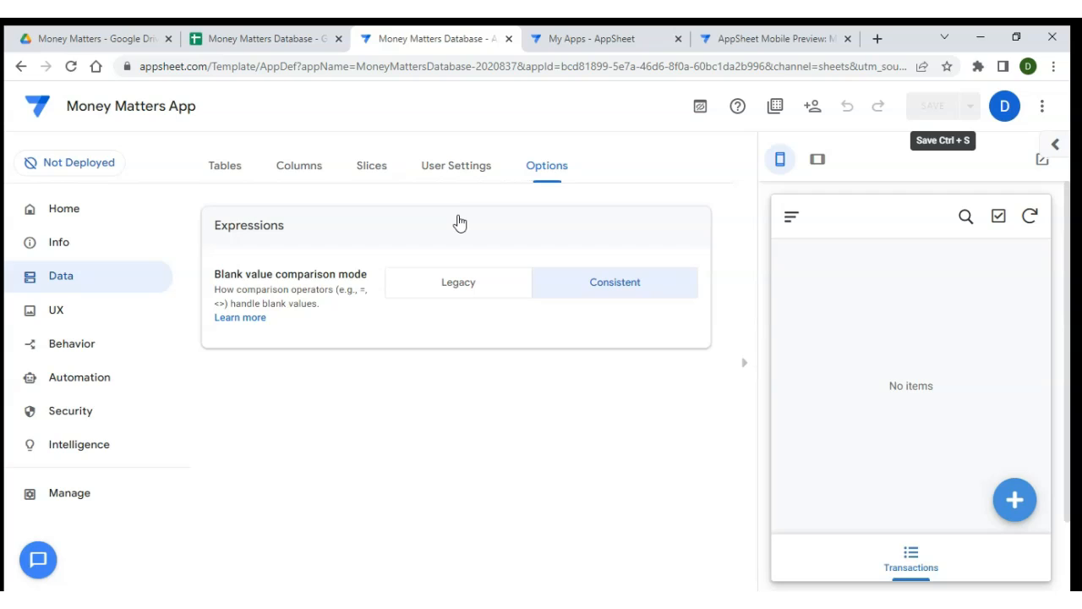
{"action": "left_click", "coordinate": [484, 248]}
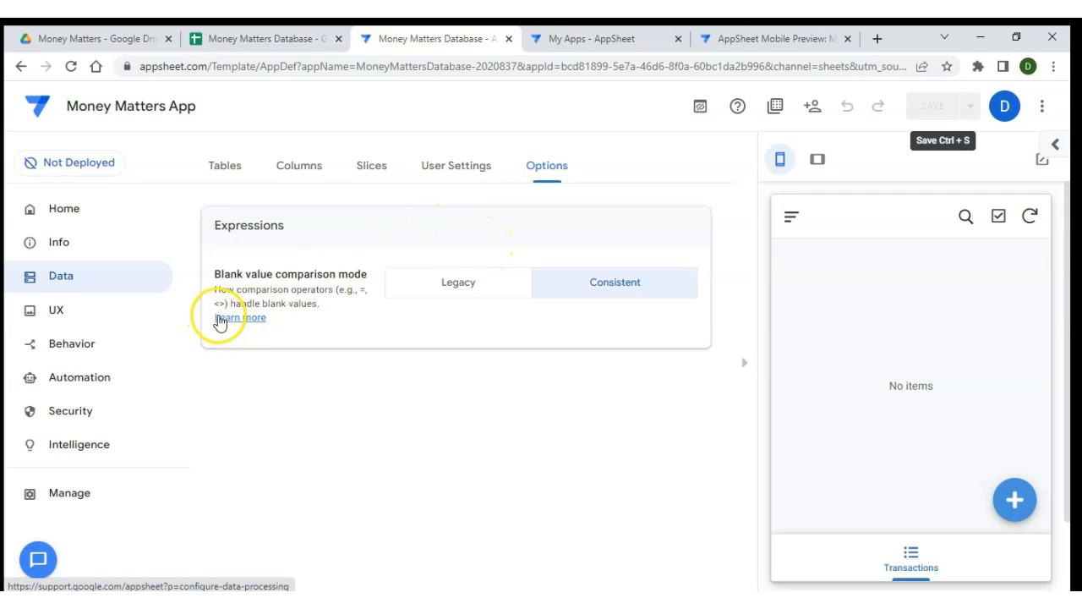
Look through the app's primary and reference views, and check the new transaction form in the app preview
{"action": "left_click", "coordinate": [91, 309]}
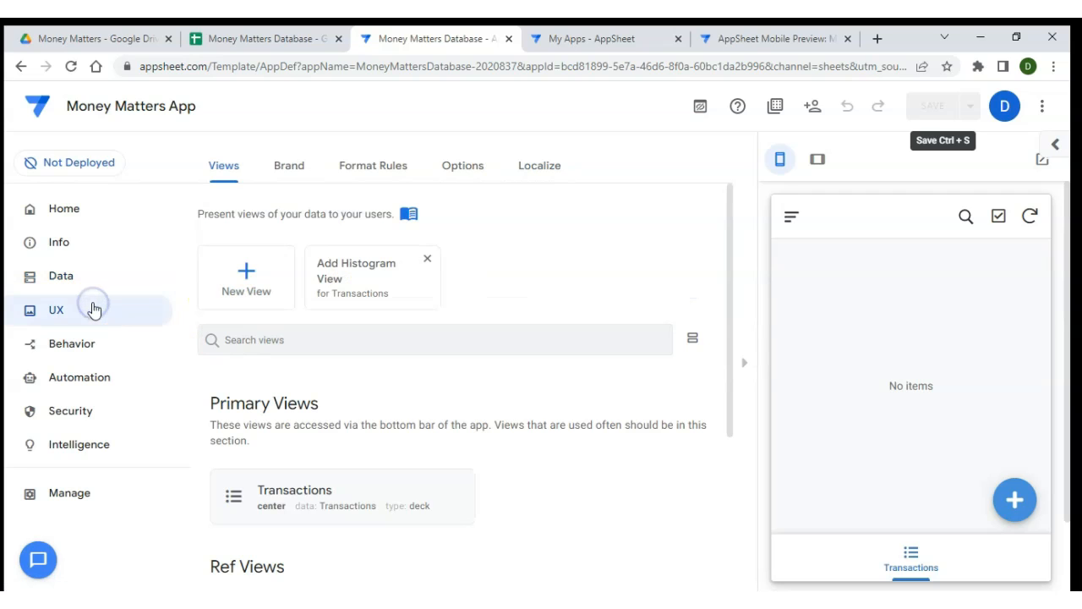
{"action": "scroll", "coordinate": [273, 343], "scroll_direction": "down", "scroll_amount": 1}
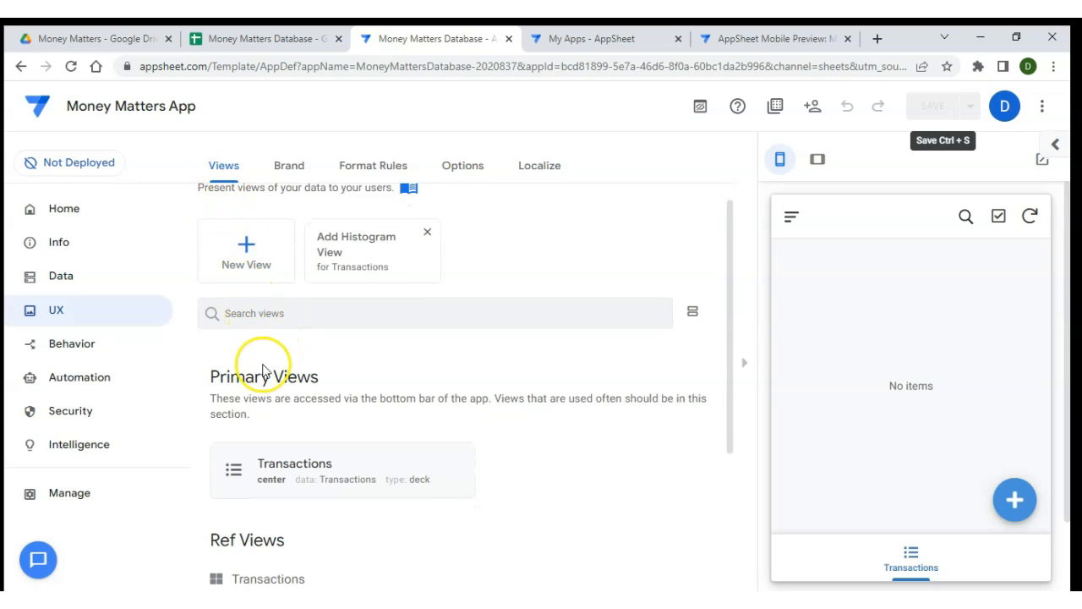
{"action": "scroll", "coordinate": [271, 355], "scroll_direction": "down", "scroll_amount": 1}
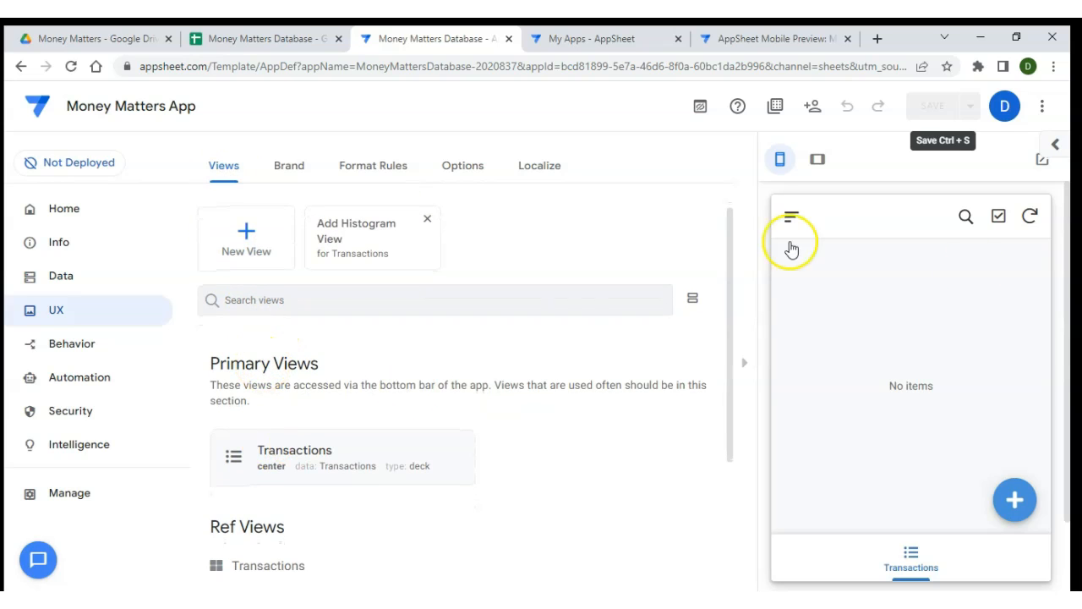
{"action": "left_click", "coordinate": [1015, 499]}
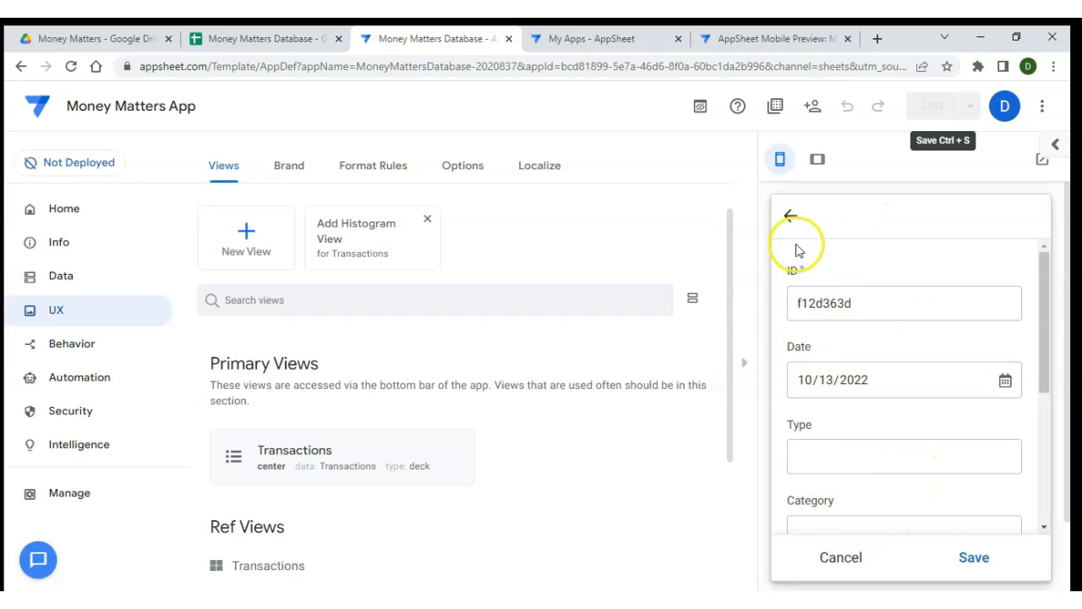
{"action": "left_click", "coordinate": [791, 216]}
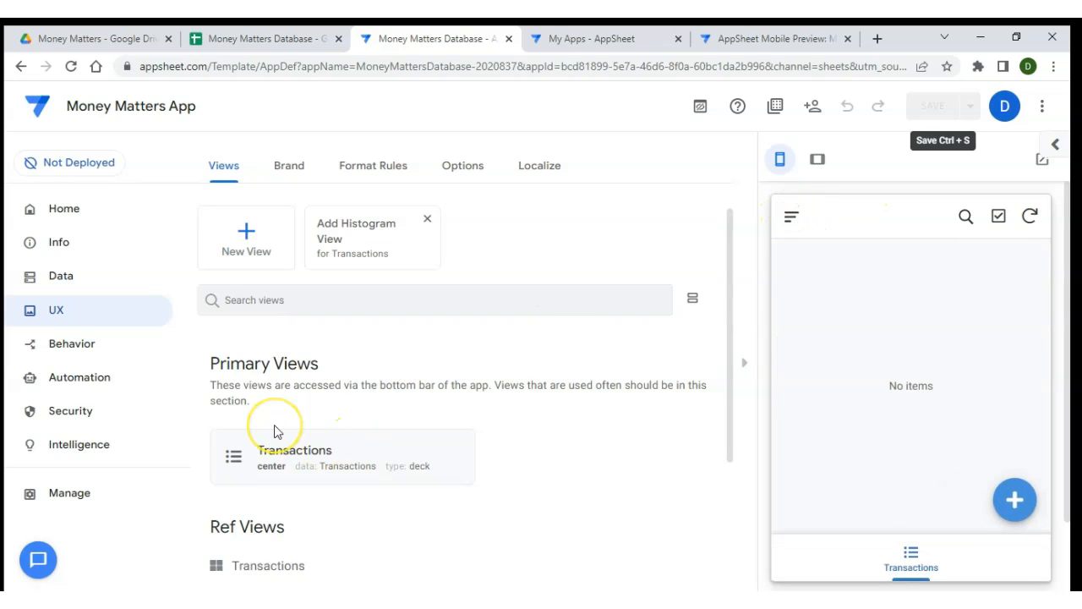
{"action": "scroll", "coordinate": [273, 430], "scroll_direction": "down", "scroll_amount": 1}
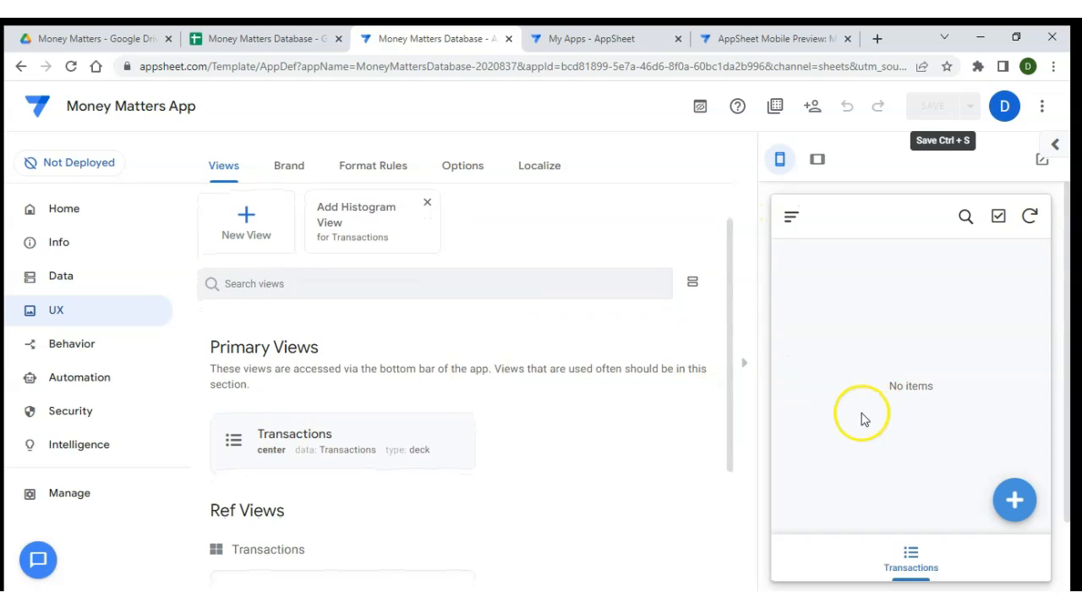
Try the dark theme, restore the light theme, and set the app logo to the calculator image
{"action": "left_click", "coordinate": [289, 168]}
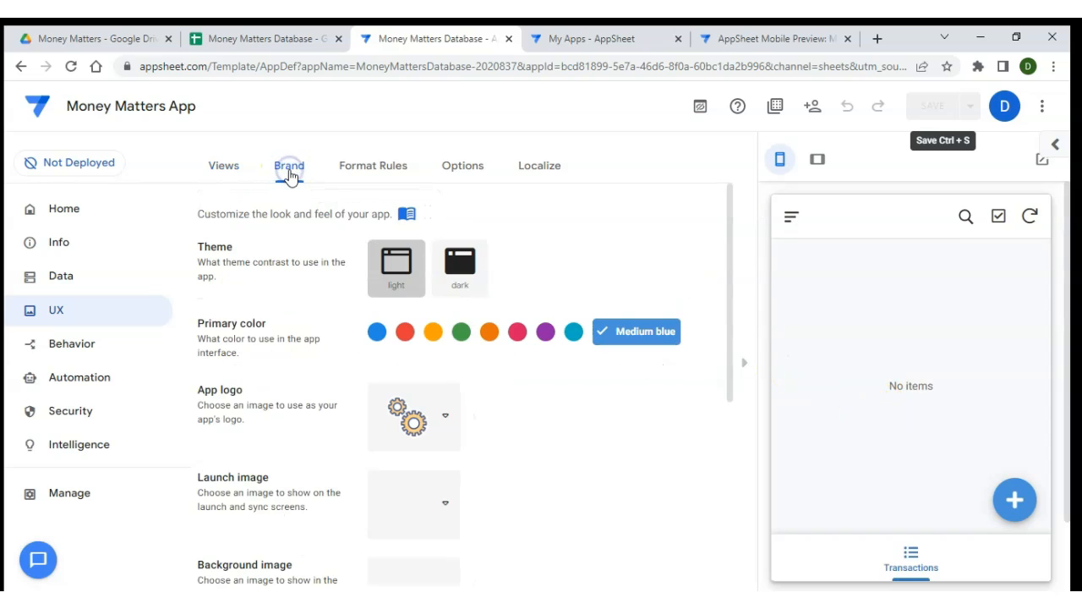
{"action": "left_click", "coordinate": [455, 284]}
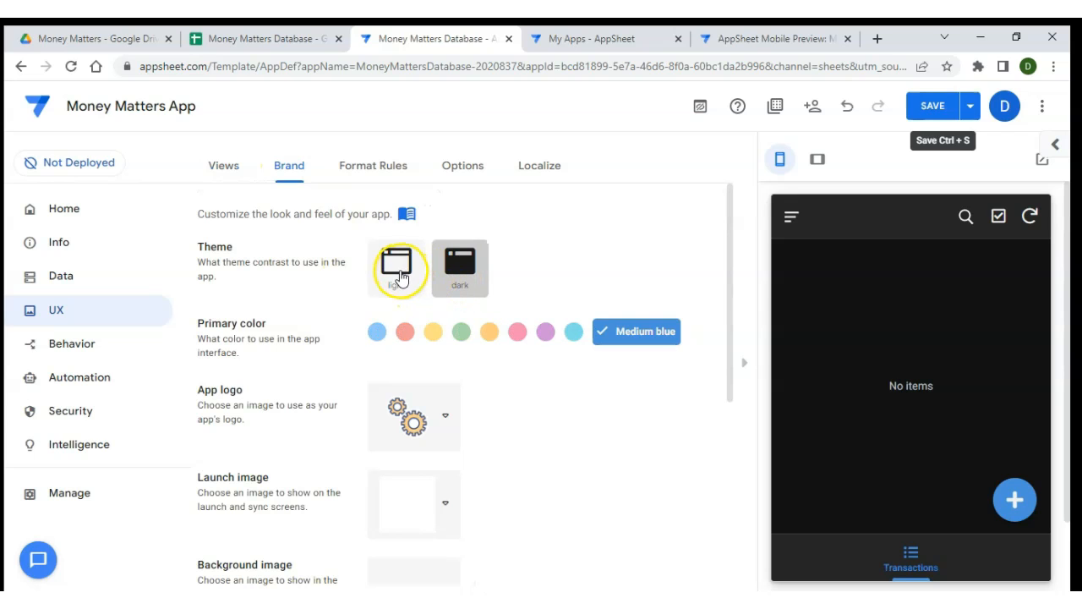
{"action": "left_click", "coordinate": [401, 272]}
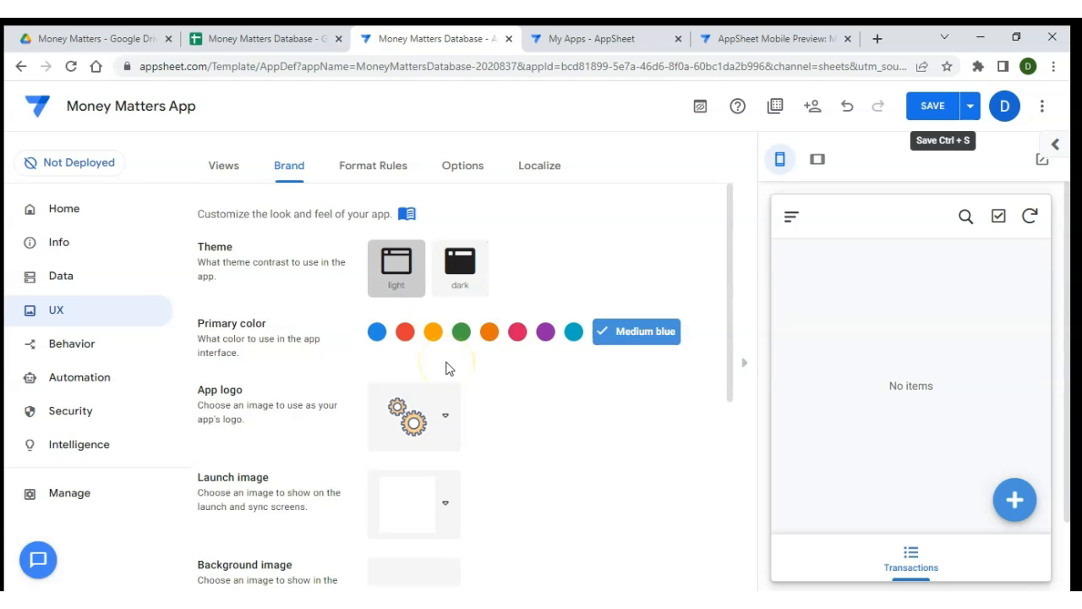
{"action": "left_click", "coordinate": [437, 411]}
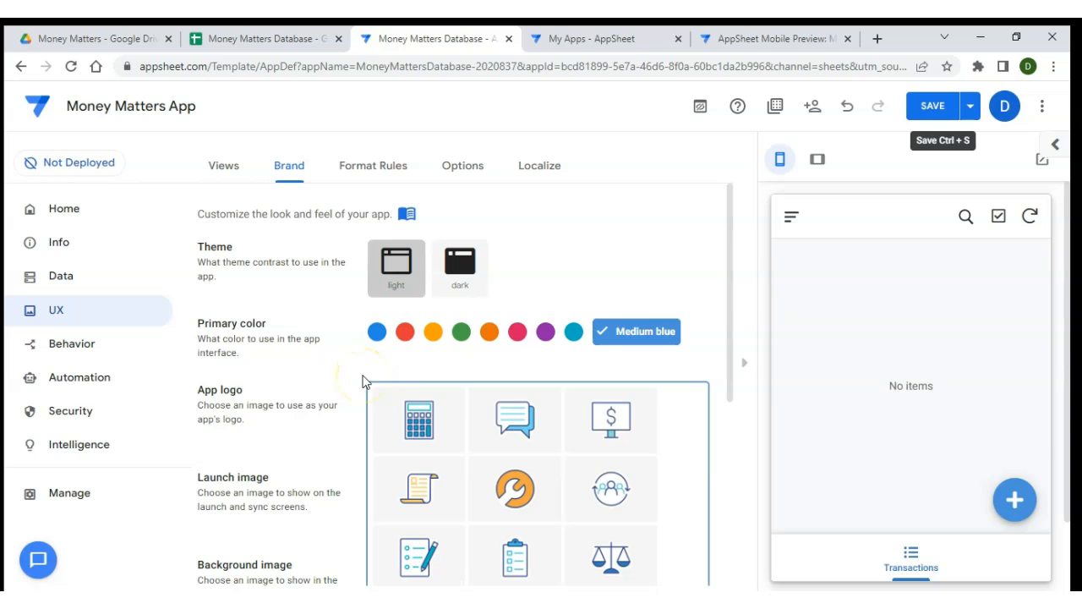
{"action": "left_click", "coordinate": [420, 412]}
{"action": "scroll", "coordinate": [487, 423], "scroll_direction": "down", "scroll_amount": 1}
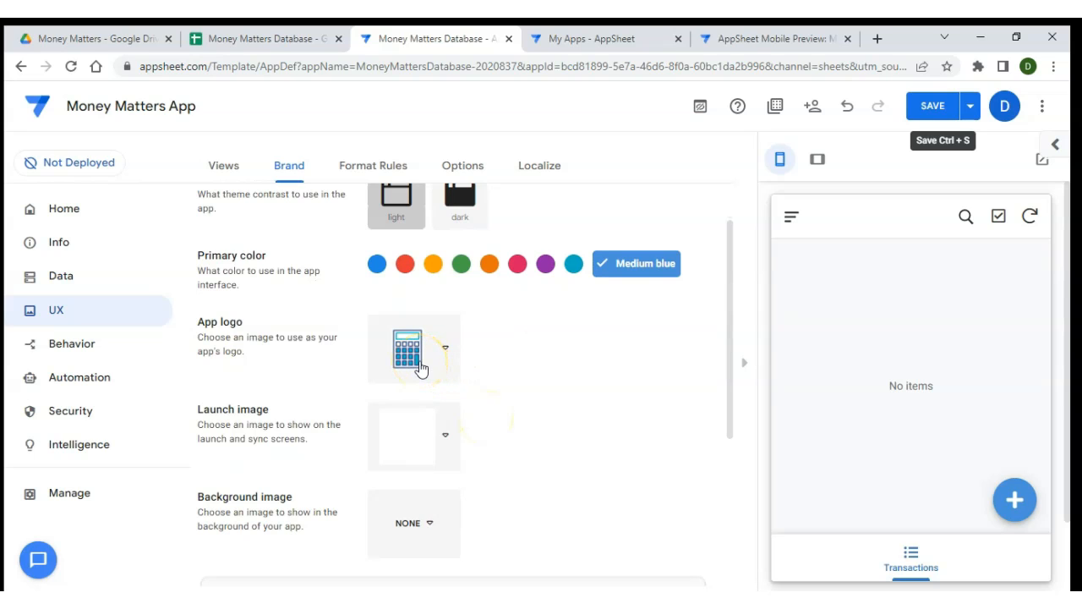
Review the format rules, the general user-experience options and the customizable system text
{"action": "left_click", "coordinate": [385, 166]}
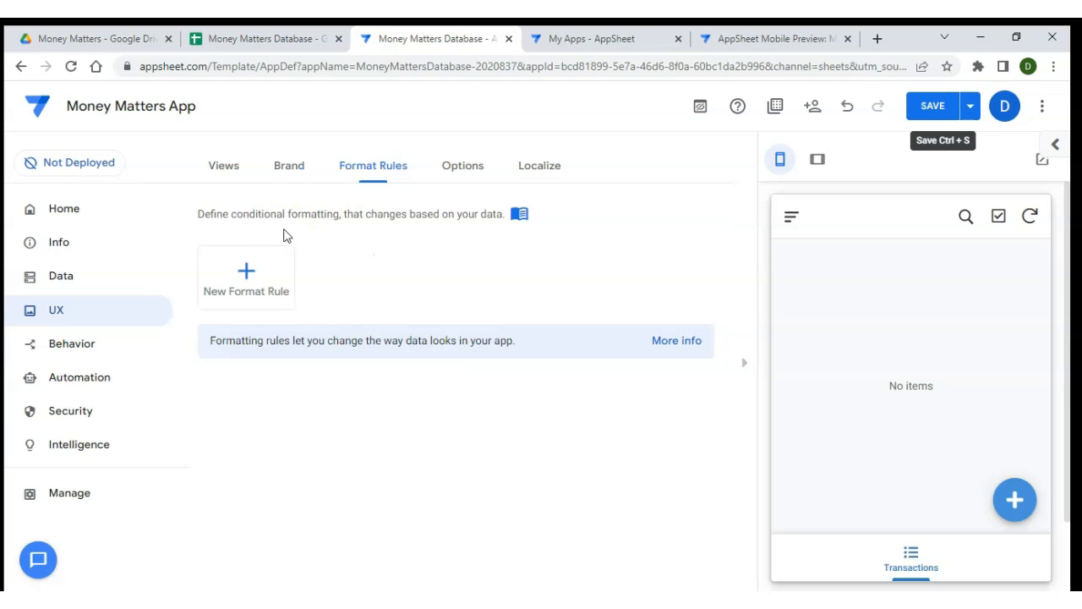
{"action": "left_click", "coordinate": [447, 161]}
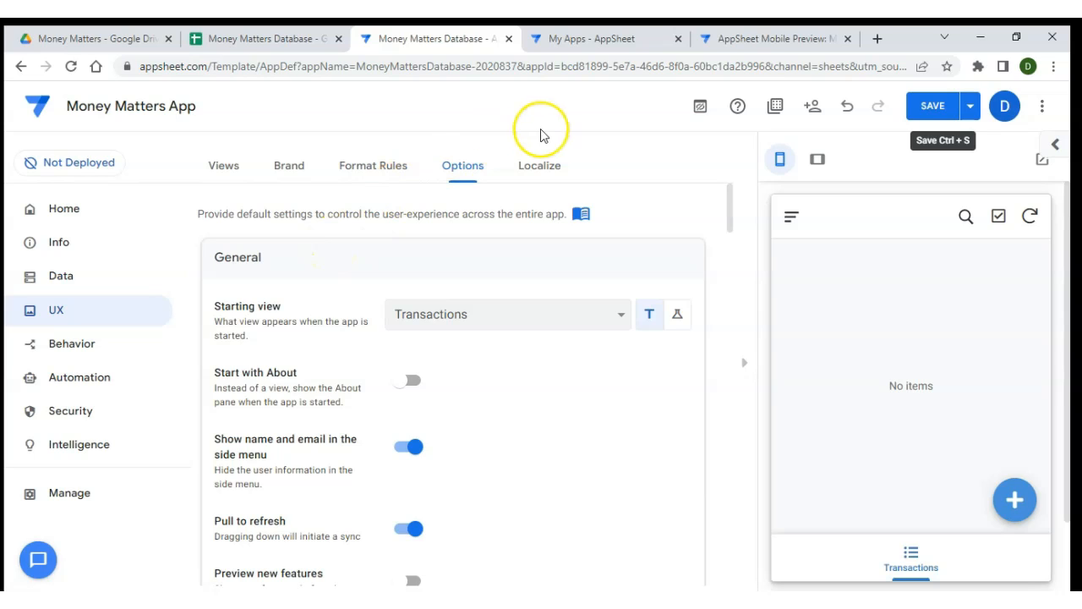
{"action": "left_click", "coordinate": [545, 163]}
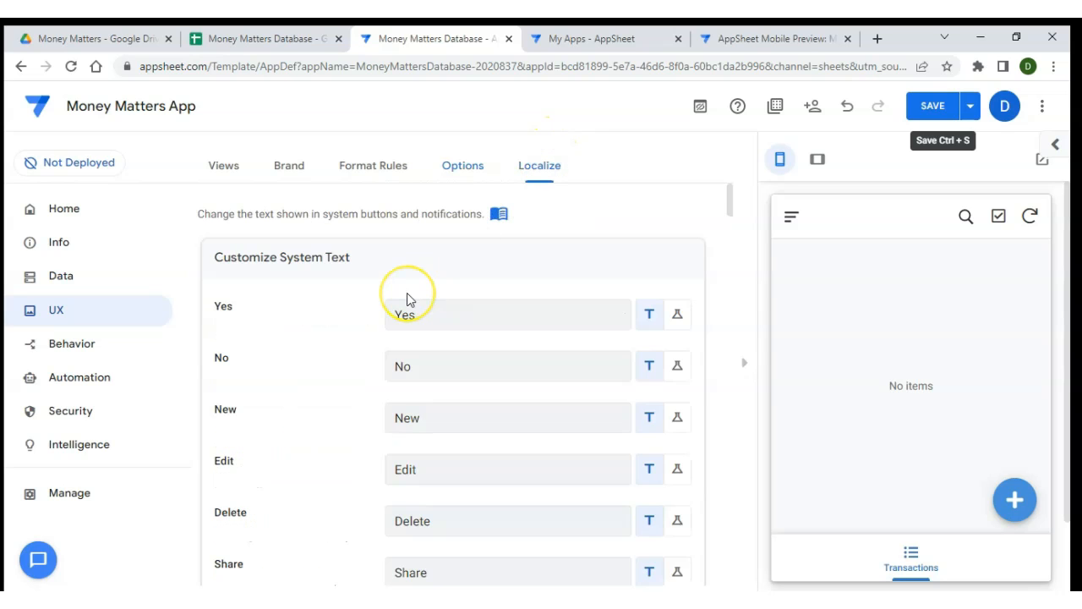
{"action": "scroll", "coordinate": [407, 293], "scroll_direction": "down", "scroll_amount": 1}
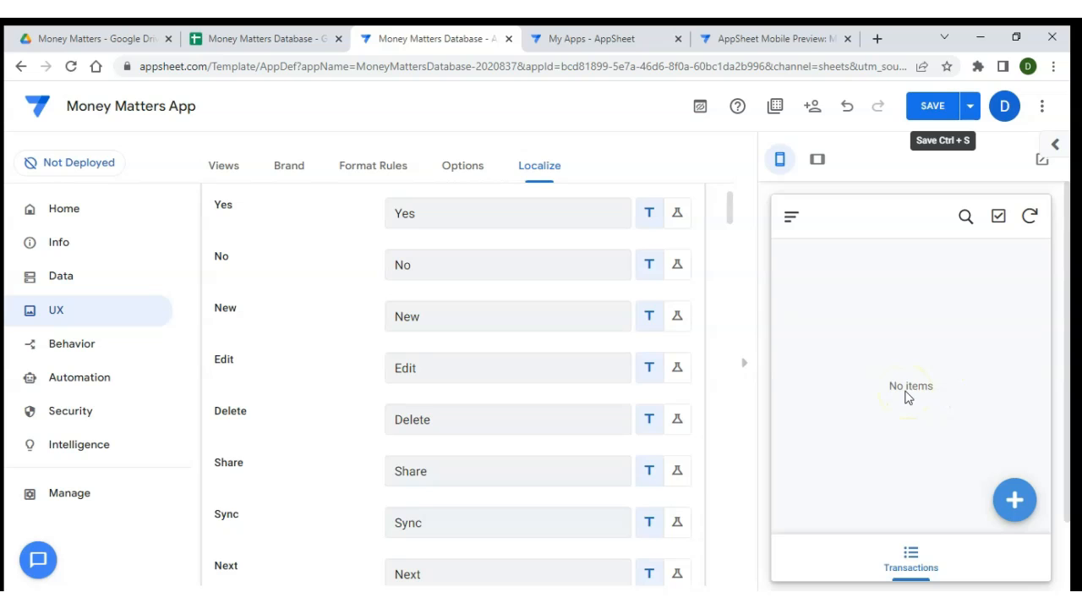
Examine the localizable labels for the app's system buttons, such as Share, Sync, Next and Back
{"action": "scroll", "coordinate": [524, 360], "scroll_direction": "down", "scroll_amount": 3}
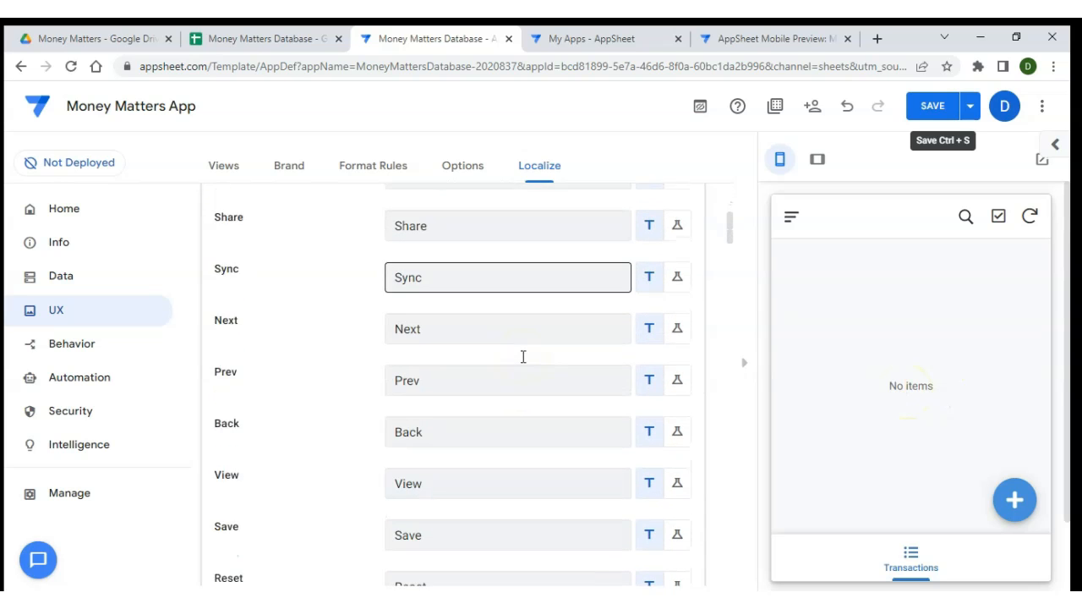
{"action": "scroll", "coordinate": [342, 383], "scroll_direction": "down", "scroll_amount": 1}
{"action": "scroll", "coordinate": [340, 381], "scroll_direction": "up", "scroll_amount": 4}
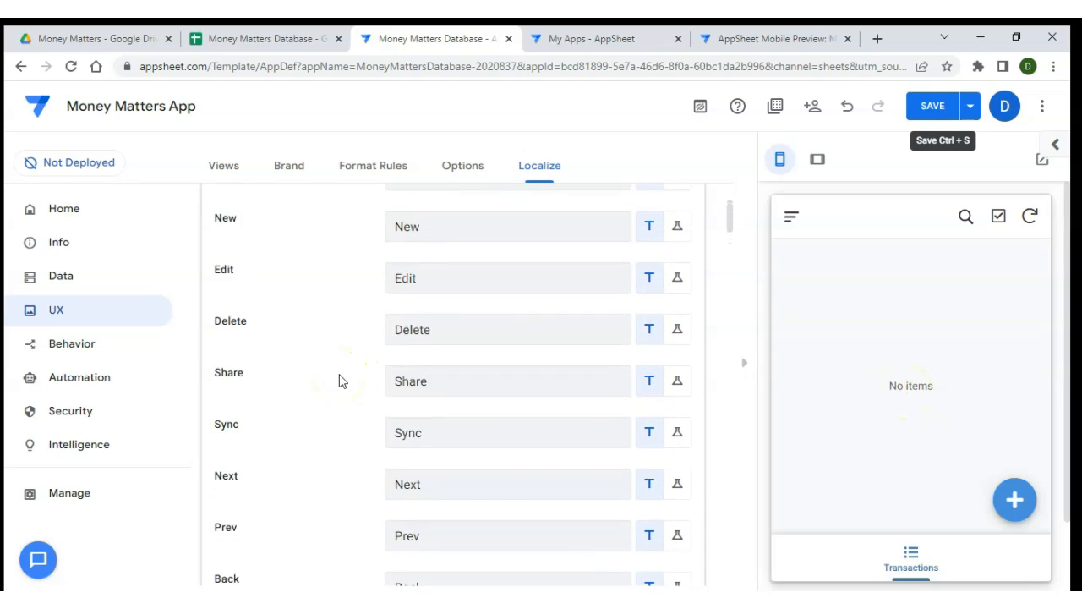
Review the system-generated actions for Transactions and check the add form in the app preview
{"action": "left_click", "coordinate": [110, 342]}
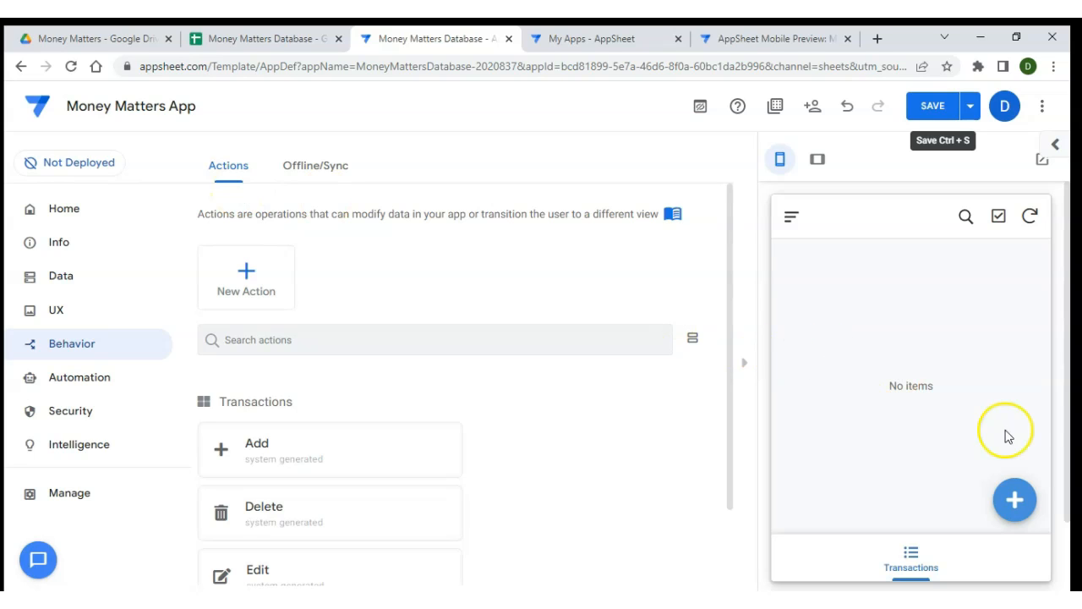
{"action": "left_click", "coordinate": [1011, 505]}
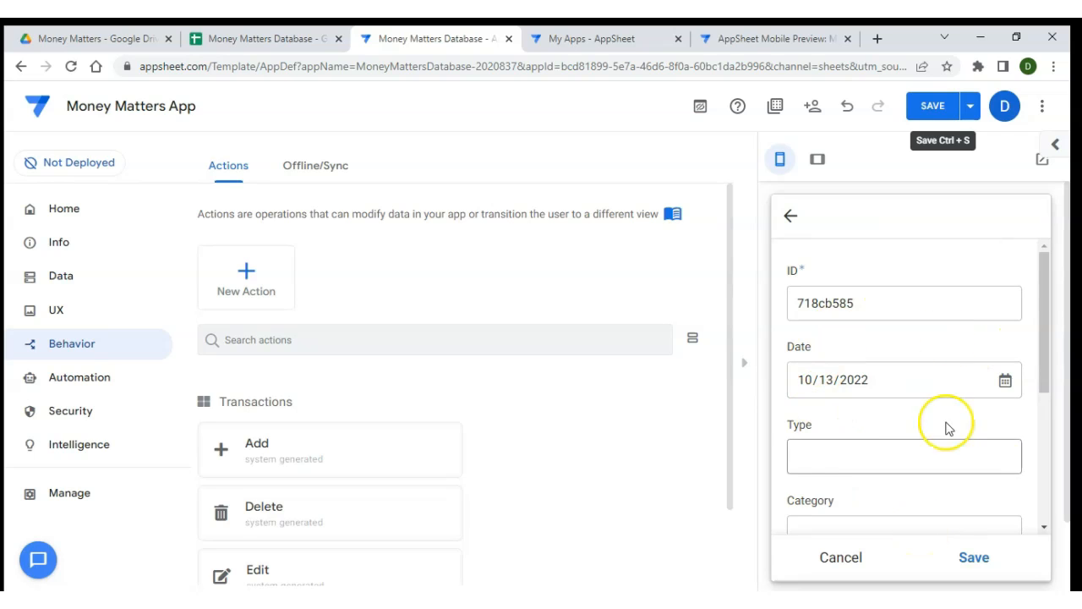
{"action": "left_click", "coordinate": [791, 217]}
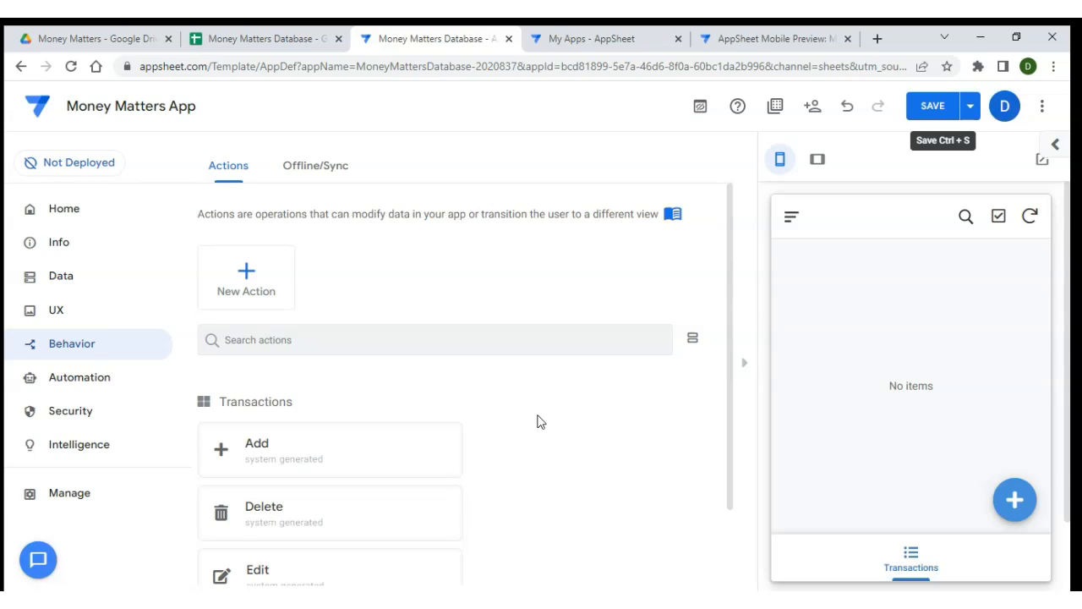
Create a trial action on the Transactions table to browse the available action types, and delete it
{"action": "left_click", "coordinate": [237, 291]}
{"action": "scroll", "coordinate": [265, 310], "scroll_direction": "down", "scroll_amount": 1}
{"action": "left_click", "coordinate": [476, 359]}
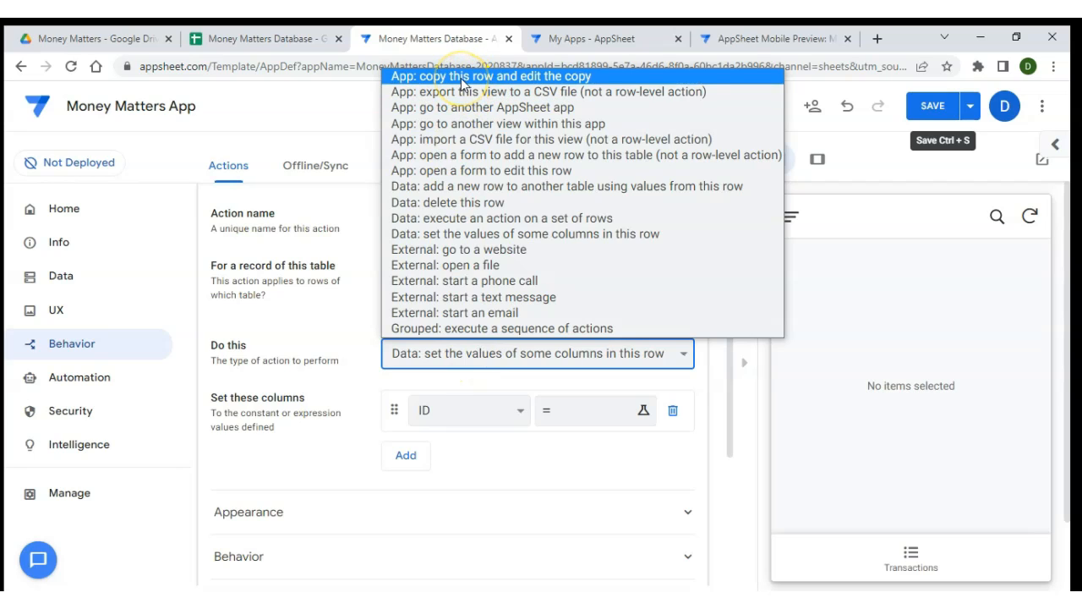
{"action": "left_click", "coordinate": [471, 95]}
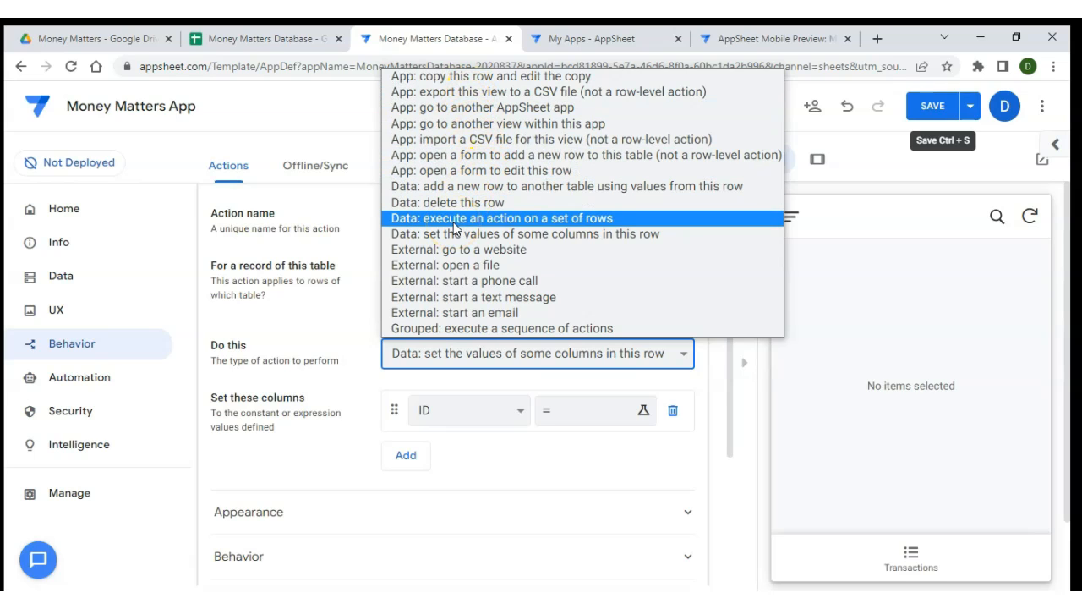
{"action": "left_click", "coordinate": [465, 250]}
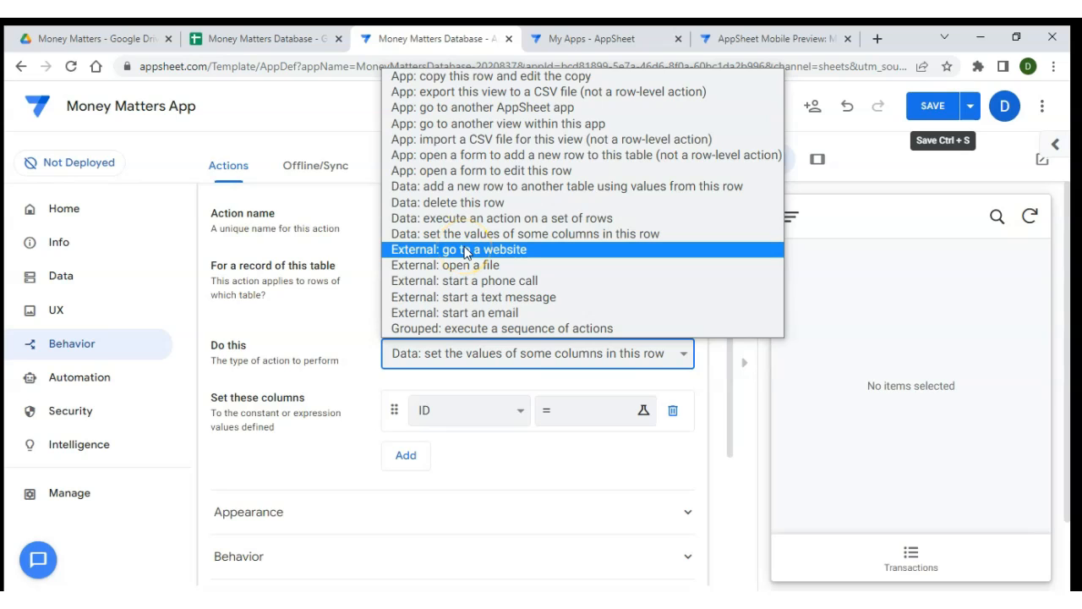
{"action": "left_click", "coordinate": [324, 271]}
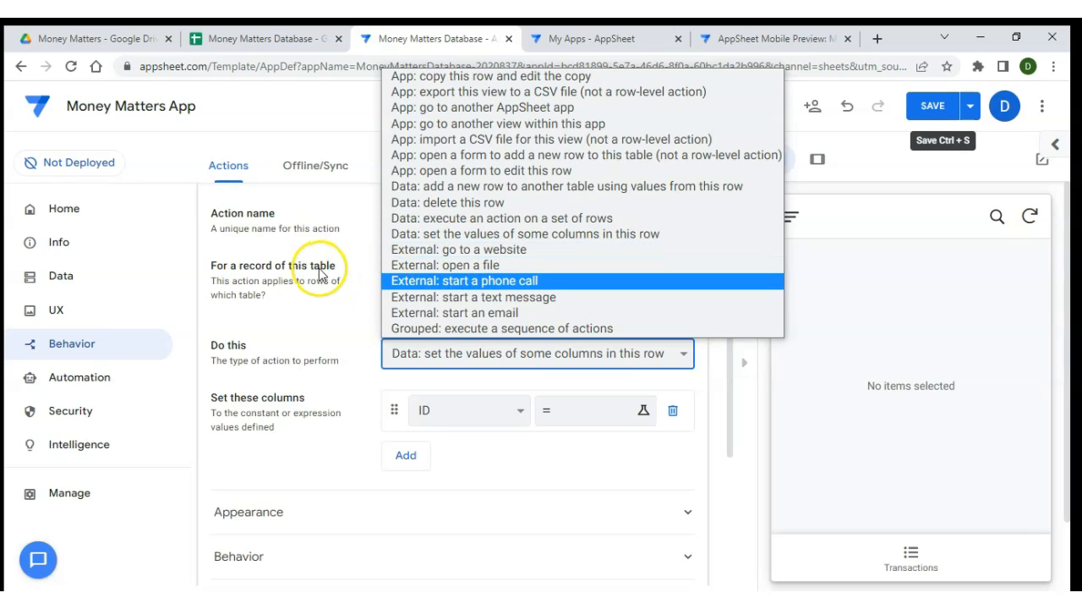
{"action": "scroll", "coordinate": [324, 271], "scroll_direction": "up", "scroll_amount": 2}
{"action": "left_click", "coordinate": [561, 265]}
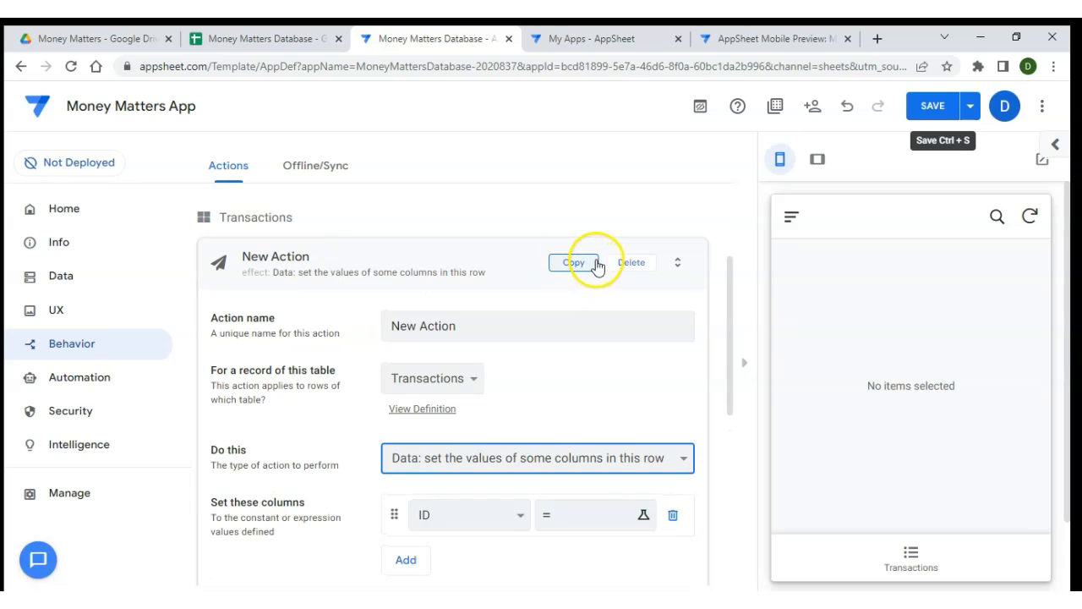
{"action": "left_click", "coordinate": [624, 264]}
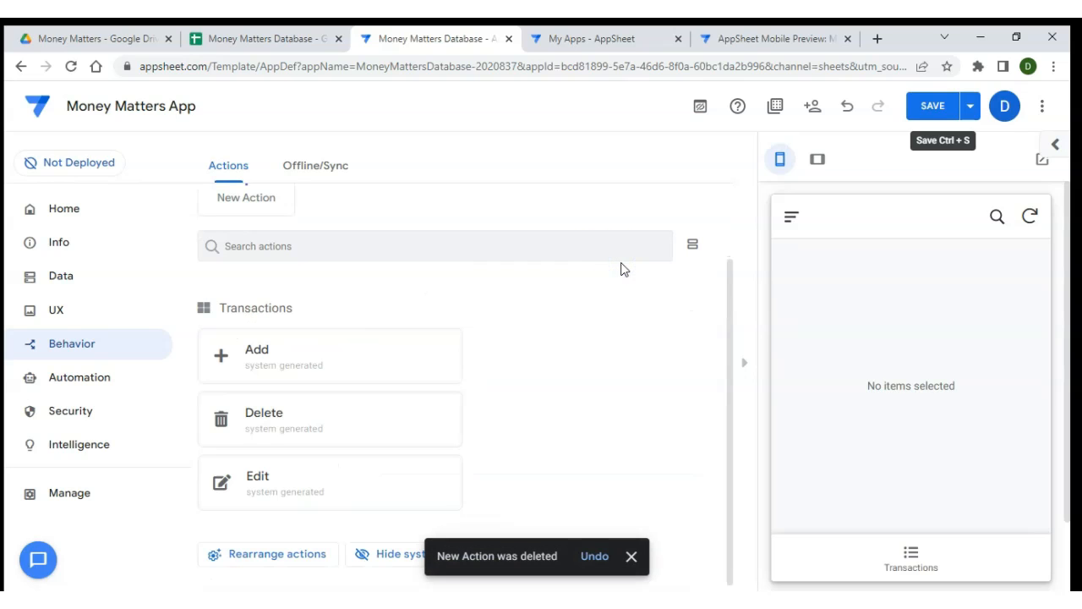
Review the automation bots section and check the new transaction form in the app preview
{"action": "left_click", "coordinate": [84, 347]}
{"action": "left_click", "coordinate": [89, 380]}
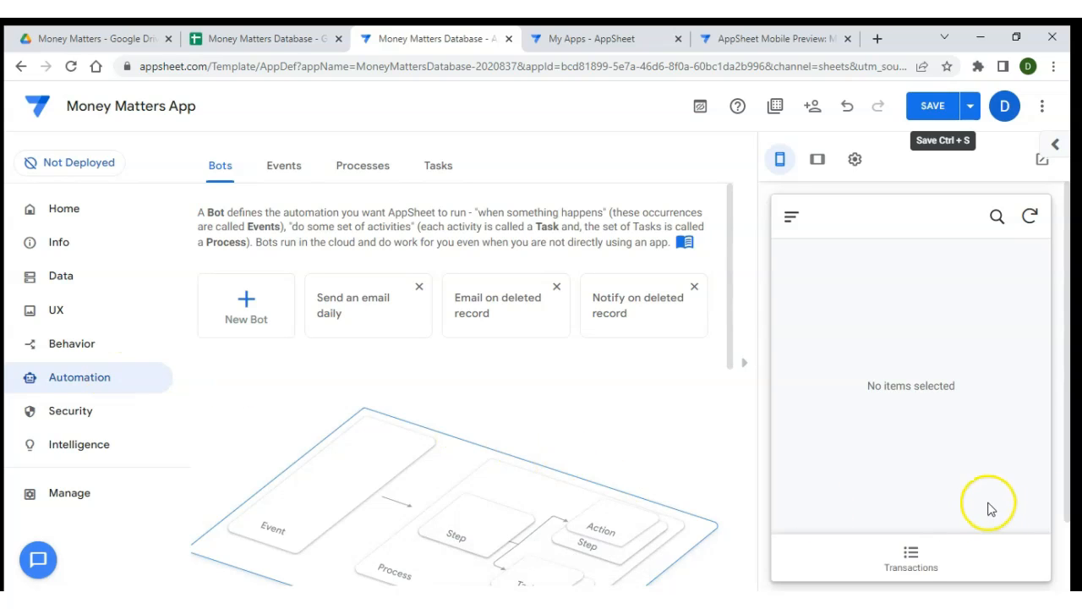
{"action": "left_click", "coordinate": [912, 547]}
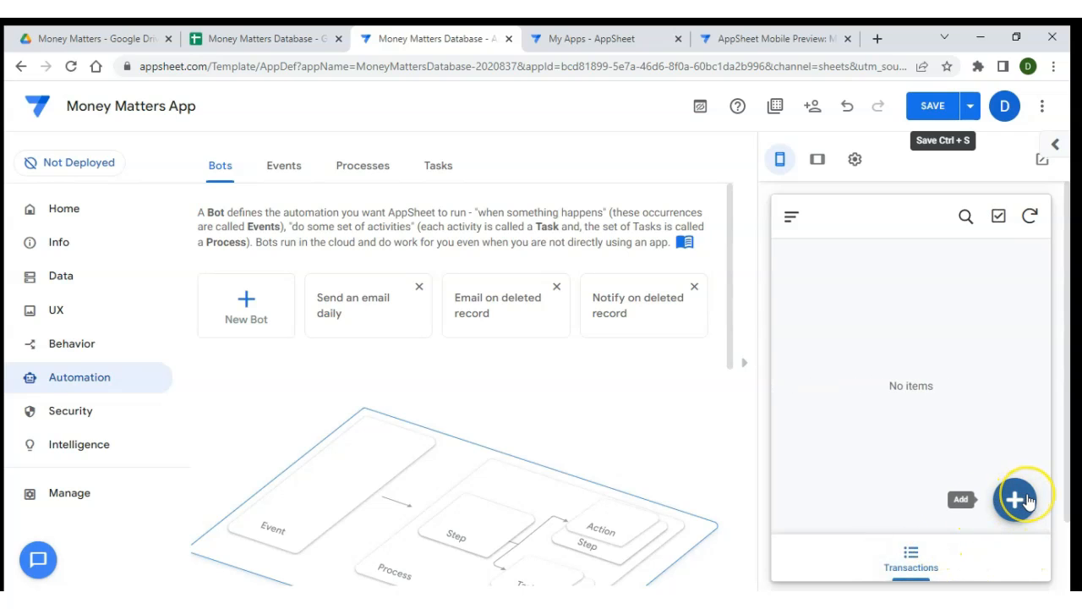
{"action": "left_click", "coordinate": [1026, 500]}
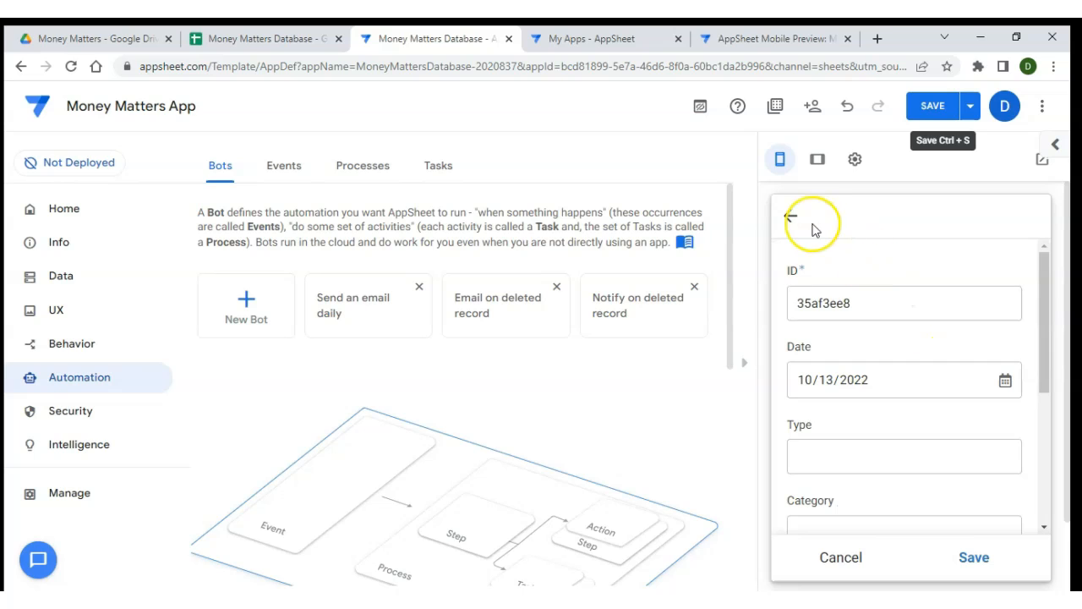
{"action": "left_click", "coordinate": [792, 217]}
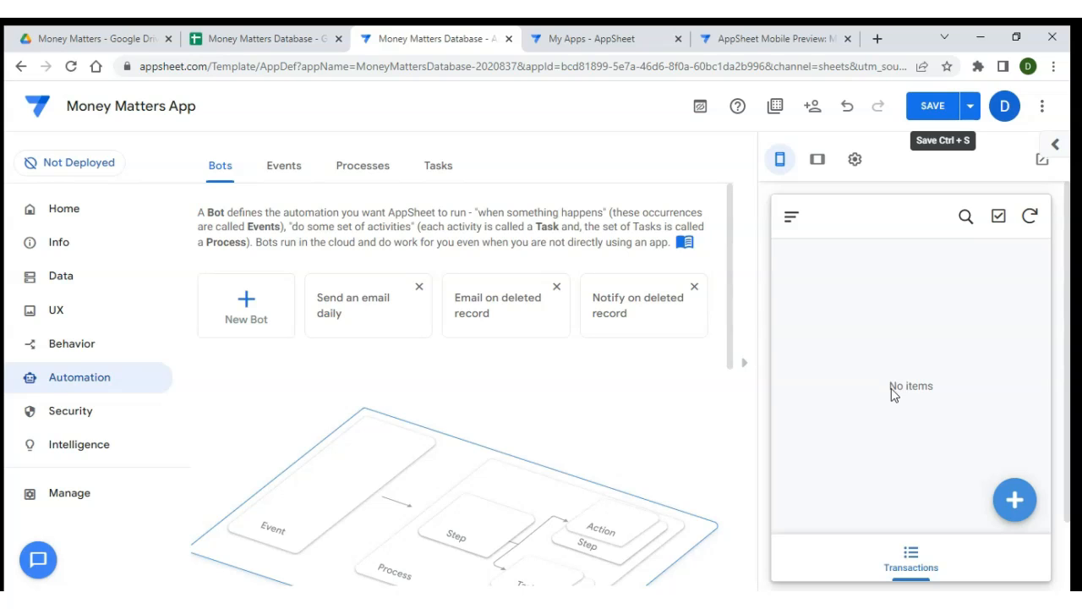
Review the user sign-in security settings and the predictive model, smart assistant and OCR model sections
{"action": "left_click", "coordinate": [116, 415]}
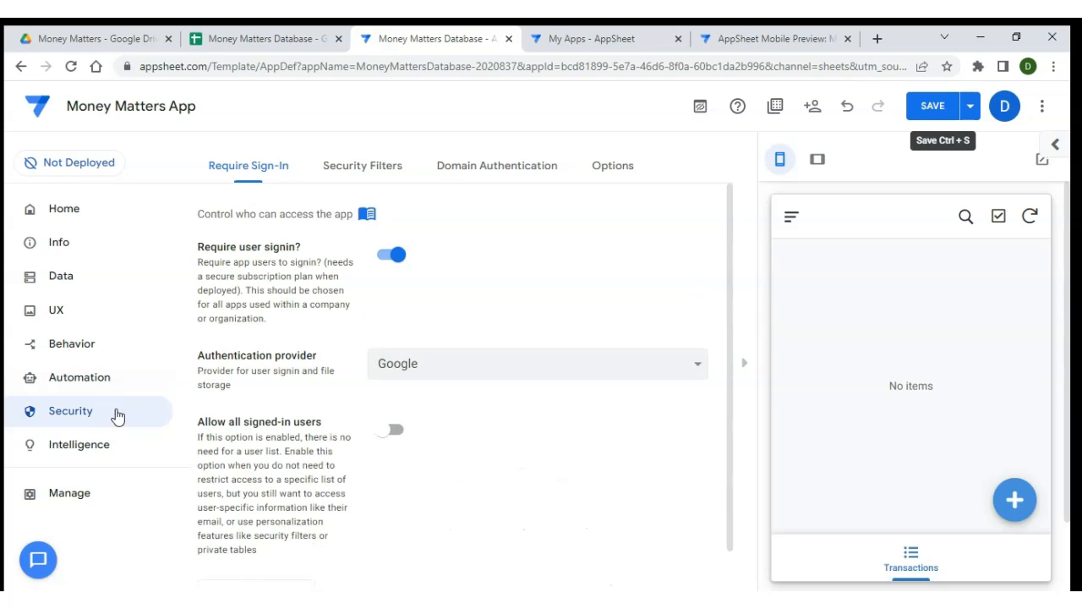
{"action": "left_click", "coordinate": [401, 257]}
{"action": "left_click", "coordinate": [64, 448]}
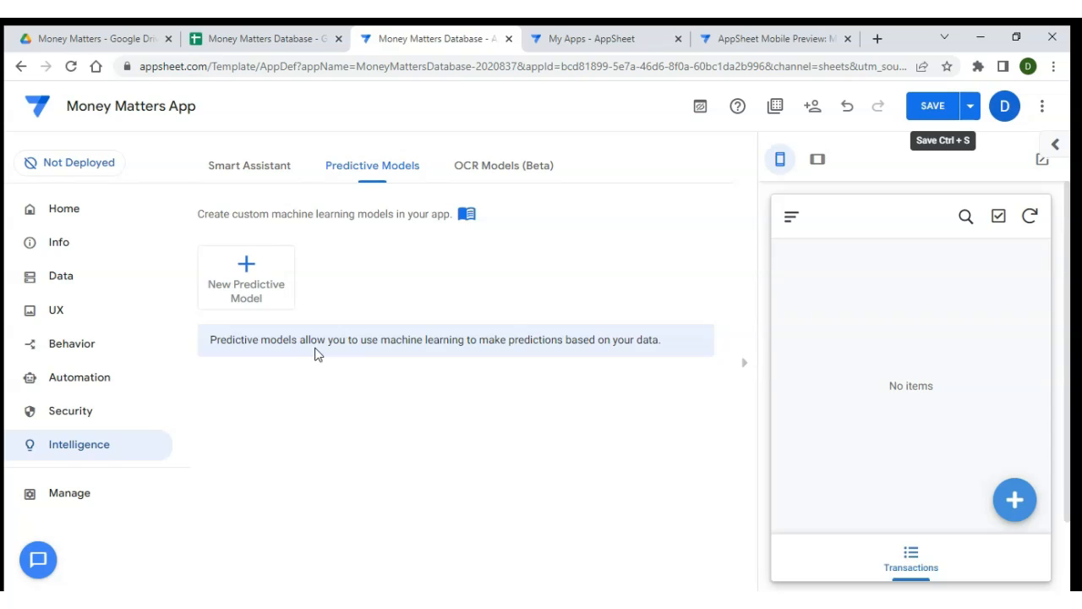
{"action": "left_click", "coordinate": [251, 165]}
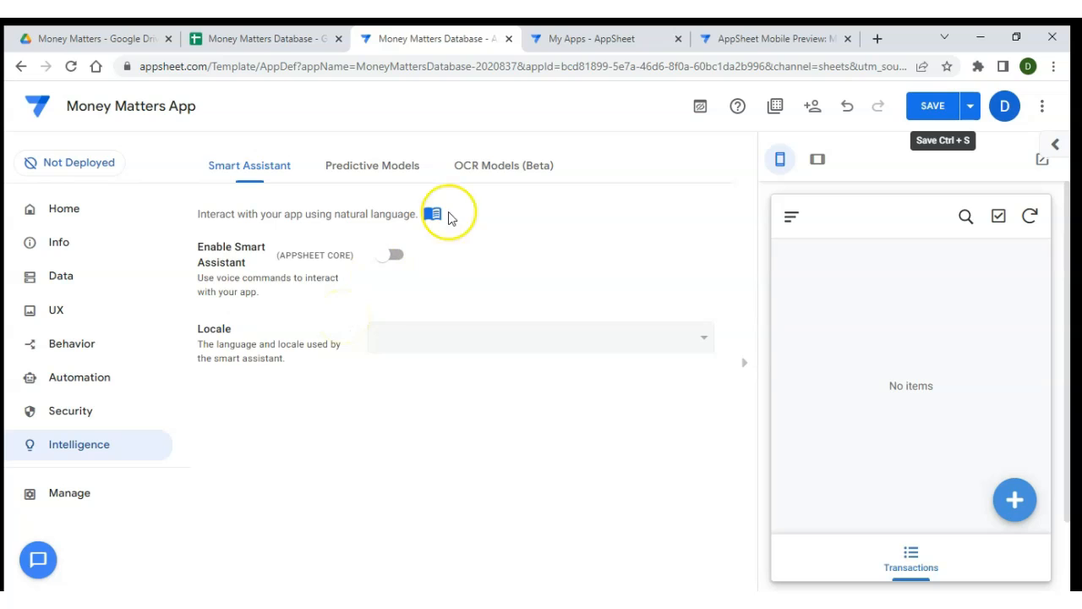
{"action": "left_click", "coordinate": [472, 172]}
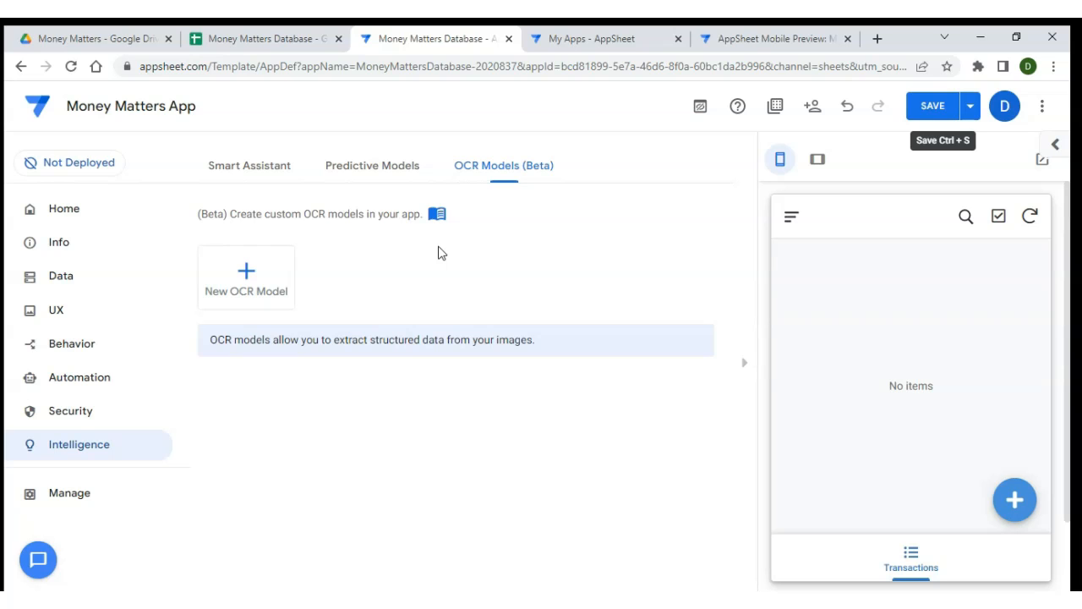
{"action": "left_click", "coordinate": [81, 276]}
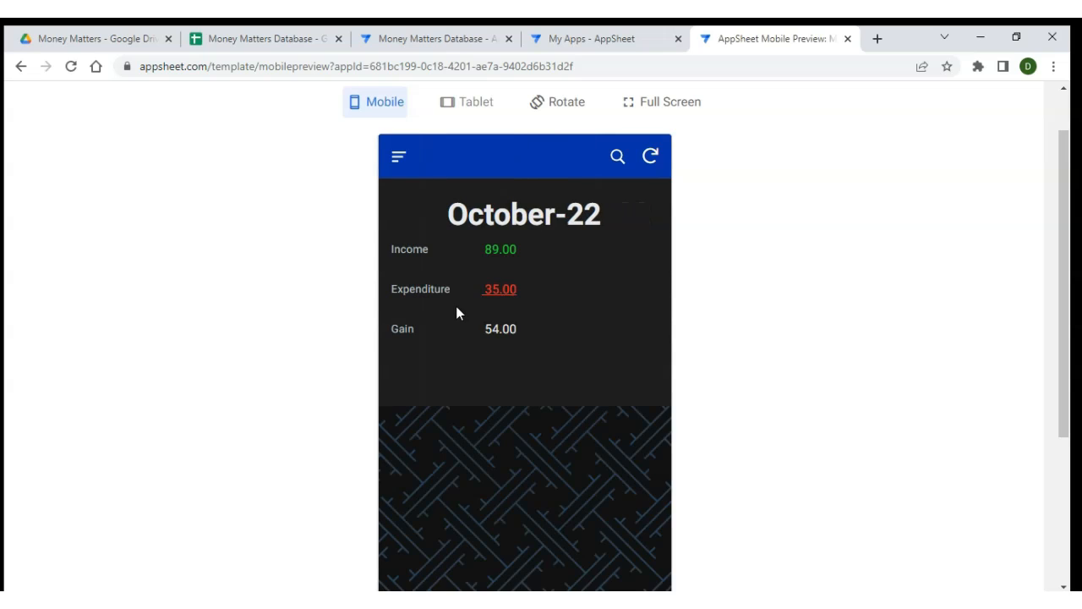
Examine the monthly summary and the grouped transactions list in the sample app's mobile preview
{"action": "scroll", "coordinate": [685, 331], "scroll_direction": "down", "scroll_amount": 1}
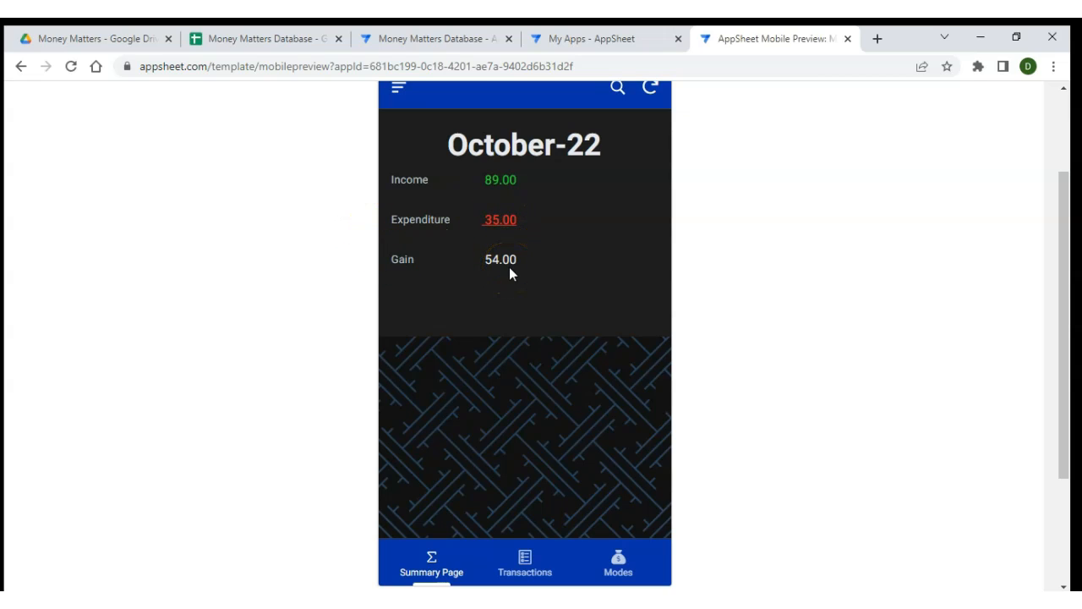
{"action": "left_click", "coordinate": [514, 575]}
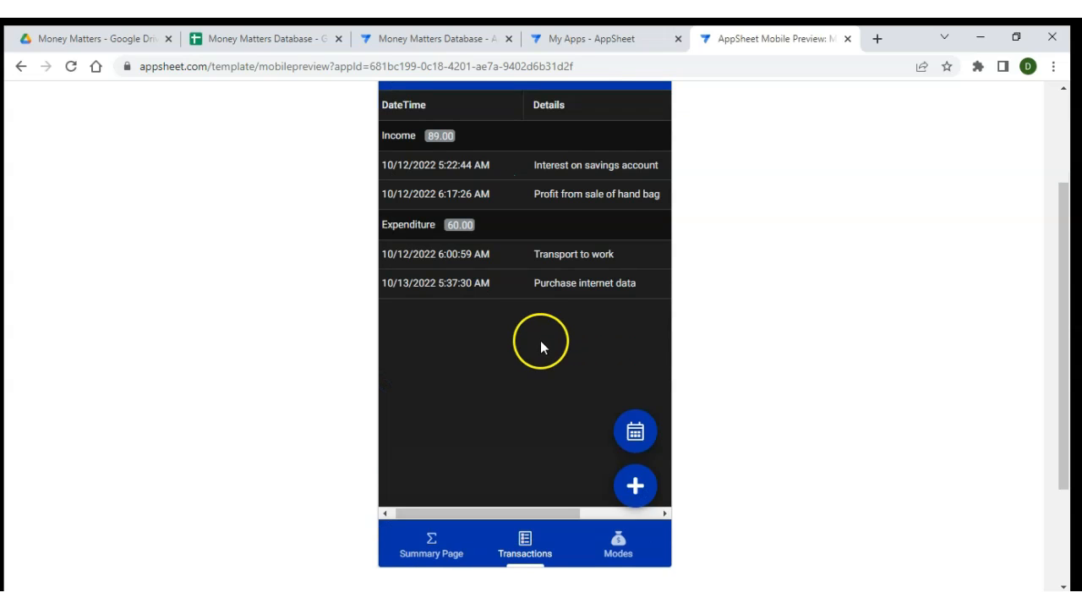
{"action": "scroll", "coordinate": [542, 344], "scroll_direction": "left", "scroll_amount": 1}
{"action": "scroll", "coordinate": [490, 332], "scroll_direction": "up", "scroll_amount": 1}
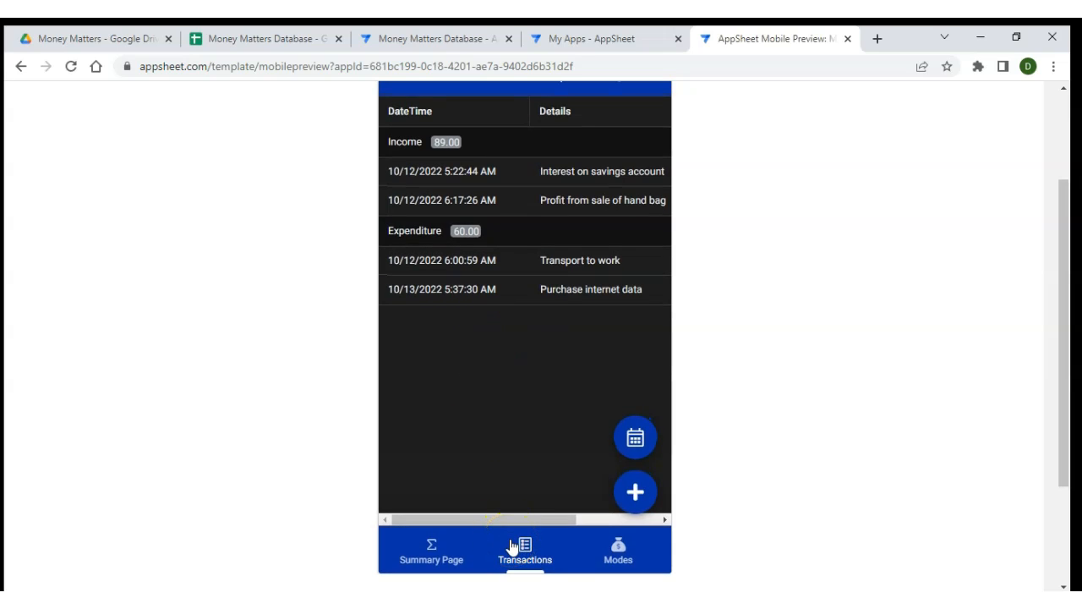
Start a new transaction in the sample app, set its type to Income, and view the income category options
{"action": "left_click", "coordinate": [635, 492]}
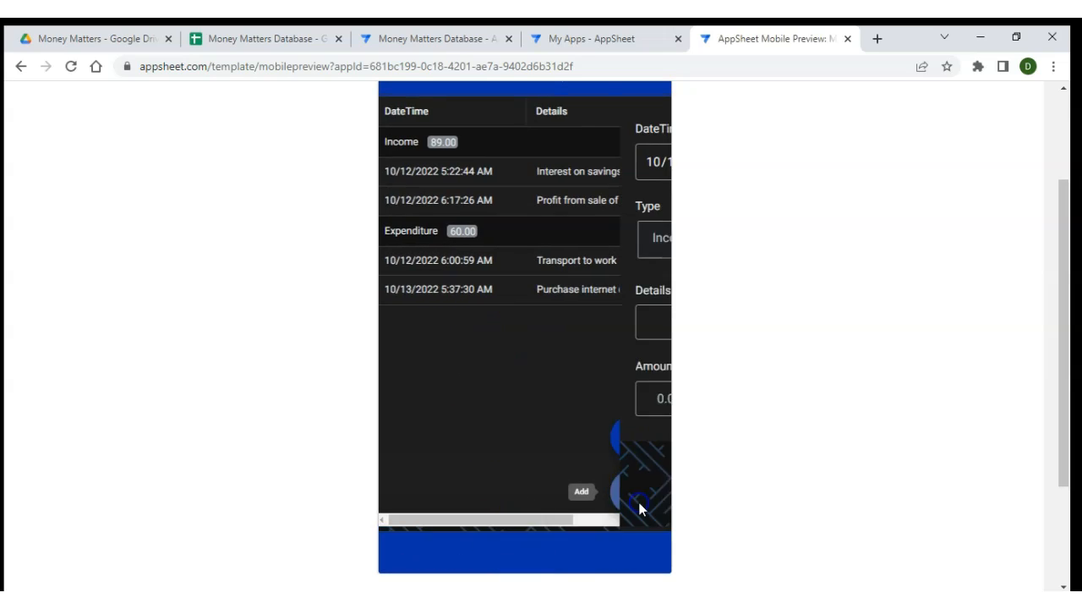
{"action": "left_click", "coordinate": [544, 219]}
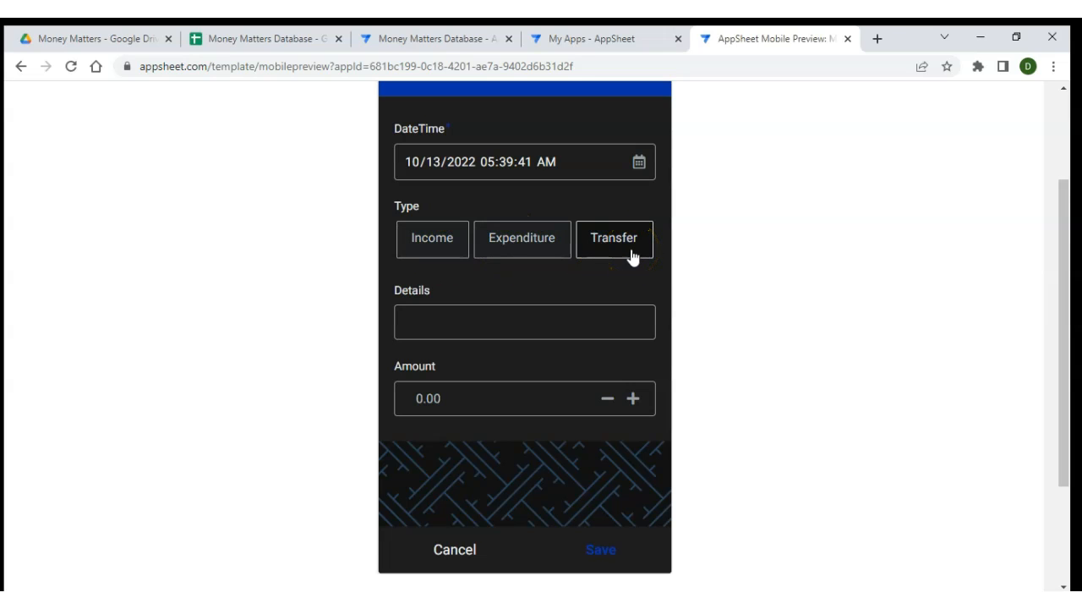
{"action": "left_click", "coordinate": [429, 246]}
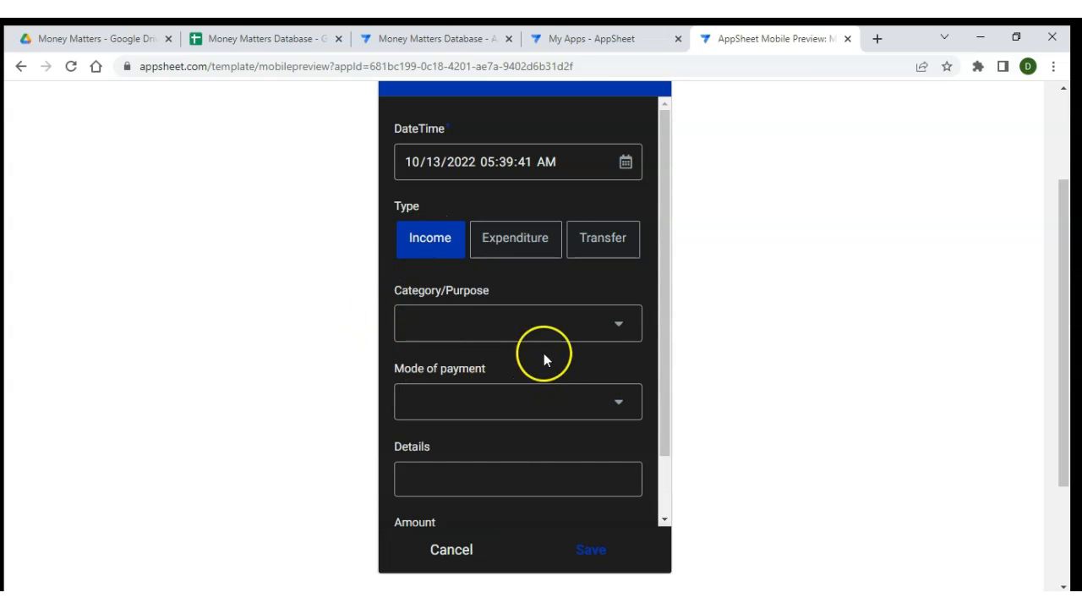
{"action": "left_click", "coordinate": [597, 321]}
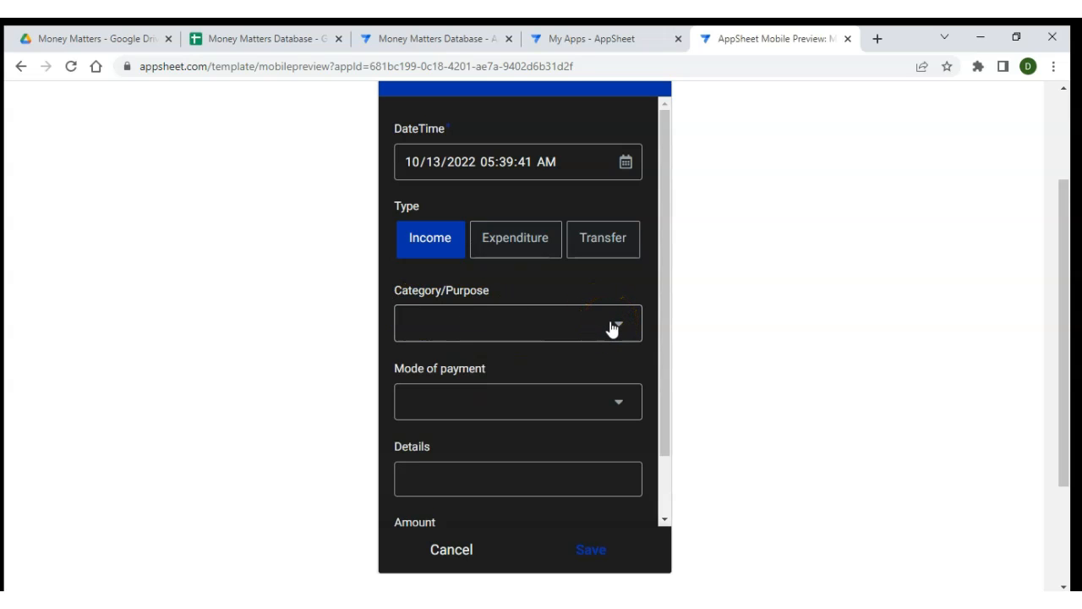
{"action": "left_click", "coordinate": [617, 330]}
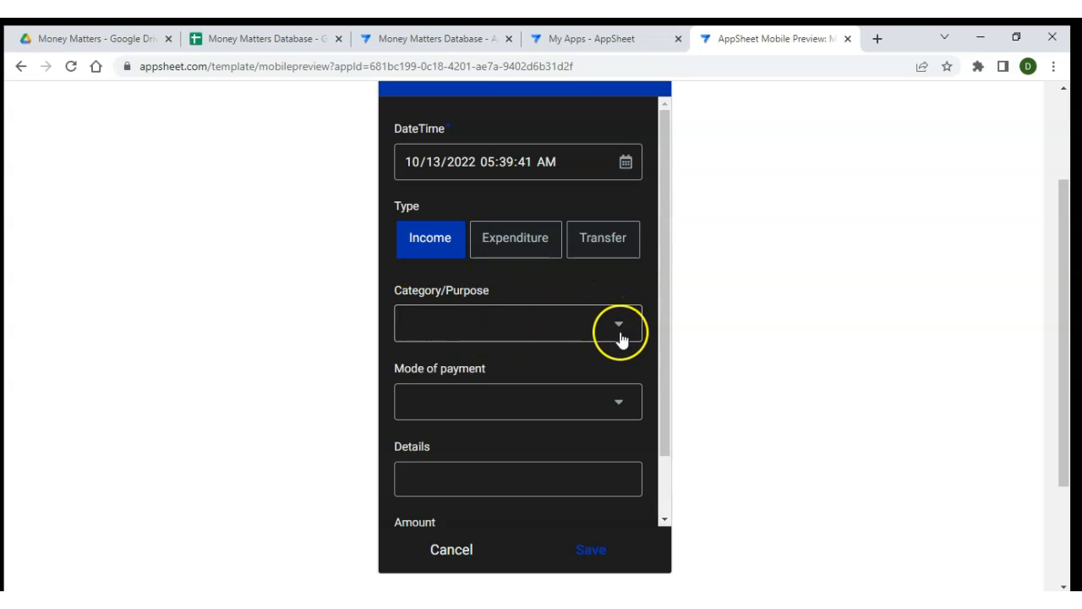
{"action": "left_click", "coordinate": [444, 184]}
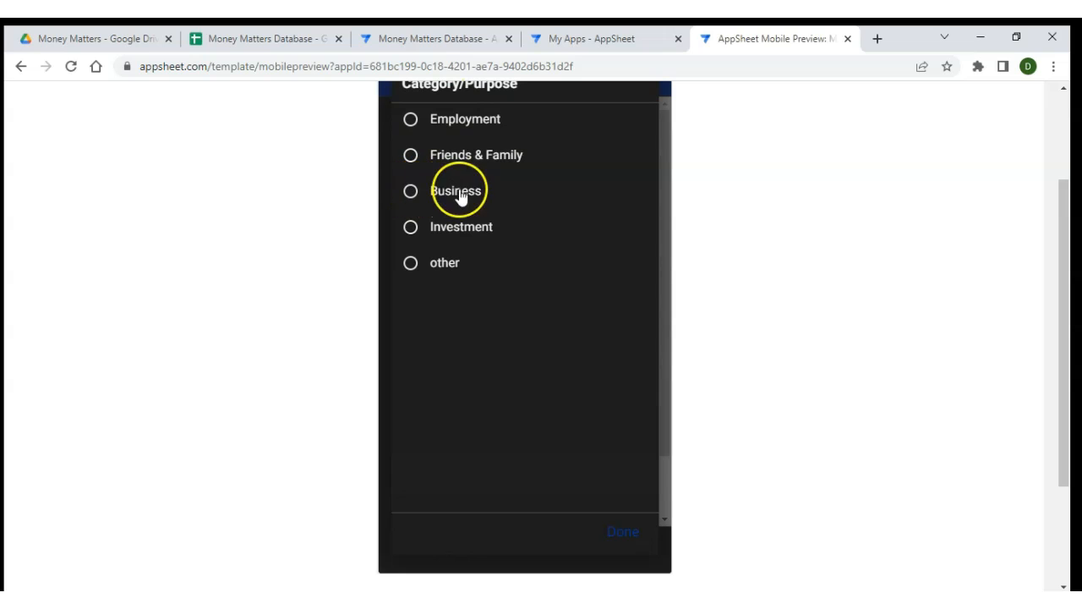
{"action": "left_click", "coordinate": [612, 522]}
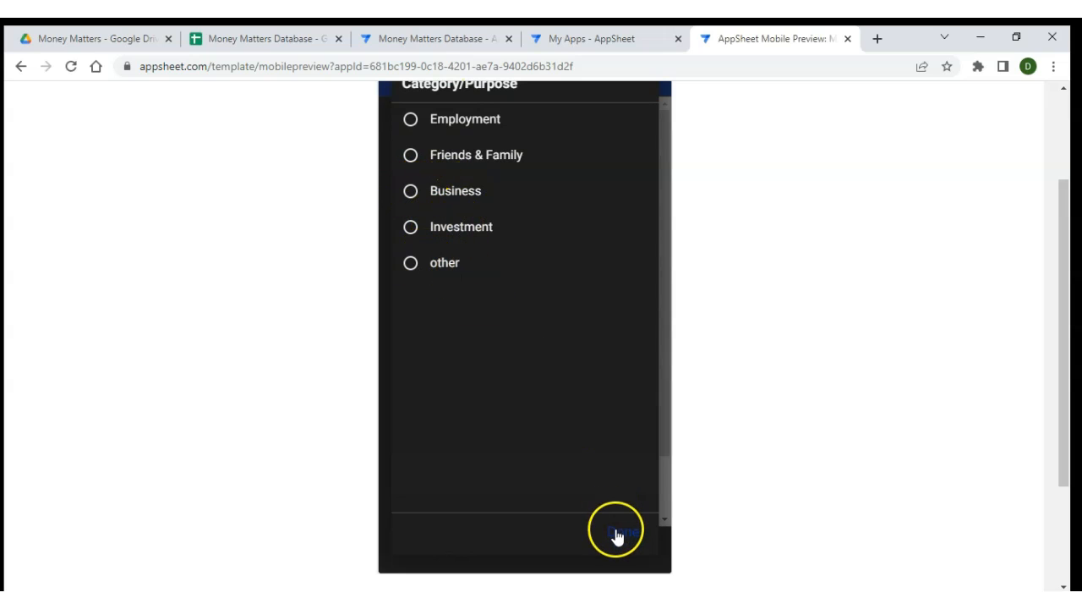
Set the transaction type to Expenditure and view the expenditure category options
{"action": "left_click", "coordinate": [513, 240]}
{"action": "left_click", "coordinate": [527, 313]}
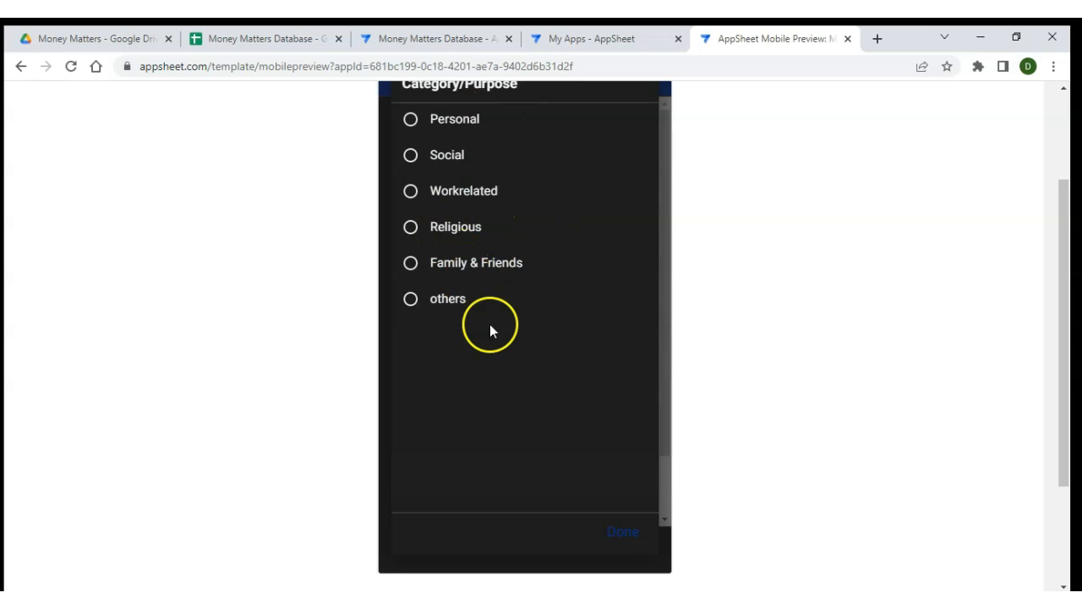
{"action": "left_click", "coordinate": [623, 529]}
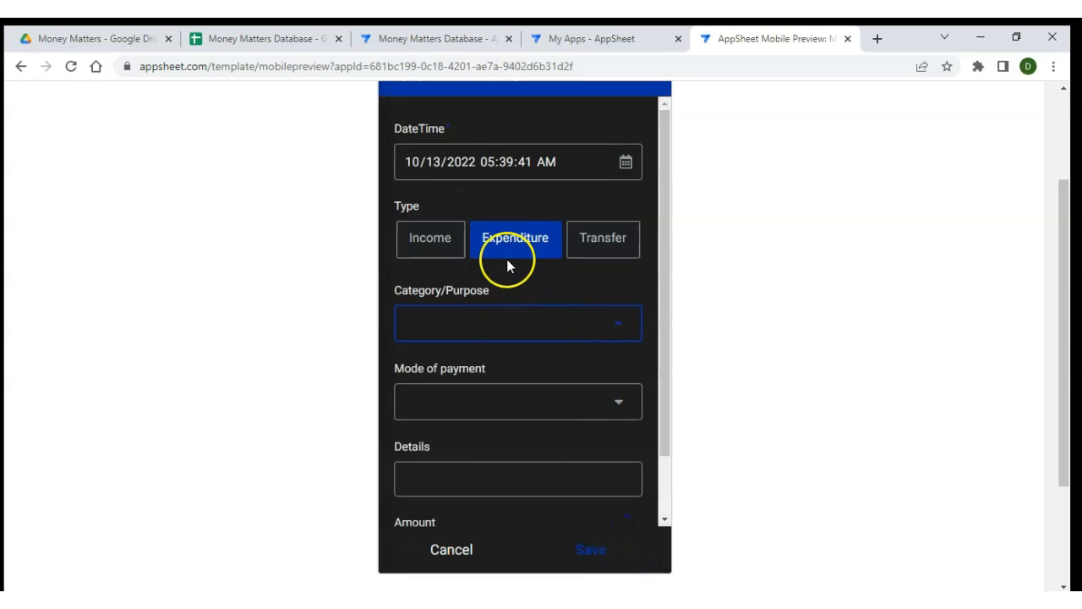
{"action": "left_click", "coordinate": [457, 241]}
{"action": "left_click", "coordinate": [530, 243]}
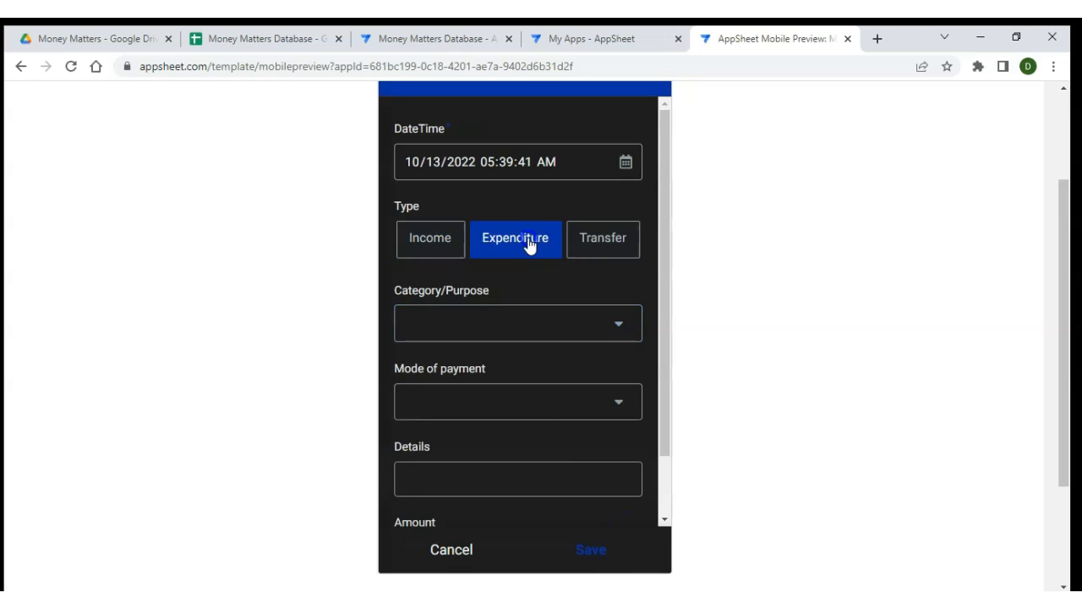
View the mode of payment options for the expenditure transaction without choosing one
{"action": "scroll", "coordinate": [533, 266], "scroll_direction": "down", "scroll_amount": 1}
{"action": "left_click", "coordinate": [566, 374]}
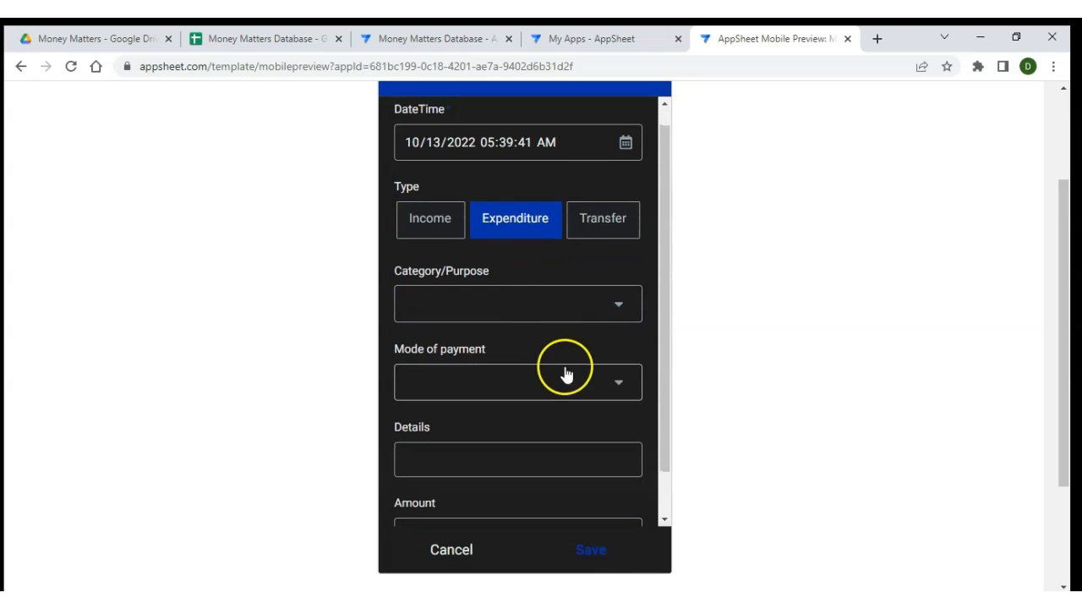
{"action": "left_click", "coordinate": [488, 252]}
{"action": "left_click", "coordinate": [625, 532]}
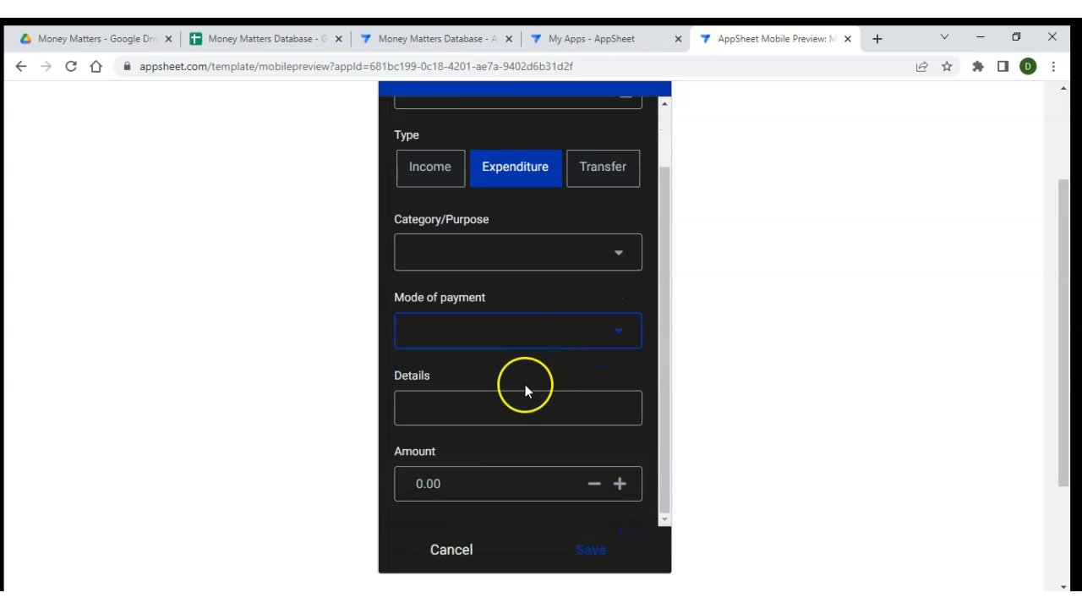
Try placeholder text in the Details field of the sample app's expenditure transaction, and clear it again
{"action": "left_click", "coordinate": [523, 409]}
{"action": "type", "text": "fiufjsaijdsf"}
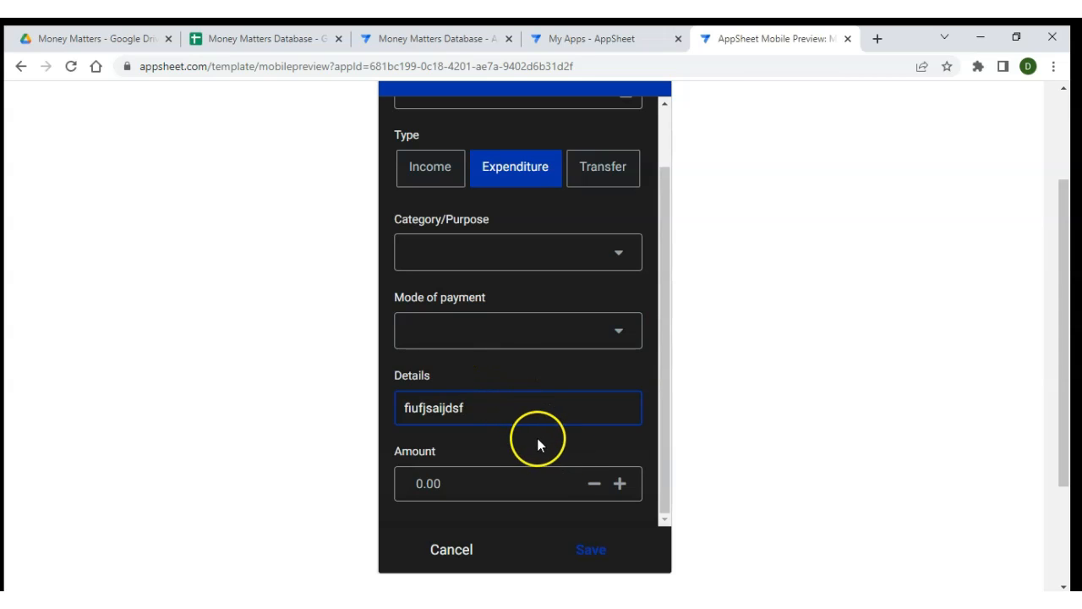
{"action": "key", "text": "BackSpace"}
{"action": "key", "text": "BackSpace"}
{"action": "key", "text": "BackSpace"}
{"action": "key", "text": "BackSpace"}
{"action": "key", "text": "BackSpace"}
{"action": "key", "text": "BackSpace"}
{"action": "key", "text": "BackSpace"}
{"action": "key", "text": "BackSpace"}
{"action": "key", "text": "BackSpace"}
{"action": "key", "text": "BackSpace"}
{"action": "key", "text": "BackSpace"}
{"action": "key", "text": "BackSpace"}
{"action": "left_click", "coordinate": [487, 375]}
{"action": "scroll", "coordinate": [490, 376], "scroll_direction": "down", "scroll_amount": 1}
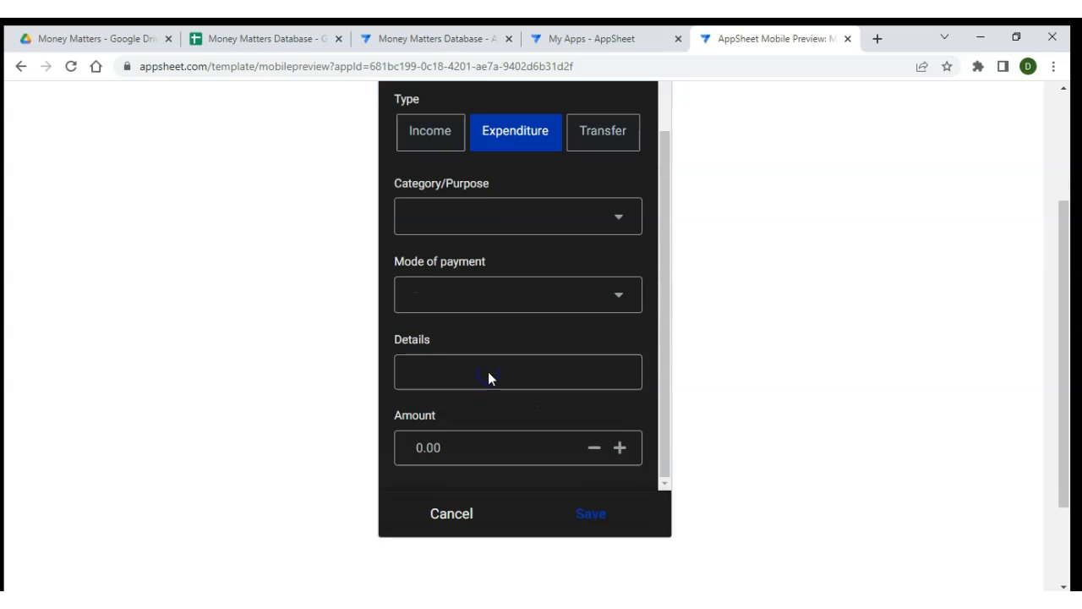
View the Amount field and cancel the new transaction to return to the sample app's transactions list
{"action": "left_click", "coordinate": [476, 440]}
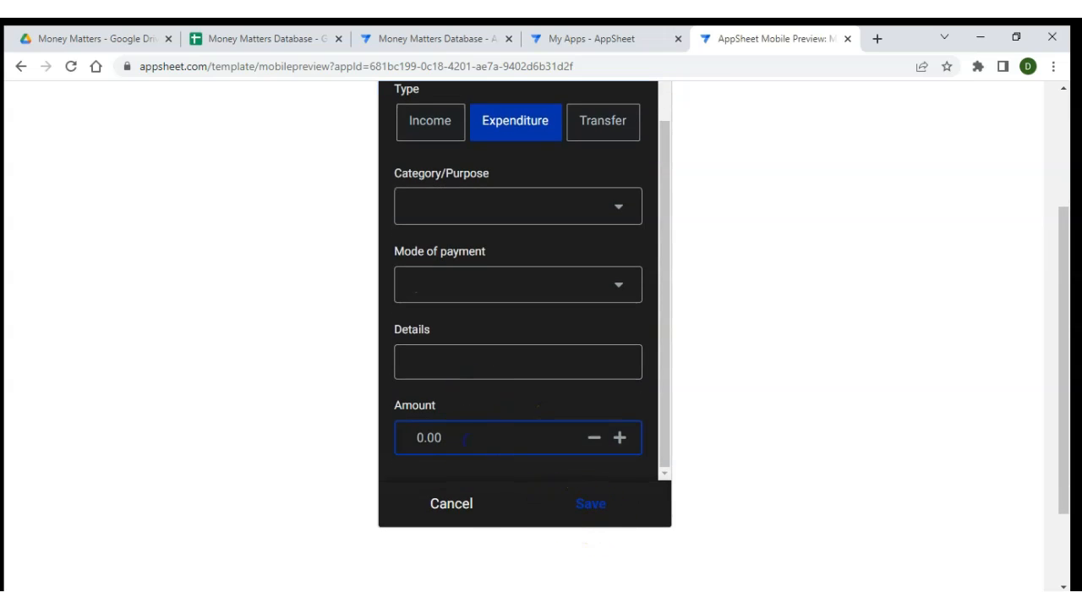
{"action": "left_click", "coordinate": [449, 505]}
{"action": "scroll", "coordinate": [487, 396], "scroll_direction": "up", "scroll_amount": 2}
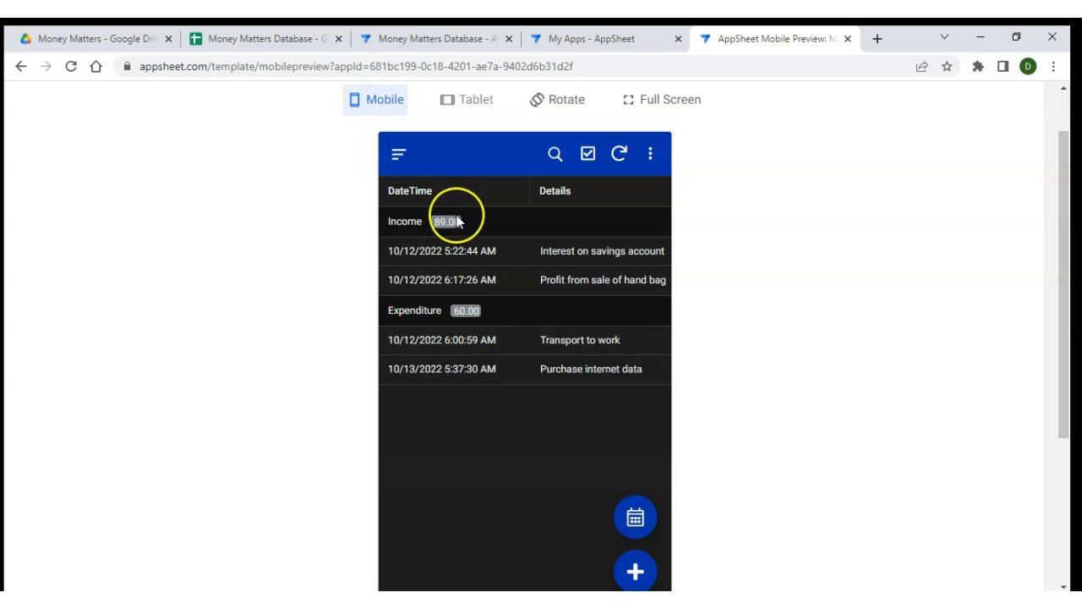
Switch to the Money Matters App editor and examine the column names and types of the Transactions table
{"action": "left_click", "coordinate": [424, 38]}
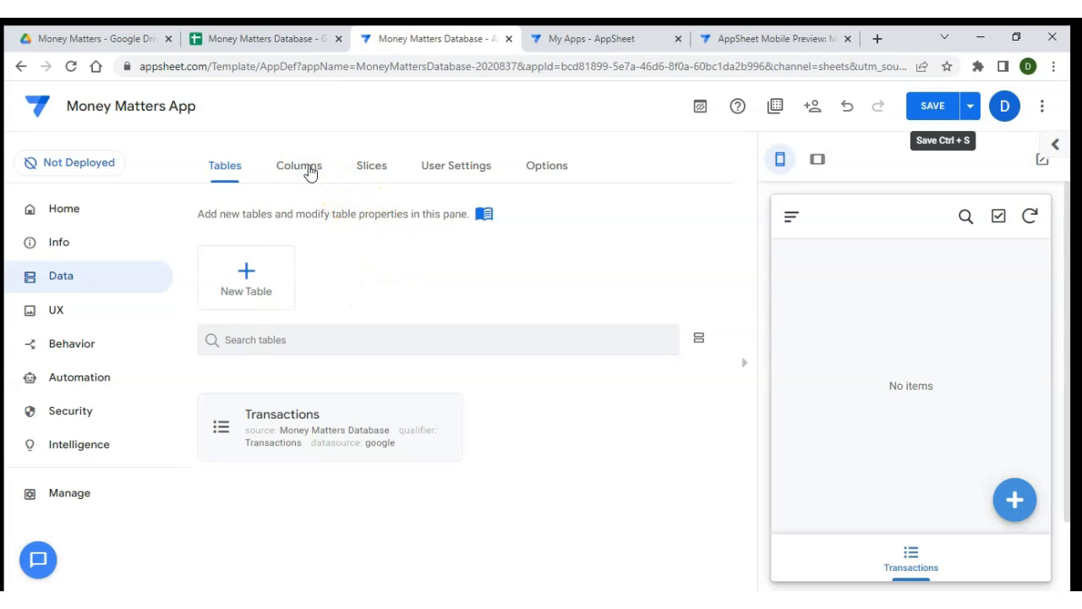
{"action": "left_click", "coordinate": [310, 170]}
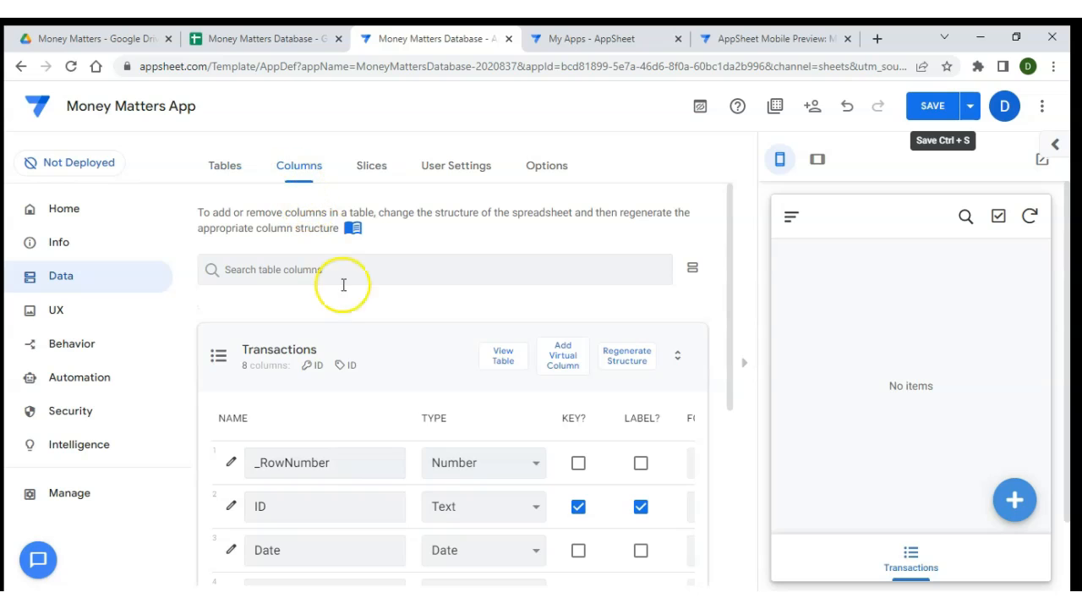
{"action": "scroll", "coordinate": [351, 329], "scroll_direction": "down", "scroll_amount": 1}
{"action": "scroll", "coordinate": [351, 329], "scroll_direction": "up", "scroll_amount": 1}
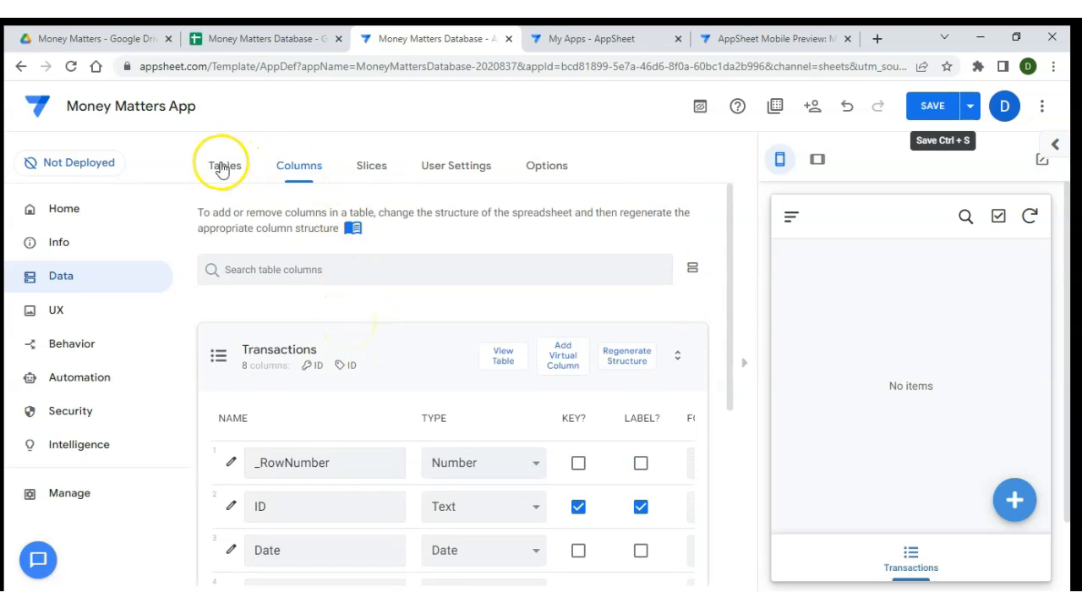
{"action": "left_click", "coordinate": [221, 166]}
{"action": "left_click", "coordinate": [304, 410]}
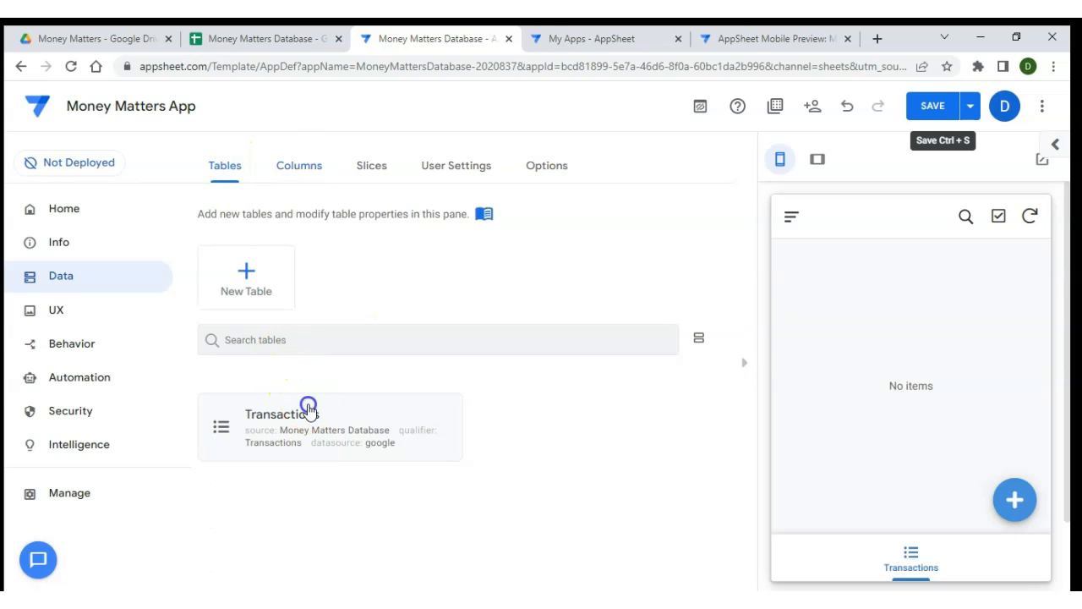
{"action": "left_click", "coordinate": [457, 227]}
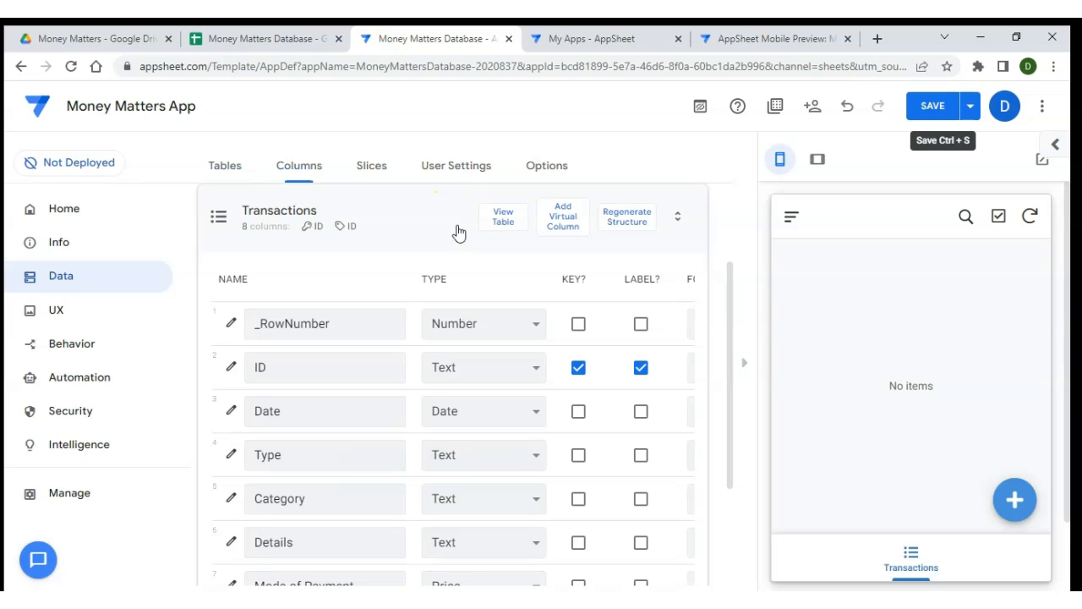
{"action": "scroll", "coordinate": [332, 252], "scroll_direction": "down", "scroll_amount": 1}
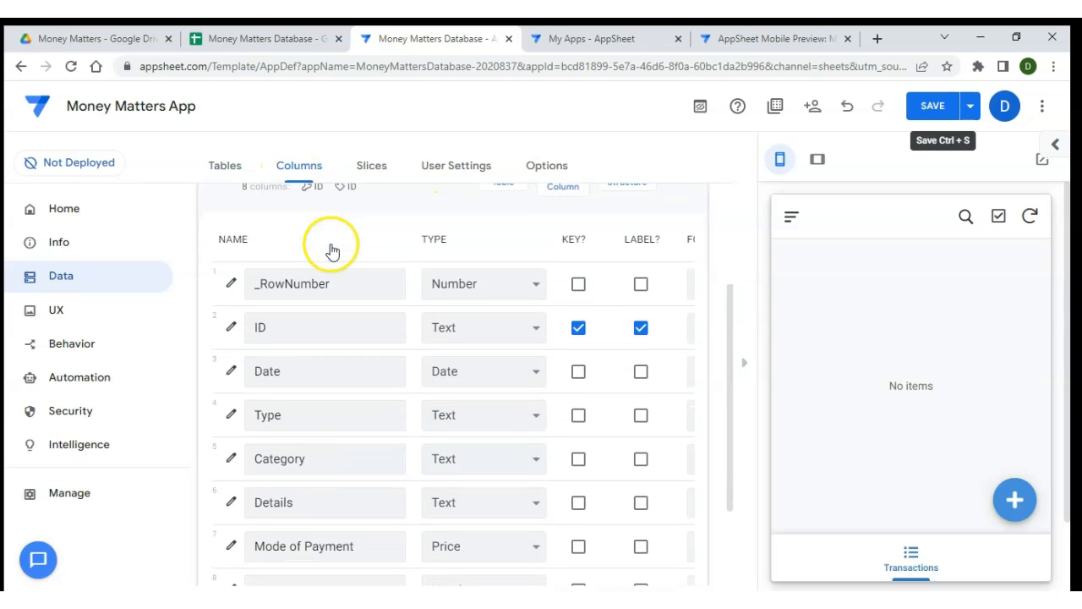
{"action": "left_click", "coordinate": [270, 314]}
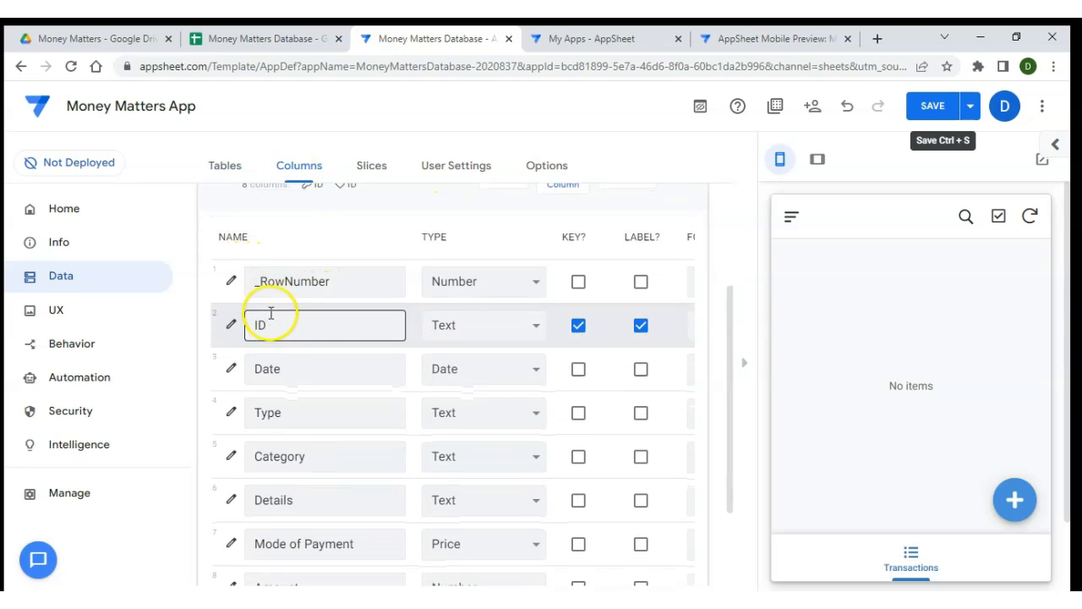
{"action": "left_click", "coordinate": [277, 364]}
{"action": "scroll", "coordinate": [278, 363], "scroll_direction": "up", "scroll_amount": 1}
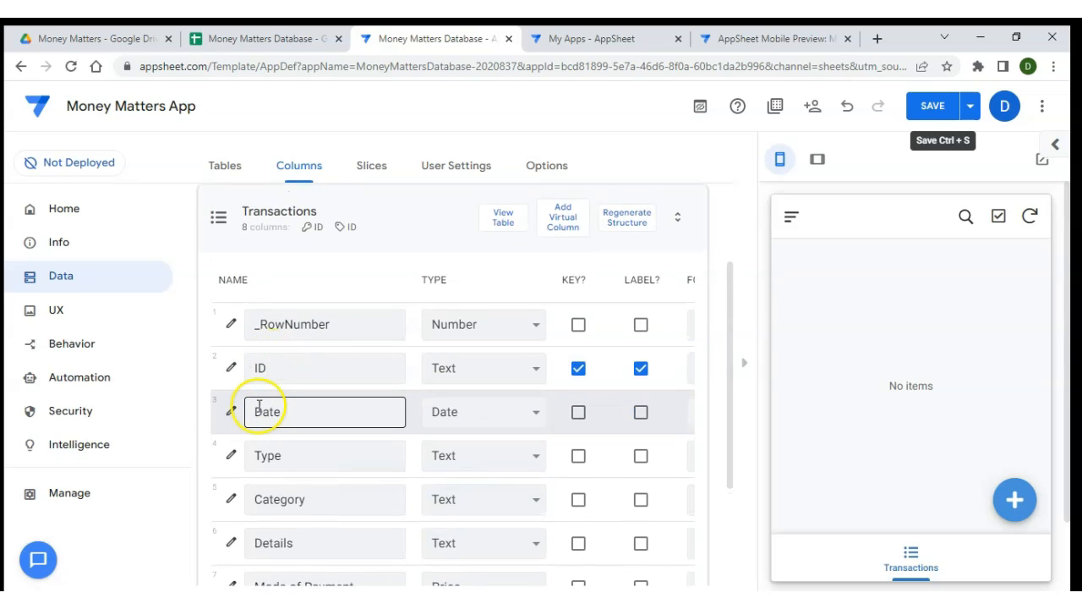
{"action": "scroll", "coordinate": [259, 406], "scroll_direction": "down", "scroll_amount": 3}
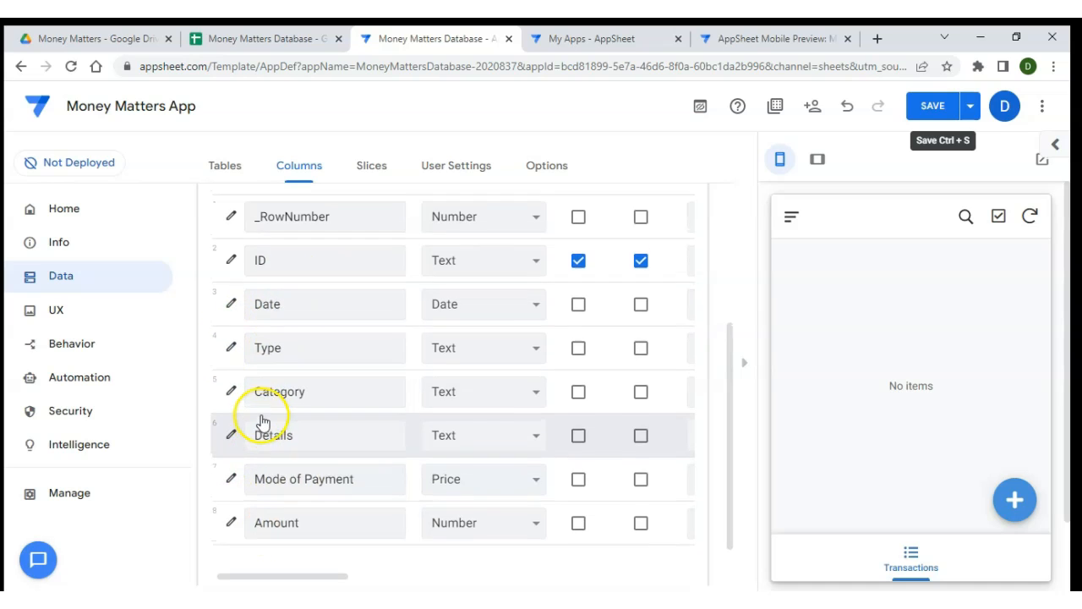
{"action": "scroll", "coordinate": [262, 422], "scroll_direction": "up", "scroll_amount": 1}
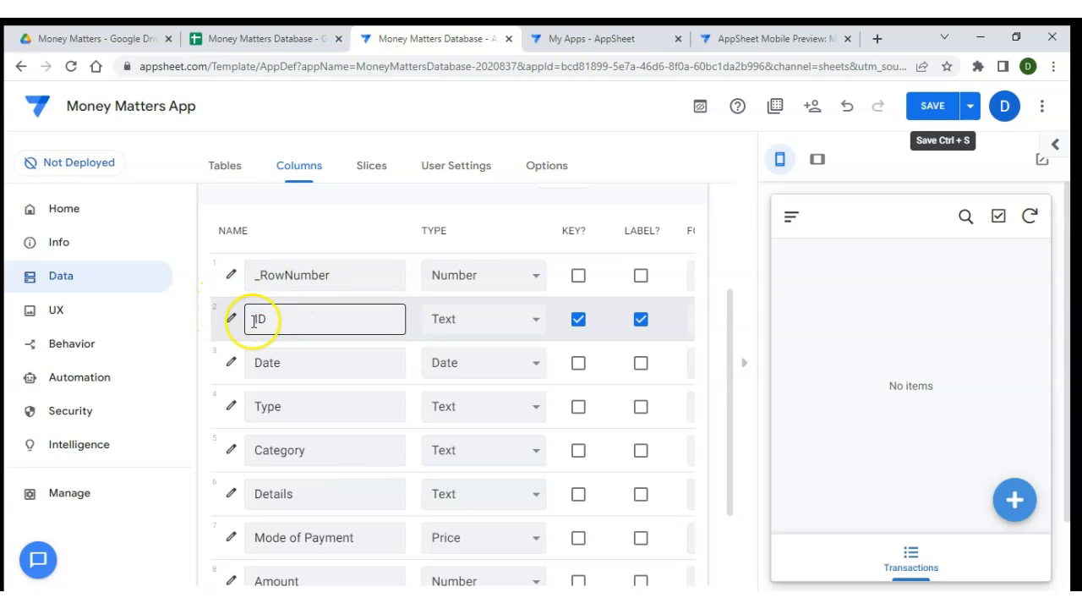
Review the ID column's visibility setting and its Auto Compute initial value formula, leaving the definition as it is
{"action": "left_click", "coordinate": [230, 317]}
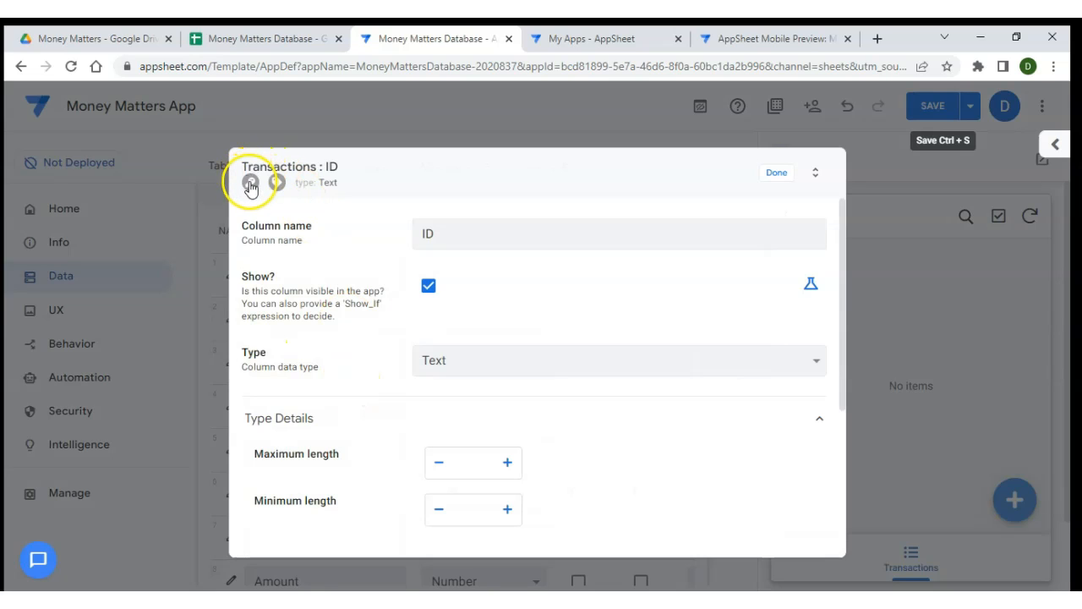
{"action": "left_click", "coordinate": [776, 173]}
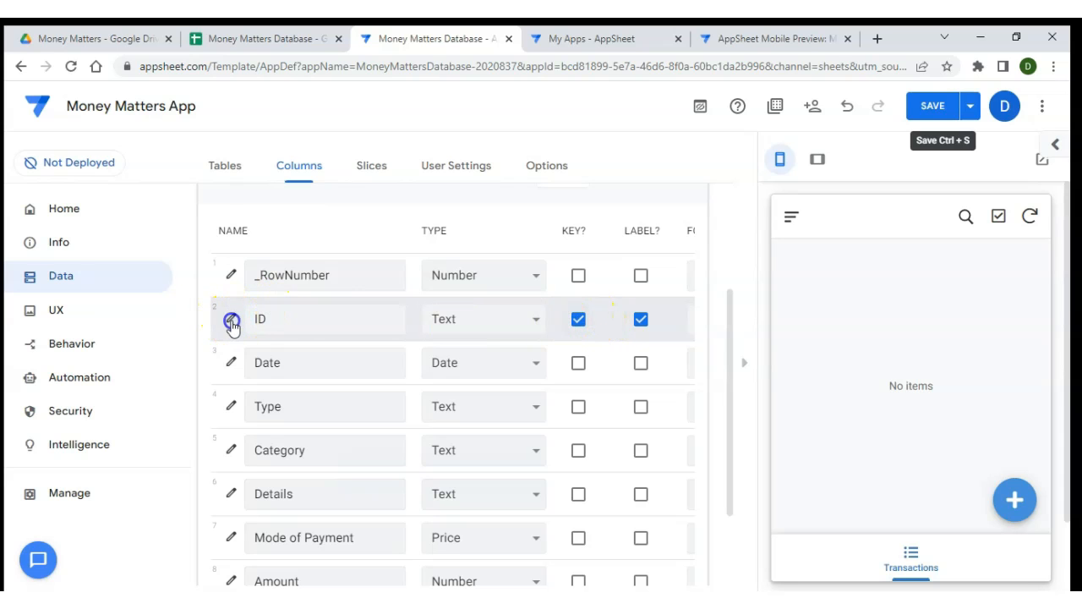
{"action": "left_click", "coordinate": [231, 319]}
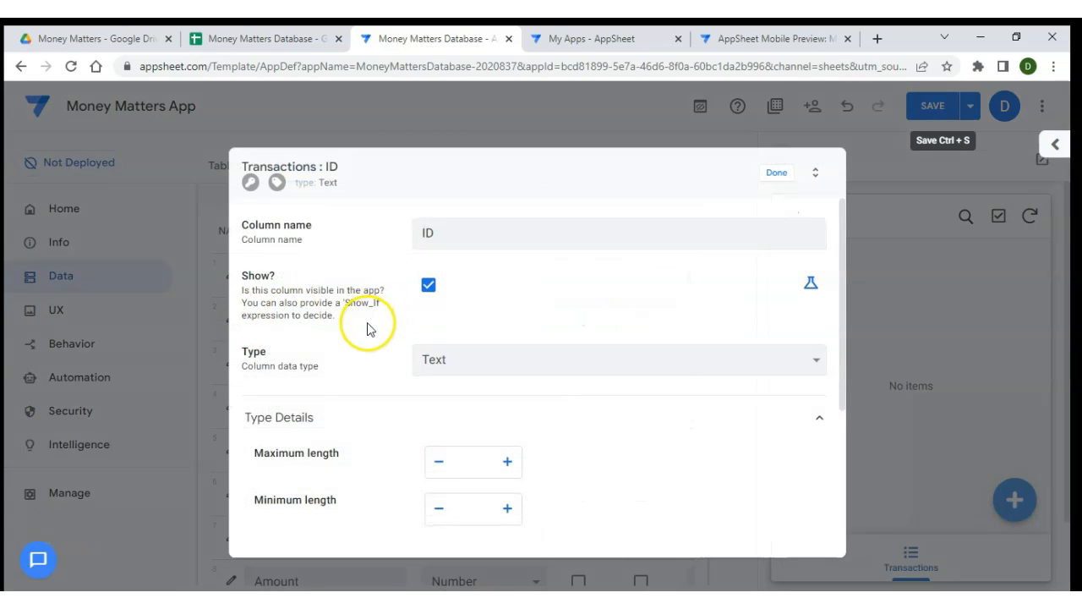
{"action": "left_click", "coordinate": [427, 288]}
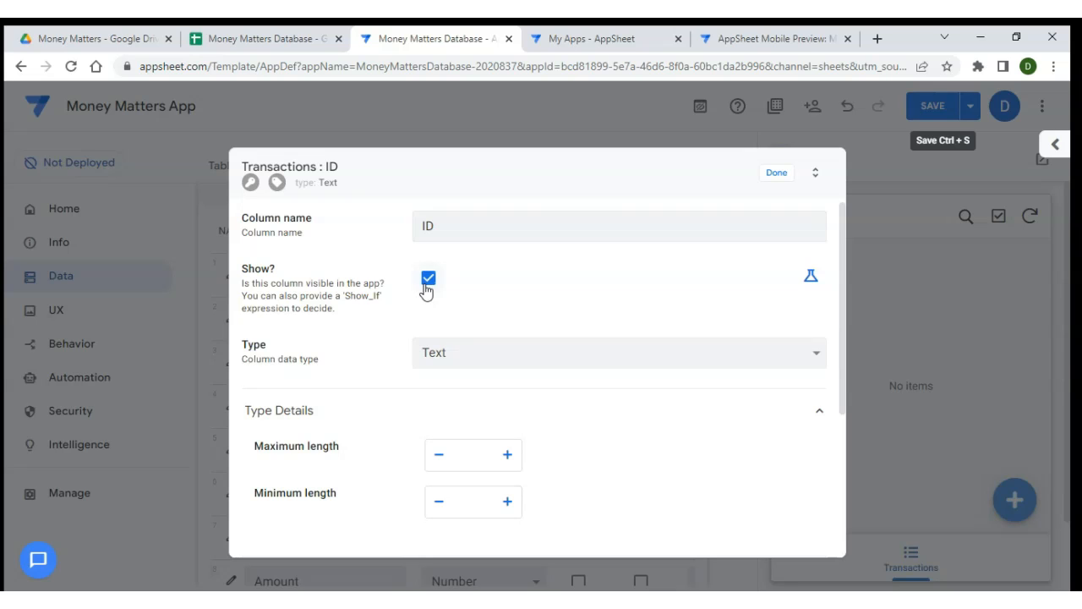
{"action": "left_click", "coordinate": [369, 362]}
{"action": "scroll", "coordinate": [369, 363], "scroll_direction": "down", "scroll_amount": 3}
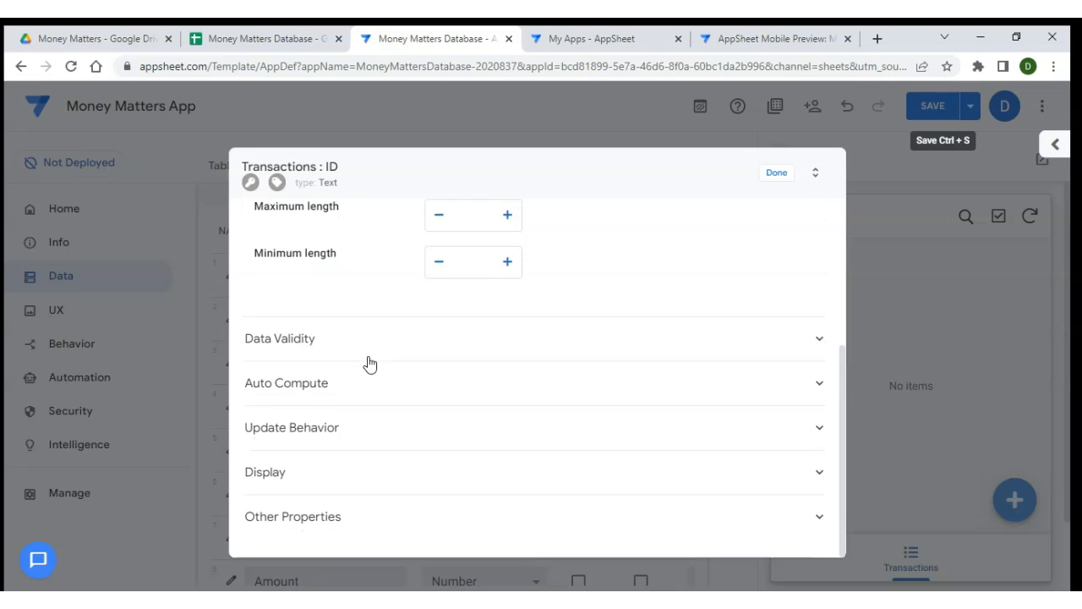
{"action": "left_click", "coordinate": [410, 377]}
{"action": "left_click", "coordinate": [410, 377]}
{"action": "scroll", "coordinate": [410, 376], "scroll_direction": "down", "scroll_amount": 2}
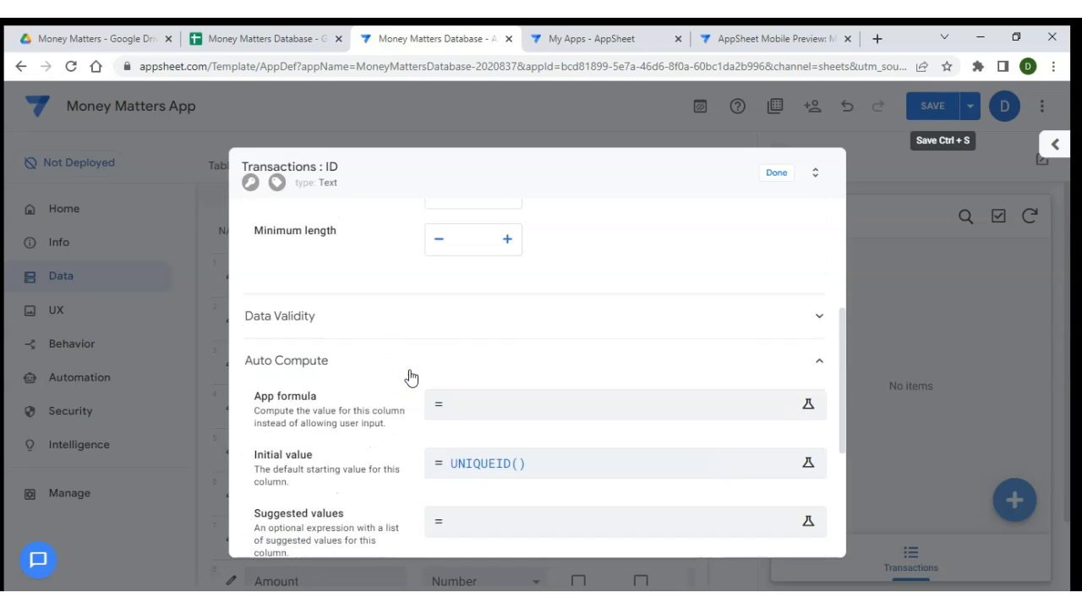
{"action": "scroll", "coordinate": [411, 377], "scroll_direction": "down", "scroll_amount": 1}
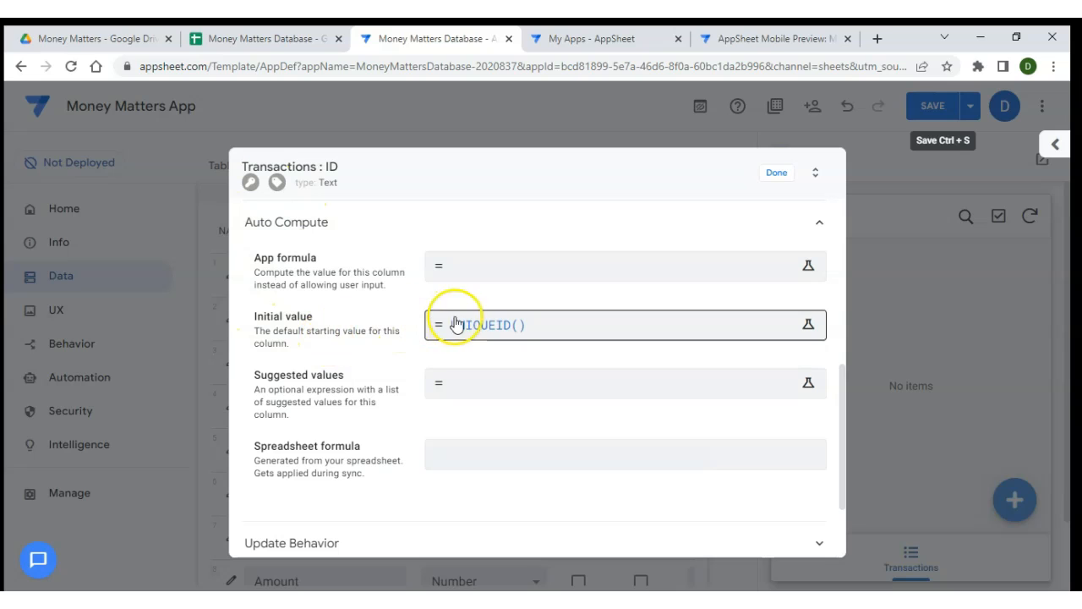
{"action": "left_click", "coordinate": [522, 327]}
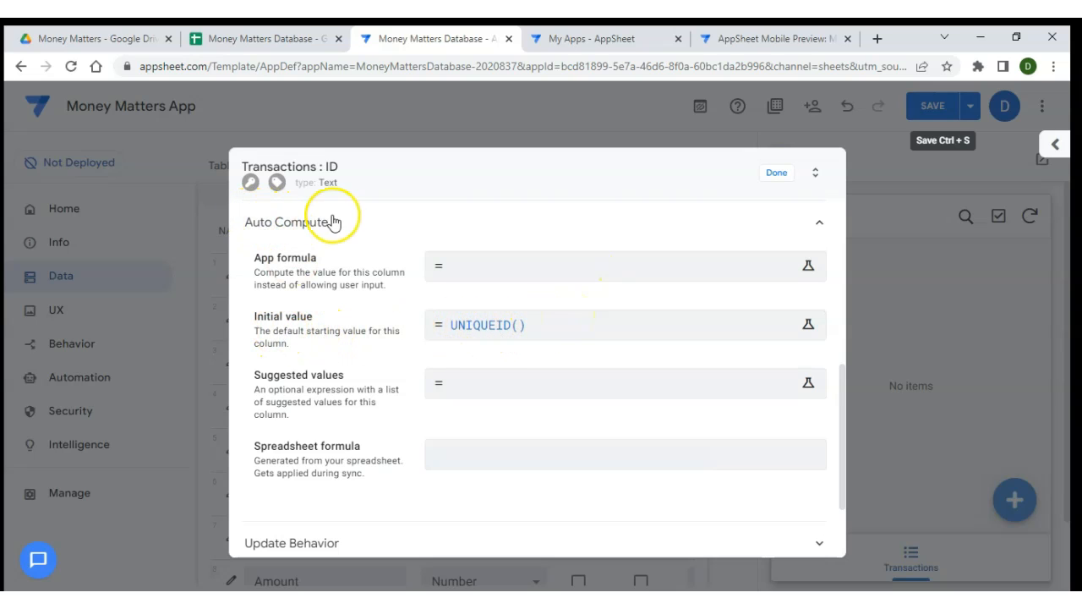
{"action": "left_click", "coordinate": [773, 178]}
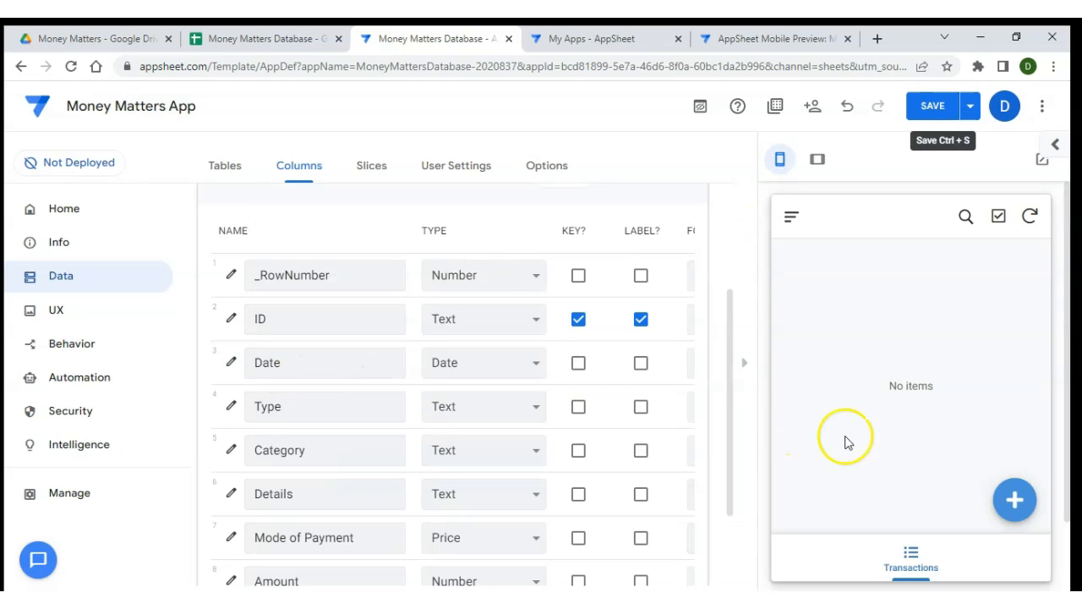
Hide the ID column from the app and compare the new transaction form in the preview before and after the change
{"action": "left_click", "coordinate": [1015, 500]}
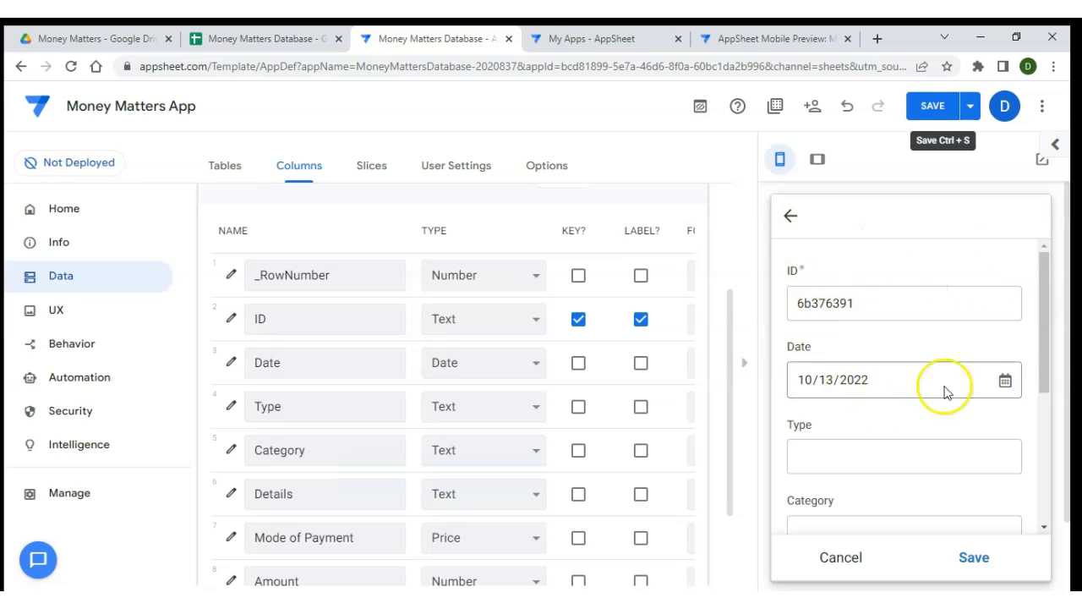
{"action": "left_click", "coordinate": [792, 215]}
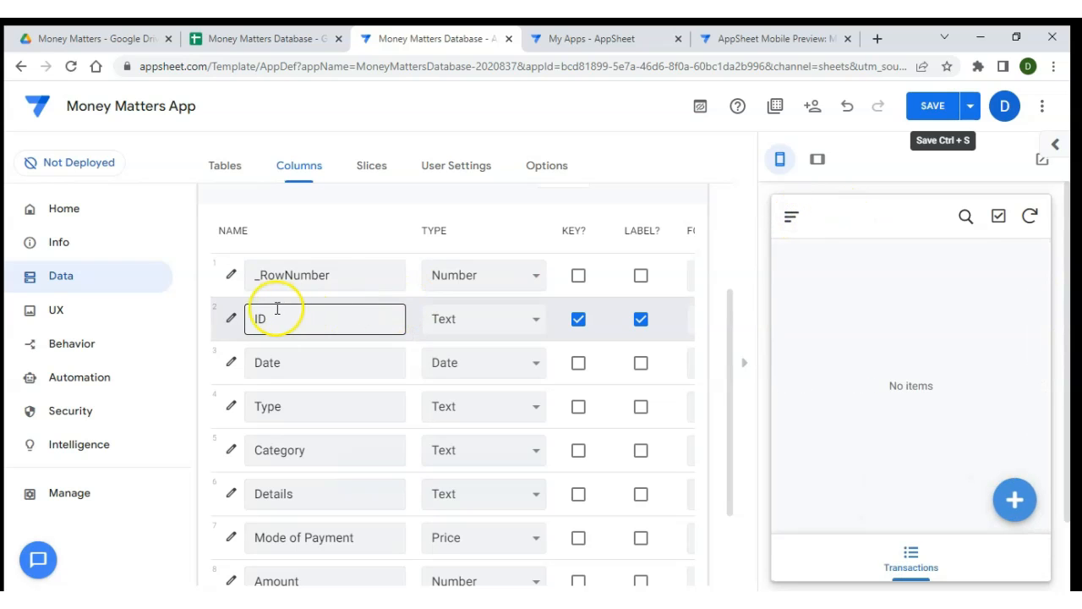
{"action": "left_click", "coordinate": [233, 319]}
{"action": "left_click", "coordinate": [426, 287]}
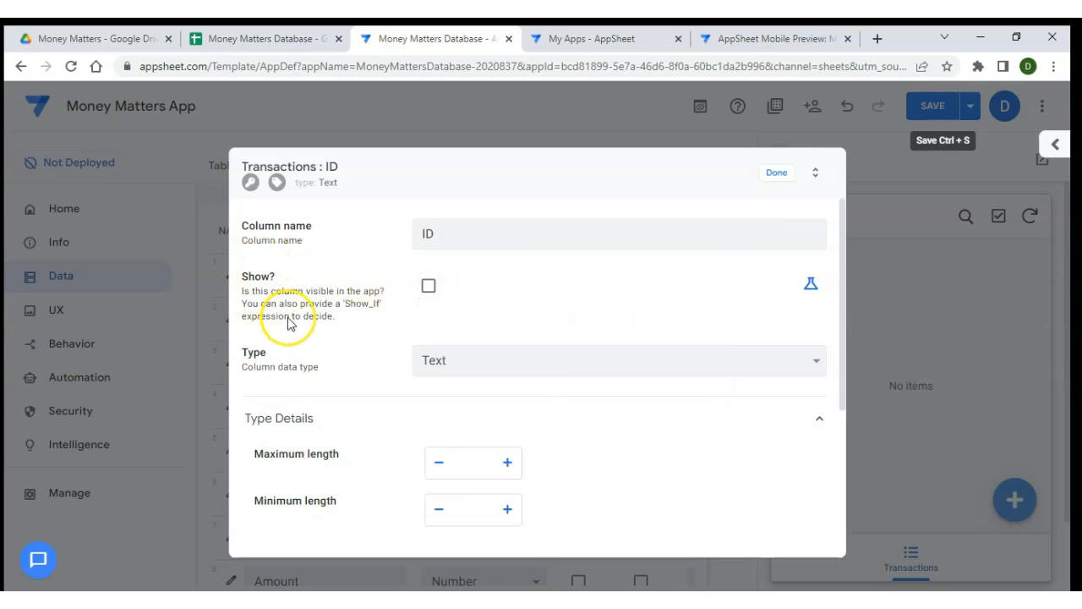
{"action": "left_click", "coordinate": [776, 173]}
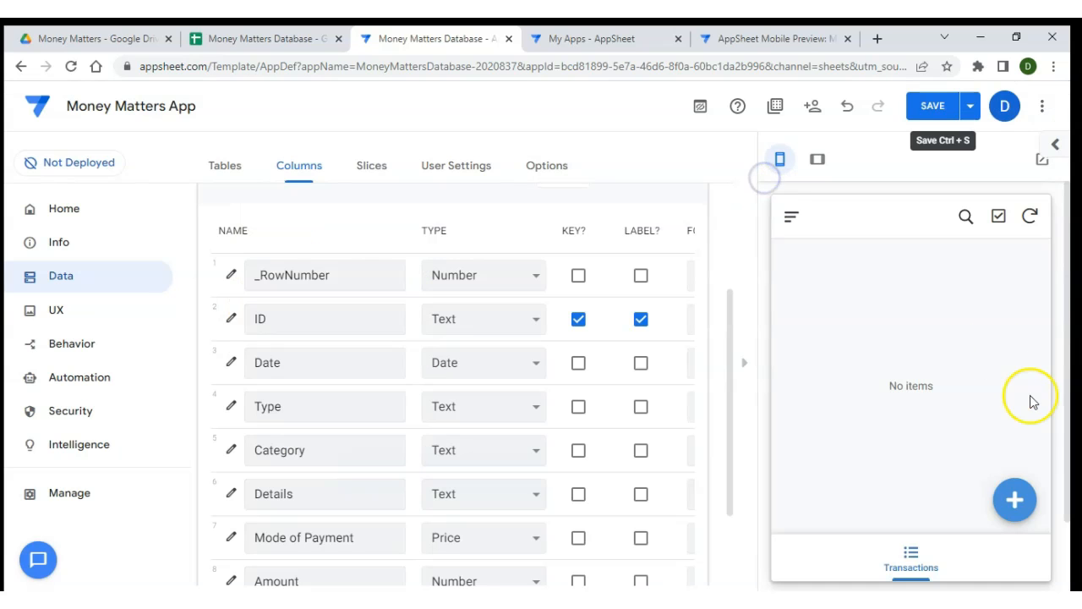
{"action": "left_click", "coordinate": [1019, 501]}
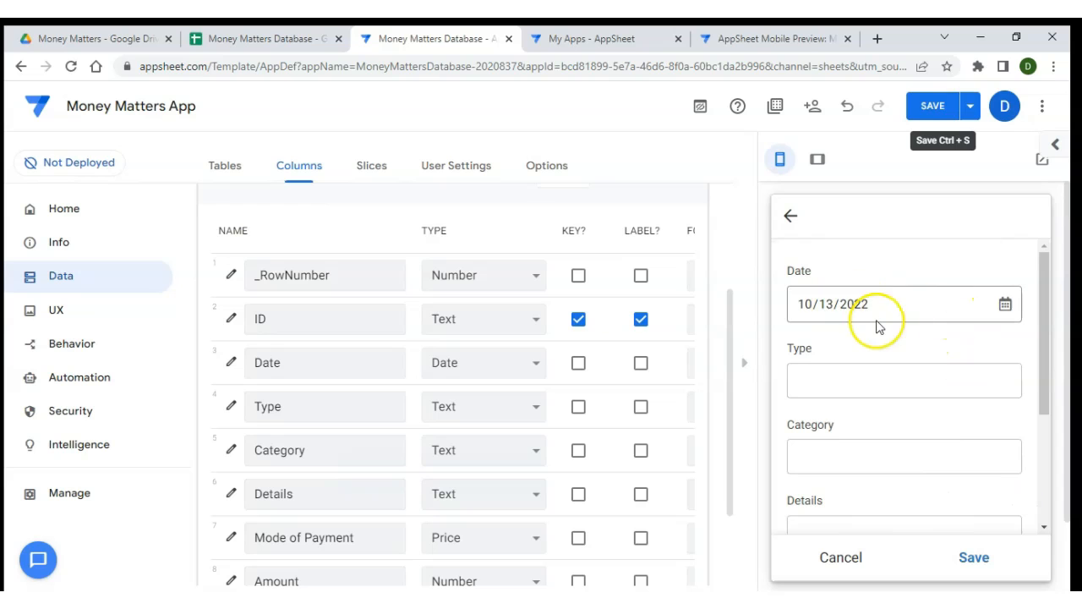
{"action": "left_click", "coordinate": [791, 217]}
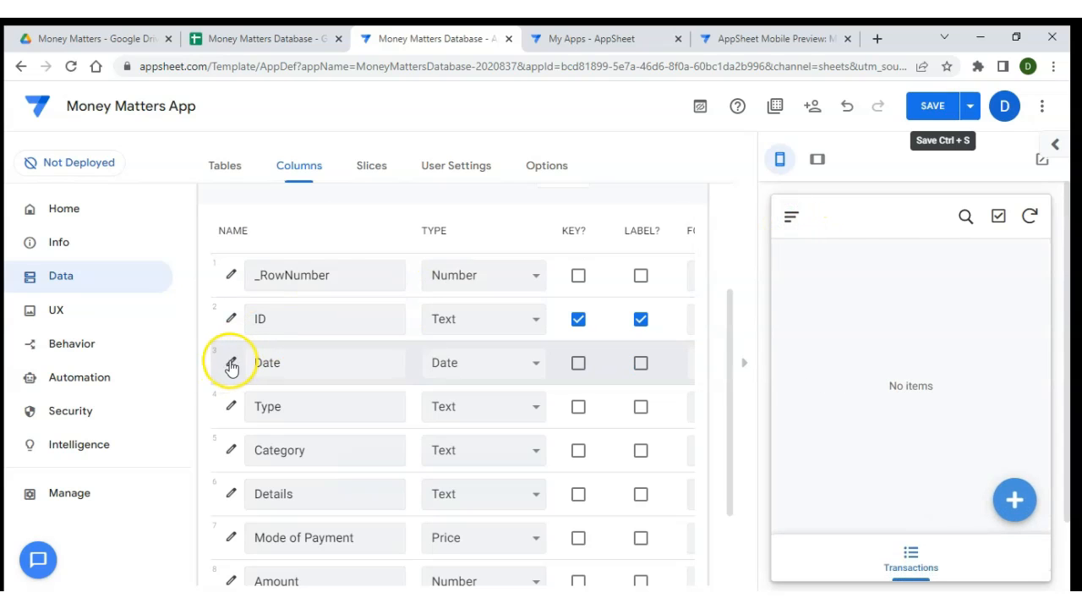
Set the Date column's type to DateTime and check the Date field of the new transaction form in the preview
{"action": "left_click", "coordinate": [478, 362]}
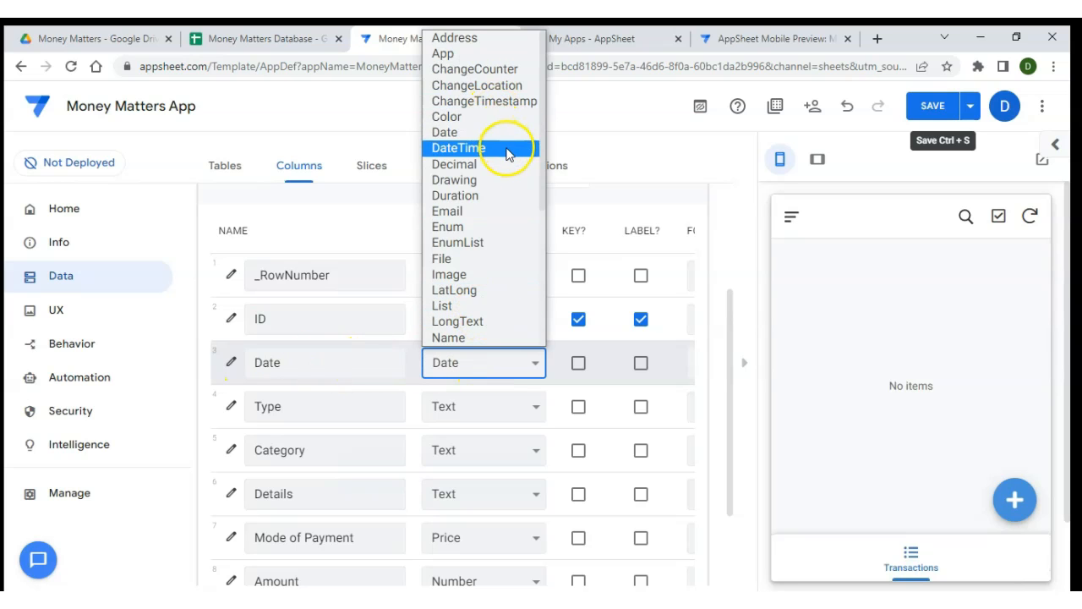
{"action": "left_click", "coordinate": [508, 149]}
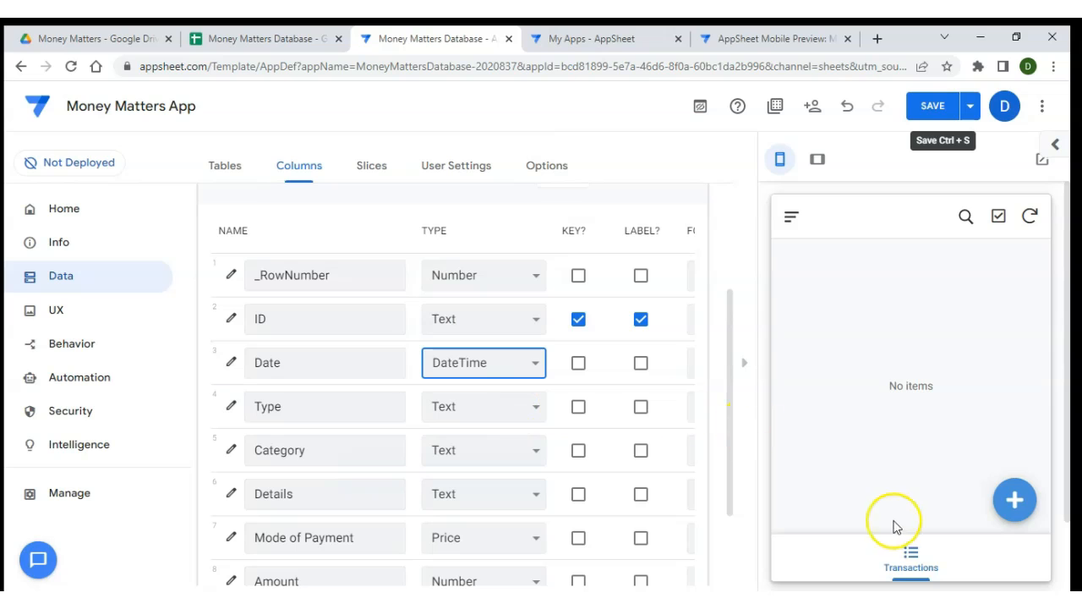
{"action": "left_click", "coordinate": [1016, 517]}
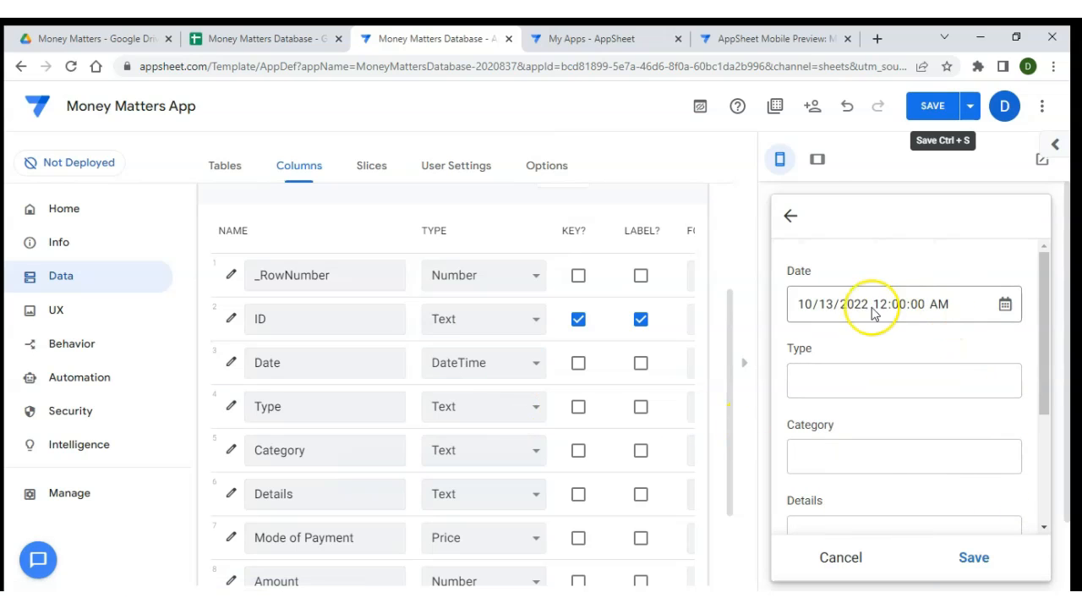
{"action": "left_click", "coordinate": [790, 217]}
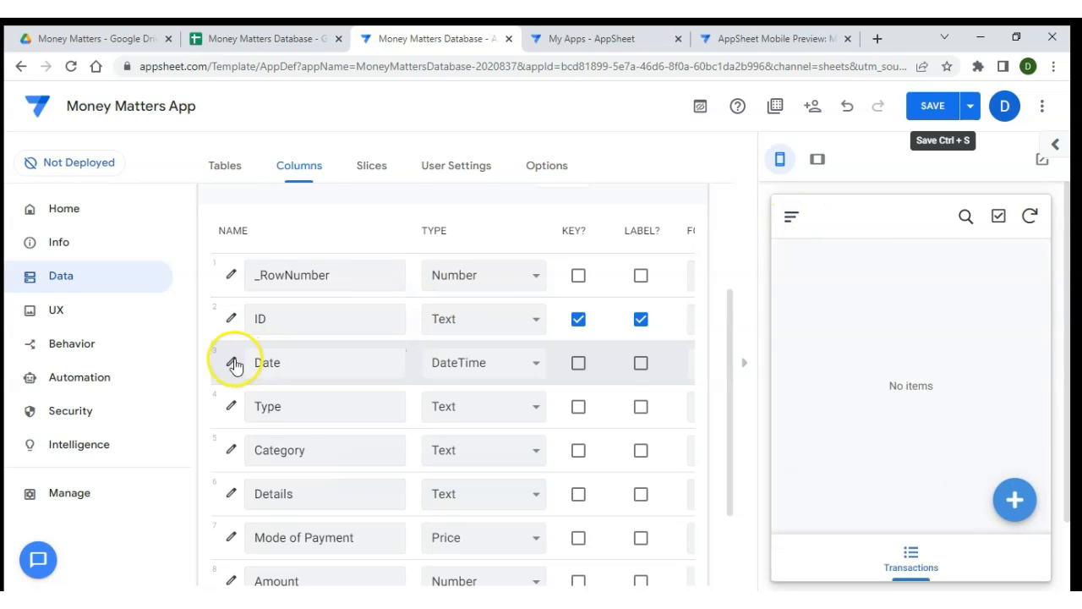
Replace the Date column's initial value formula with Now() and apply the column definition
{"action": "scroll", "coordinate": [234, 362], "scroll_direction": "down", "scroll_amount": 1}
{"action": "left_click", "coordinate": [232, 290]}
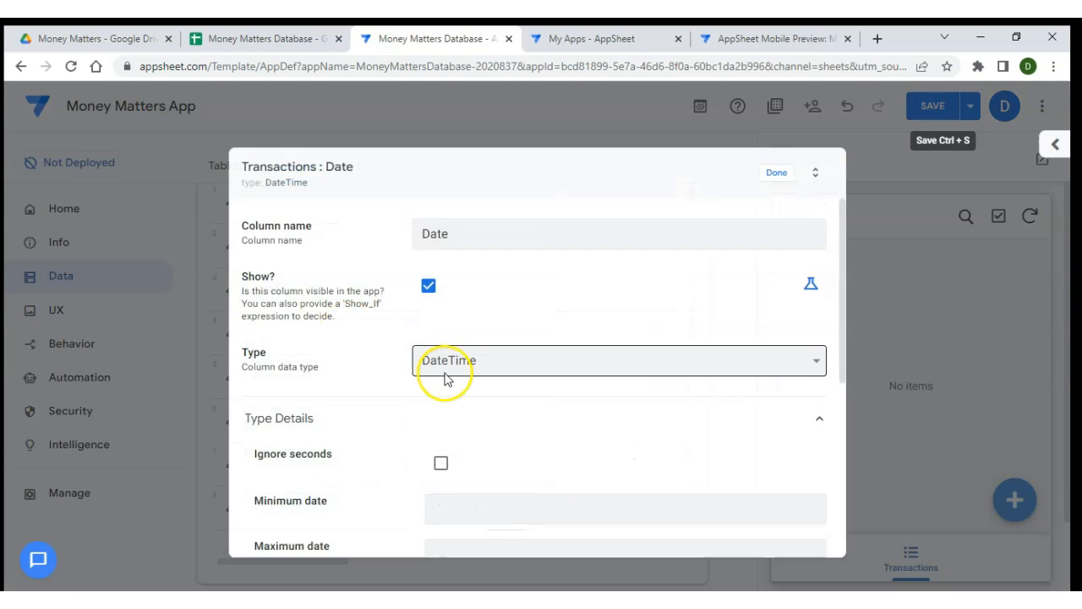
{"action": "scroll", "coordinate": [443, 378], "scroll_direction": "down", "scroll_amount": 4}
{"action": "left_click", "coordinate": [447, 380]}
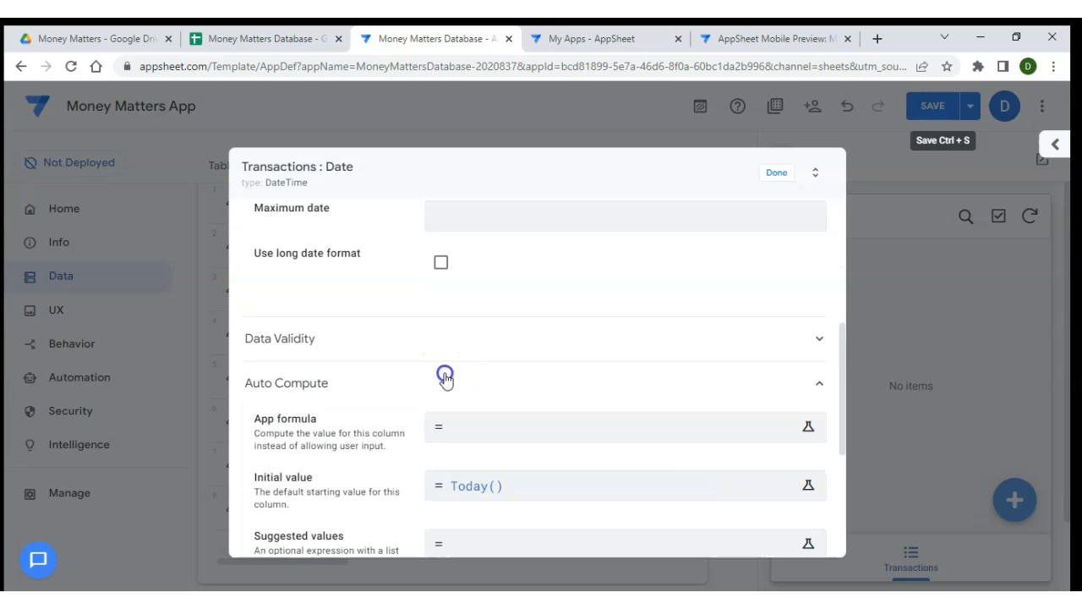
{"action": "scroll", "coordinate": [445, 380], "scroll_direction": "down", "scroll_amount": 2}
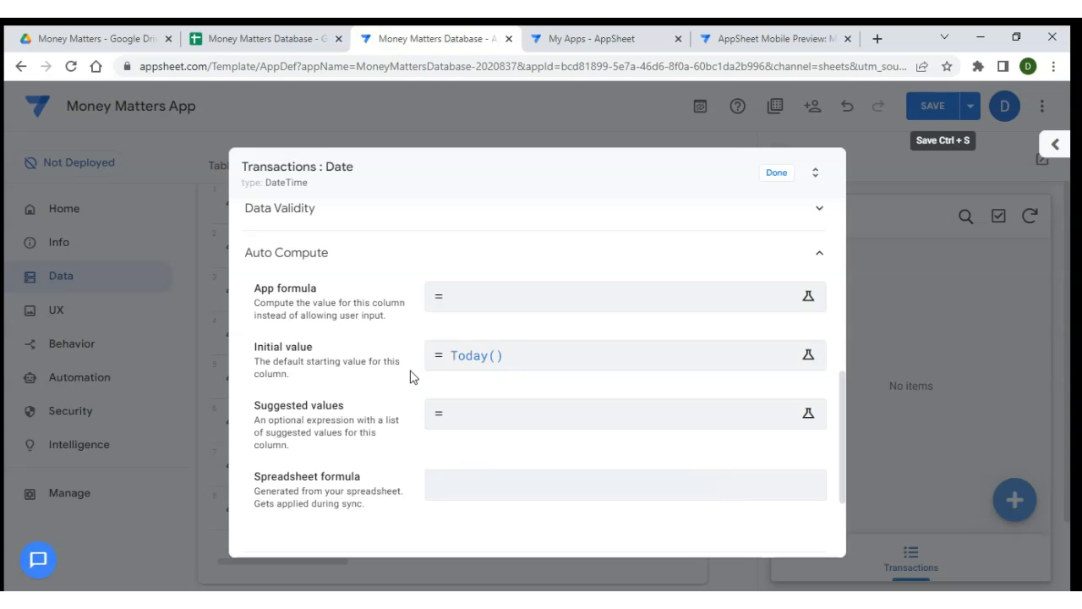
{"action": "left_click", "coordinate": [460, 357]}
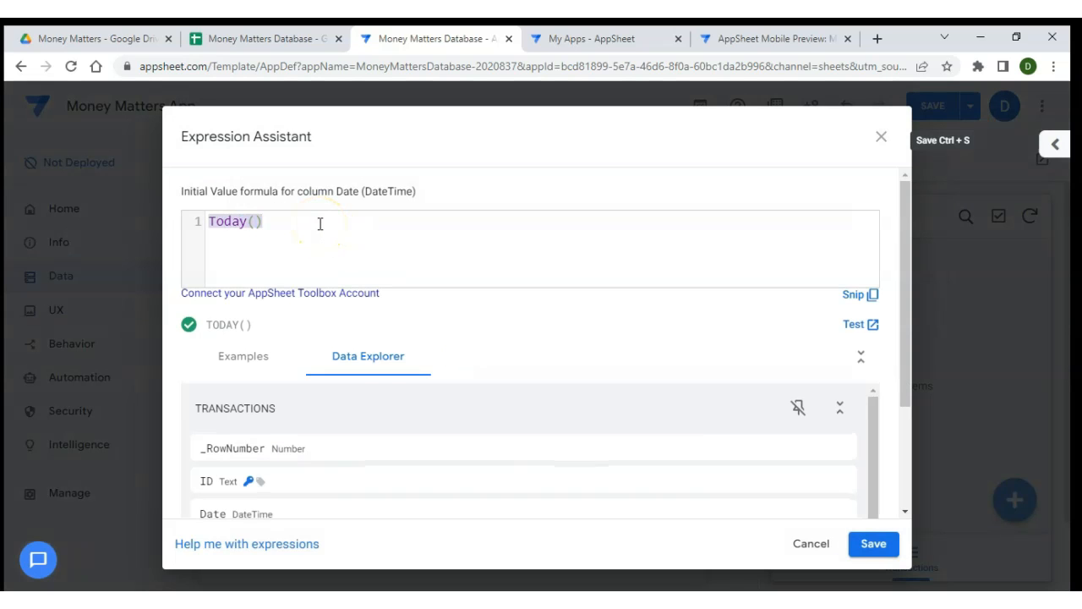
{"action": "type", "text": "Now()"}
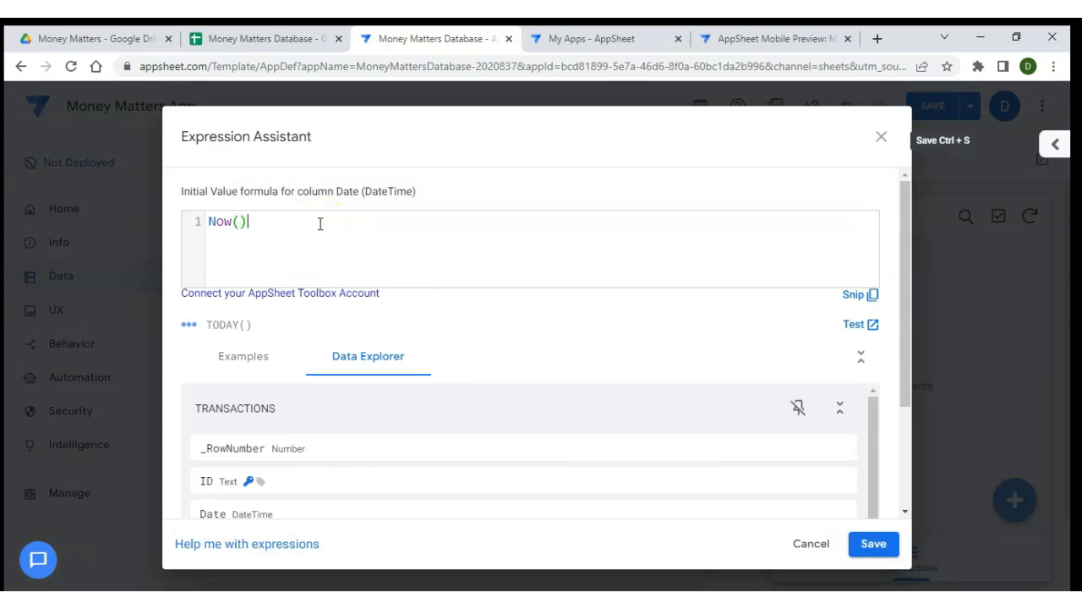
{"action": "left_click", "coordinate": [866, 547]}
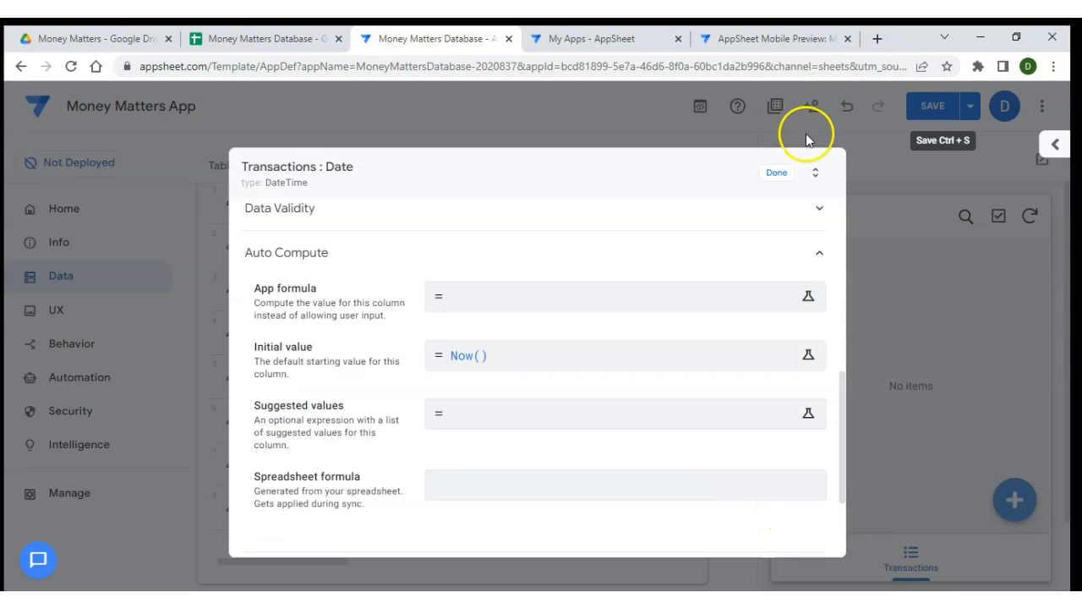
{"action": "left_click", "coordinate": [777, 173]}
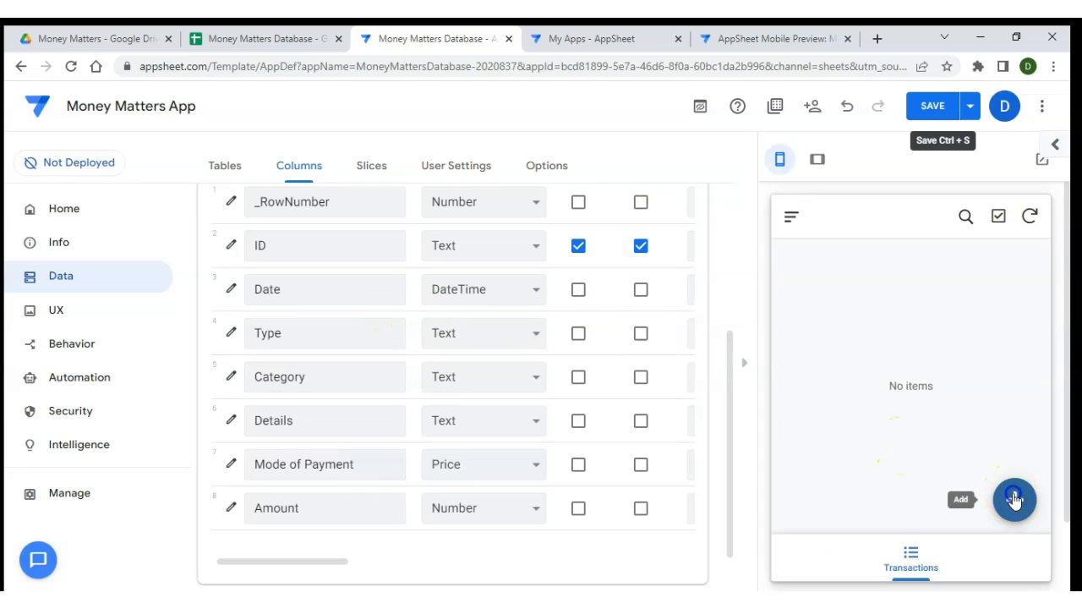
Check the Date field of the new transaction form in the preview and save the app
{"action": "left_click", "coordinate": [1013, 498]}
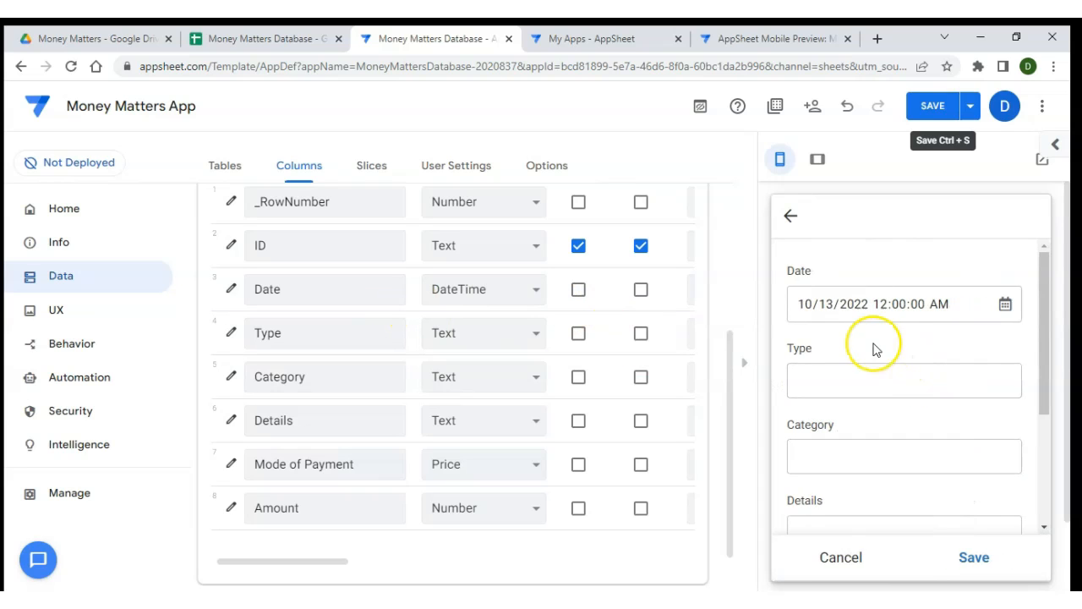
{"action": "left_click", "coordinate": [795, 220]}
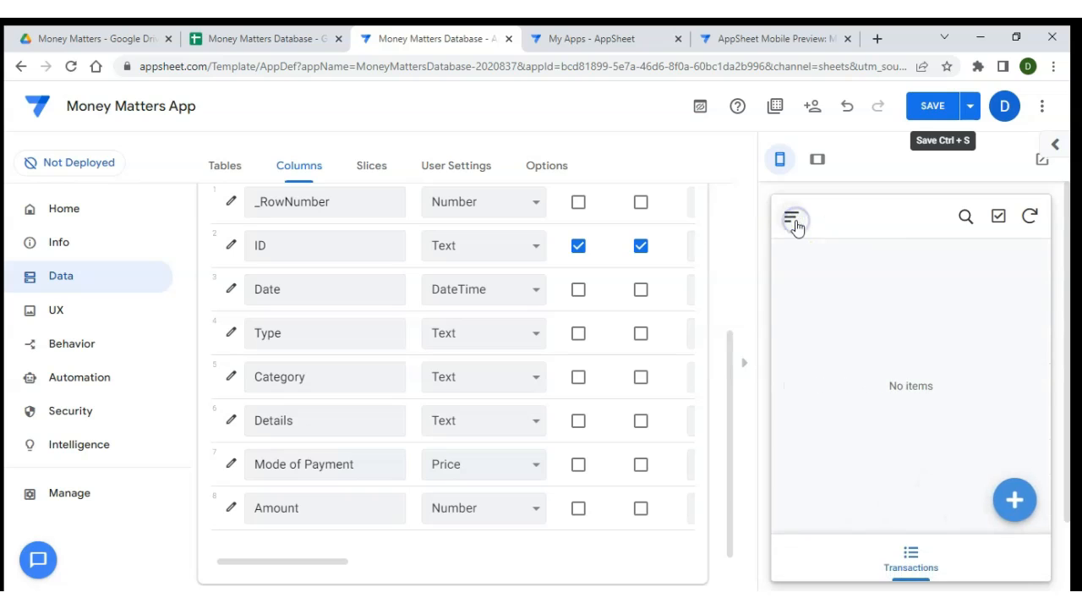
{"action": "left_click", "coordinate": [929, 105]}
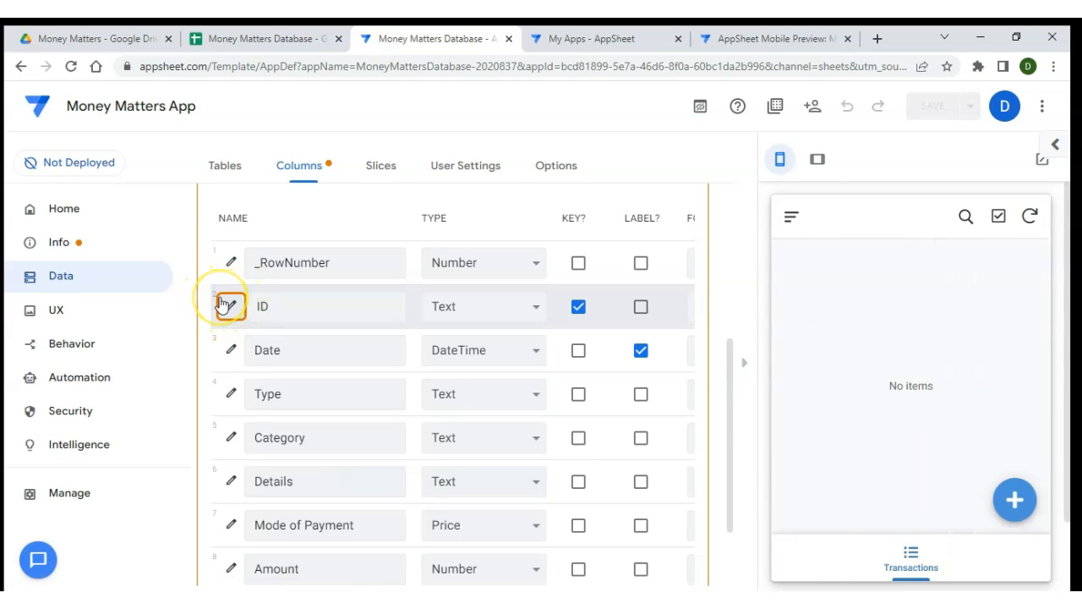
Review the app's warnings about the ID column and return to the Transactions table's columns
{"action": "left_click", "coordinate": [76, 243]}
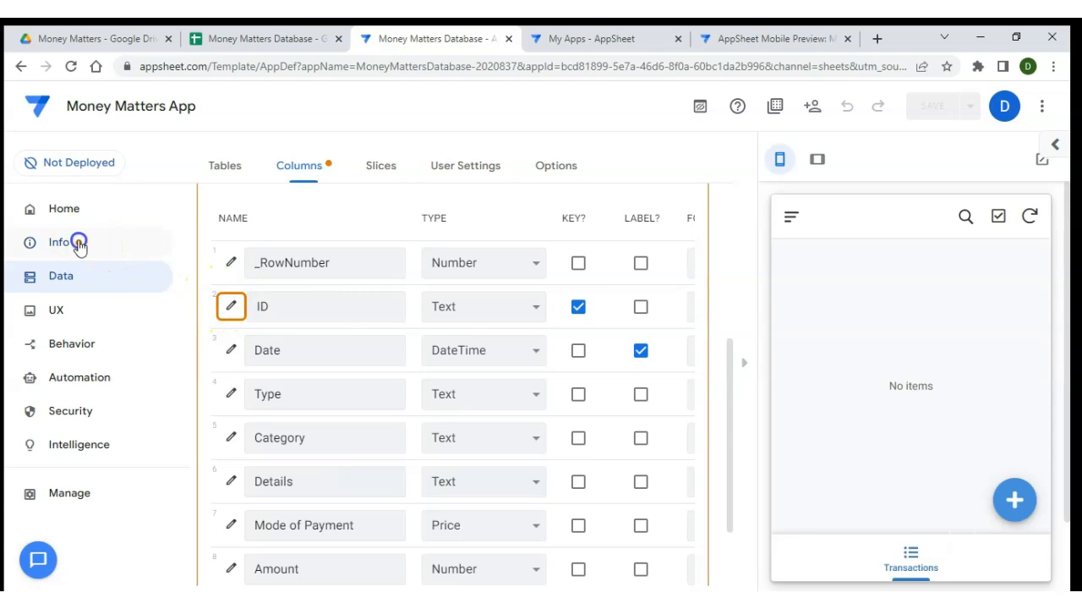
{"action": "left_click", "coordinate": [251, 340]}
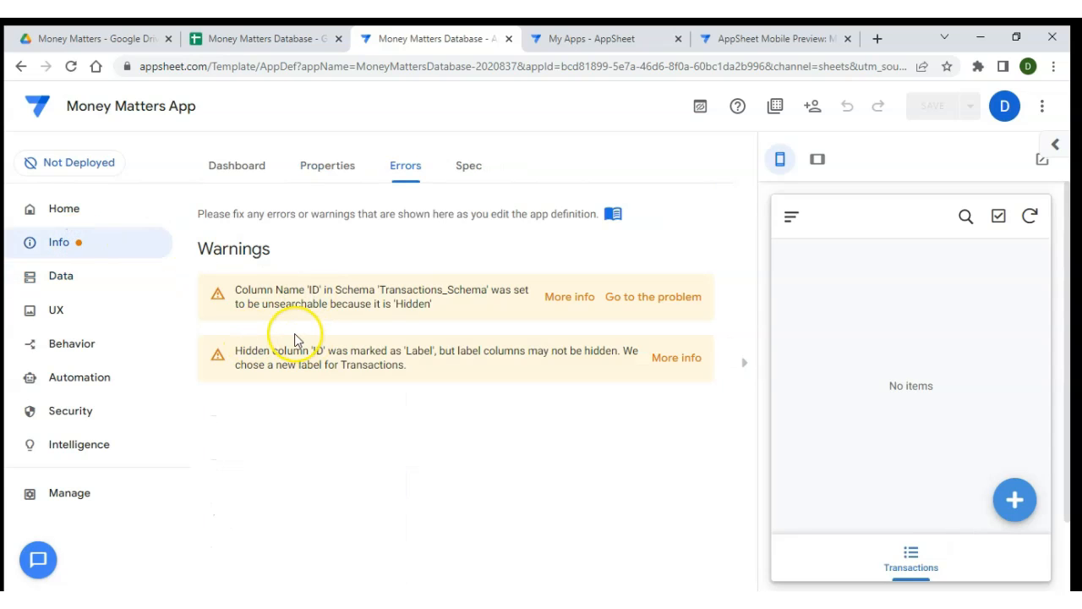
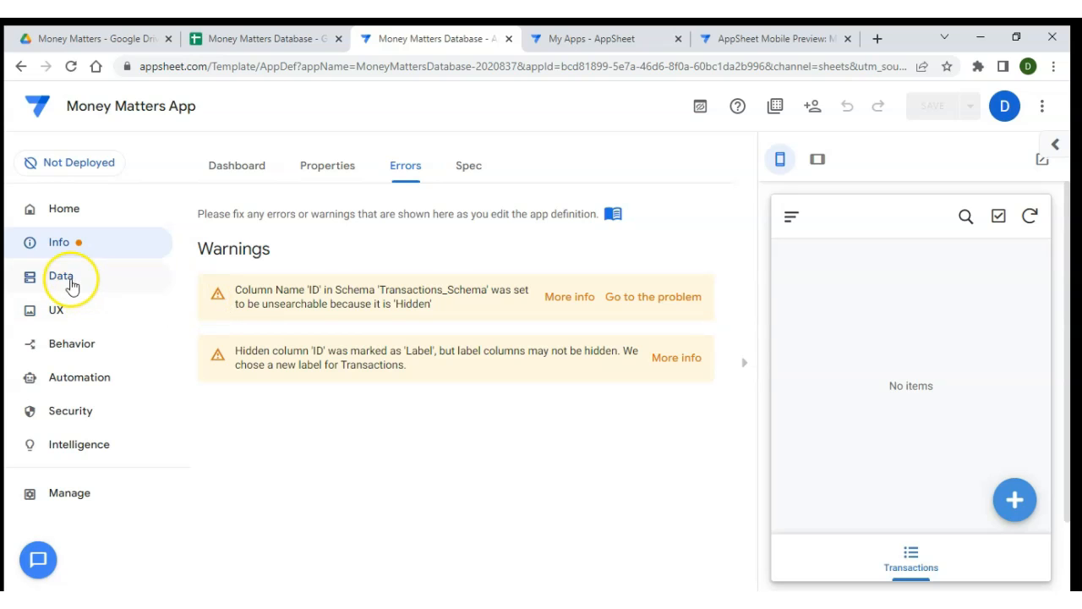
{"action": "left_click", "coordinate": [69, 281]}
{"action": "scroll", "coordinate": [307, 351], "scroll_direction": "down", "scroll_amount": 1}
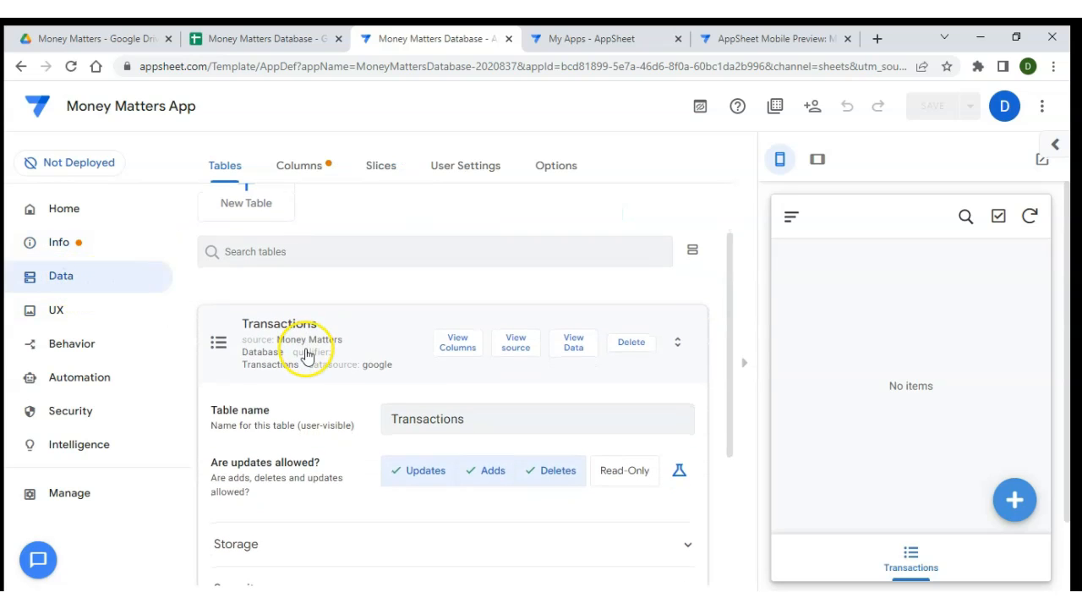
{"action": "left_click", "coordinate": [459, 344]}
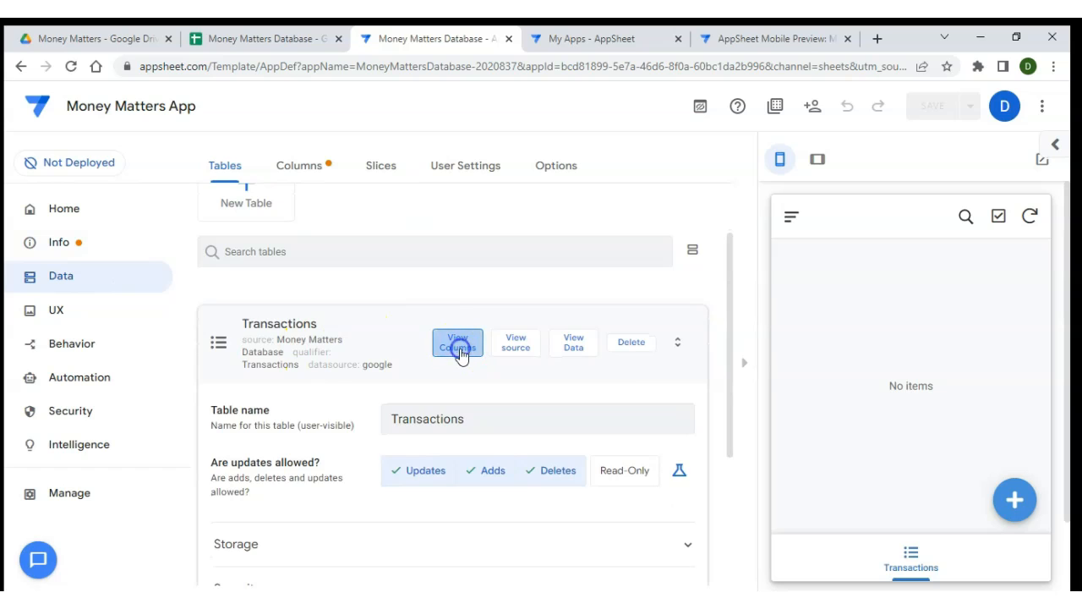
Check the default date and time of a new transaction in the preview form, leaving the form without saving
{"action": "scroll", "coordinate": [314, 366], "scroll_direction": "down", "scroll_amount": 1}
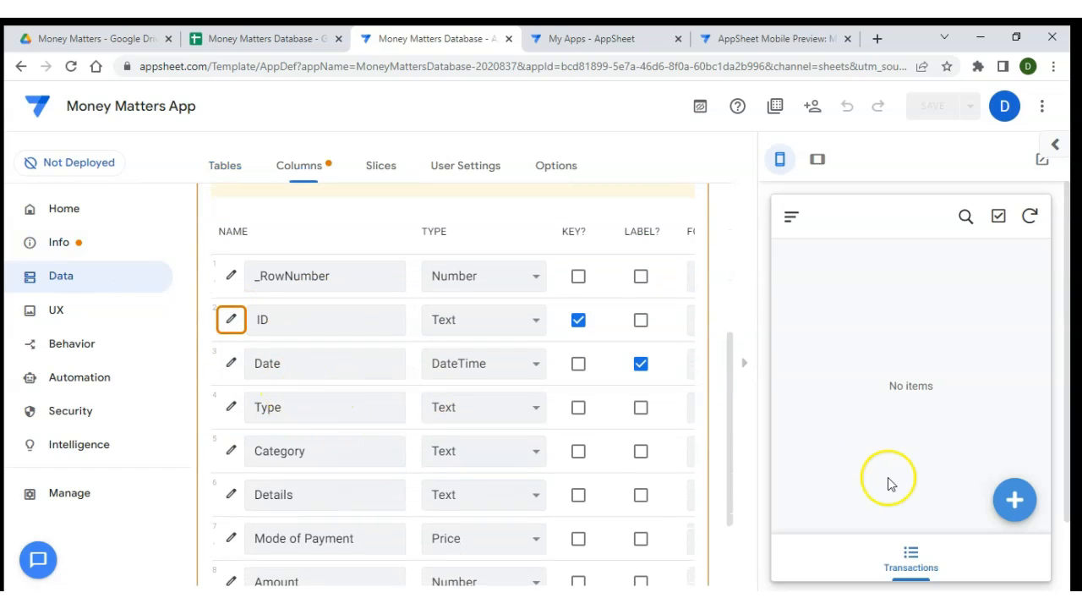
{"action": "left_click", "coordinate": [1012, 499]}
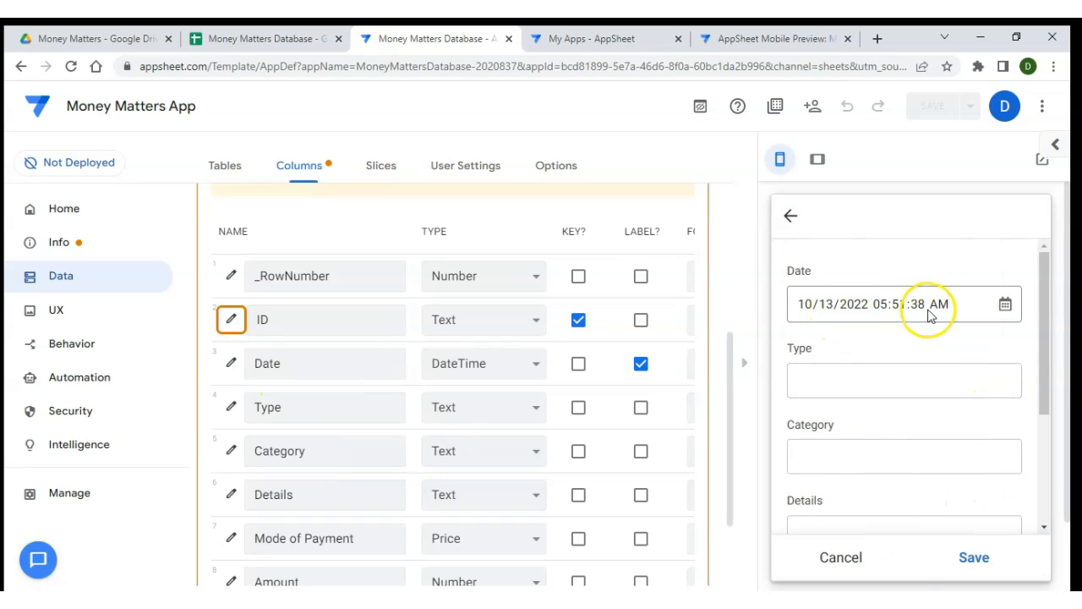
{"action": "left_click", "coordinate": [793, 217]}
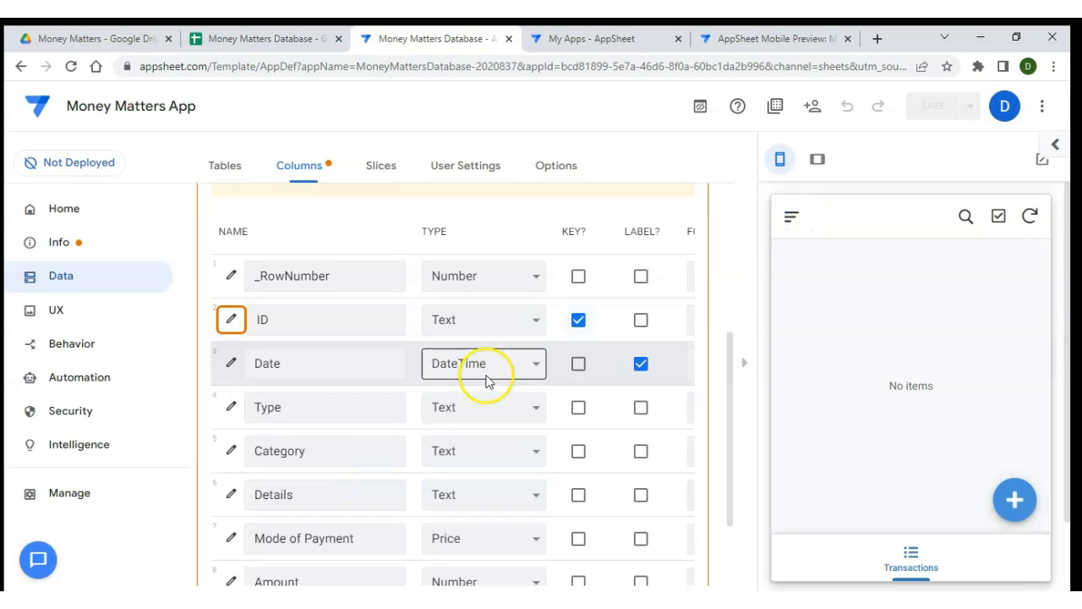
Change the Type column's data type to Enum
{"action": "scroll", "coordinate": [482, 381], "scroll_direction": "down", "scroll_amount": 1}
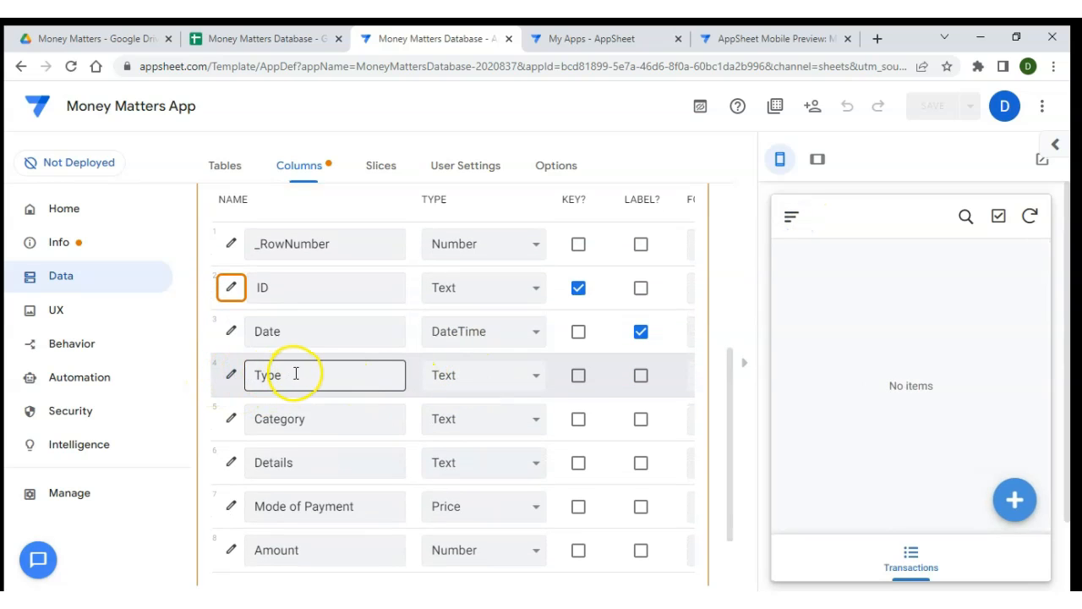
{"action": "left_click", "coordinate": [452, 368]}
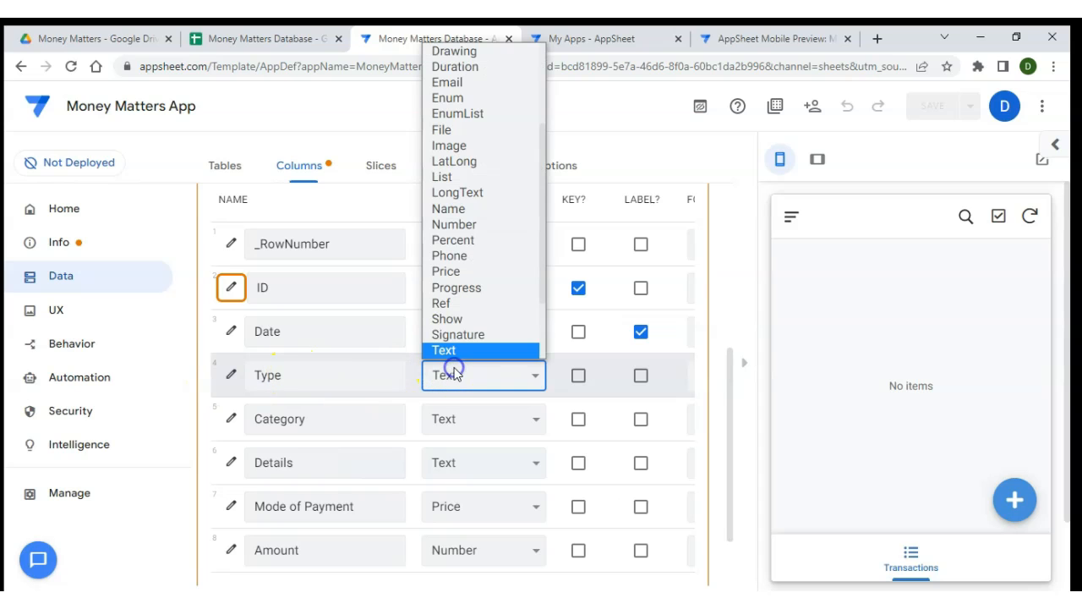
{"action": "left_click", "coordinate": [446, 98]}
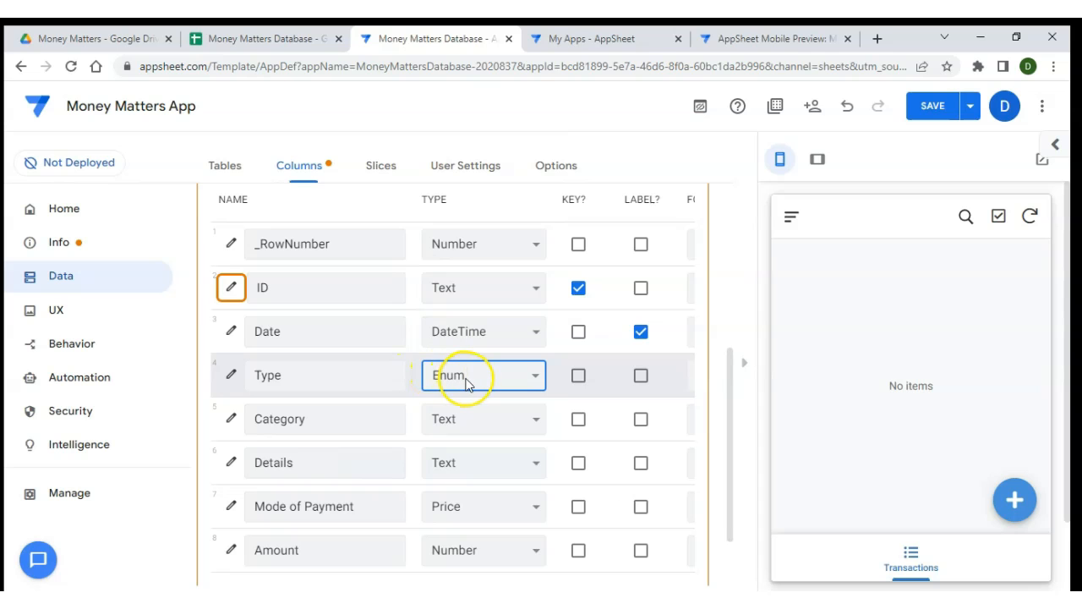
Add Income and Expenditure as the allowed values in the Type column's definition
{"action": "left_click", "coordinate": [232, 374]}
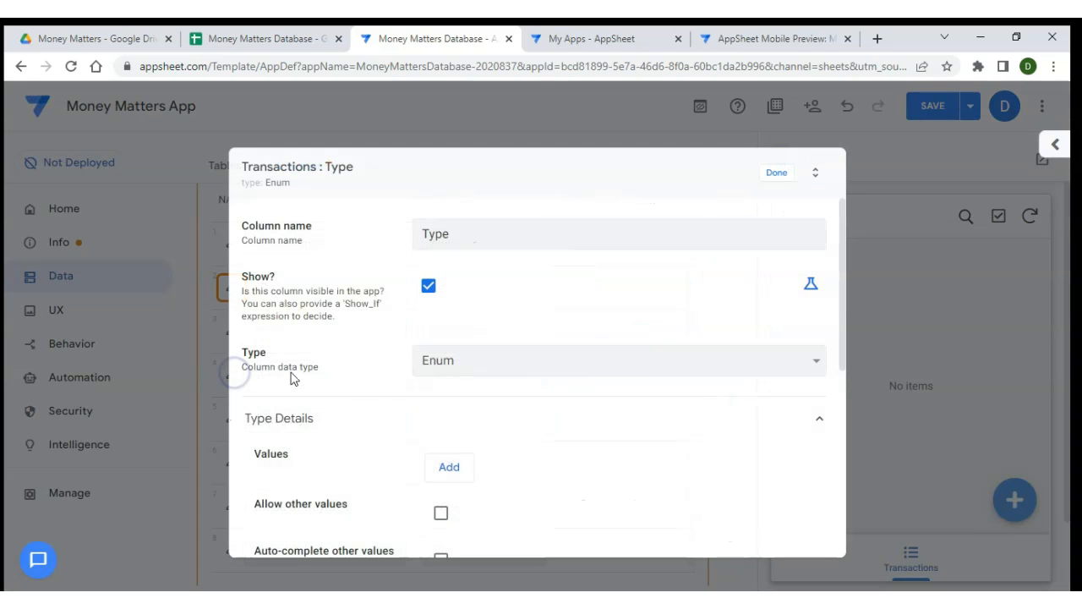
{"action": "scroll", "coordinate": [379, 370], "scroll_direction": "down", "scroll_amount": 2}
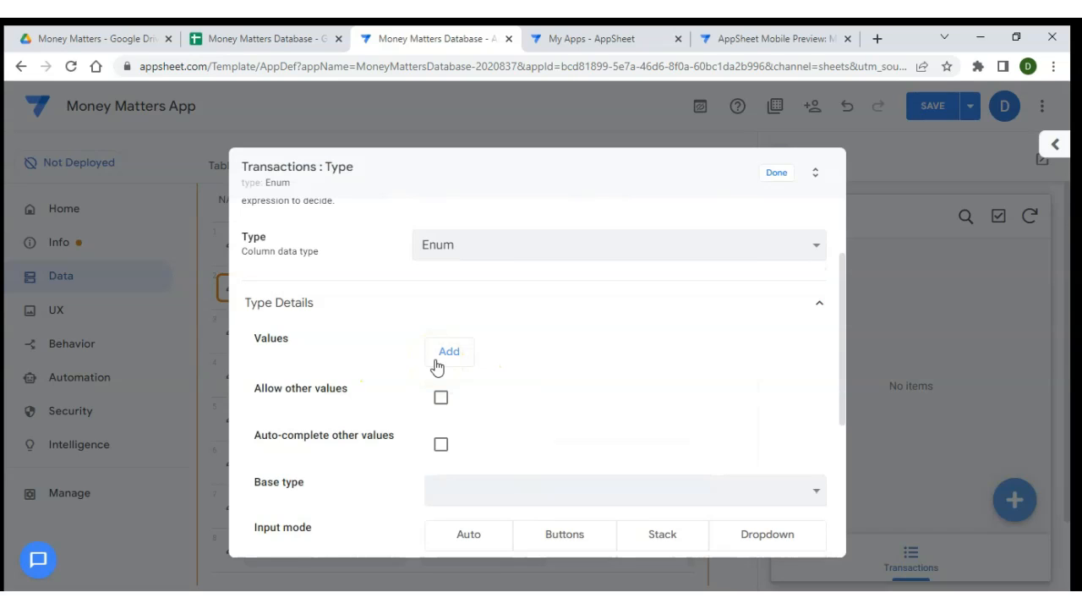
{"action": "left_click", "coordinate": [444, 359]}
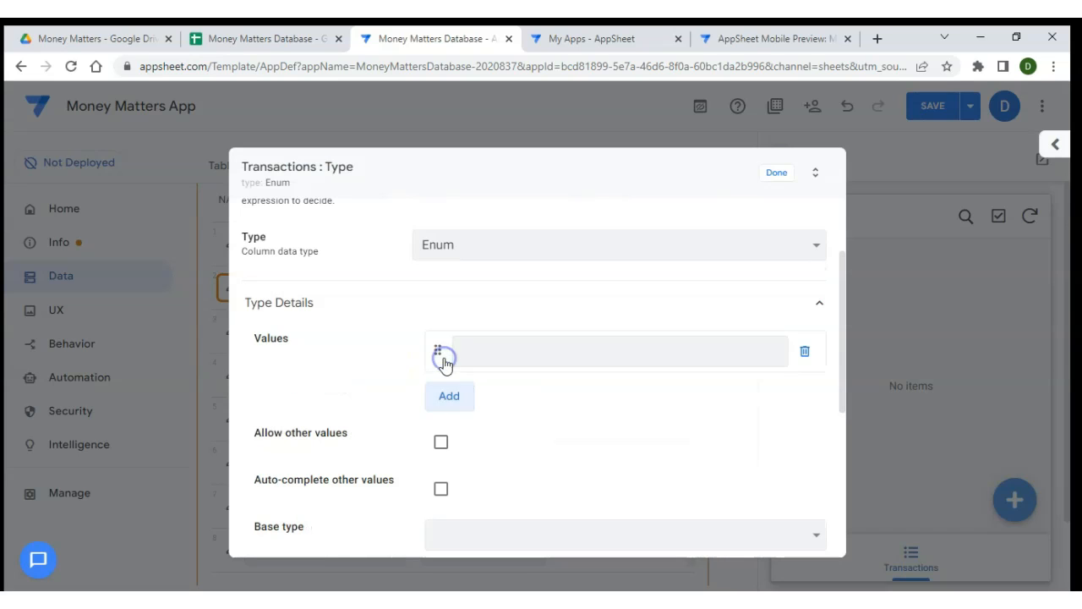
{"action": "left_click", "coordinate": [461, 357]}
{"action": "type", "text": "Income"}
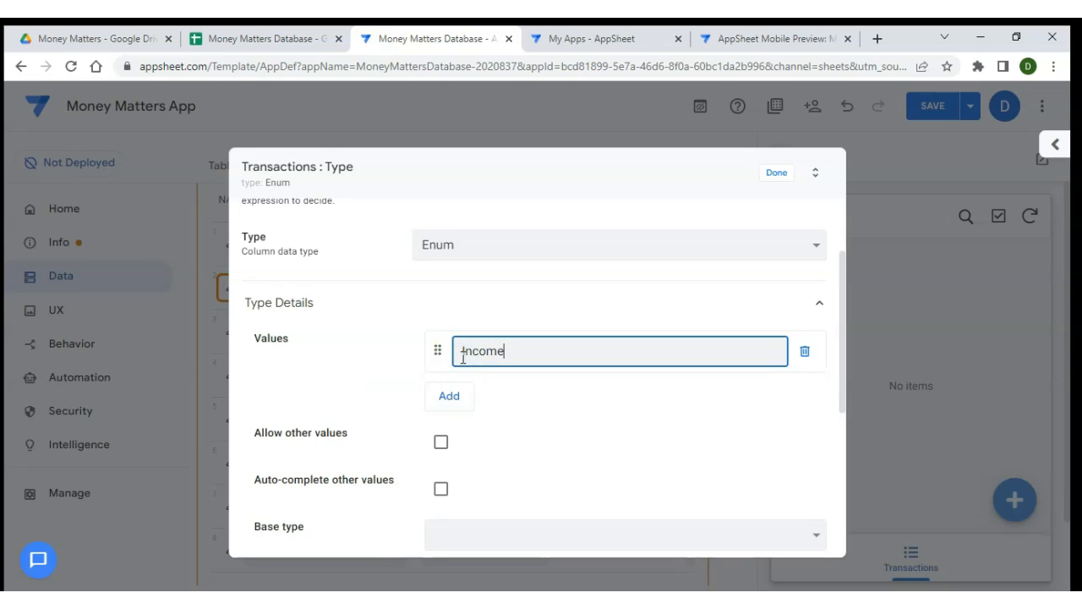
{"action": "left_click", "coordinate": [449, 396]}
{"action": "left_click", "coordinate": [459, 394]}
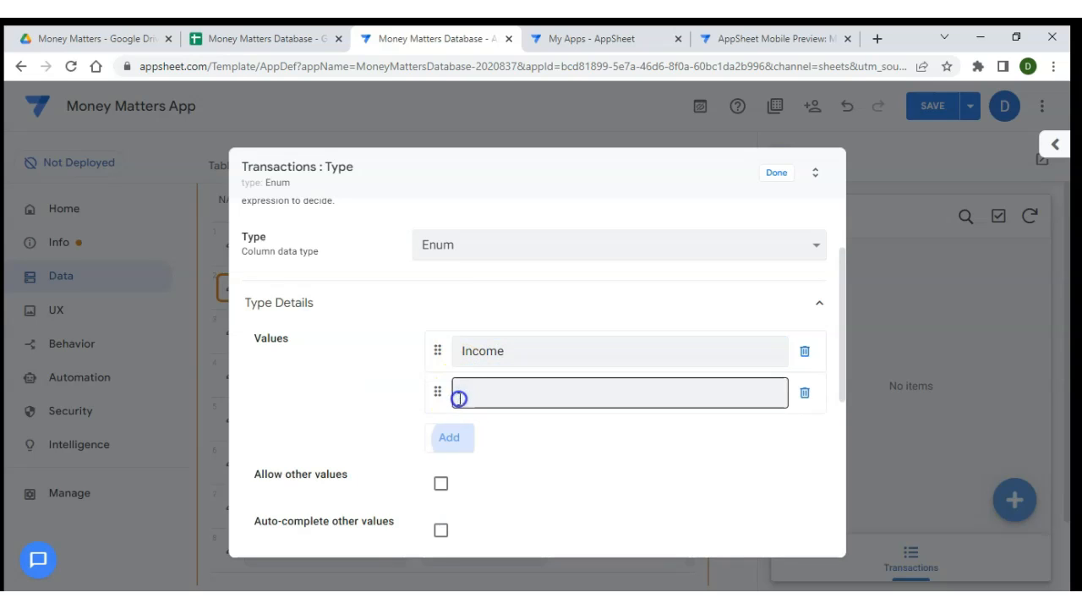
{"action": "type", "text": "Expenditure"}
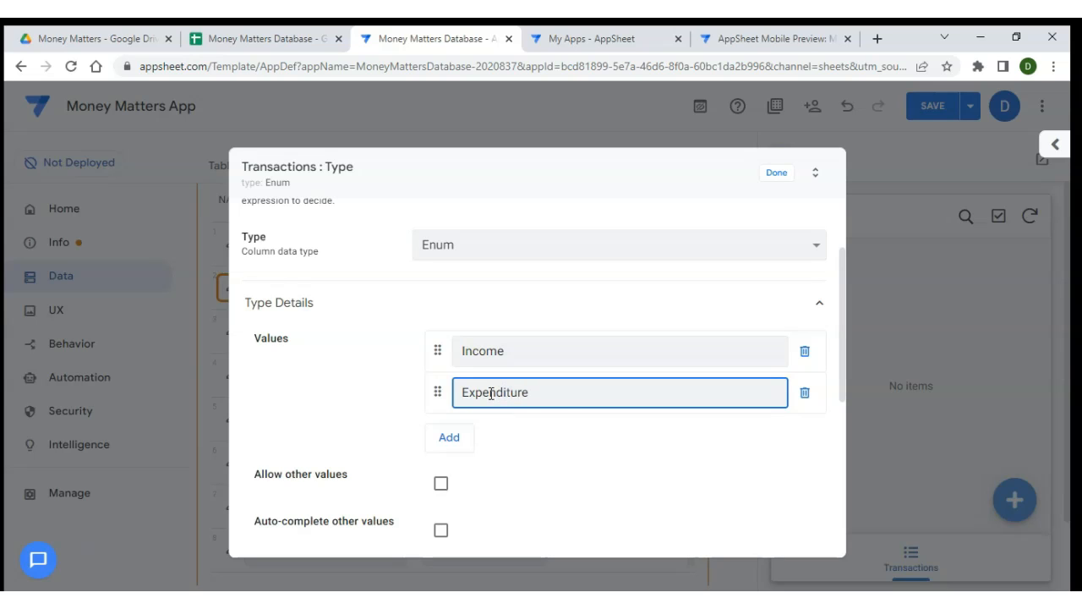
{"action": "left_click", "coordinate": [560, 421]}
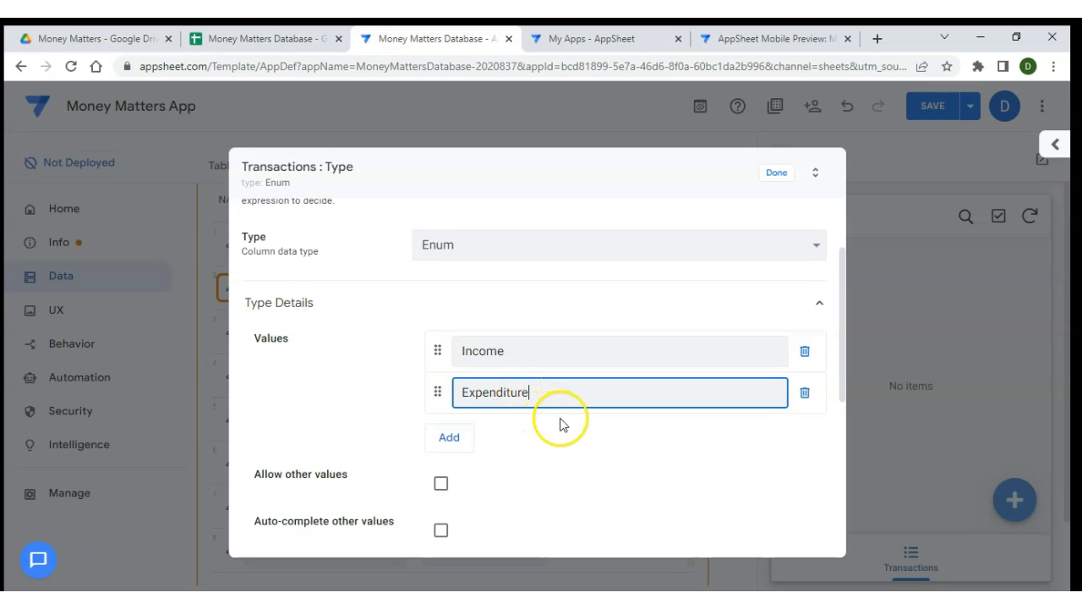
Set the Type column's input mode to Buttons and check the Type field of the new transaction form in the preview
{"action": "scroll", "coordinate": [563, 423], "scroll_direction": "down", "scroll_amount": 1}
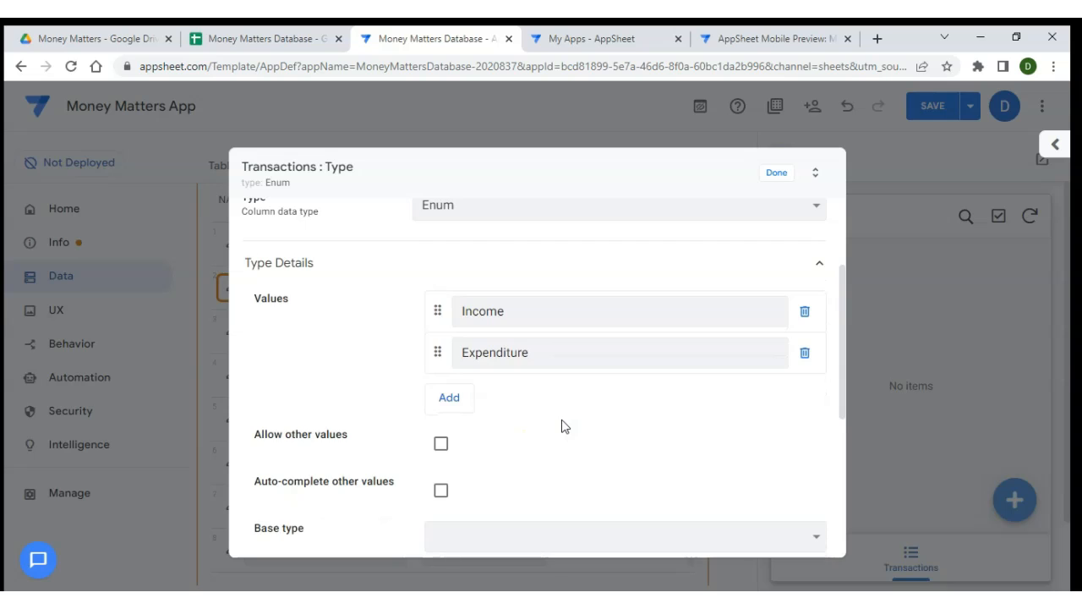
{"action": "scroll", "coordinate": [563, 425], "scroll_direction": "down", "scroll_amount": 3}
{"action": "left_click", "coordinate": [394, 411]}
{"action": "scroll", "coordinate": [373, 411], "scroll_direction": "down", "scroll_amount": 2}
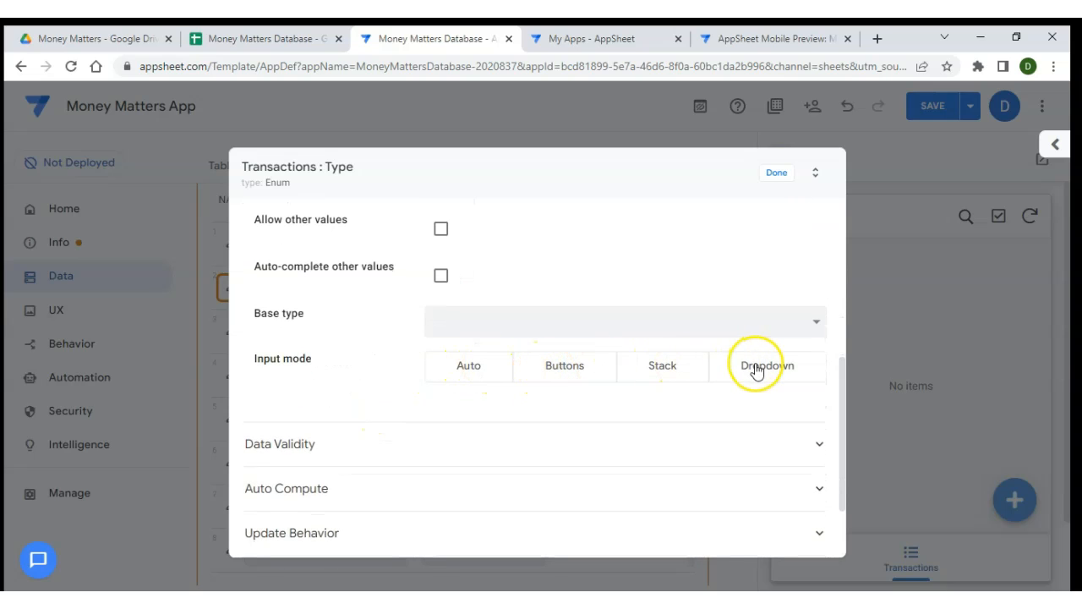
{"action": "left_click", "coordinate": [560, 377]}
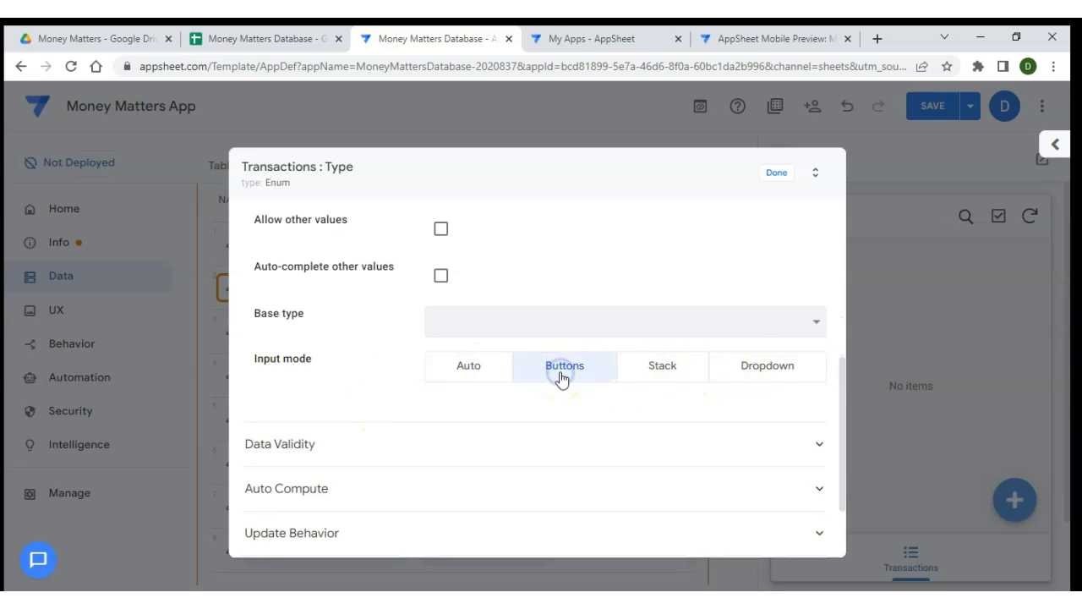
{"action": "left_click", "coordinate": [768, 175]}
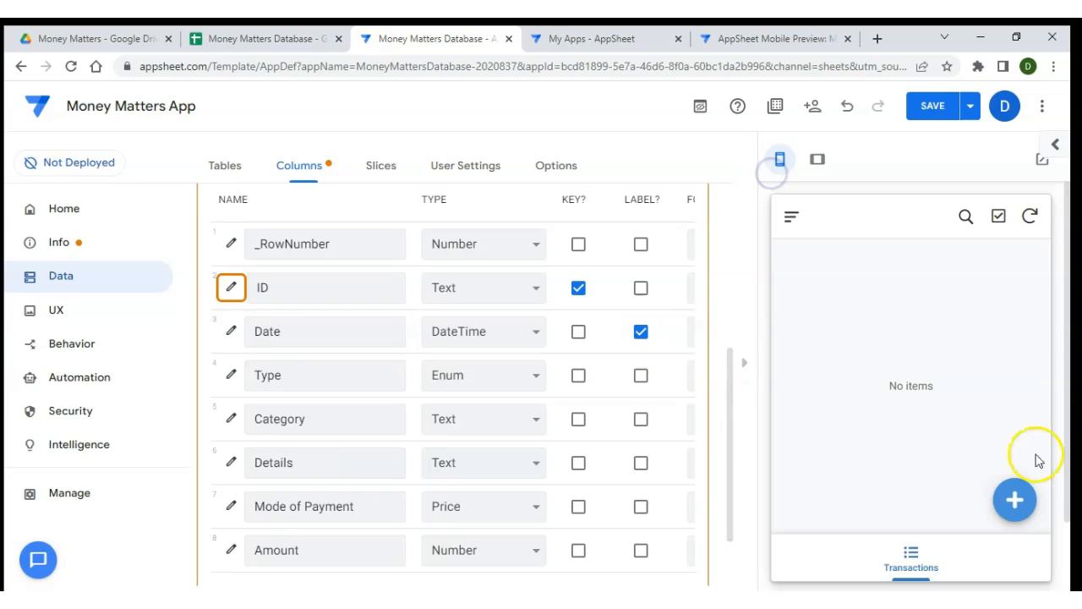
{"action": "left_click", "coordinate": [1032, 502]}
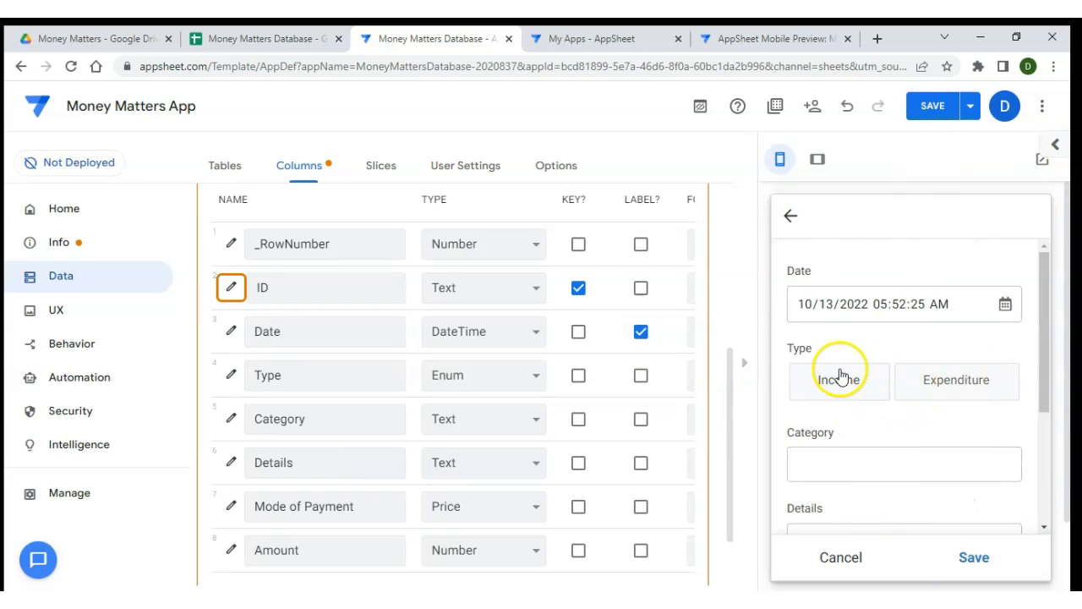
Set the Type column's input mode to Stack and apply it to the transaction form
{"action": "left_click", "coordinate": [229, 376]}
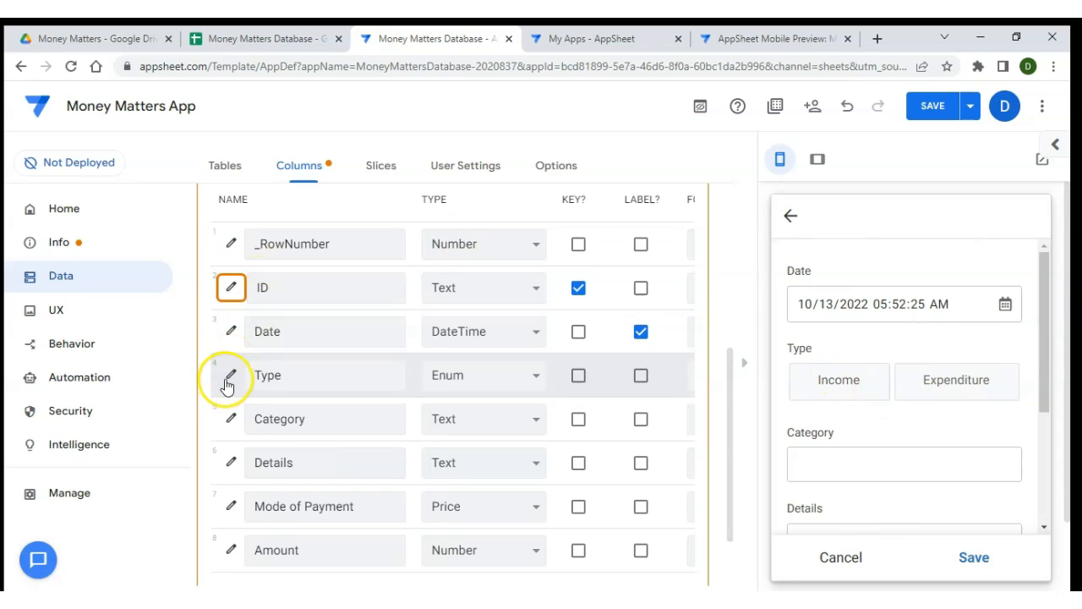
{"action": "scroll", "coordinate": [370, 364], "scroll_direction": "down", "scroll_amount": 5}
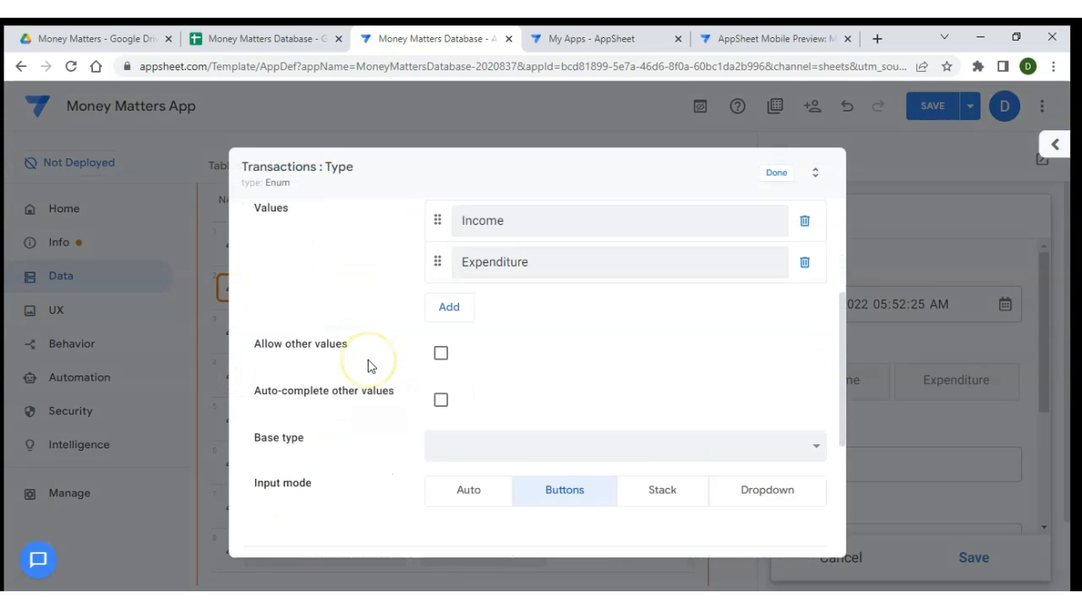
{"action": "left_click", "coordinate": [655, 357]}
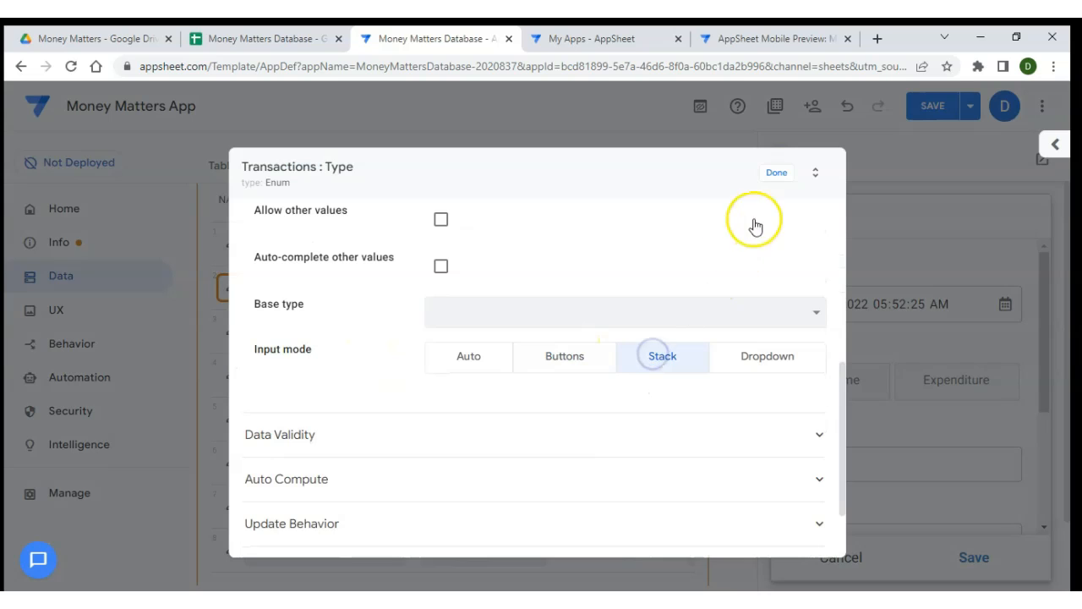
{"action": "left_click", "coordinate": [776, 175]}
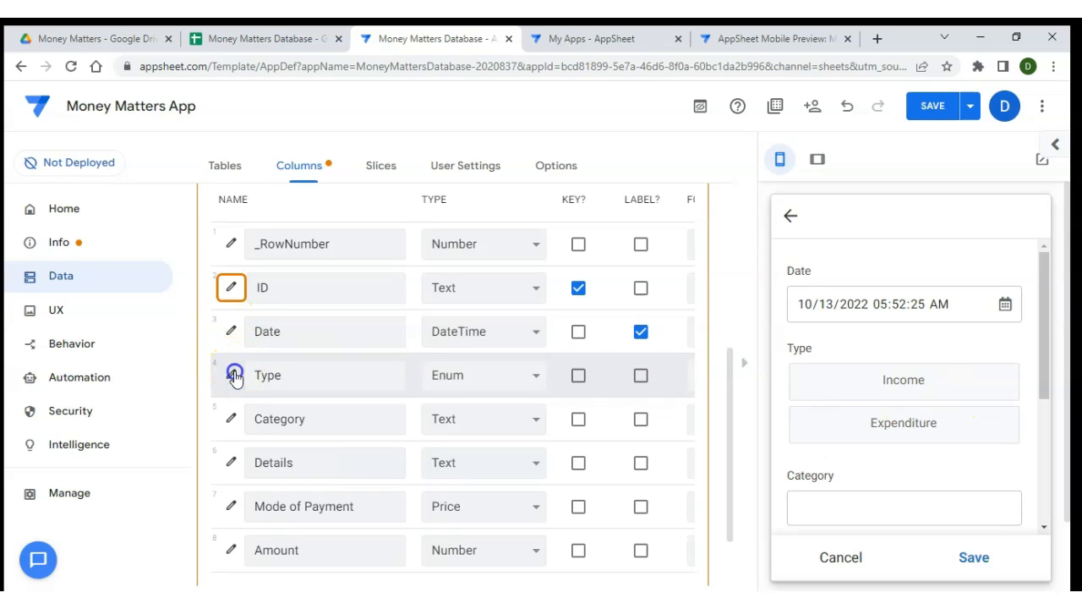
Set the Type column's input mode to Dropdown and open the Type choices in the preview form
{"action": "left_click", "coordinate": [231, 375]}
{"action": "scroll", "coordinate": [444, 385], "scroll_direction": "down", "scroll_amount": 2}
{"action": "scroll", "coordinate": [444, 385], "scroll_direction": "down", "scroll_amount": 2}
{"action": "left_click", "coordinate": [752, 380]}
{"action": "left_click", "coordinate": [777, 172]}
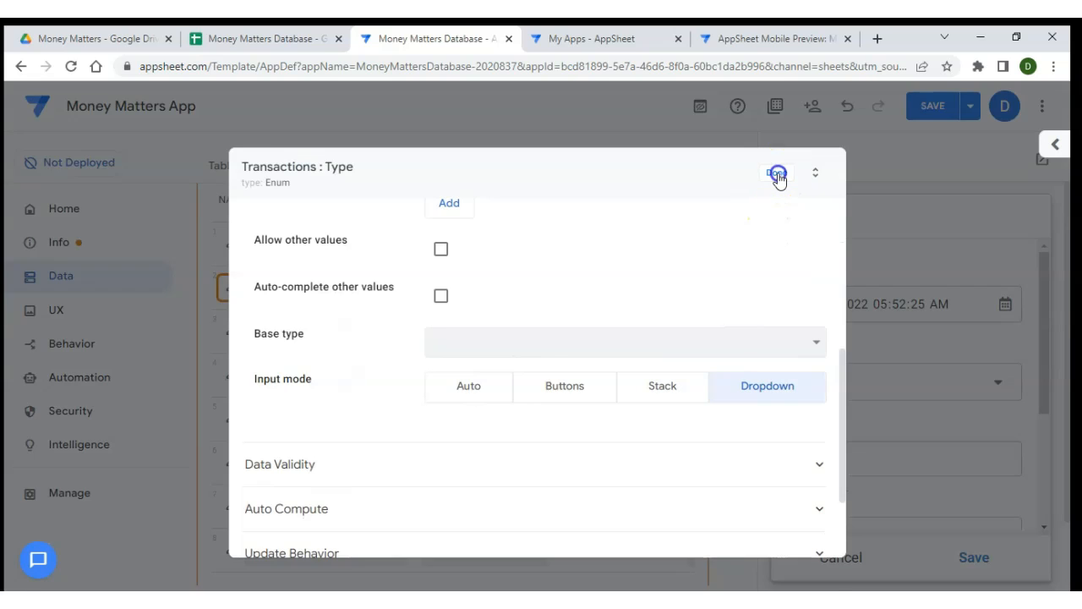
{"action": "left_click", "coordinate": [921, 402]}
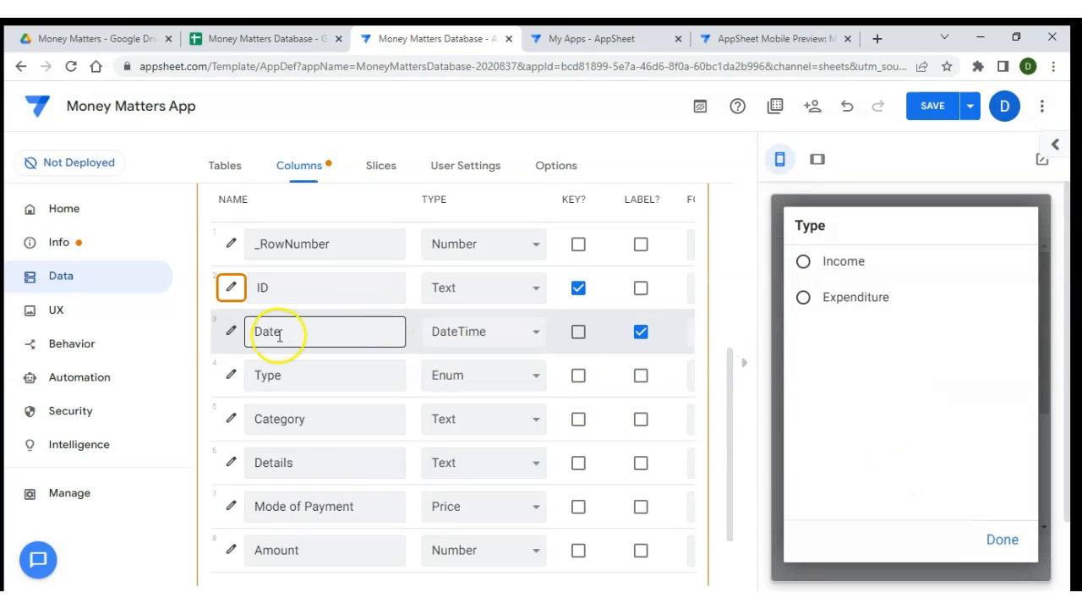
Set the Type column's input mode back to Buttons and apply the column definition
{"action": "left_click", "coordinate": [230, 378]}
{"action": "scroll", "coordinate": [484, 394], "scroll_direction": "down", "scroll_amount": 3}
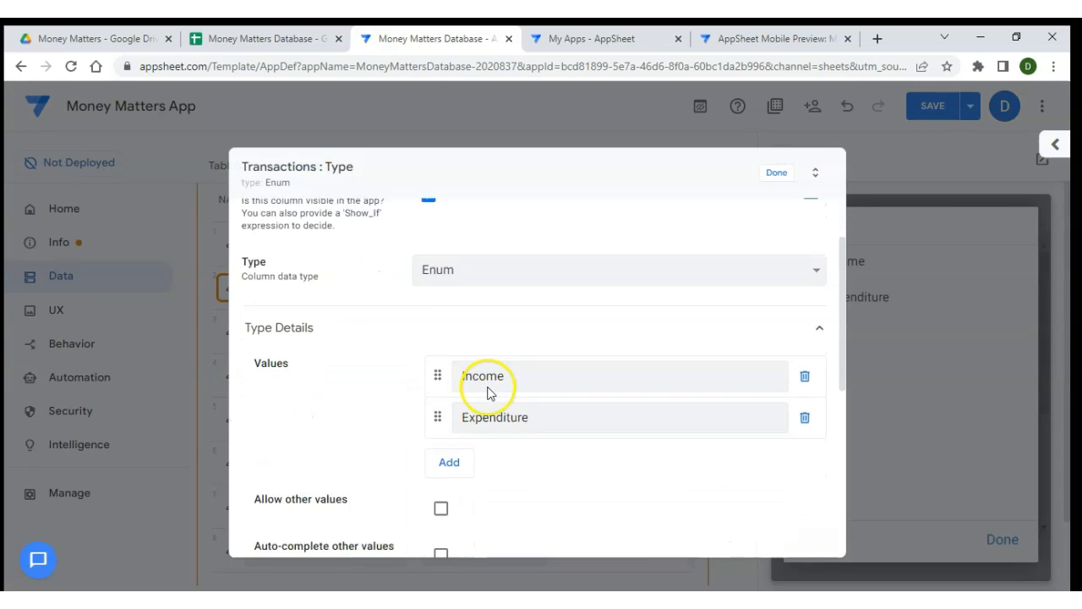
{"action": "scroll", "coordinate": [494, 391], "scroll_direction": "down", "scroll_amount": 1}
{"action": "left_click", "coordinate": [537, 408]}
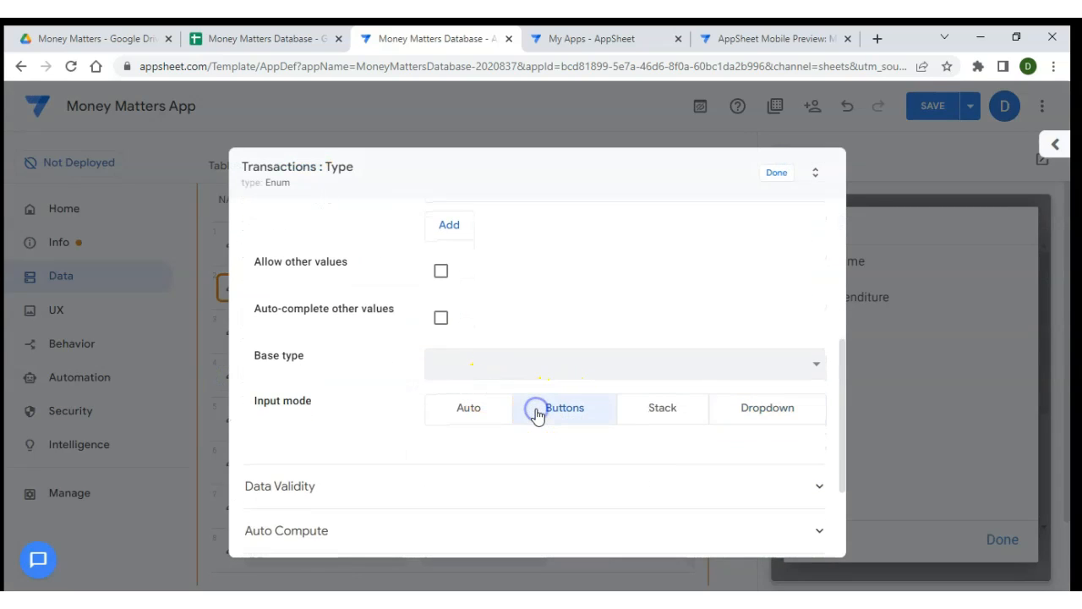
{"action": "left_click", "coordinate": [776, 172]}
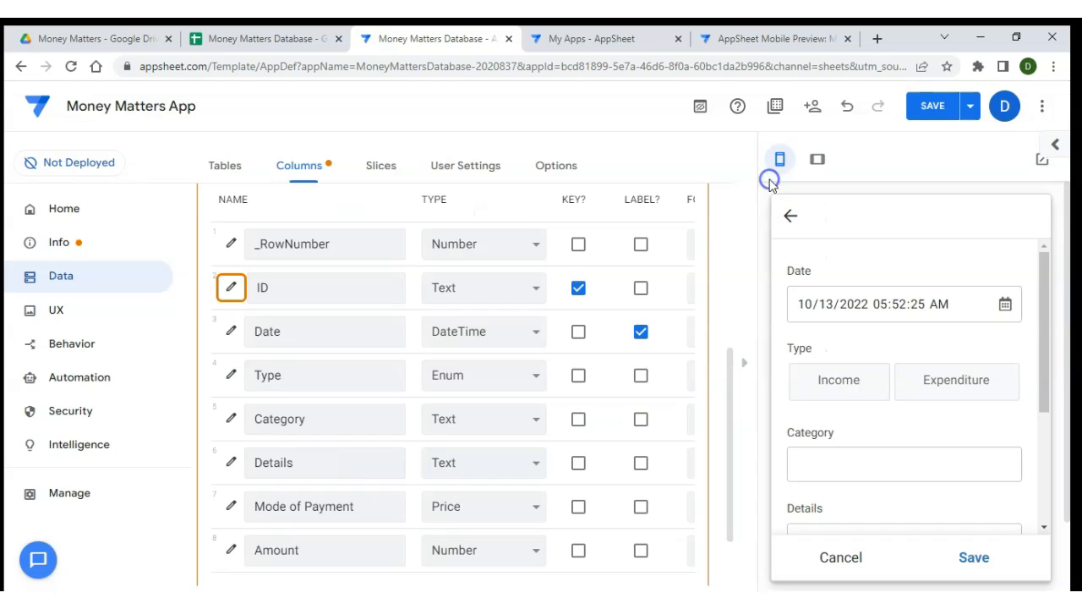
Change the Category column's data type to Enum
{"action": "scroll", "coordinate": [391, 344], "scroll_direction": "down", "scroll_amount": 1}
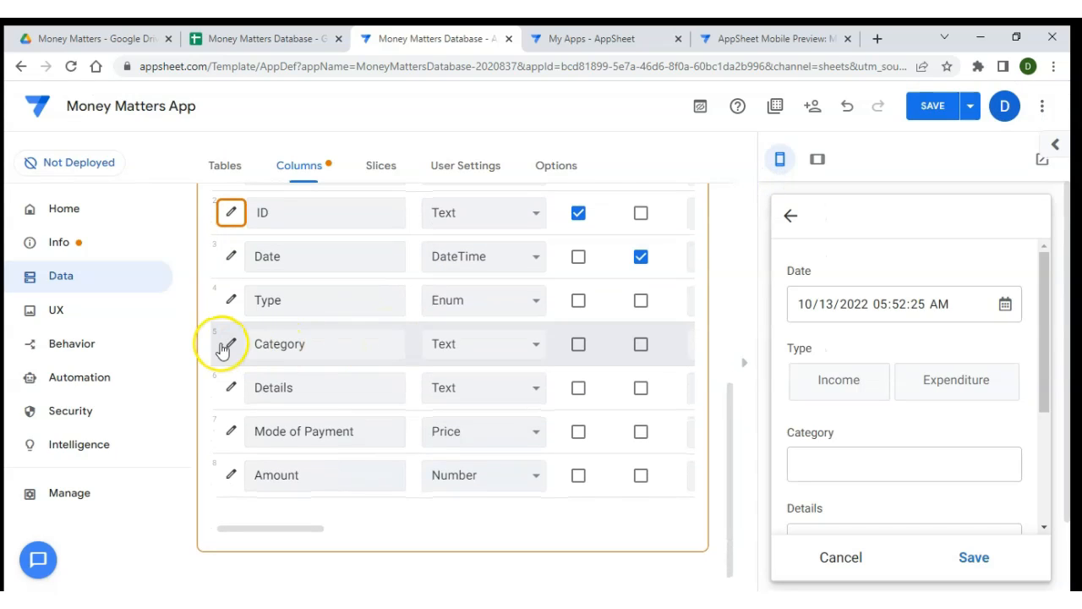
{"action": "left_click", "coordinate": [463, 349]}
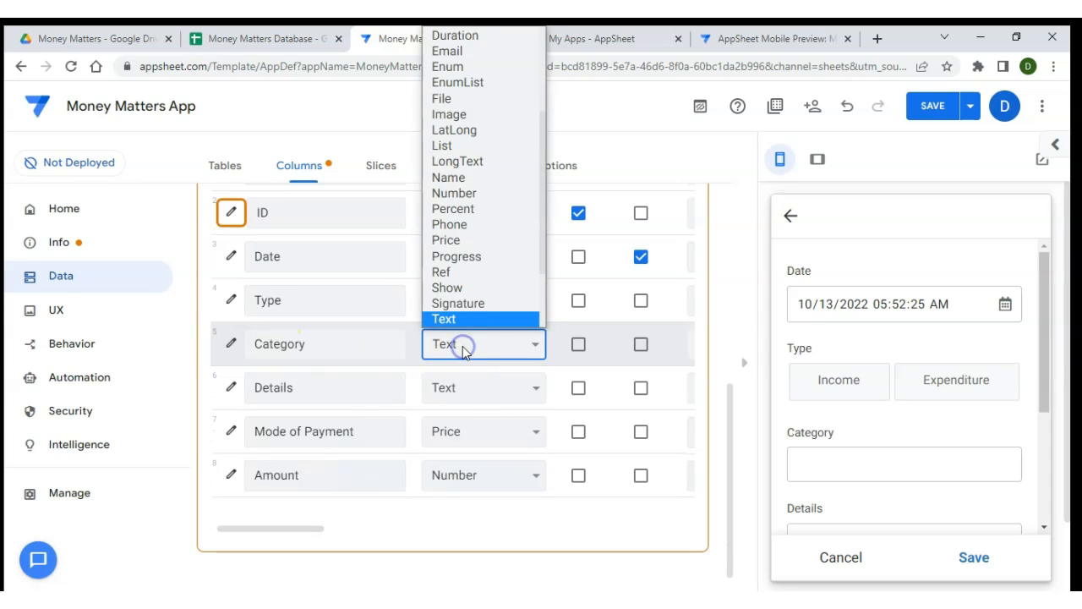
{"action": "left_click", "coordinate": [470, 67]}
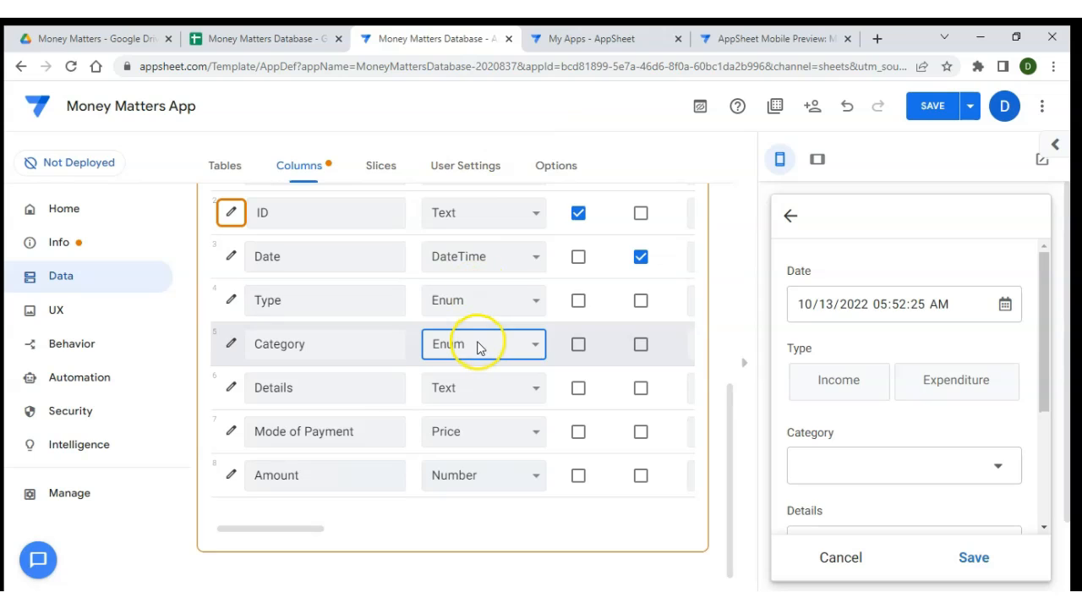
Start a Valid If formula for the Category column with an IF function whose condition is [Type]="Income"
{"action": "left_click", "coordinate": [233, 343]}
{"action": "scroll", "coordinate": [392, 403], "scroll_direction": "down", "scroll_amount": 2}
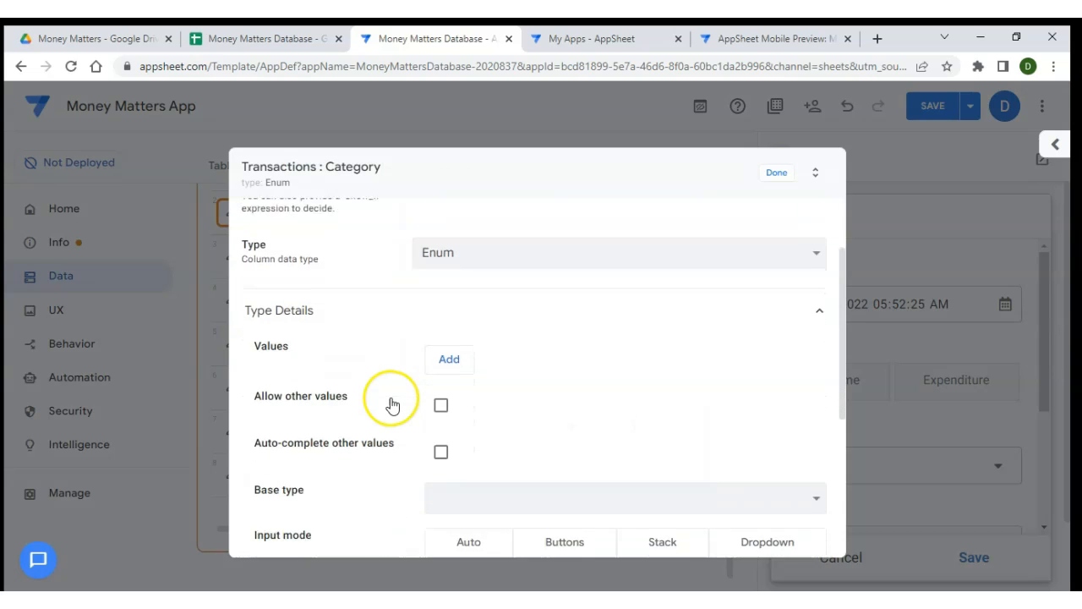
{"action": "scroll", "coordinate": [391, 403], "scroll_direction": "down", "scroll_amount": 2}
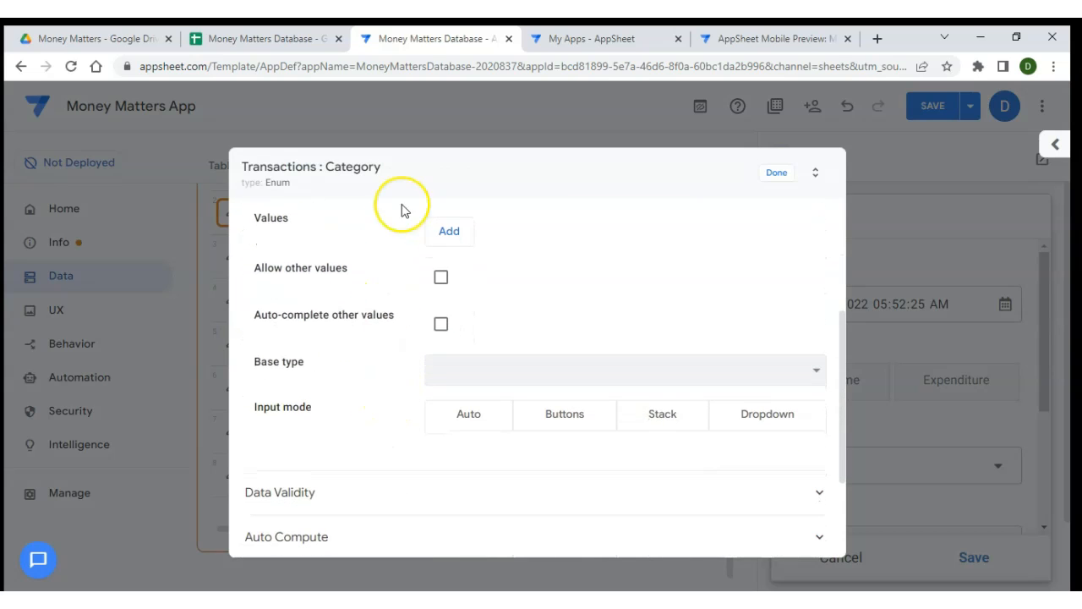
{"action": "scroll", "coordinate": [340, 404], "scroll_direction": "down", "scroll_amount": 1}
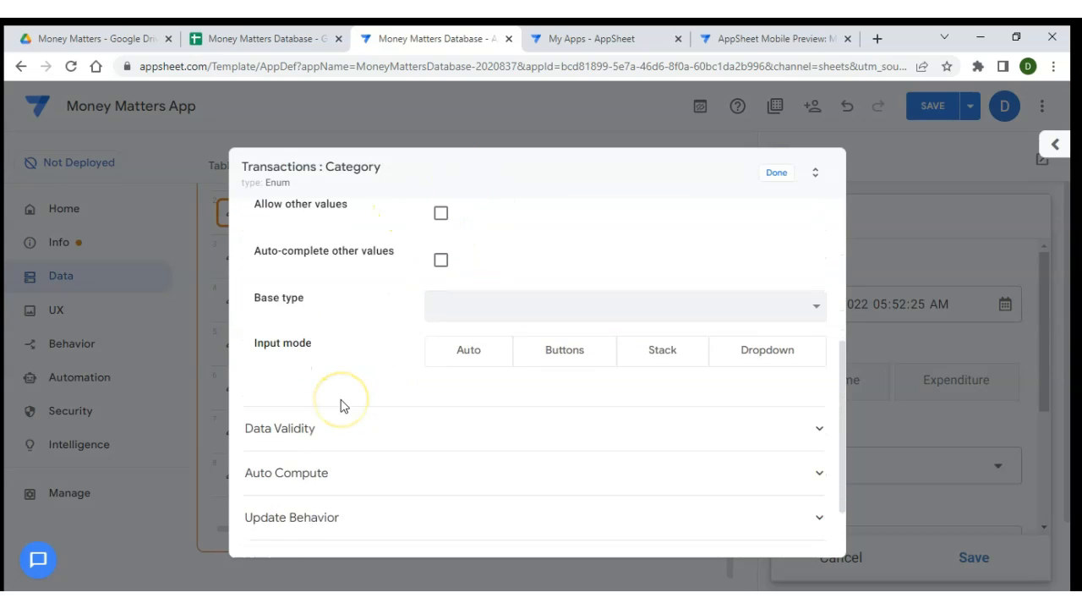
{"action": "scroll", "coordinate": [340, 404], "scroll_direction": "down", "scroll_amount": 1}
{"action": "left_click", "coordinate": [401, 361]}
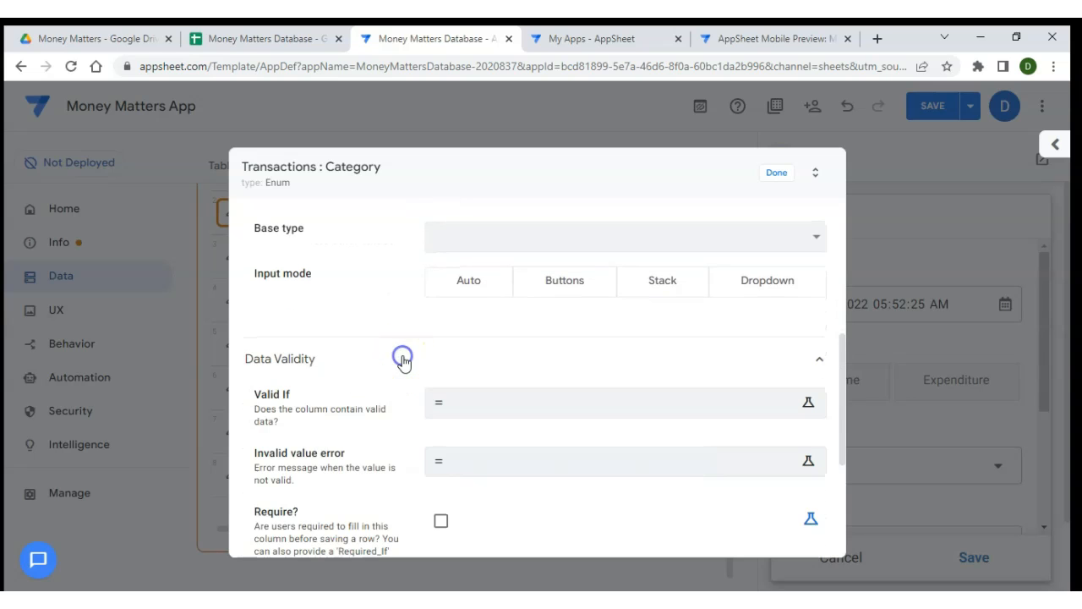
{"action": "scroll", "coordinate": [312, 377], "scroll_direction": "down", "scroll_amount": 1}
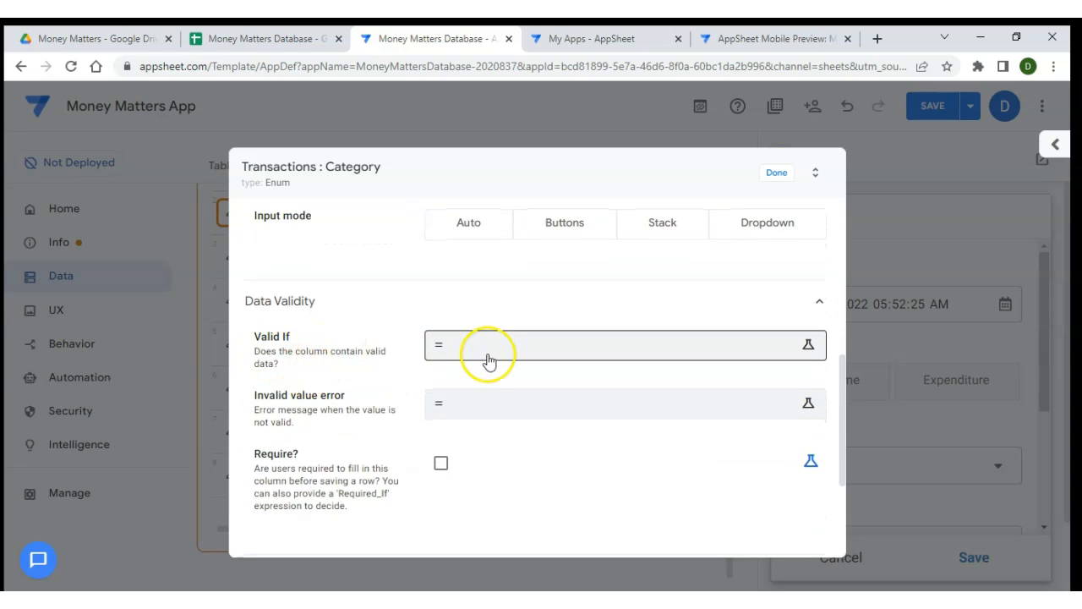
{"action": "left_click", "coordinate": [465, 346]}
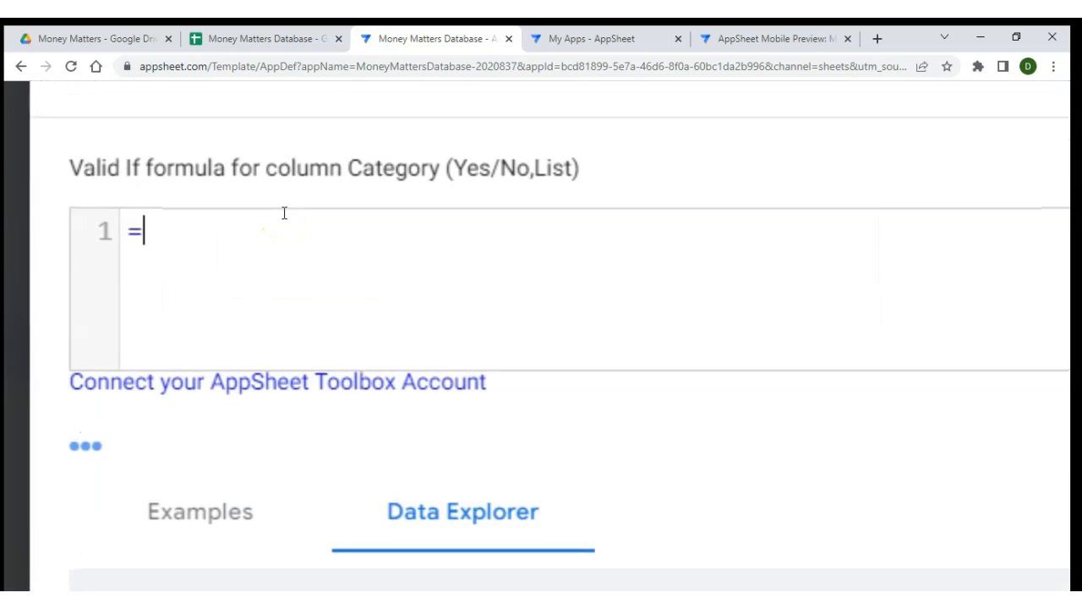
{"action": "type", "text": "if"}
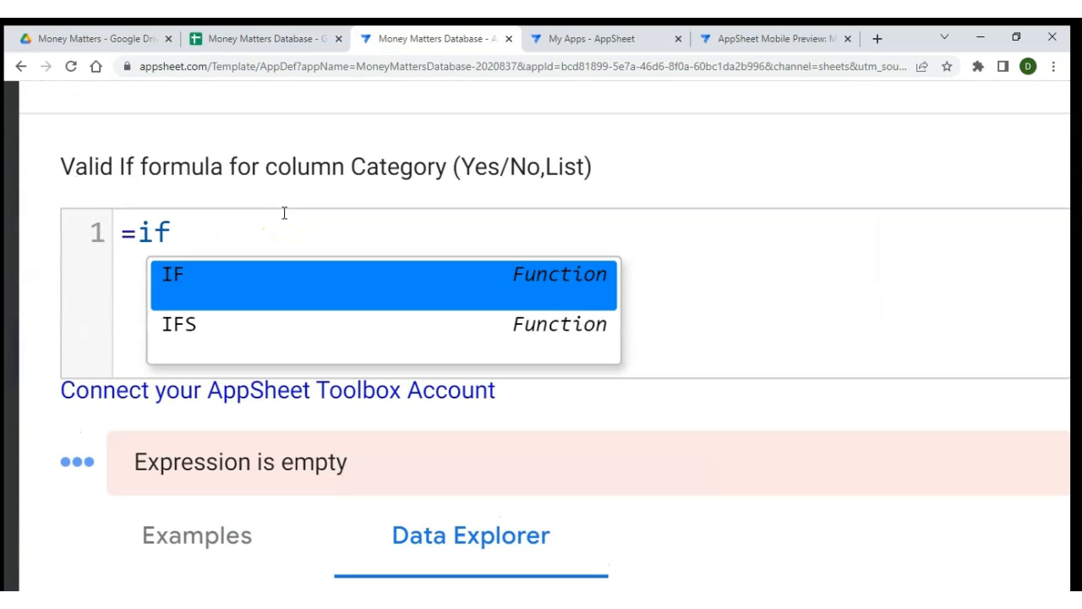
{"action": "type", "text": "("}
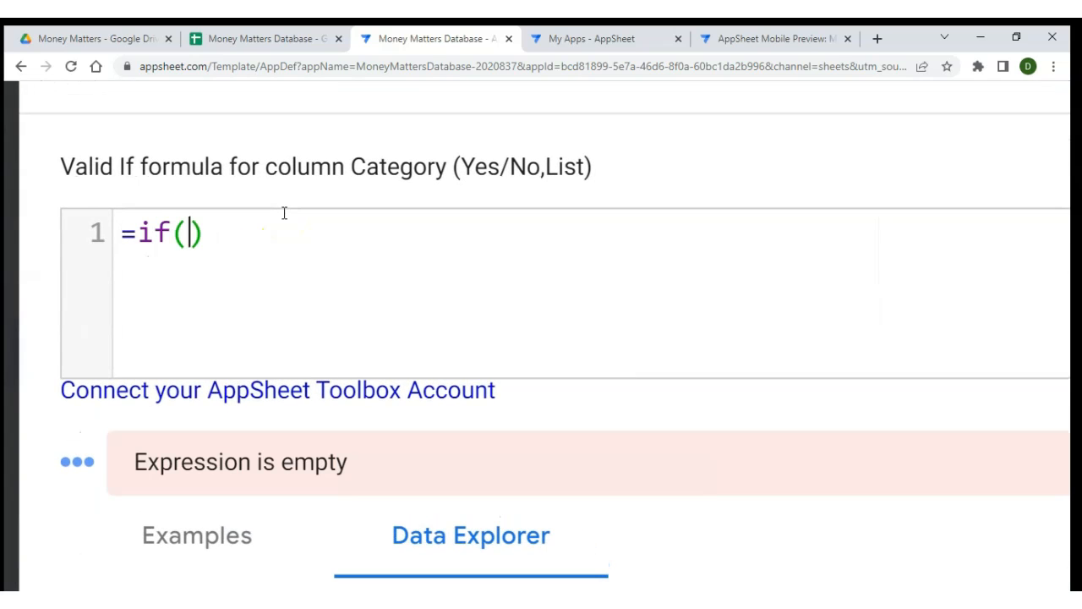
{"action": "type", "text": "["}
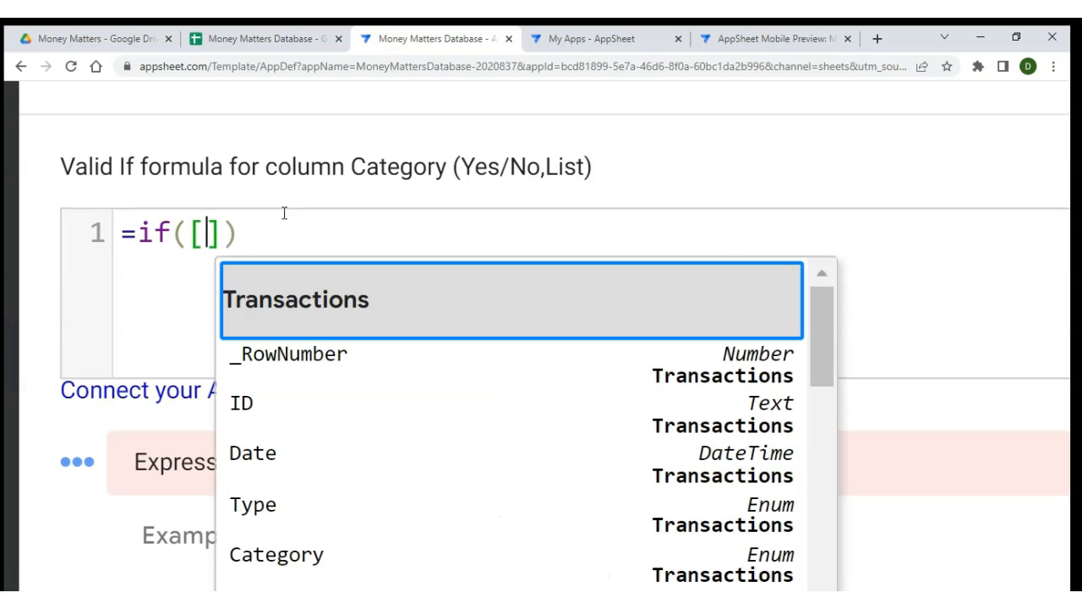
{"action": "type", "text": "typ"}
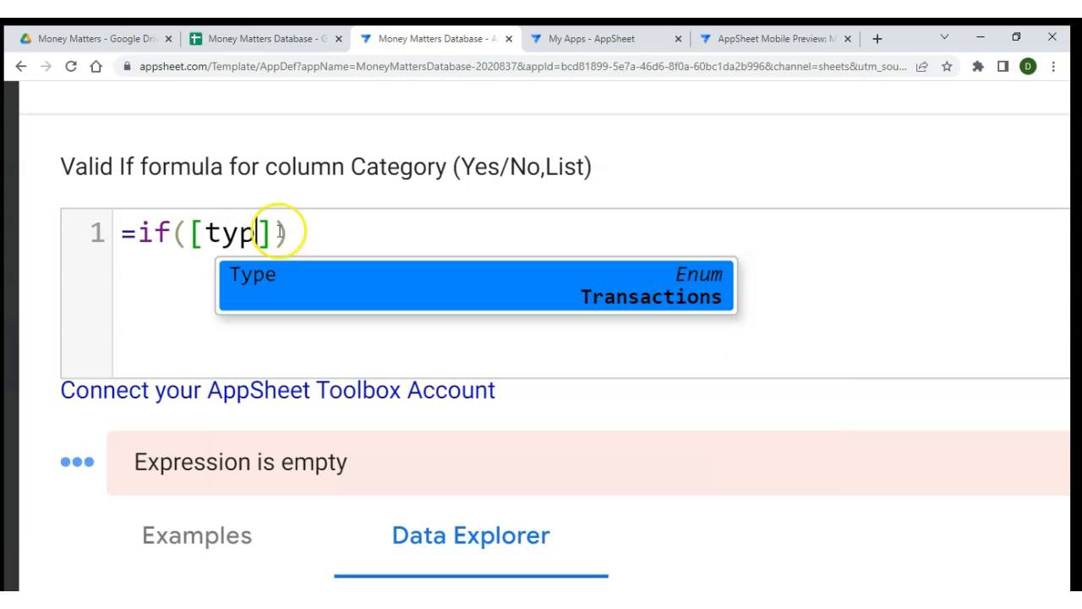
{"action": "left_click", "coordinate": [283, 262]}
{"action": "type", "text": "=\""}
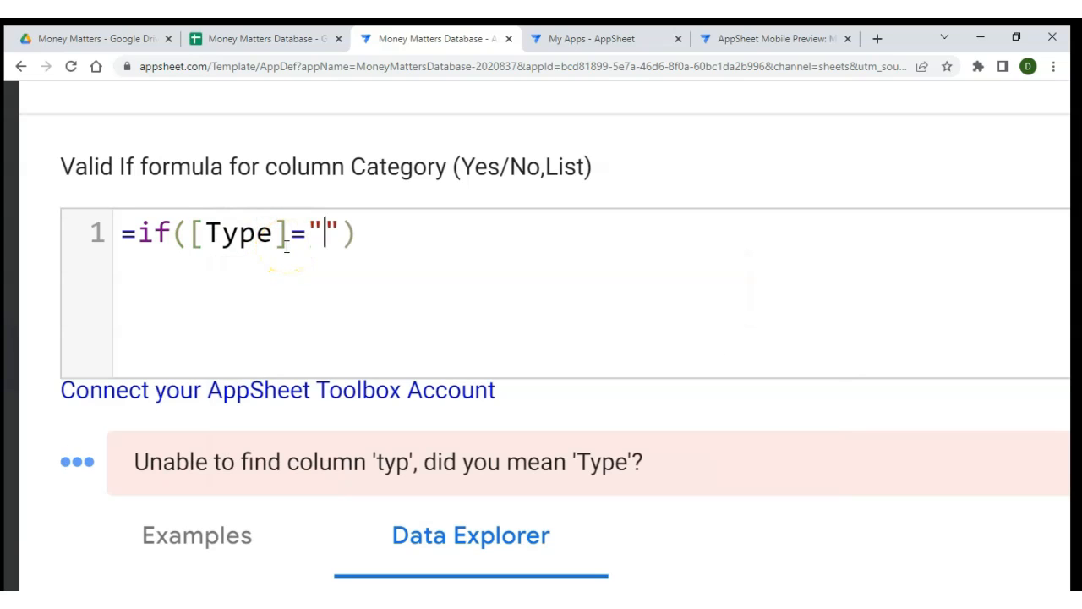
{"action": "type", "text": "Income"}
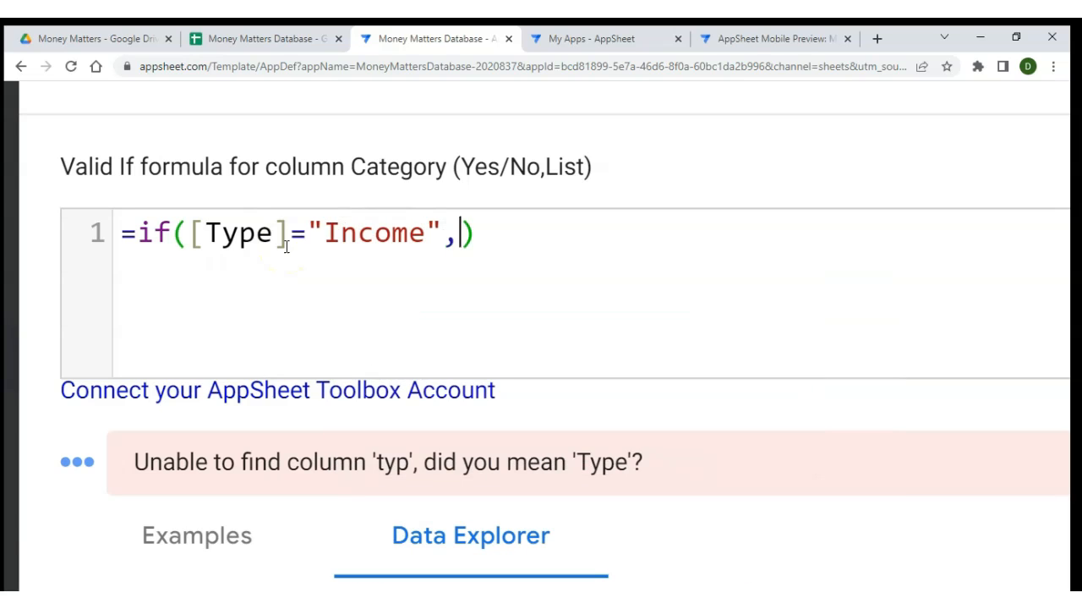
Add a LIST function as the formula's result for Income, with the values "Employment" and "Business"
{"action": "type", "text": "List"}
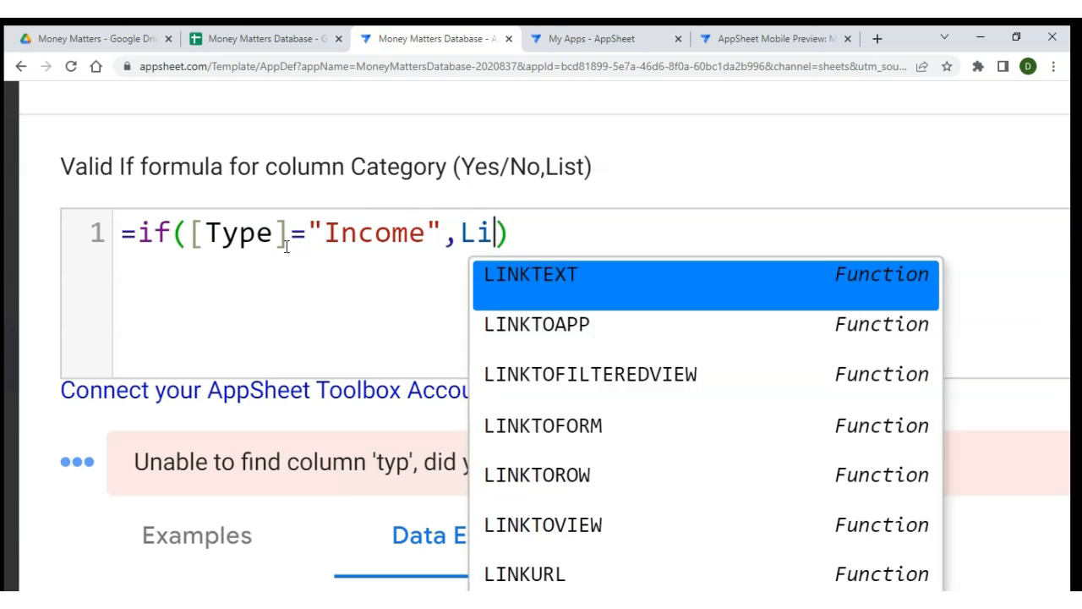
{"action": "key", "text": "Return"}
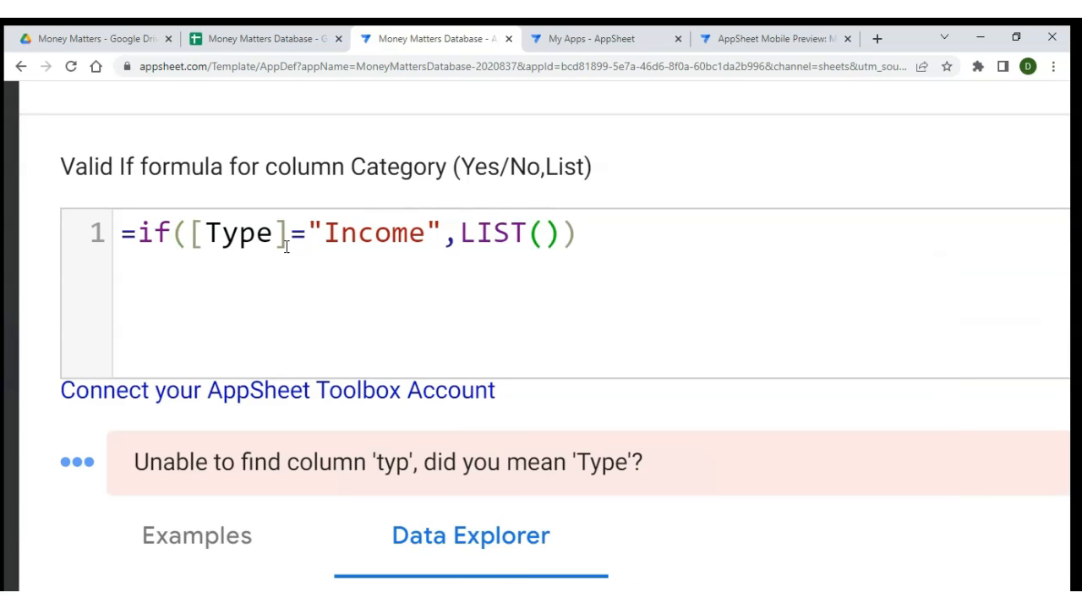
{"action": "type", "text": "\""}
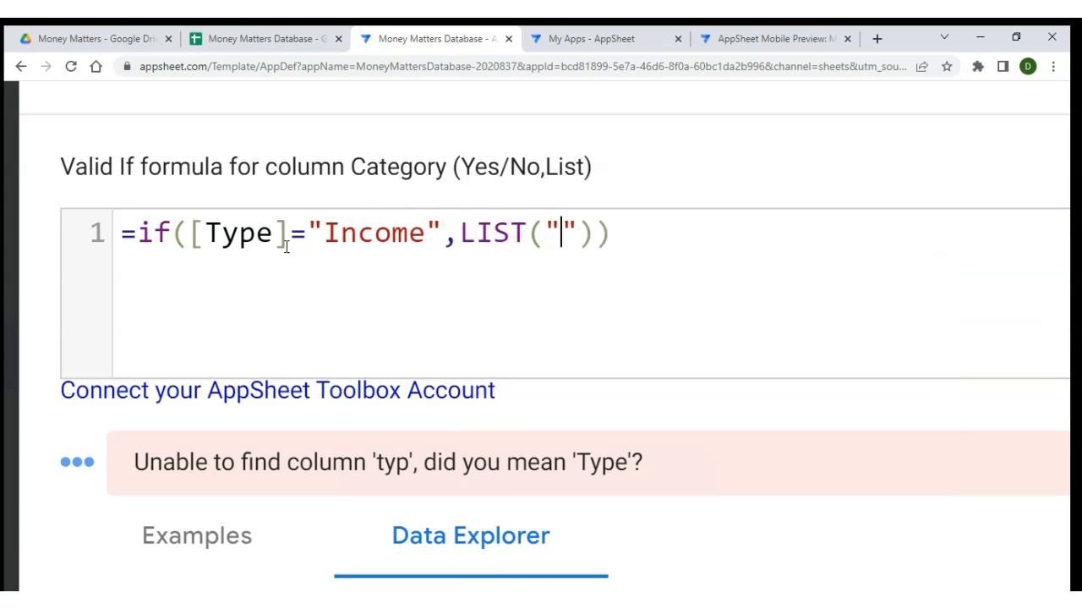
{"action": "type", "text": "Employment"}
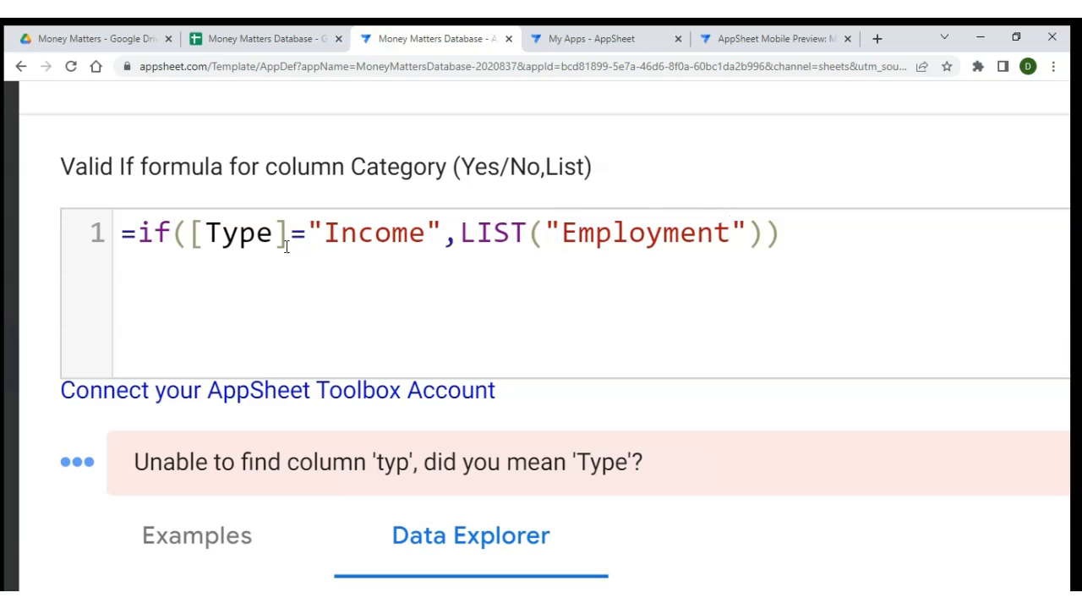
{"action": "type", "text": "\",\""}
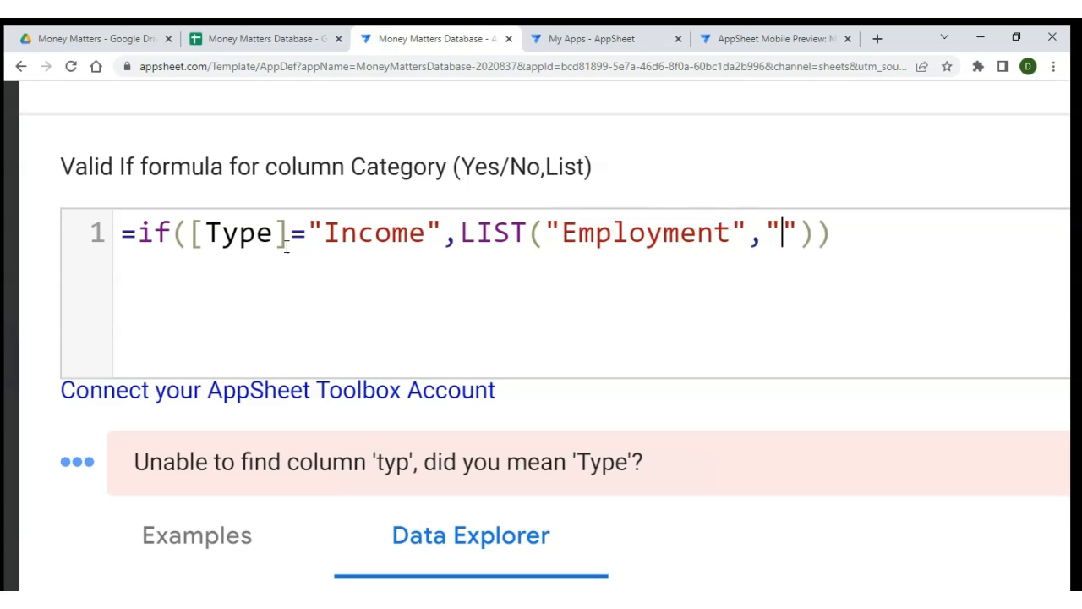
{"action": "type", "text": "Business"}
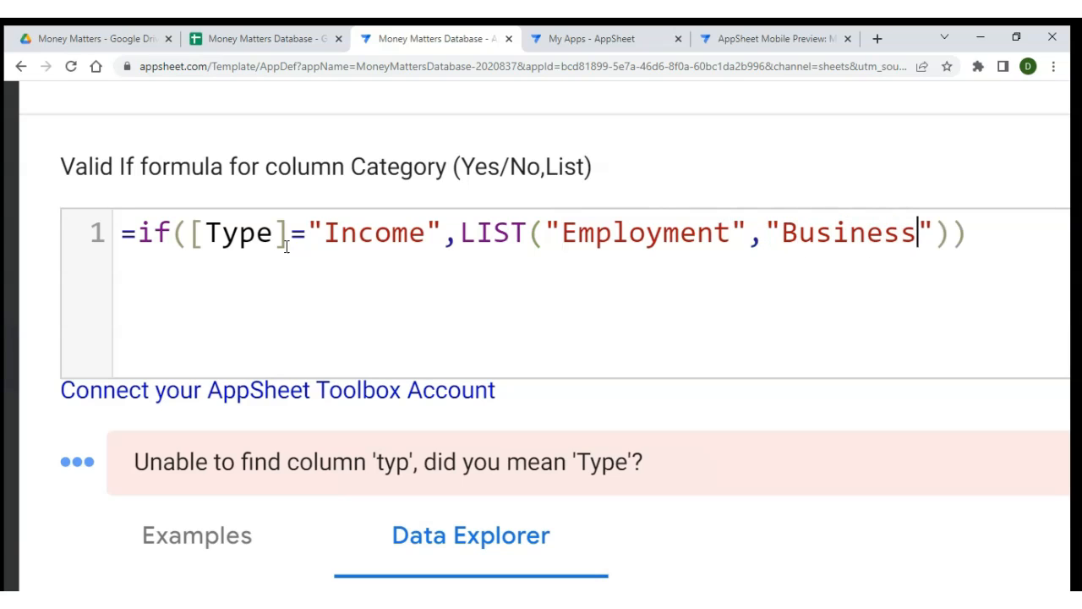
Extend the Income category list in the formula with the values "Investment" and "Others"
{"action": "type", "text": "\","}
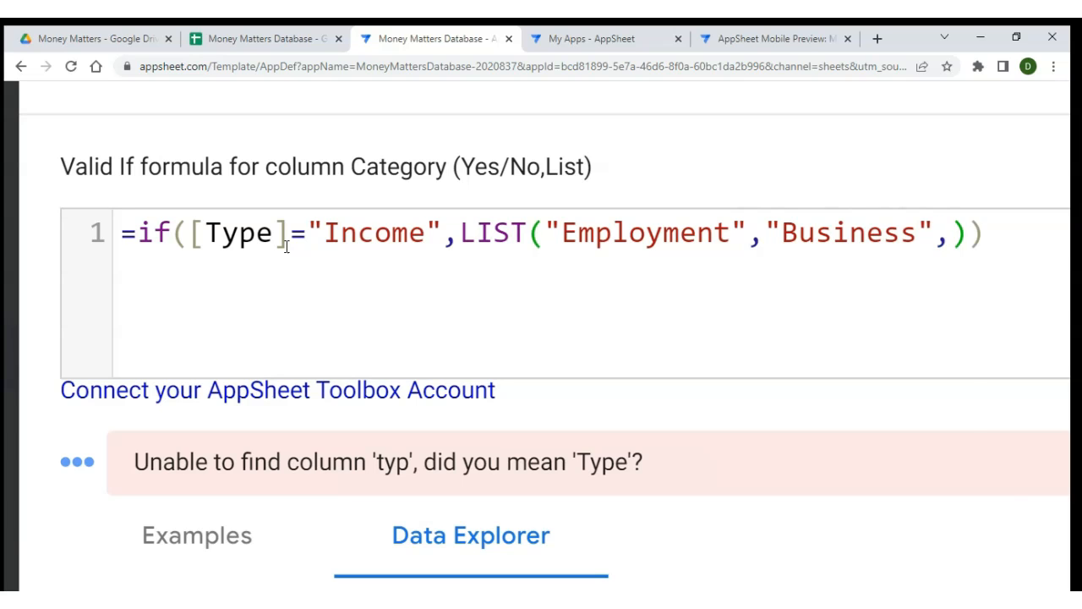
{"action": "type", "text": "In"}
{"action": "scroll", "coordinate": [481, 310], "scroll_direction": "right", "scroll_amount": 5}
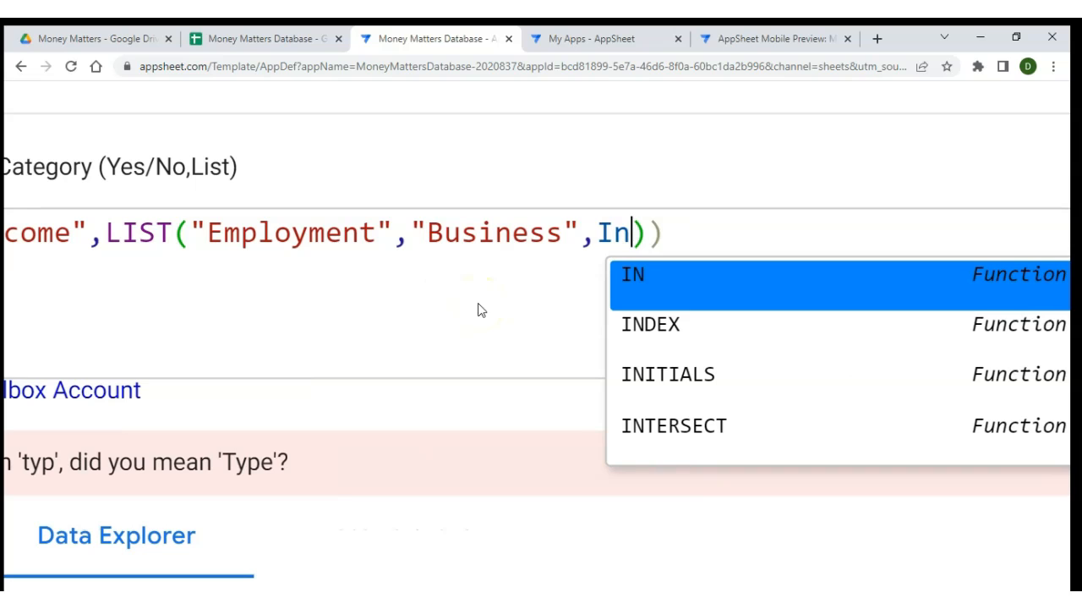
{"action": "key", "text": "BackSpace"}
{"action": "key", "text": "BackSpace"}
{"action": "type", "text": "\"Inv"}
{"action": "key", "text": "BackSpace"}
{"action": "key", "text": "BackSpace"}
{"action": "type", "text": "nvestment\""}
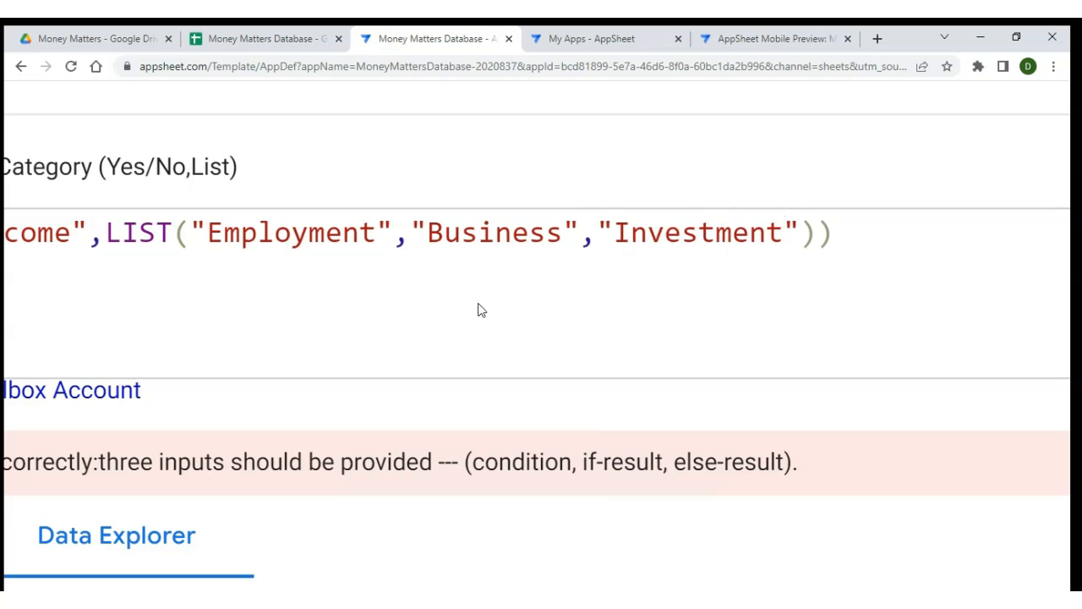
{"action": "type", "text": ",\"Others"}
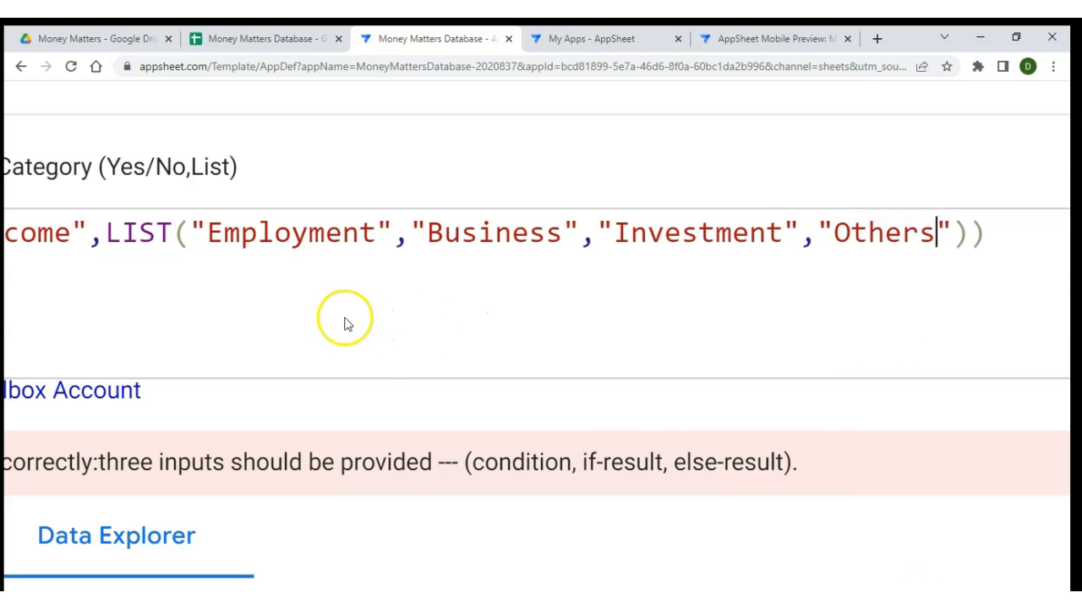
{"action": "left_click", "coordinate": [974, 231]}
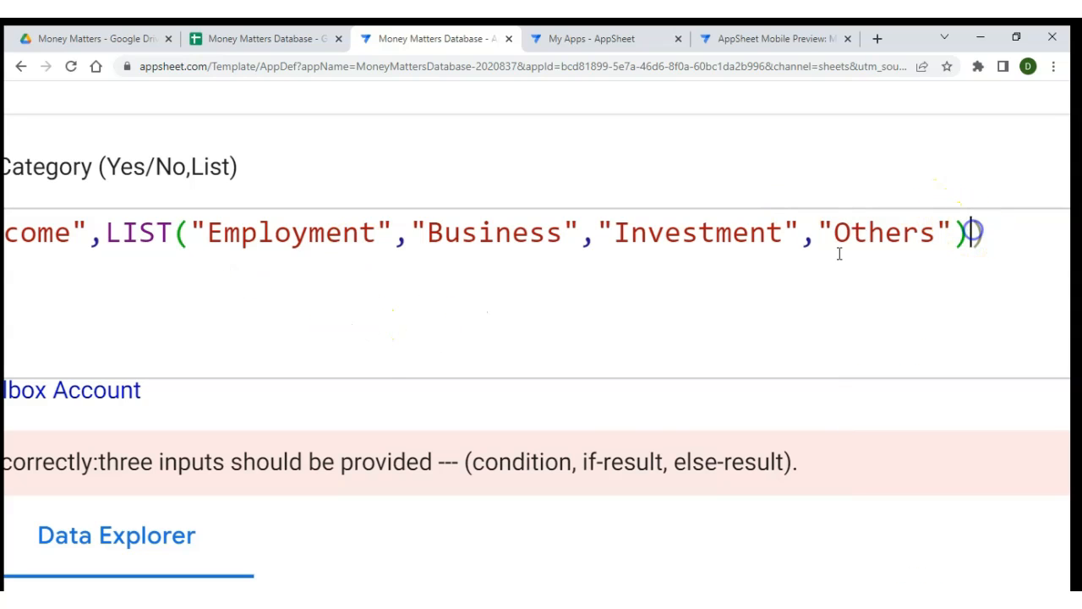
Add a second LIST function as the IF formula's else-result, with the values "Social" and "Personal"
{"action": "scroll", "coordinate": [635, 284], "scroll_direction": "left", "scroll_amount": 5}
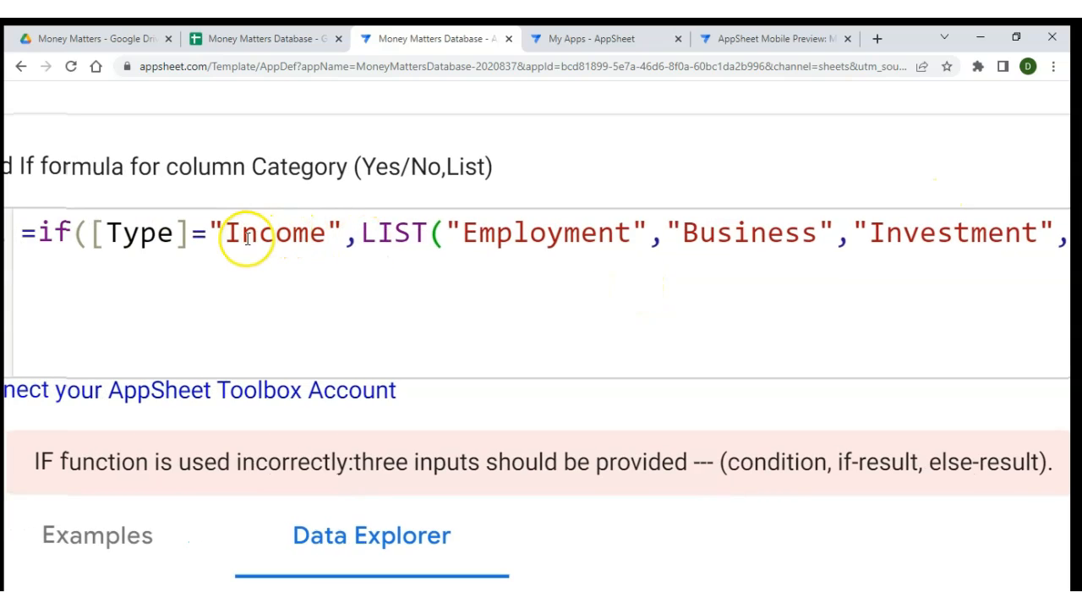
{"action": "scroll", "coordinate": [473, 245], "scroll_direction": "right", "scroll_amount": 5}
{"action": "scroll", "coordinate": [479, 243], "scroll_direction": "right", "scroll_amount": 3}
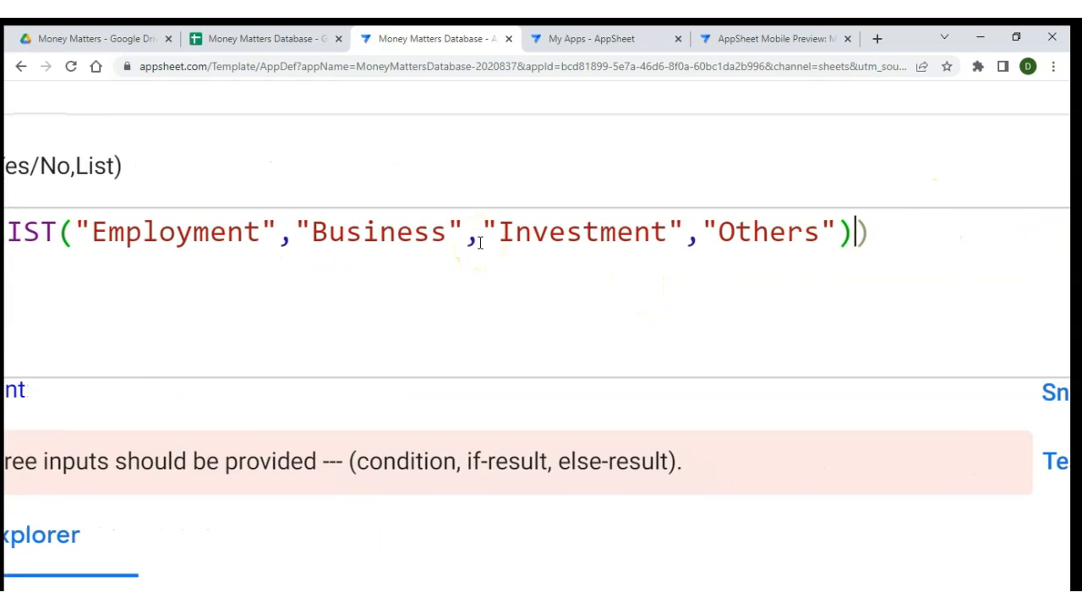
{"action": "type", "text": ","}
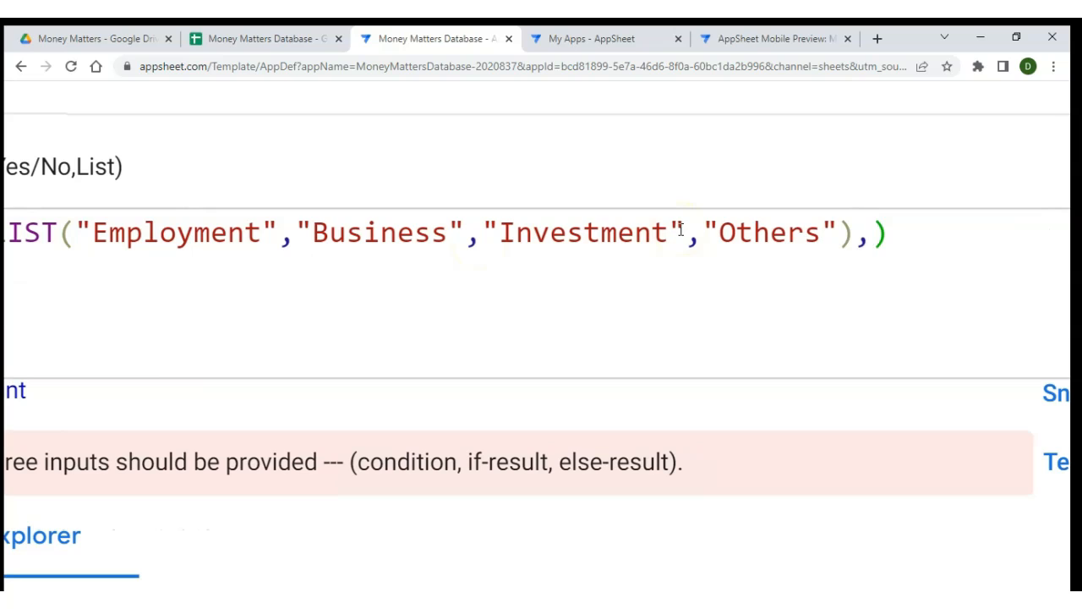
{"action": "type", "text": "LIst"}
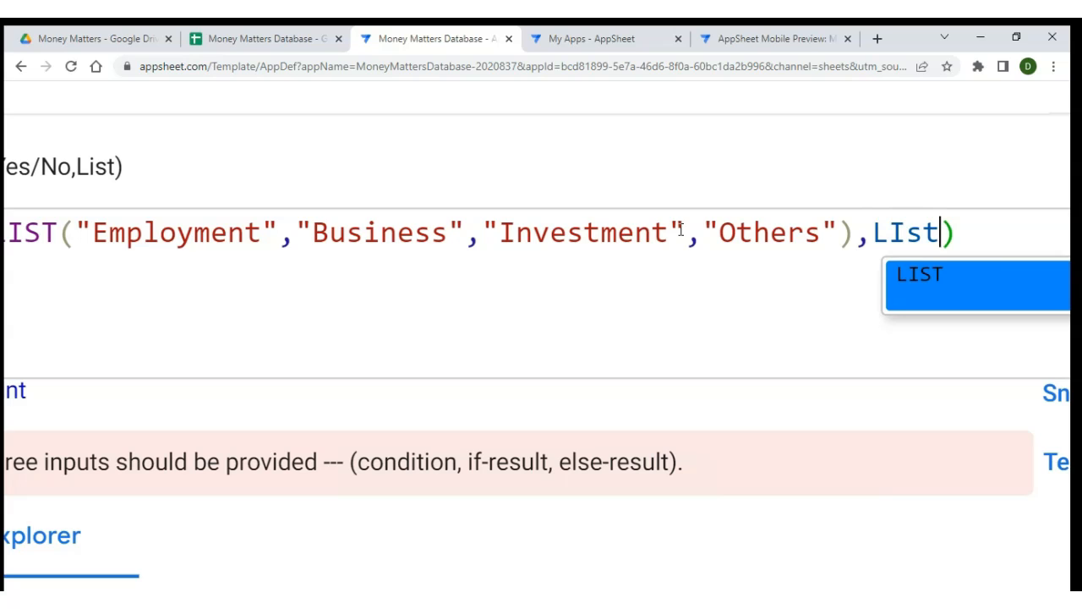
{"action": "key", "text": "Return"}
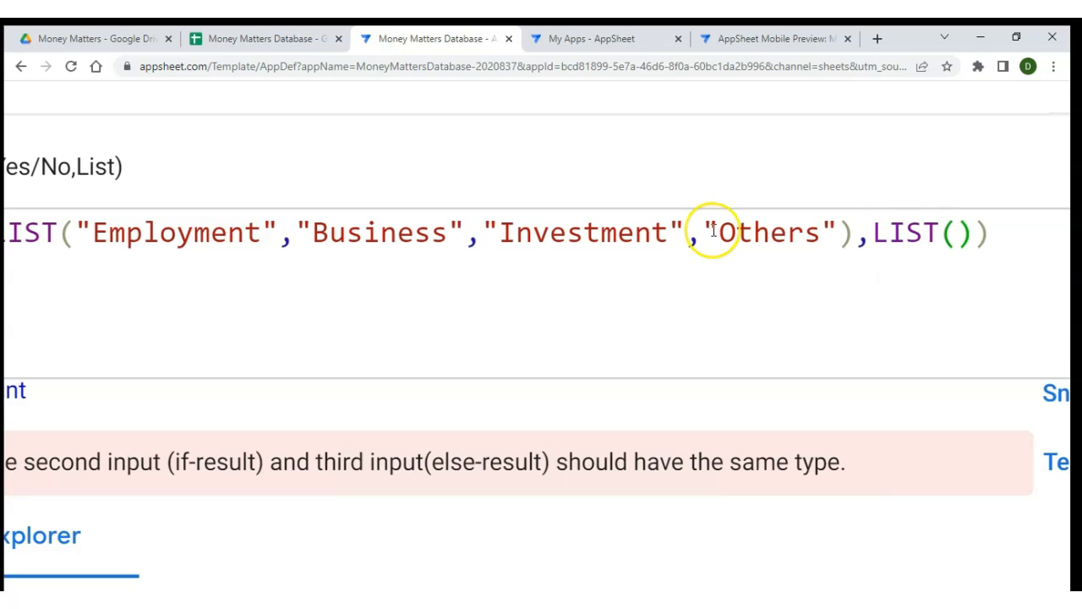
{"action": "type", "text": "\""}
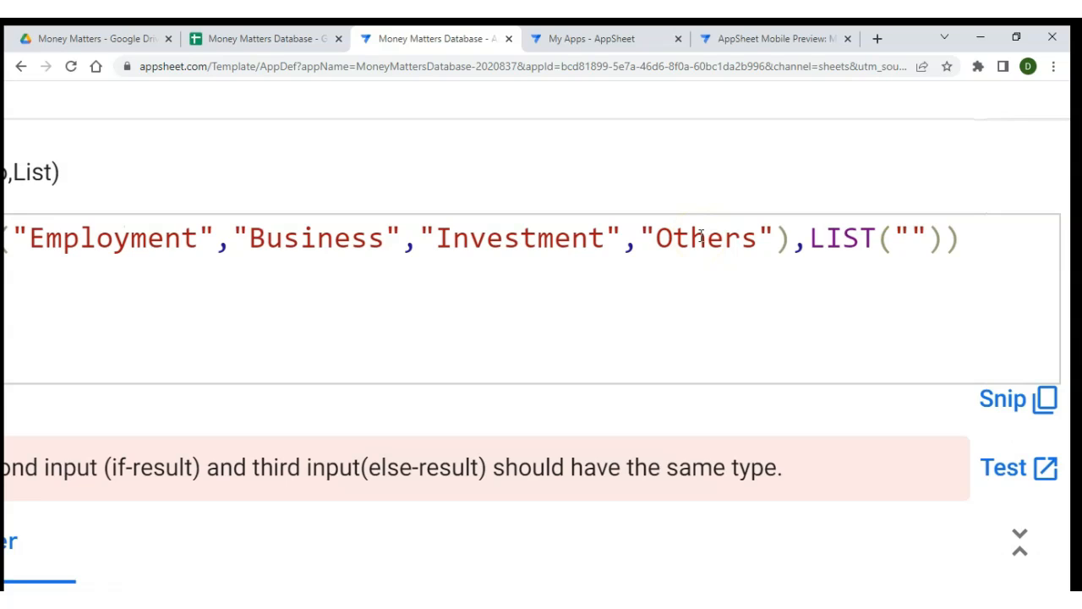
{"action": "type", "text": "Social"}
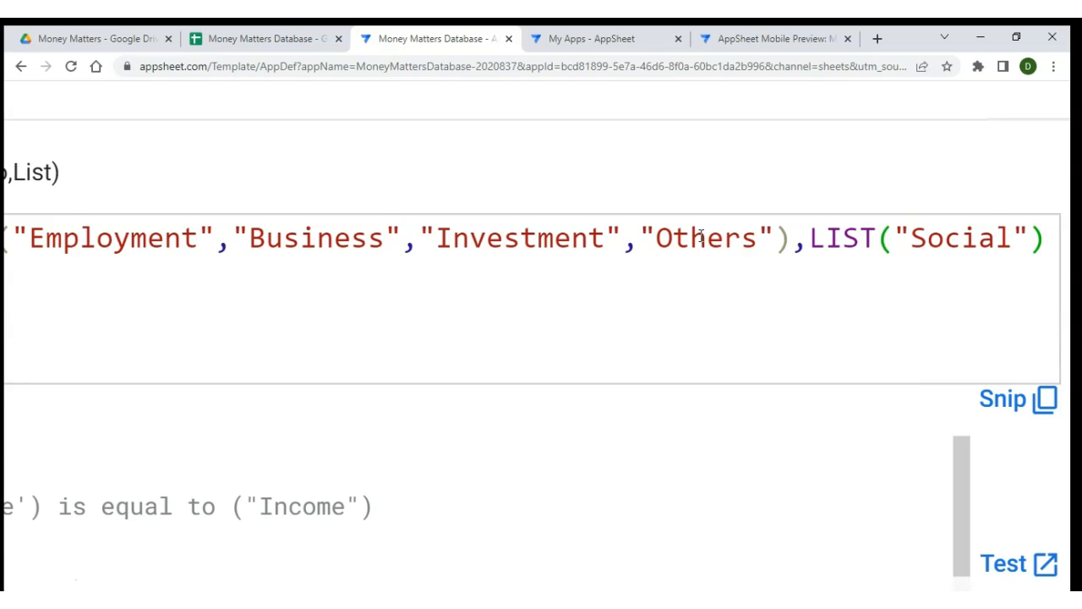
{"action": "type", "text": "\",\"Per"}
{"action": "type", "text": "sa"}
{"action": "type", "text": "onal"}
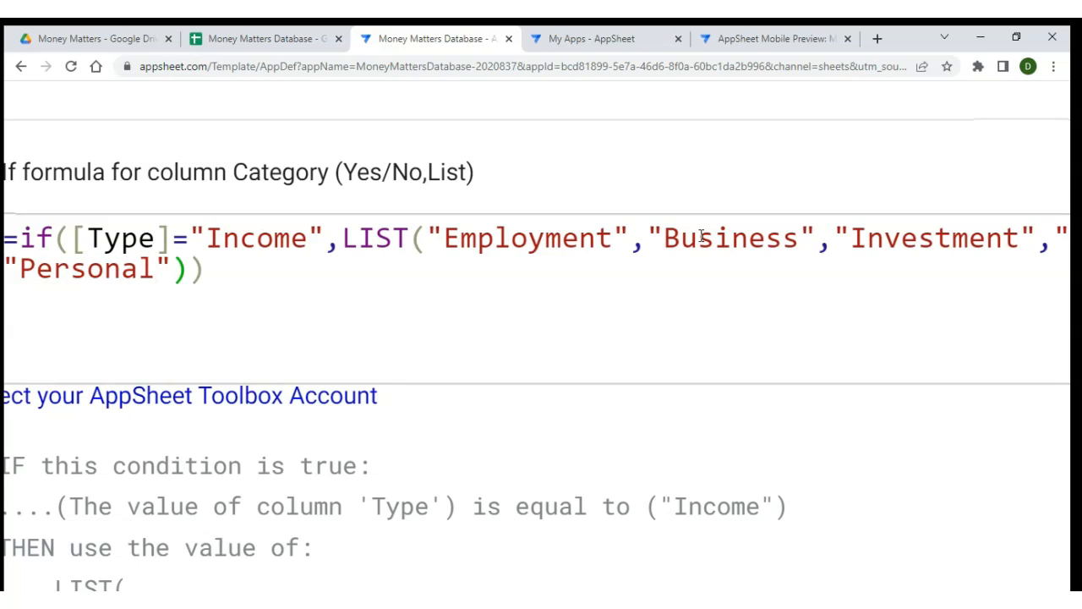
Extend the else-result category list in the formula with the values "Academic", "Work related" and "others"
{"action": "type", "text": ",\""}
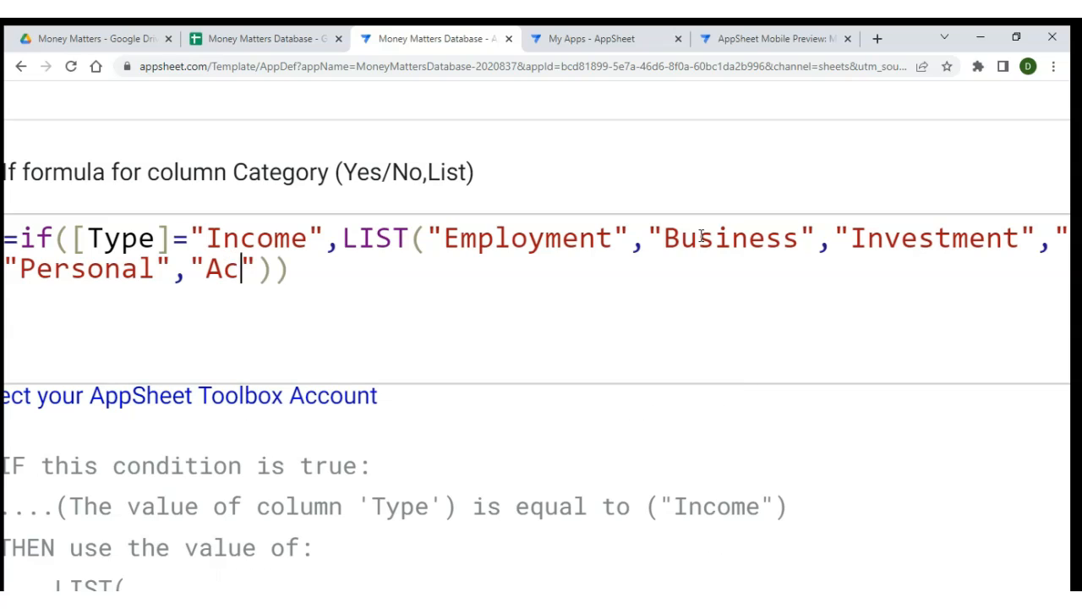
{"action": "type", "text": "Academic"}
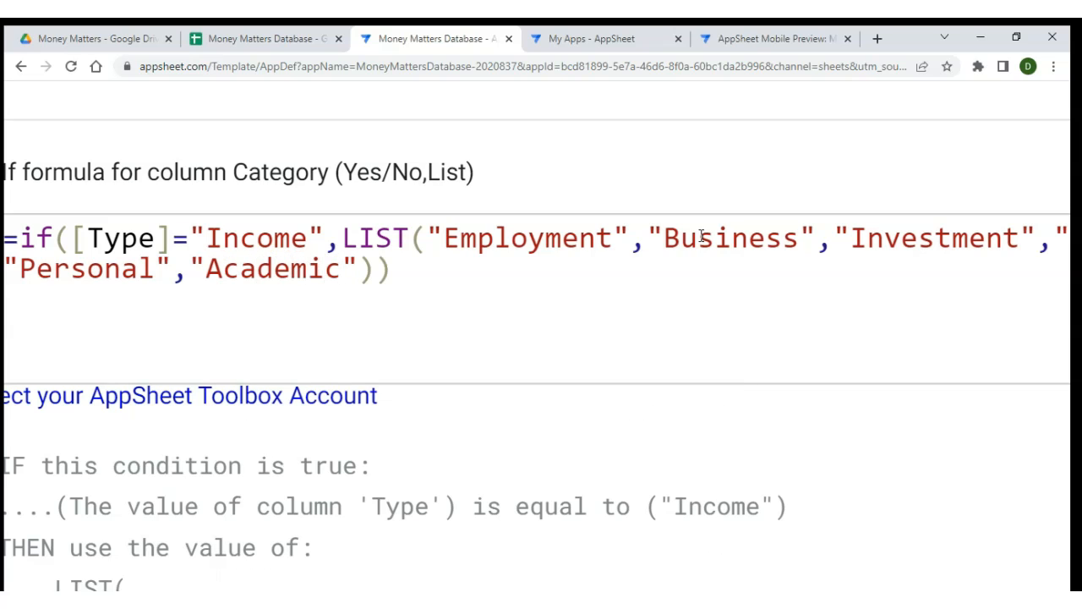
{"action": "type", "text": ",\""}
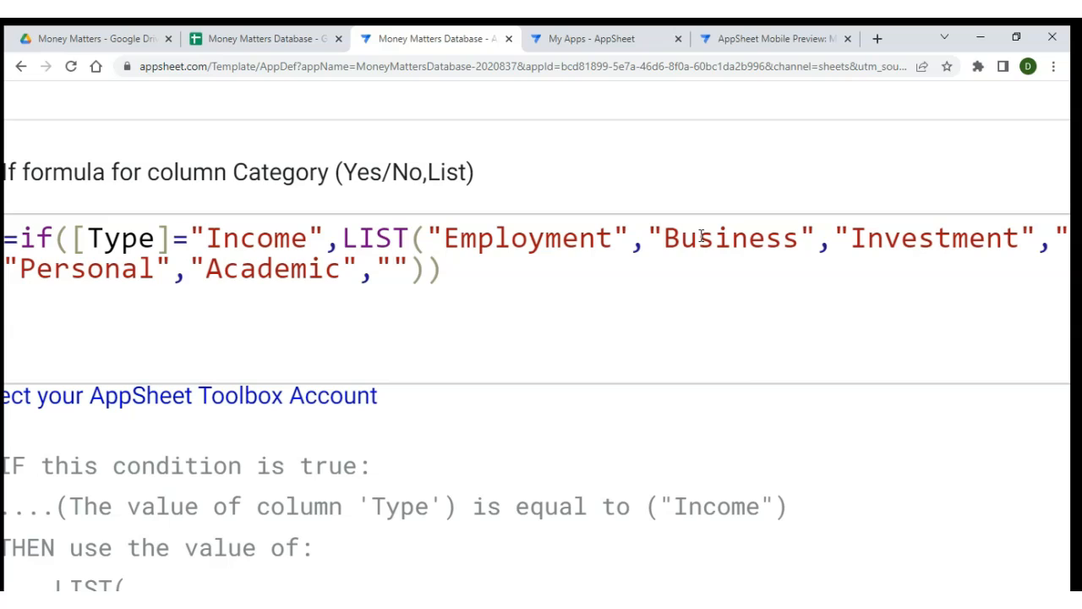
{"action": "type", "text": "Work related"}
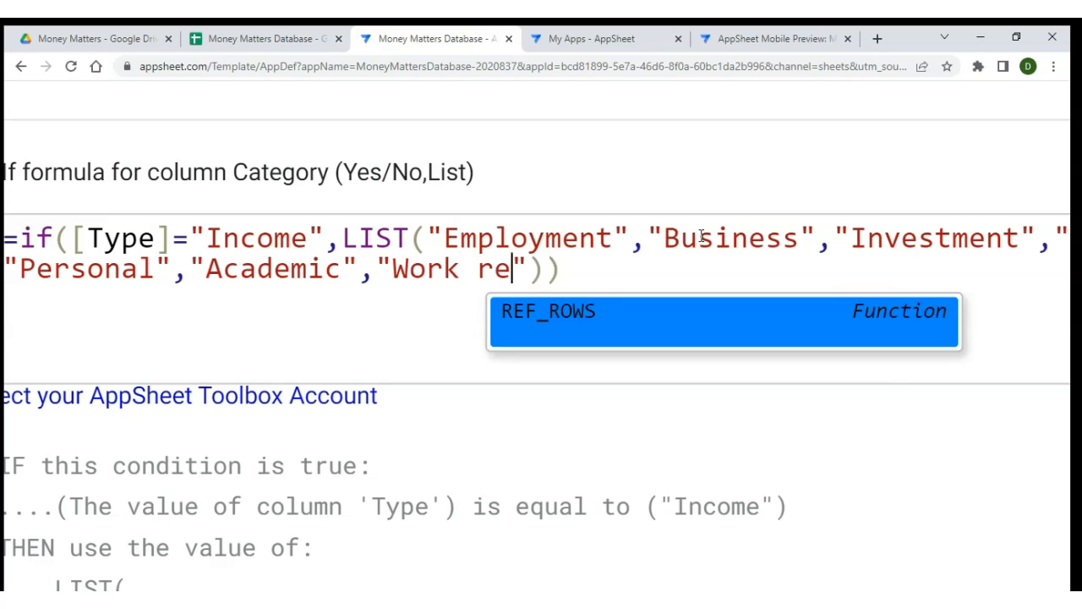
{"action": "type", "text": "\",\"others"}
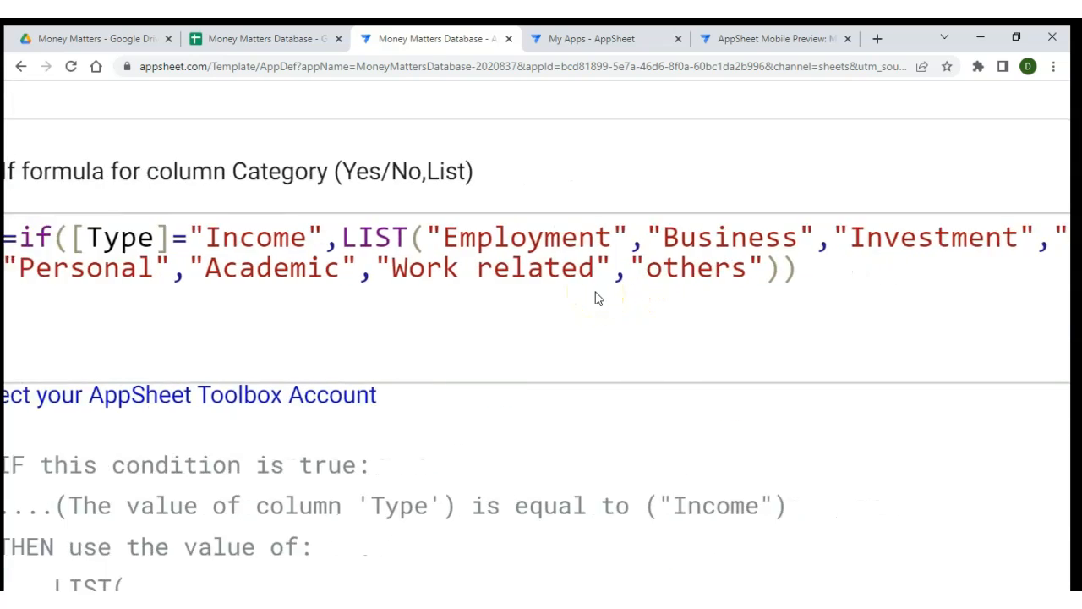
Save the Category column's Valid If formula, close the column settings and save the app
{"action": "scroll", "coordinate": [599, 299], "scroll_direction": "right", "scroll_amount": 2}
{"action": "scroll", "coordinate": [598, 298], "scroll_direction": "left", "scroll_amount": 2}
{"action": "scroll", "coordinate": [599, 299], "scroll_direction": "down", "scroll_amount": 5}
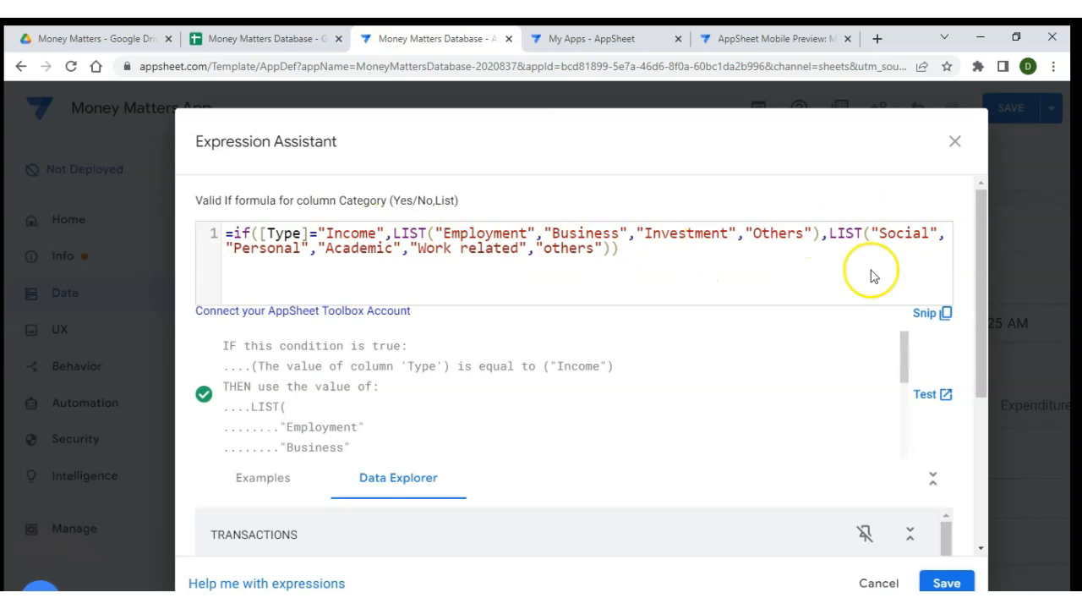
{"action": "scroll", "coordinate": [642, 342], "scroll_direction": "down", "scroll_amount": 1}
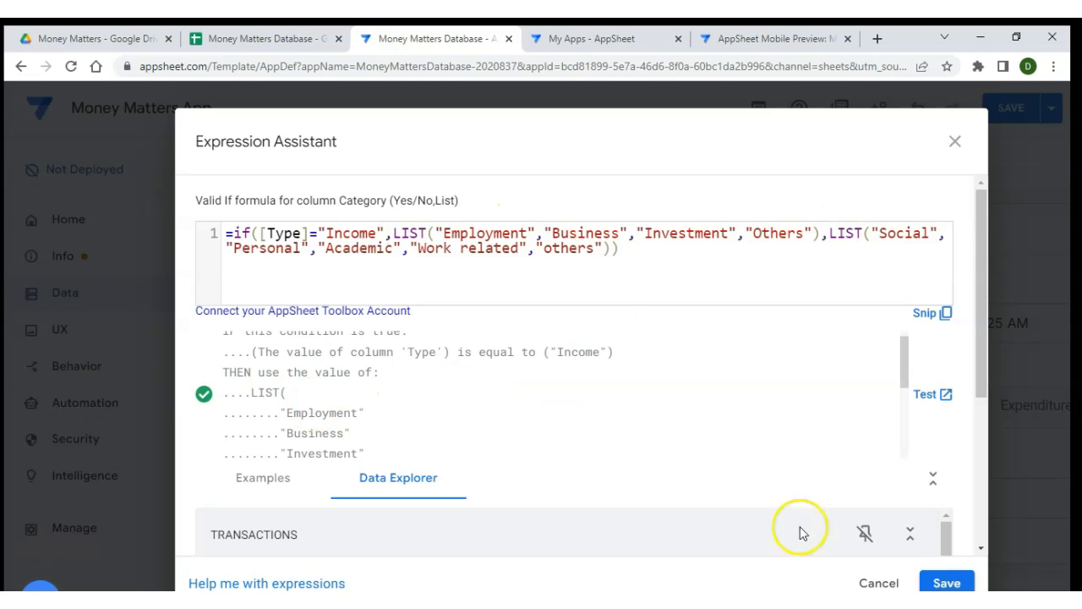
{"action": "left_click", "coordinate": [945, 584]}
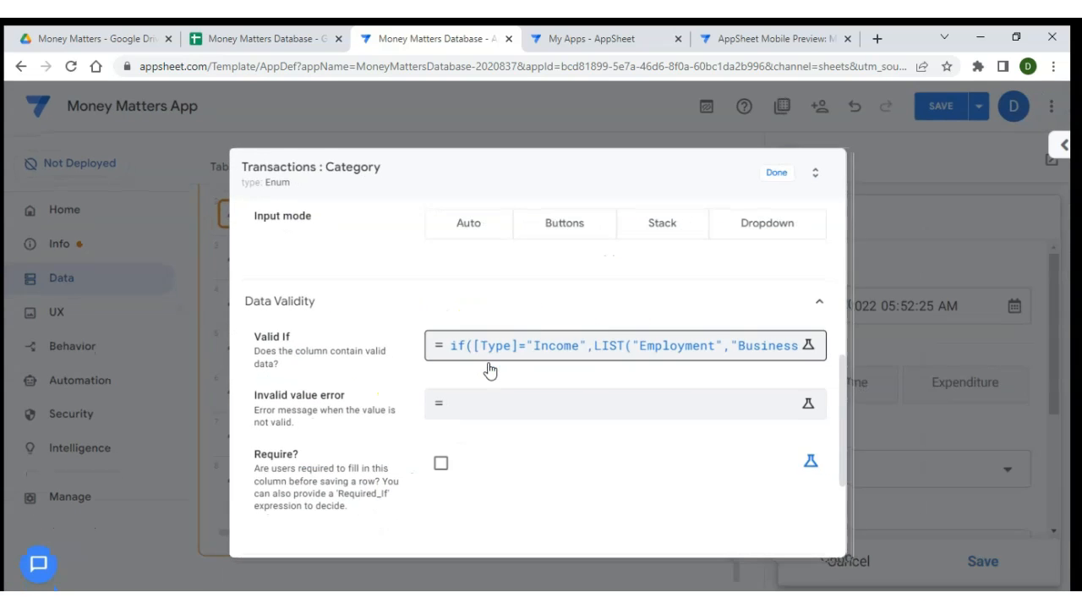
{"action": "left_click", "coordinate": [782, 174]}
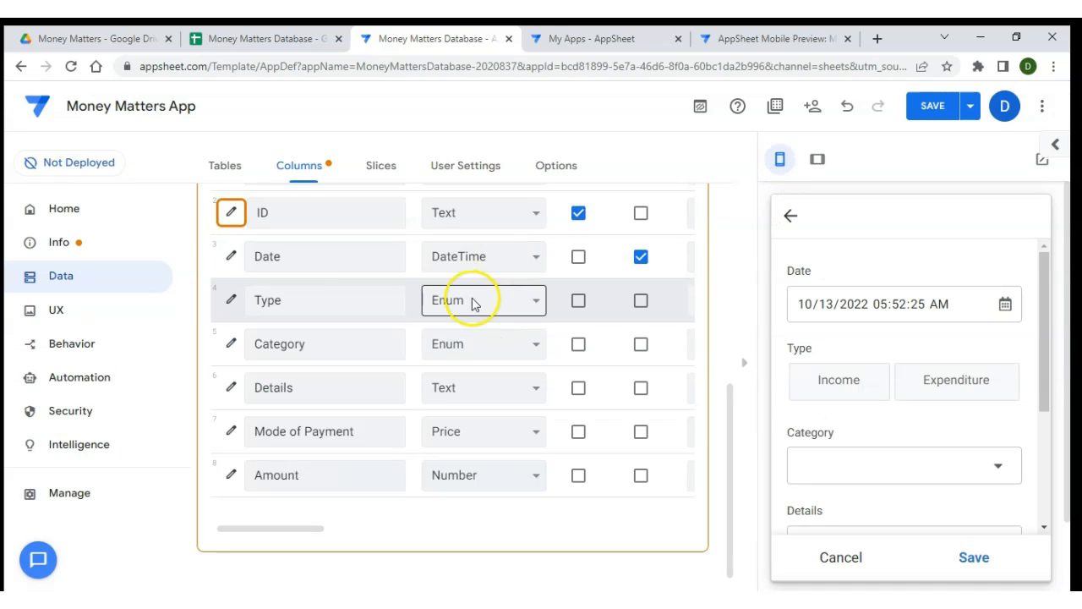
{"action": "left_click", "coordinate": [932, 105]}
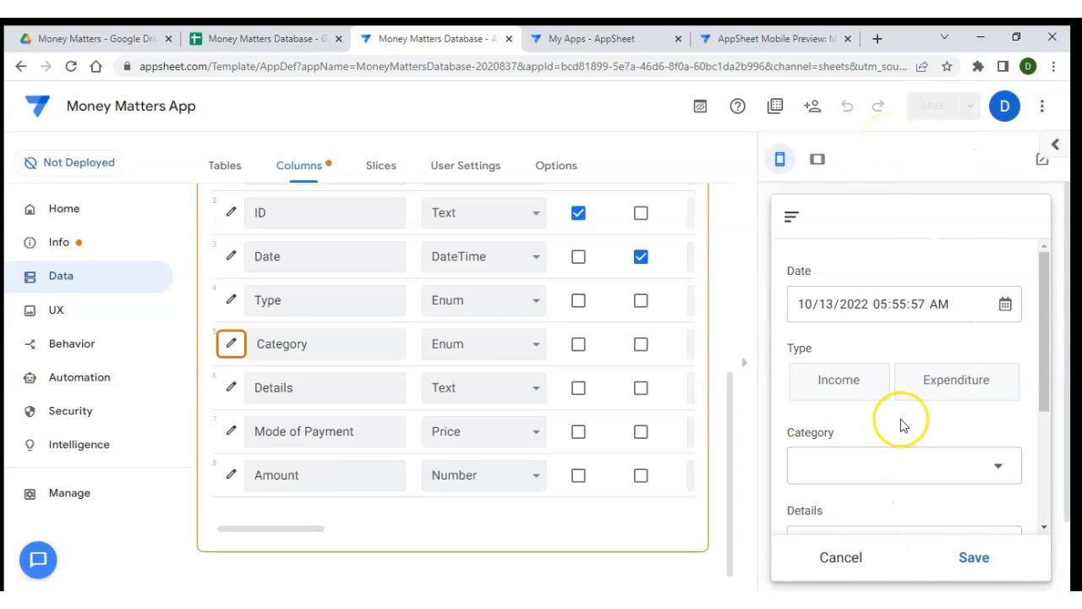
Check the Category choices in the preview form with Type set to Income, and again with Expenditure
{"action": "scroll", "coordinate": [902, 425], "scroll_direction": "down", "scroll_amount": 1}
{"action": "left_click", "coordinate": [858, 330]}
{"action": "left_click", "coordinate": [999, 396]}
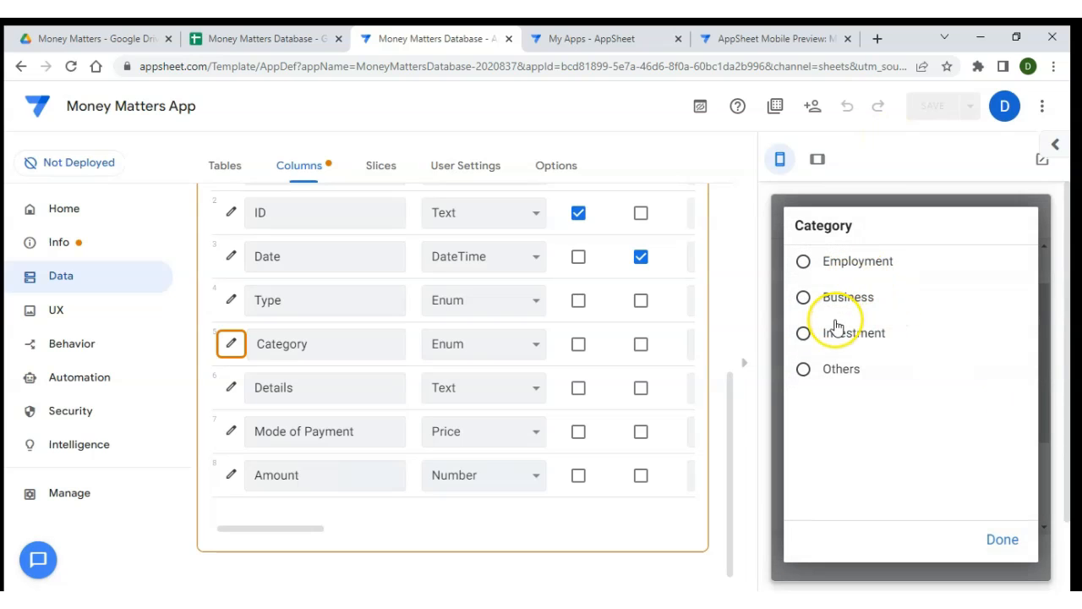
{"action": "left_click", "coordinate": [1006, 543]}
{"action": "left_click", "coordinate": [943, 332]}
{"action": "left_click", "coordinate": [962, 403]}
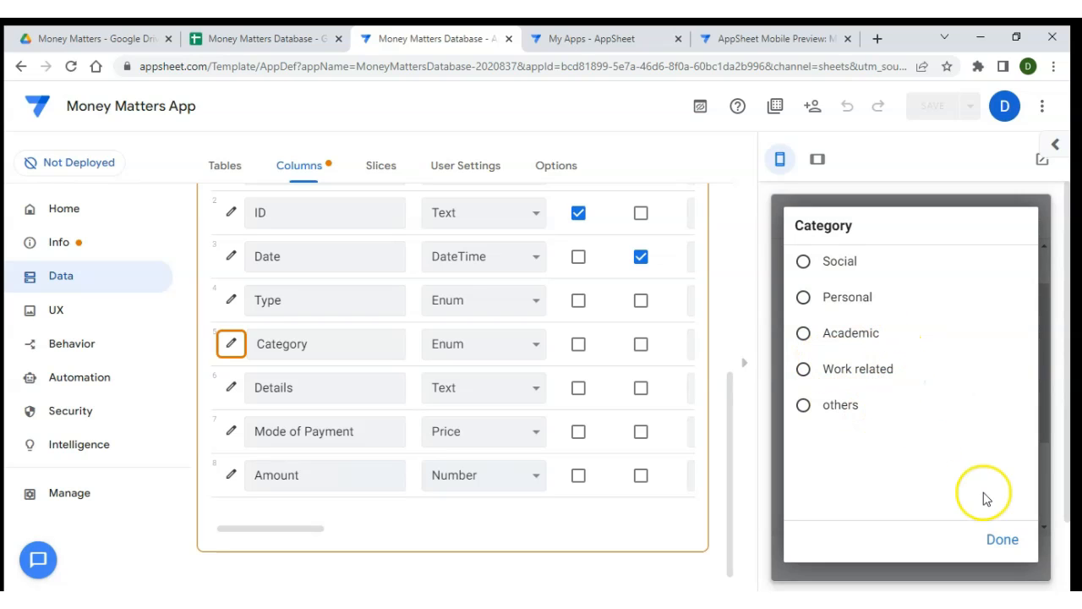
{"action": "left_click", "coordinate": [1004, 539]}
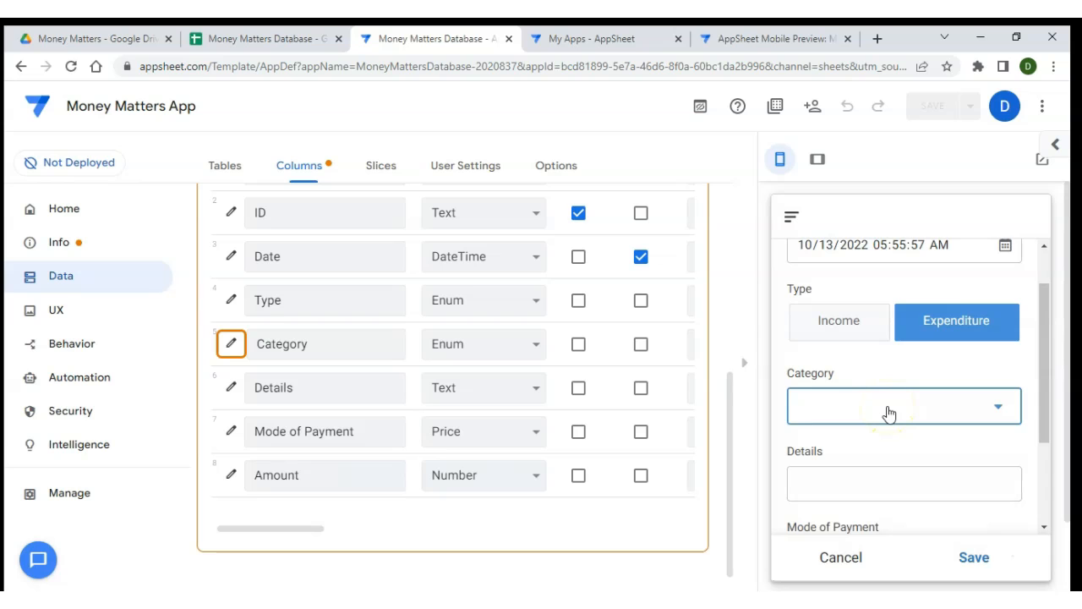
Test text entry in the Details field of the preview form and clear it again
{"action": "scroll", "coordinate": [899, 442], "scroll_direction": "down", "scroll_amount": 2}
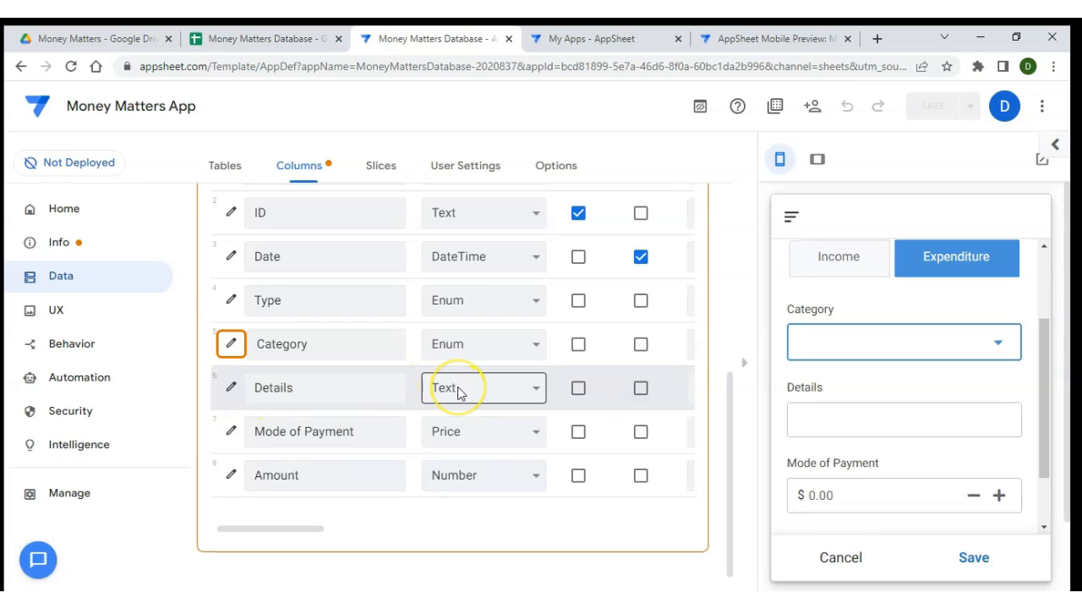
{"action": "left_click", "coordinate": [840, 415]}
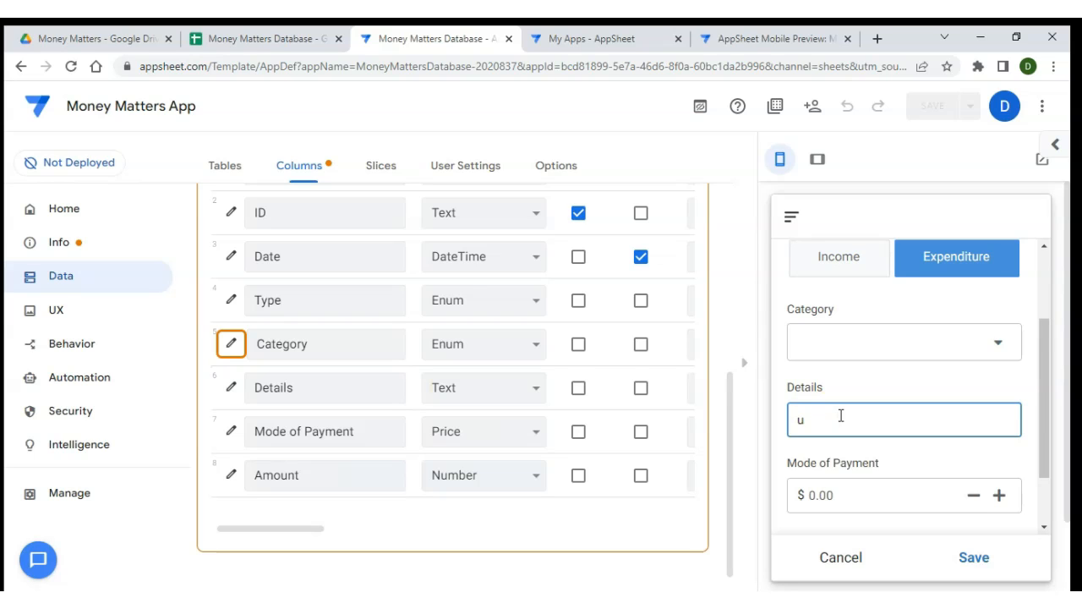
{"action": "scroll", "coordinate": [841, 415], "scroll_direction": "down", "scroll_amount": 1}
{"action": "left_click", "coordinate": [895, 391]}
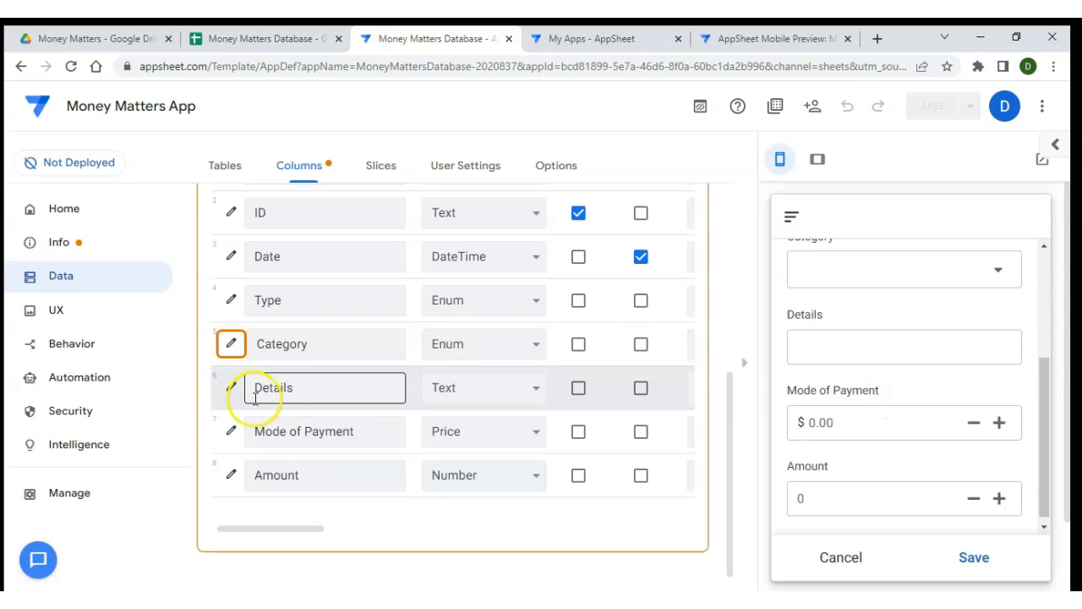
Change the Mode of Payment column's data type to Enum
{"action": "scroll", "coordinate": [428, 423], "scroll_direction": "down", "scroll_amount": 1}
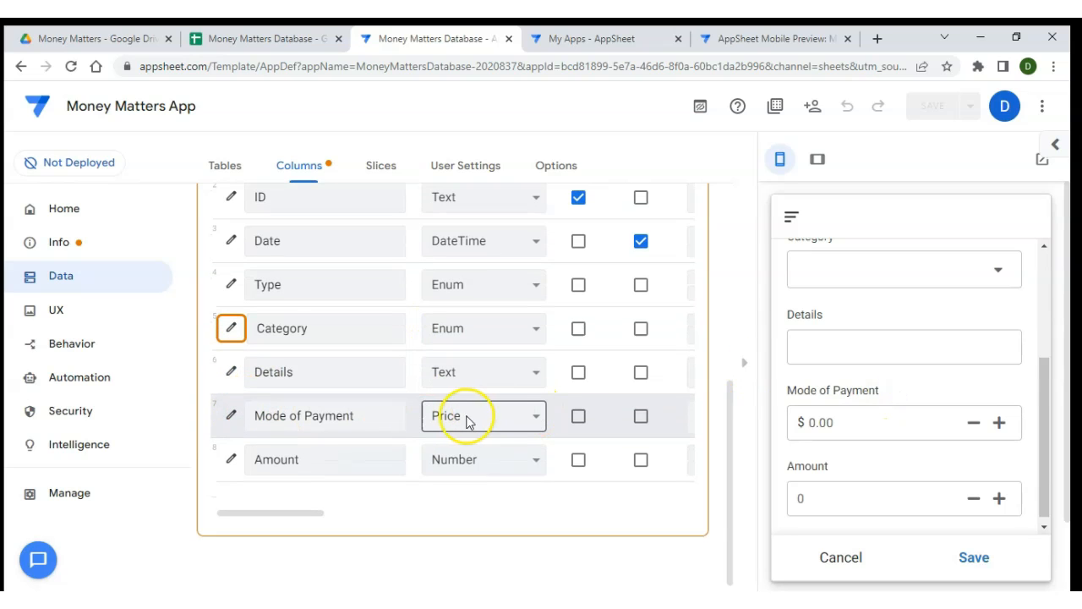
{"action": "left_click", "coordinate": [517, 418]}
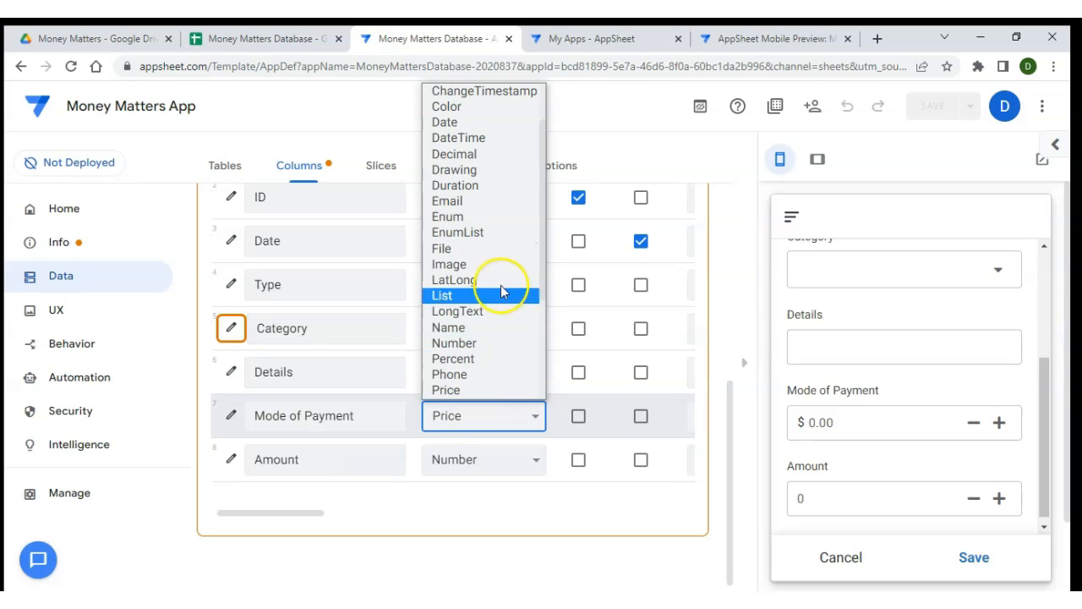
{"action": "left_click", "coordinate": [485, 217]}
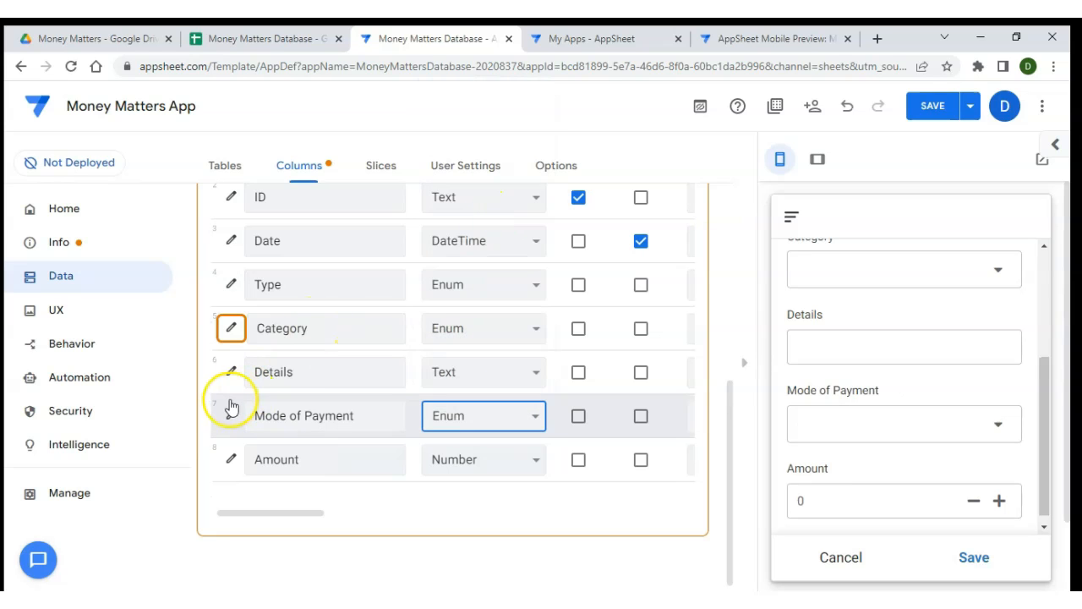
Add the values Cash, Mobile Money and Bank to the Mode of Payment column and close its settings
{"action": "left_click", "coordinate": [229, 415]}
{"action": "scroll", "coordinate": [406, 379], "scroll_direction": "down", "scroll_amount": 2}
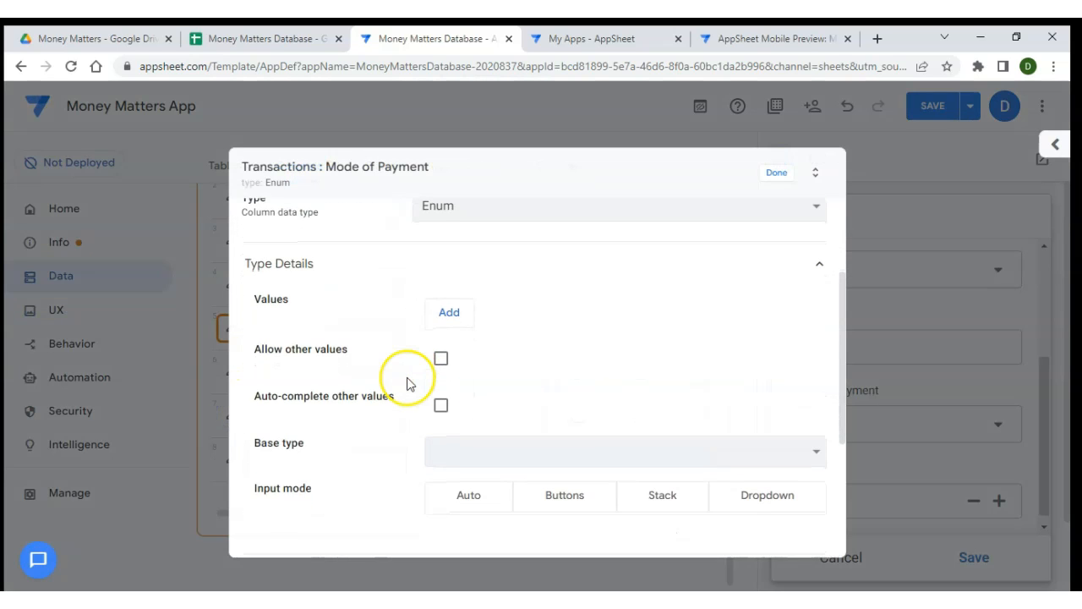
{"action": "left_click", "coordinate": [447, 320]}
{"action": "left_click", "coordinate": [504, 308]}
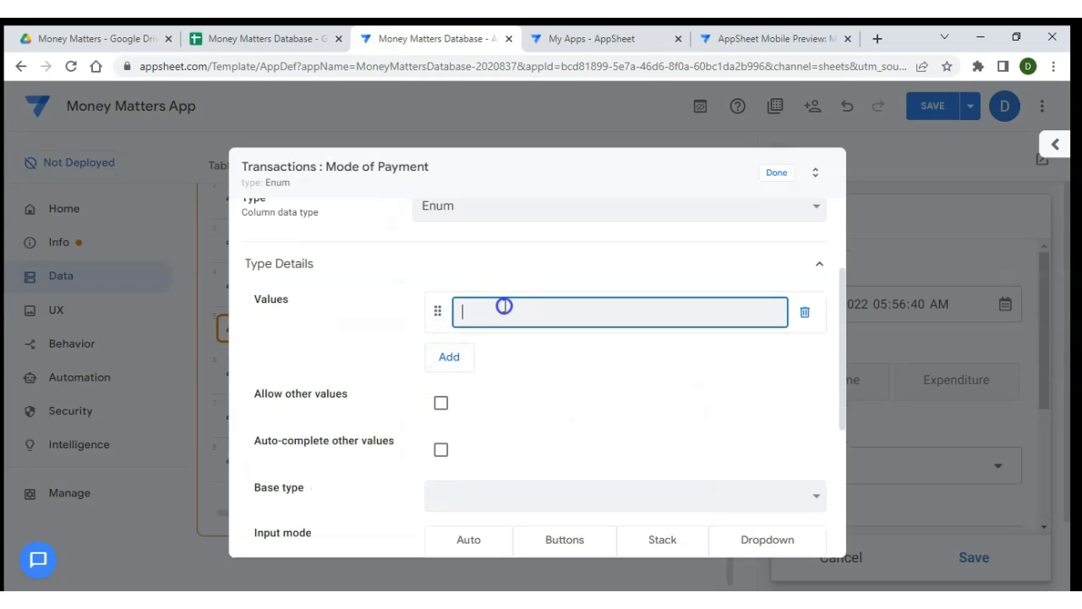
{"action": "type", "text": "Cash"}
{"action": "left_click", "coordinate": [463, 350]}
{"action": "left_click", "coordinate": [489, 353]}
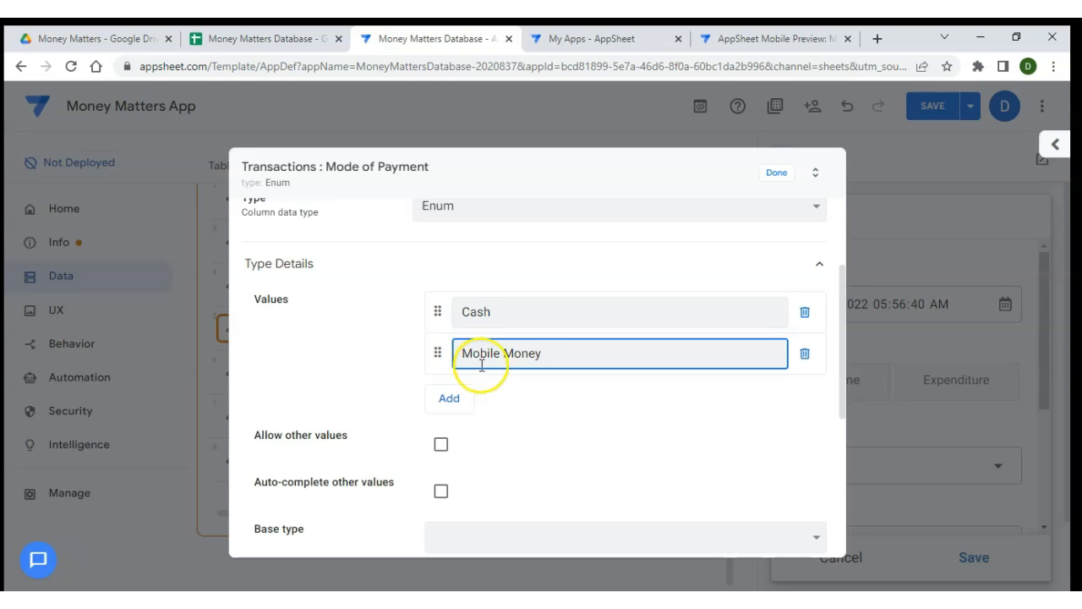
{"action": "left_click", "coordinate": [449, 398]}
{"action": "left_click", "coordinate": [498, 401]}
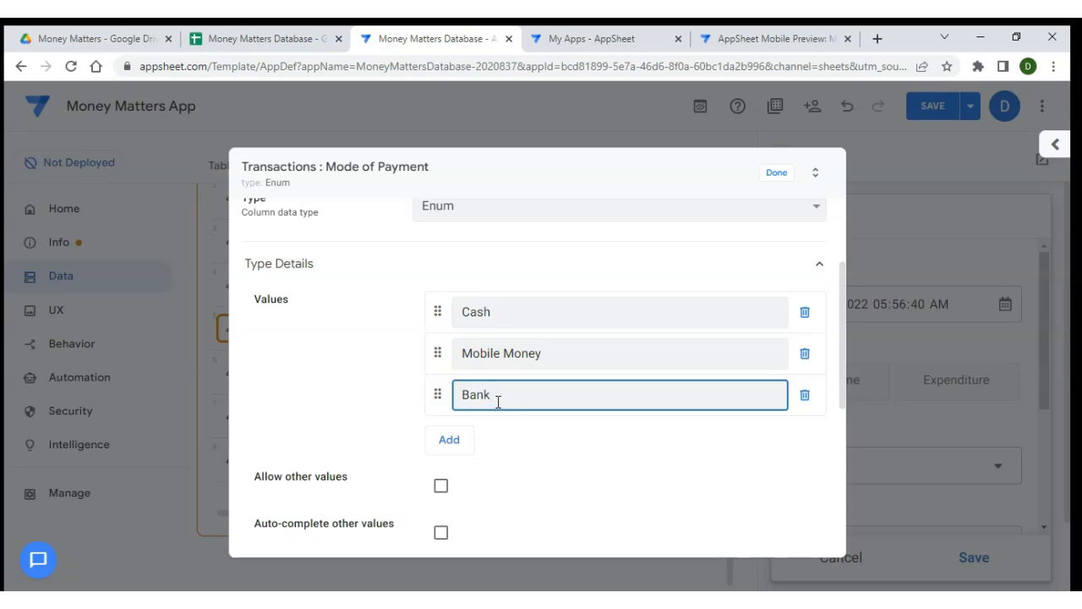
{"action": "left_click", "coordinate": [778, 174]}
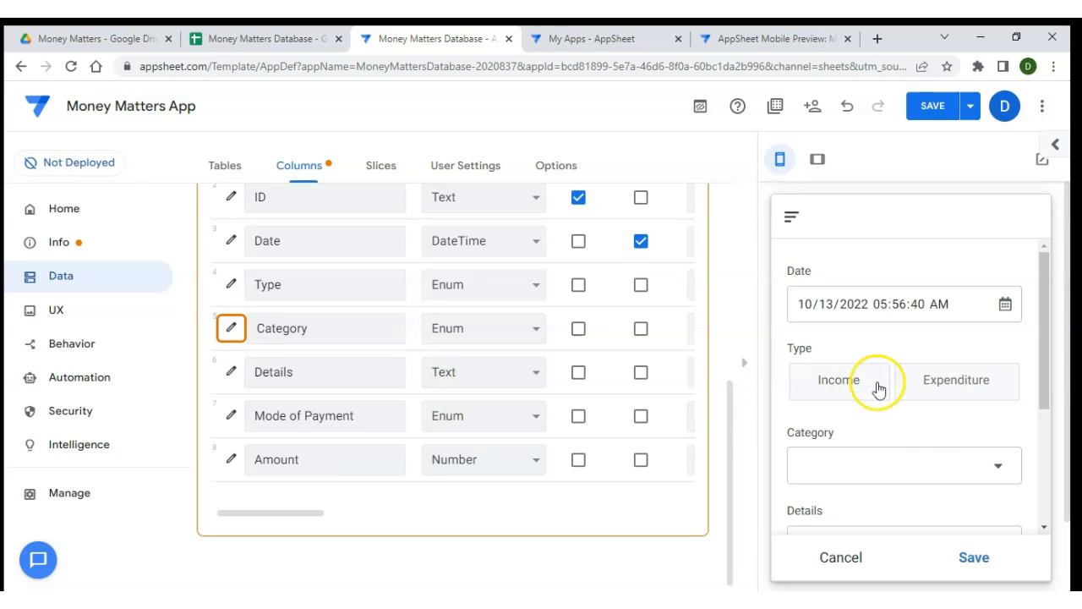
Set the Mode of Payment column's input mode to Dropdown and close its settings
{"action": "left_click", "coordinate": [937, 461]}
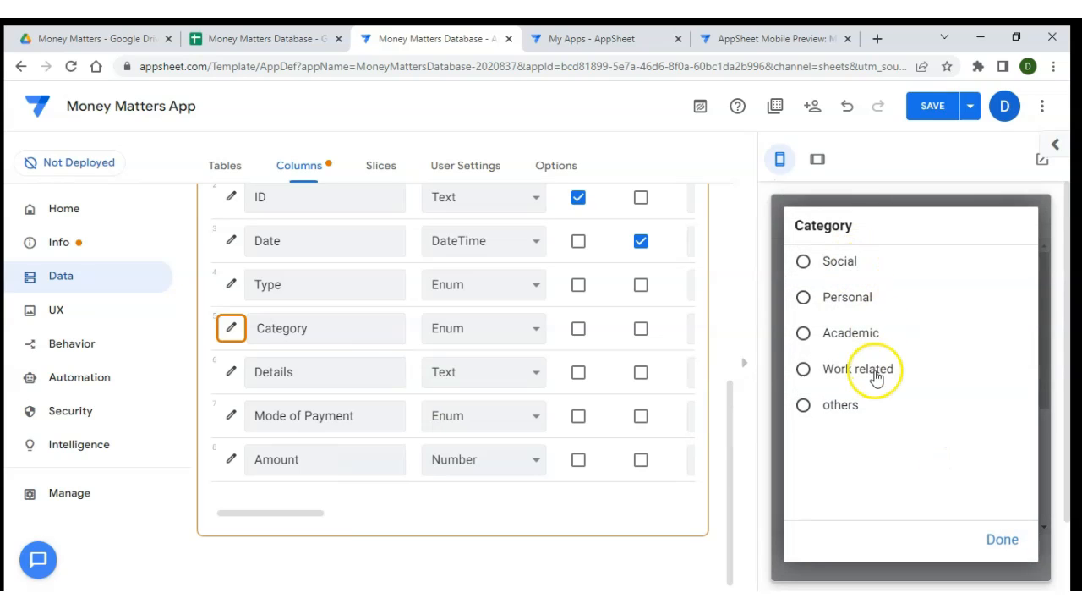
{"action": "scroll", "coordinate": [874, 377], "scroll_direction": "down", "scroll_amount": 4}
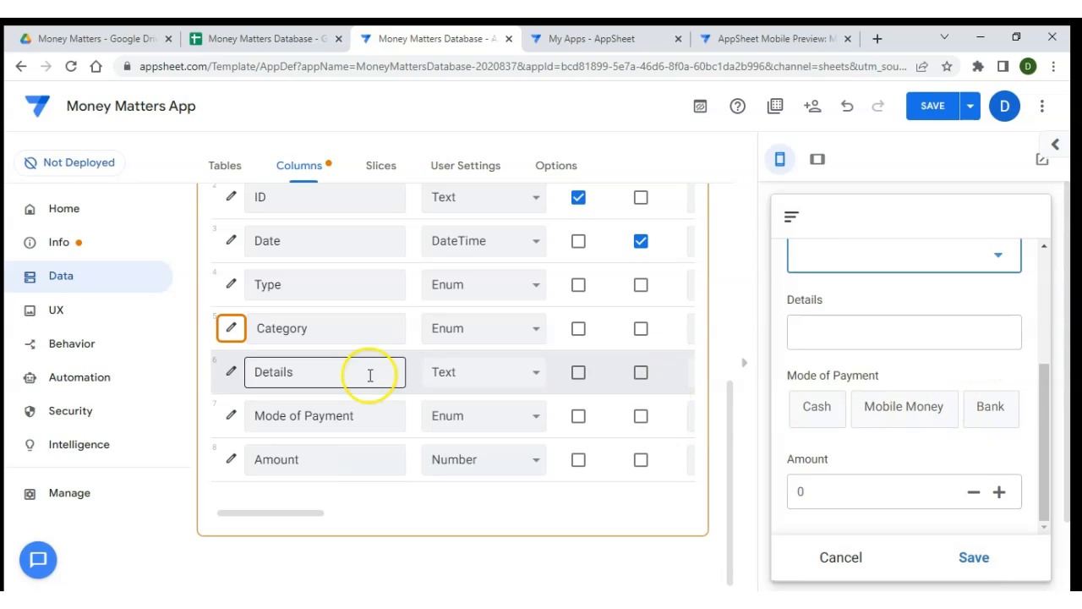
{"action": "left_click", "coordinate": [228, 416]}
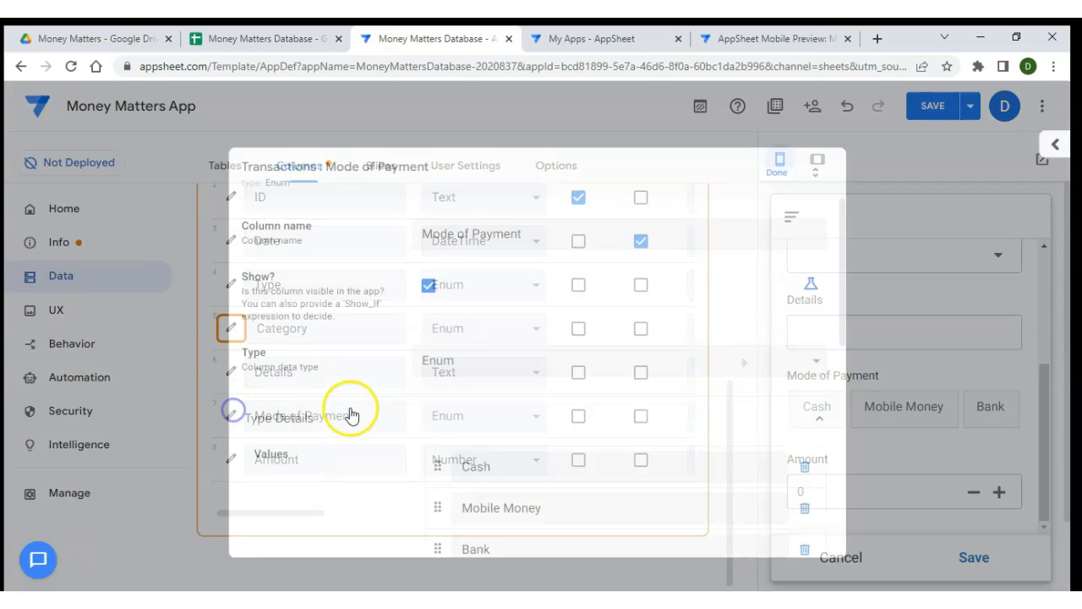
{"action": "scroll", "coordinate": [376, 408], "scroll_direction": "down", "scroll_amount": 3}
{"action": "left_click", "coordinate": [771, 419]}
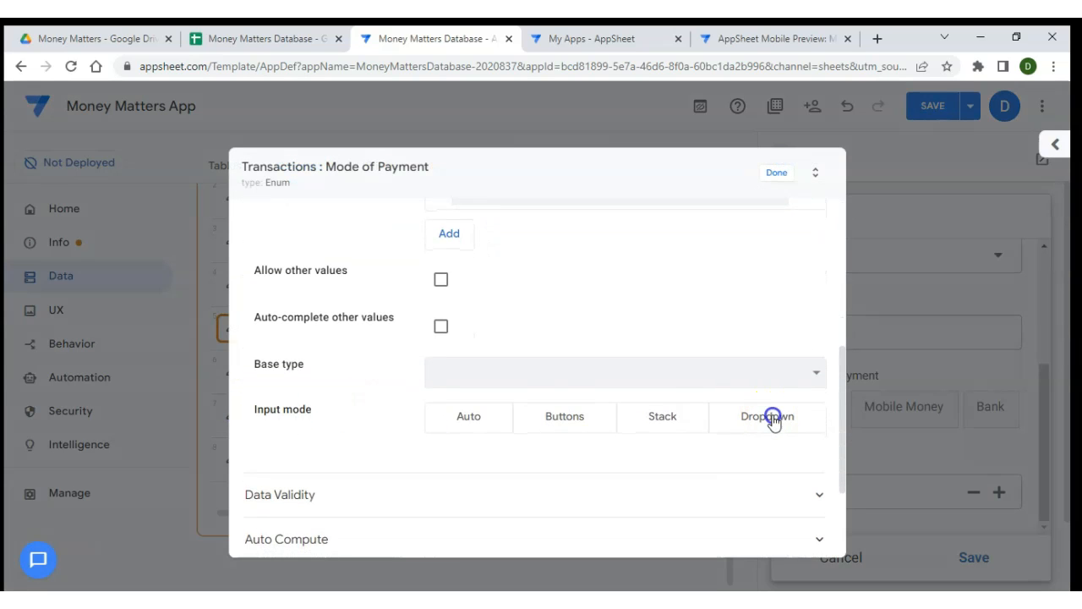
{"action": "left_click", "coordinate": [785, 168]}
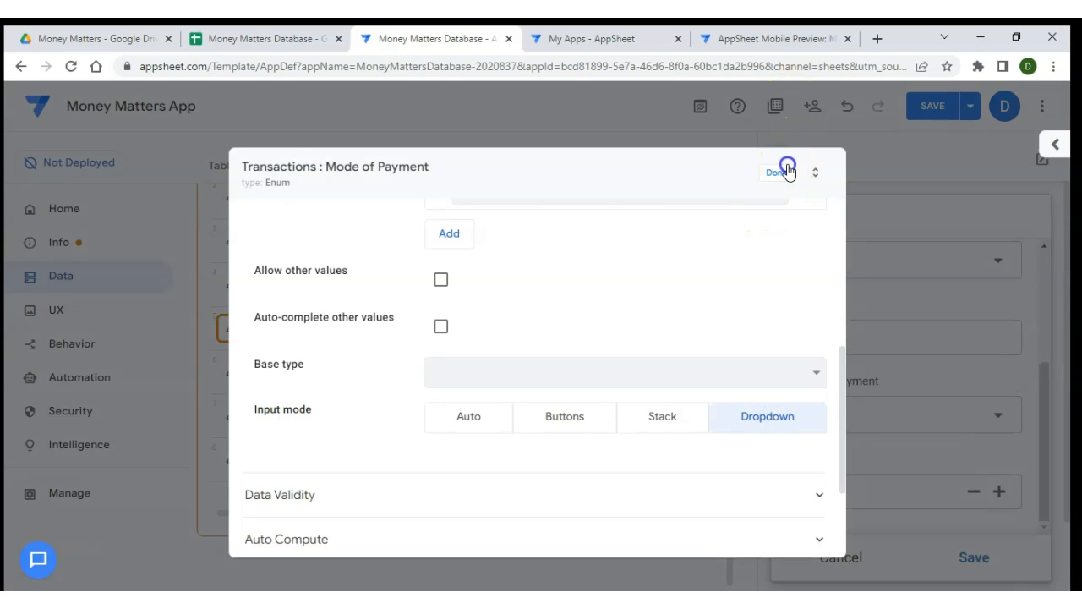
Check the Mode of Payment choices in the preview form and close the list without choosing one
{"action": "left_click", "coordinate": [989, 345]}
{"action": "scroll", "coordinate": [826, 349], "scroll_direction": "up", "scroll_amount": 1}
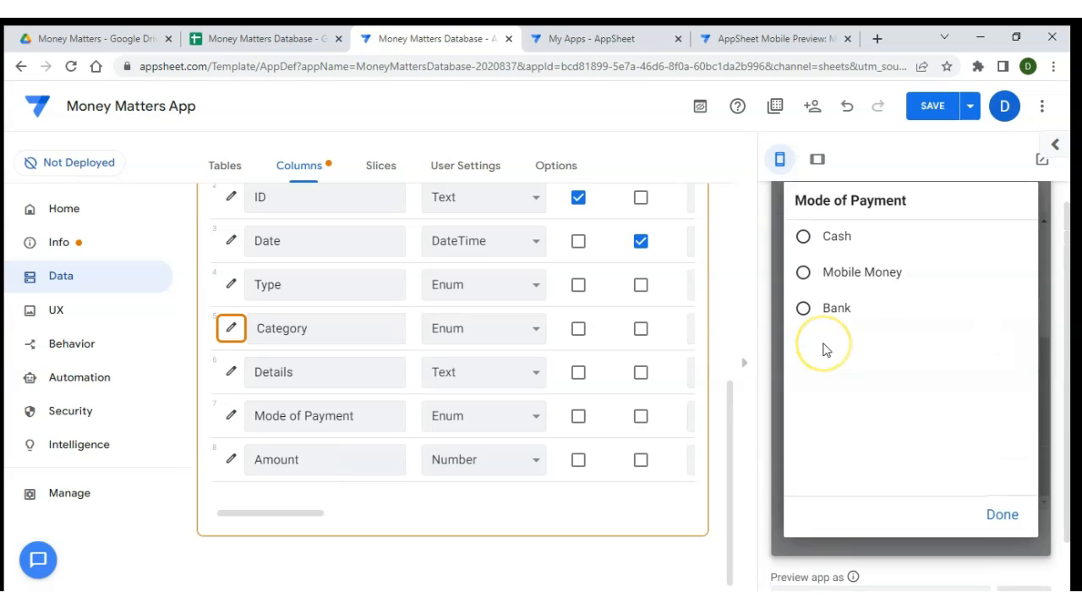
{"action": "left_click", "coordinate": [863, 344]}
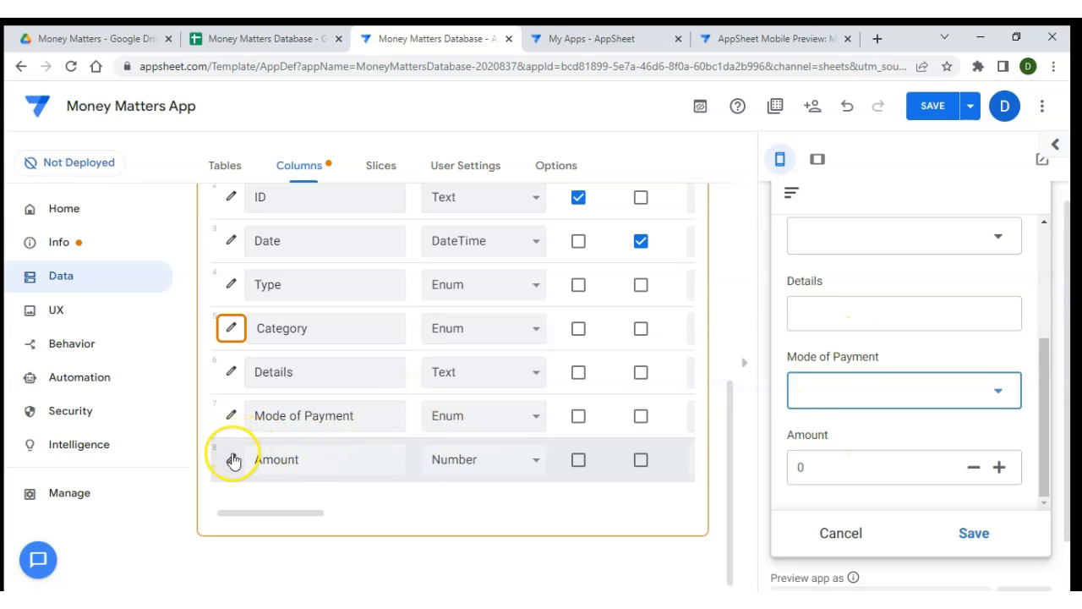
Change the Amount column's data type to Price
{"action": "left_click", "coordinate": [451, 458]}
{"action": "scroll", "coordinate": [455, 259], "scroll_direction": "down", "scroll_amount": 3}
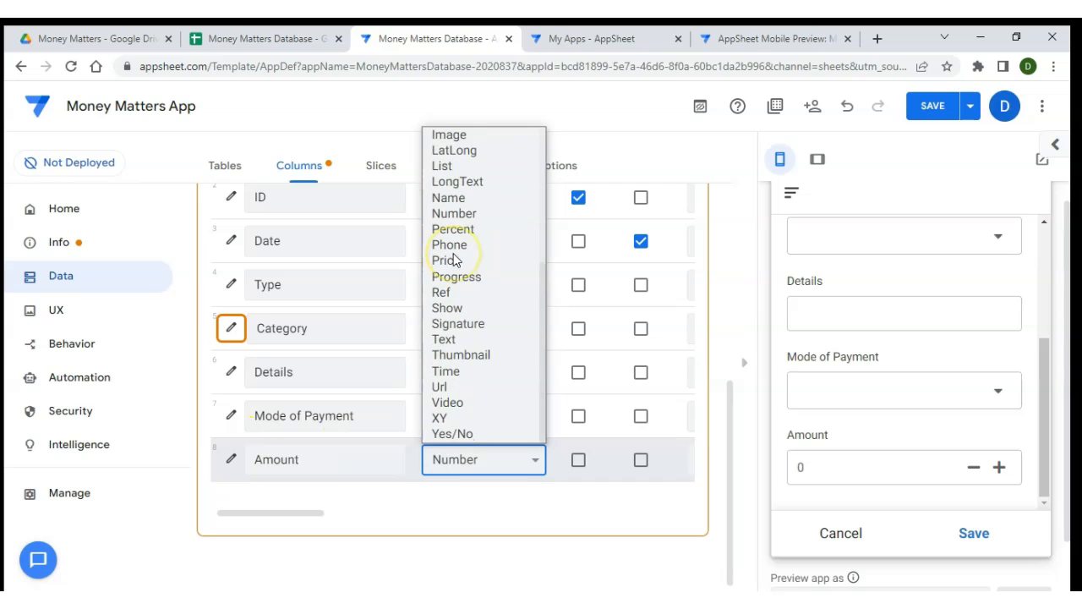
{"action": "left_click", "coordinate": [449, 260]}
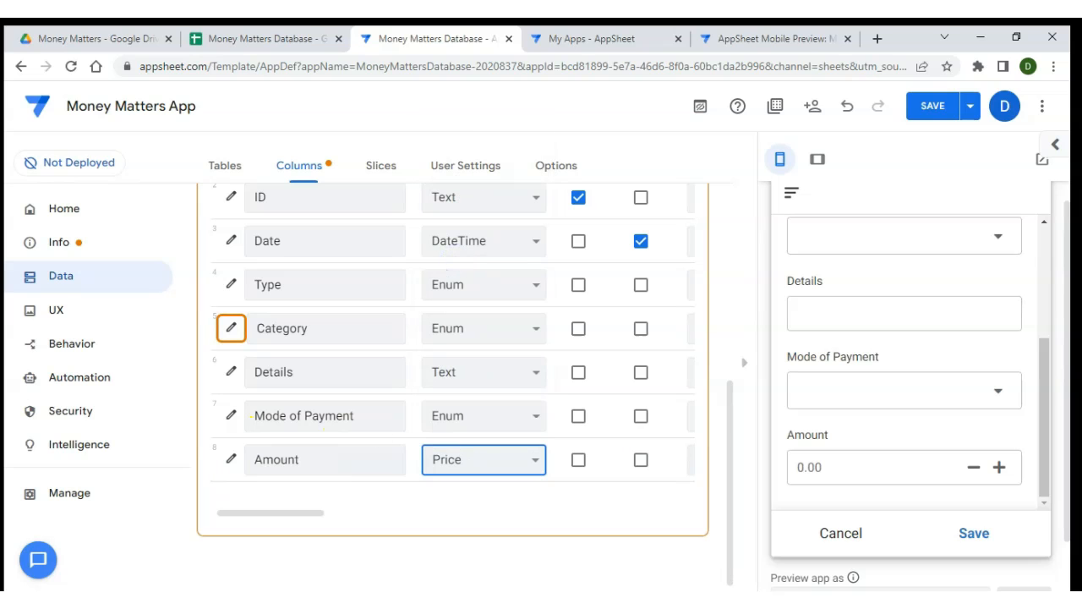
Choose the blank currency symbol for the Amount column and close its settings
{"action": "left_click", "coordinate": [228, 454]}
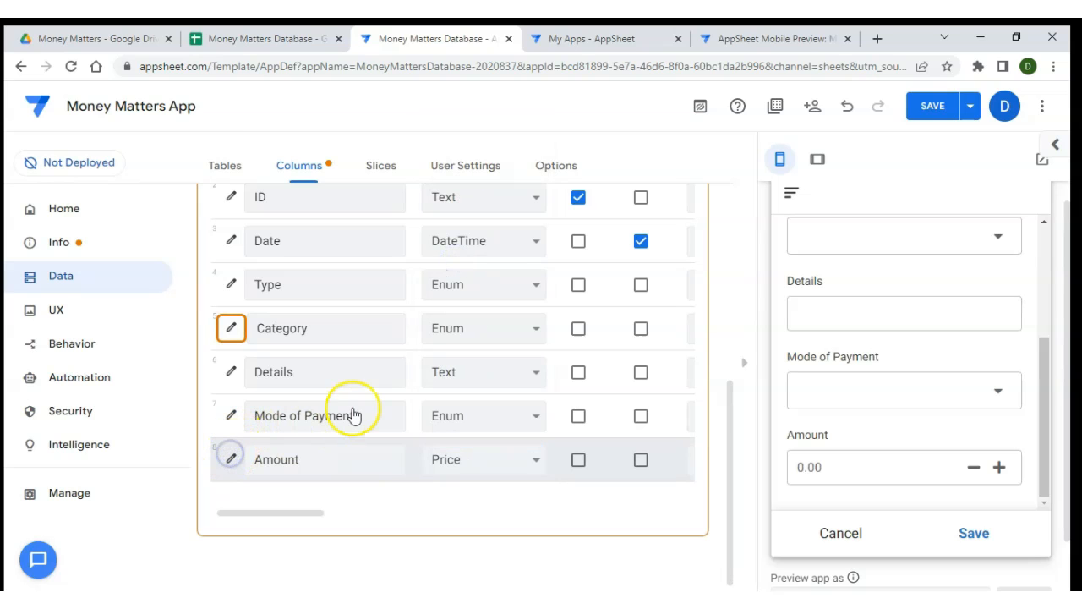
{"action": "left_click", "coordinate": [230, 459]}
{"action": "scroll", "coordinate": [426, 364], "scroll_direction": "down", "scroll_amount": 5}
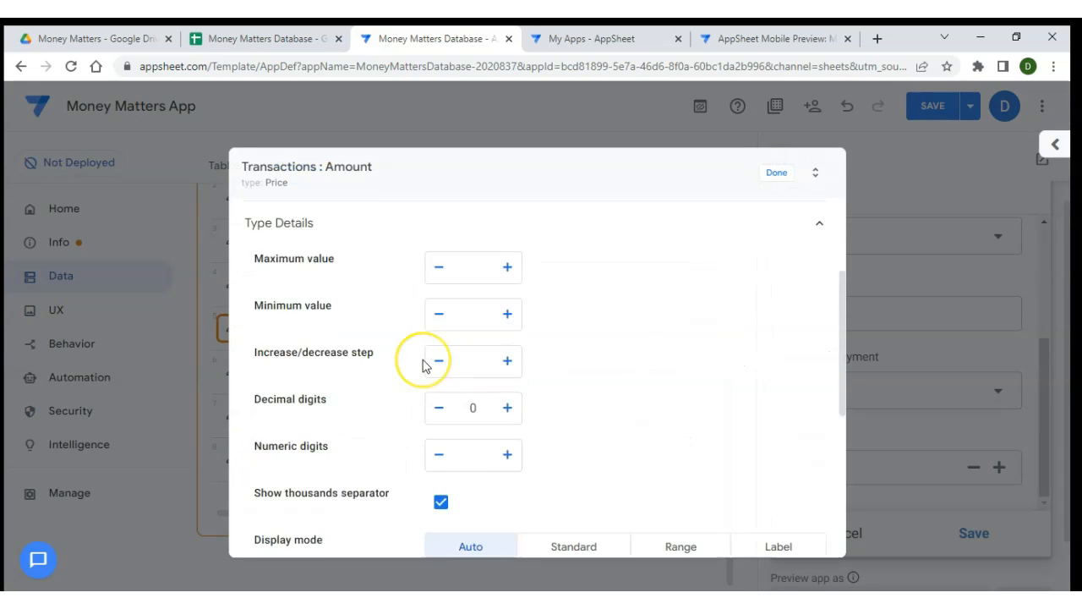
{"action": "scroll", "coordinate": [426, 363], "scroll_direction": "down", "scroll_amount": 2}
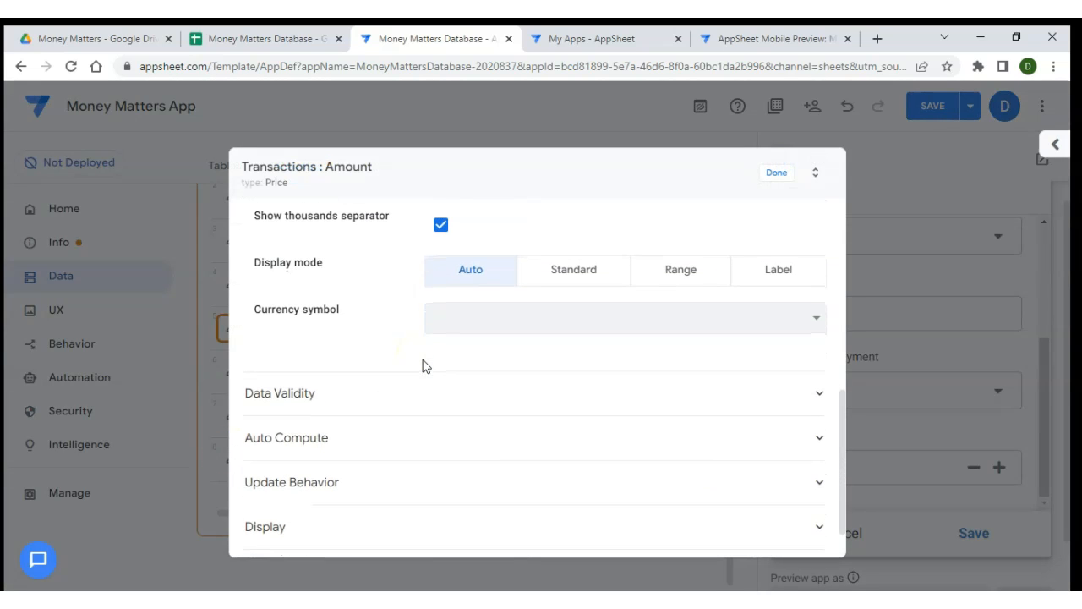
{"action": "left_click", "coordinate": [602, 314]}
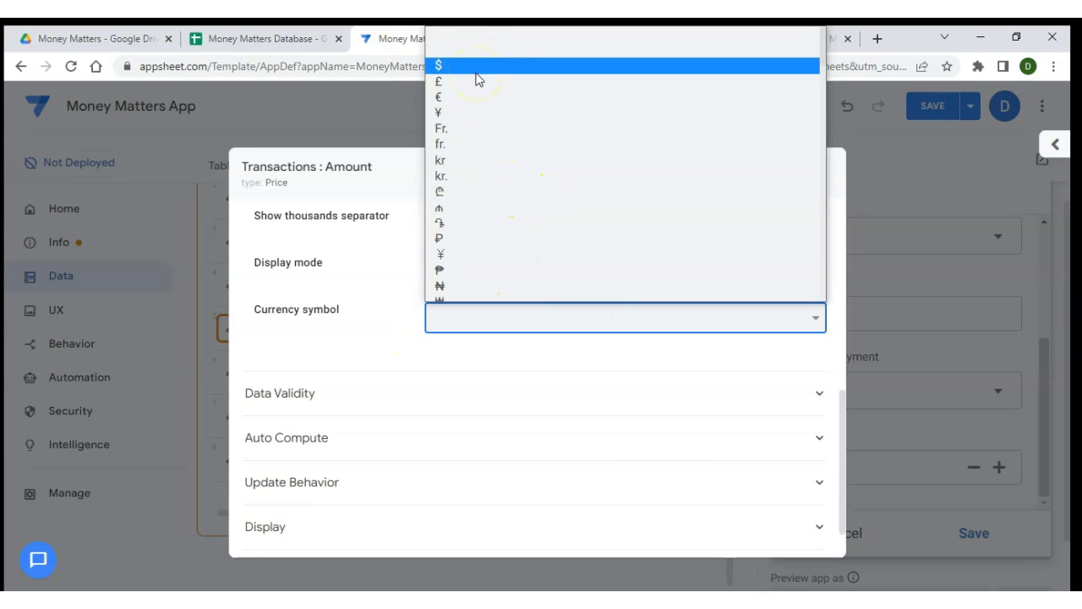
{"action": "left_click", "coordinate": [457, 52]}
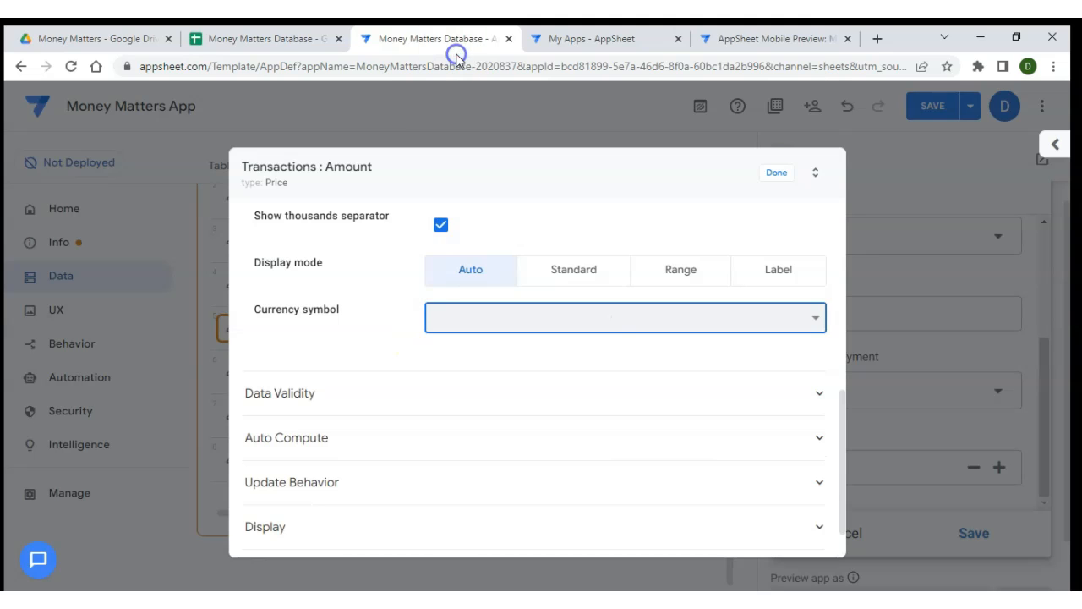
{"action": "left_click", "coordinate": [777, 173]}
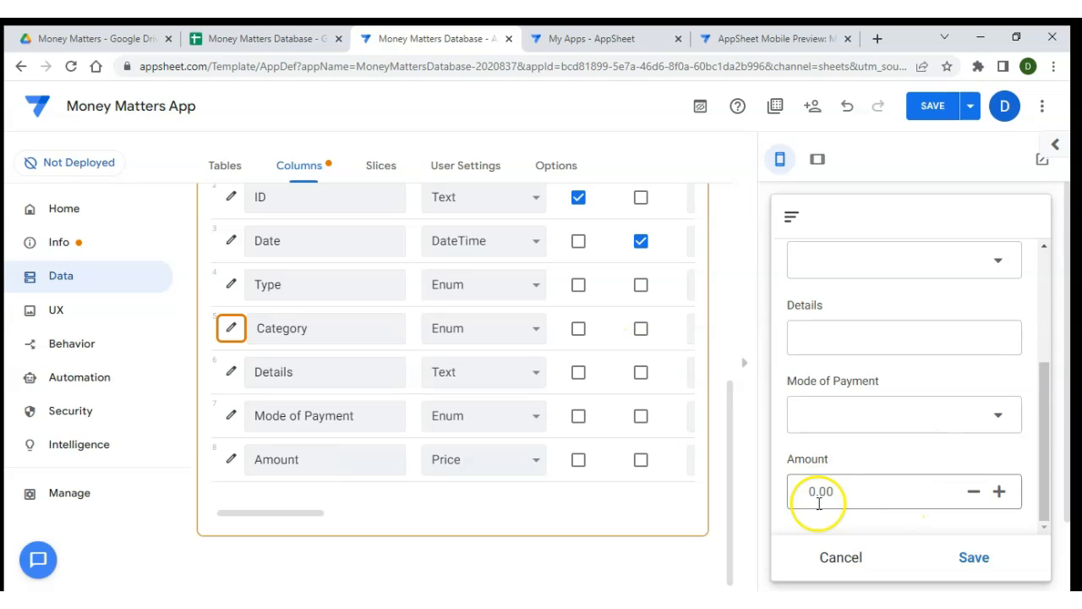
Cancel the open preview form and save the app
{"action": "left_click", "coordinate": [857, 560]}
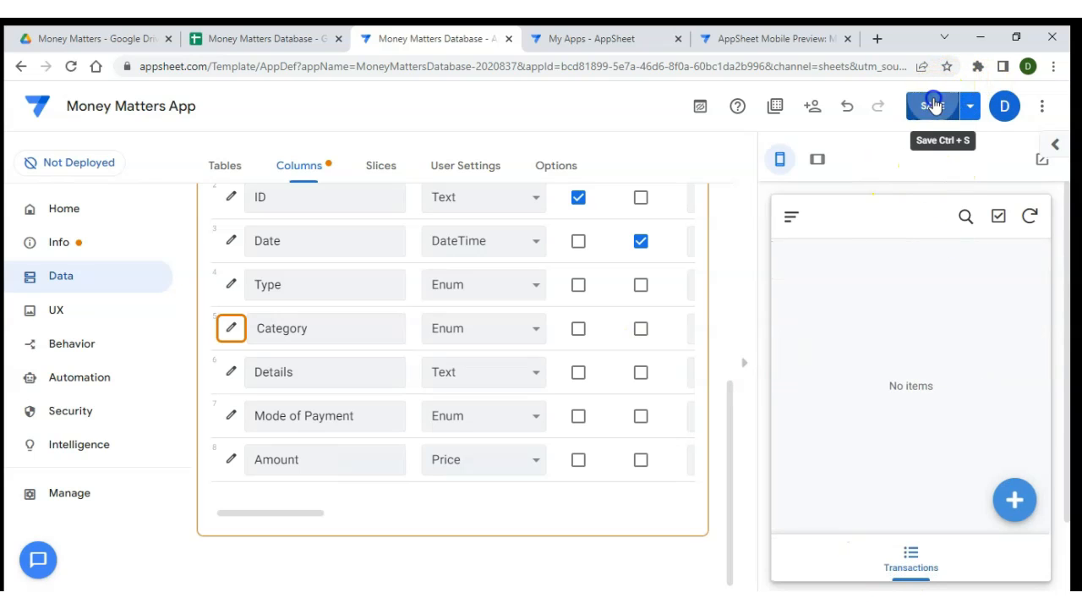
{"action": "left_click", "coordinate": [934, 103]}
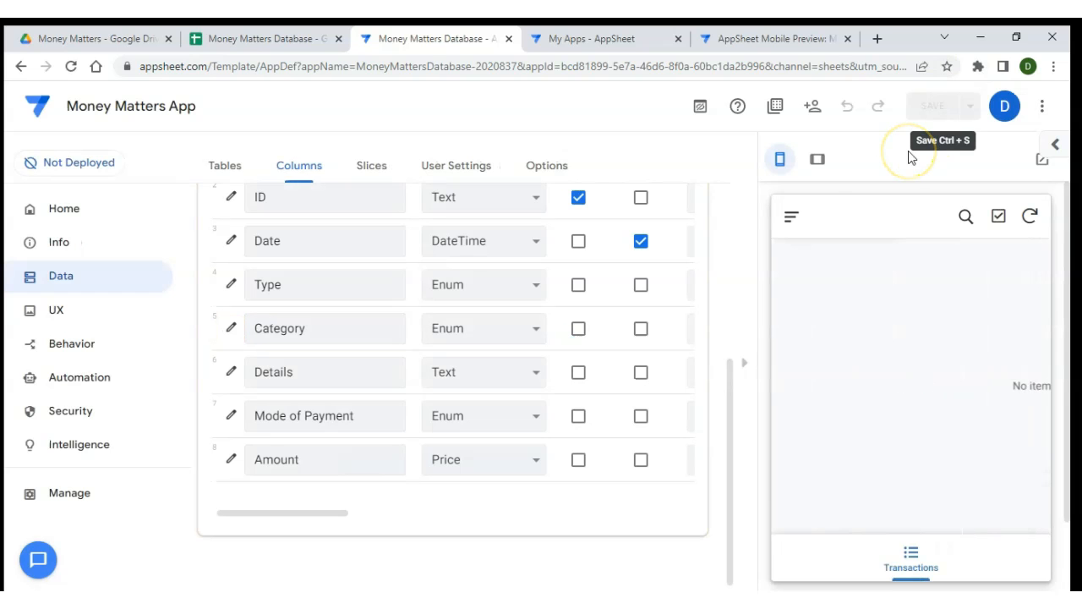
Open a new Transactions form in the preview and review its fields from Date to Amount
{"action": "scroll", "coordinate": [659, 262], "scroll_direction": "up", "scroll_amount": 1}
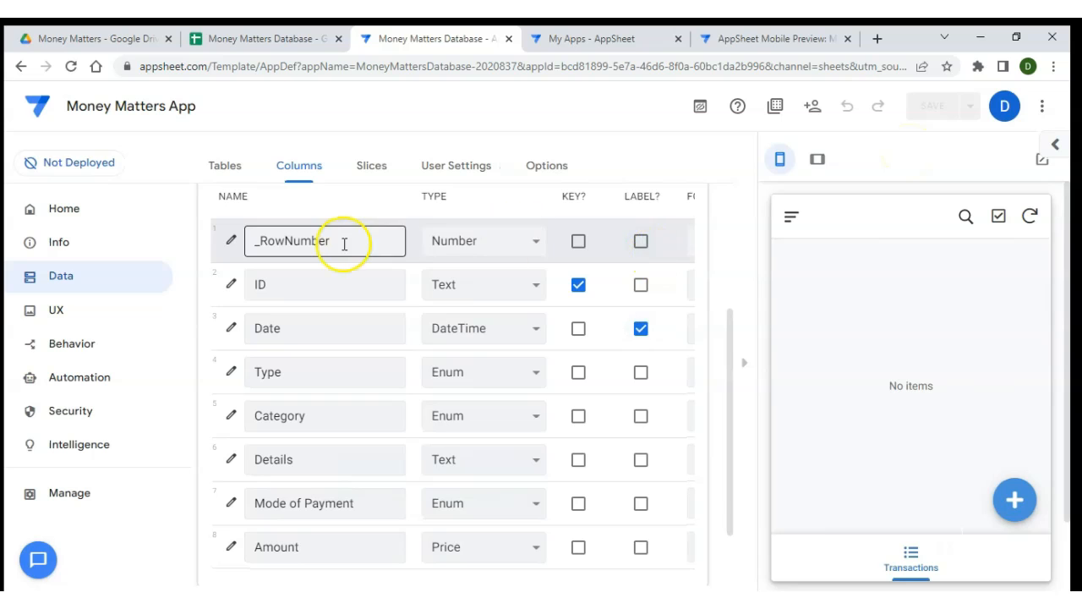
{"action": "scroll", "coordinate": [432, 311], "scroll_direction": "right", "scroll_amount": 1}
{"action": "left_click", "coordinate": [1016, 500]}
{"action": "scroll", "coordinate": [889, 384], "scroll_direction": "down", "scroll_amount": 2}
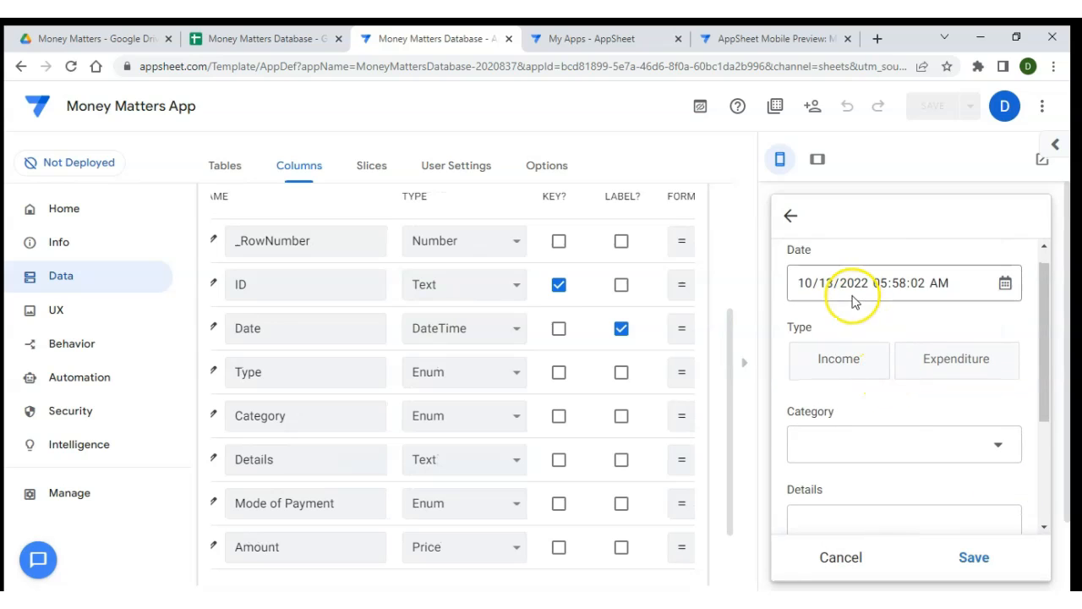
{"action": "scroll", "coordinate": [890, 410], "scroll_direction": "down", "scroll_amount": 4}
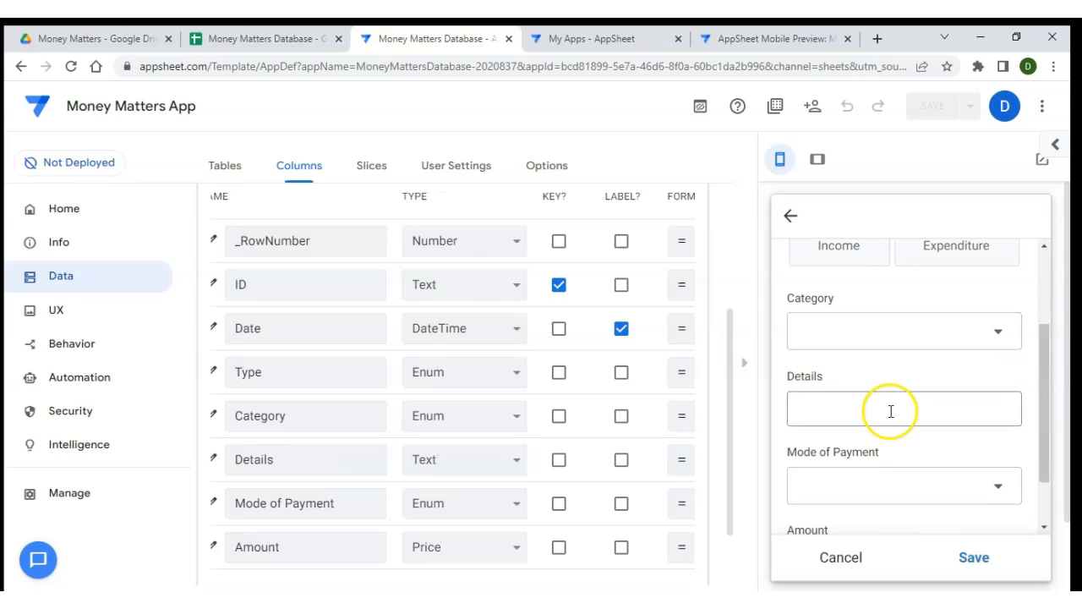
{"action": "scroll", "coordinate": [824, 436], "scroll_direction": "down", "scroll_amount": 1}
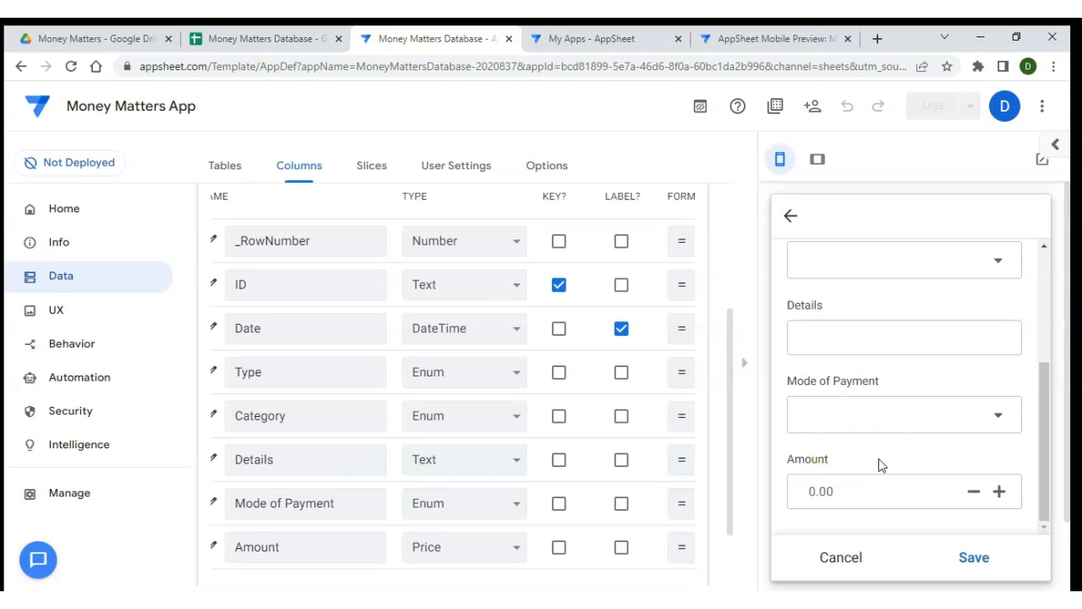
Mark the Type, Category, Mode of Payment and Amount columns as required, check the preview form and cancel it
{"action": "scroll", "coordinate": [609, 353], "scroll_direction": "right", "scroll_amount": 3}
{"action": "scroll", "coordinate": [609, 352], "scroll_direction": "right", "scroll_amount": 10}
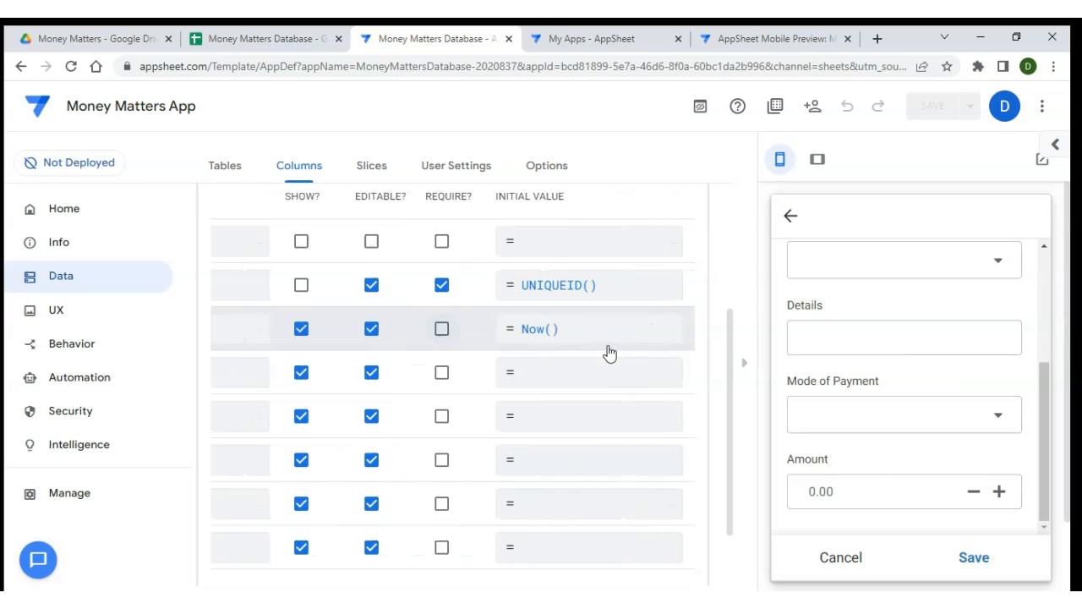
{"action": "scroll", "coordinate": [609, 353], "scroll_direction": "right", "scroll_amount": 1}
{"action": "scroll", "coordinate": [954, 322], "scroll_direction": "up", "scroll_amount": 5}
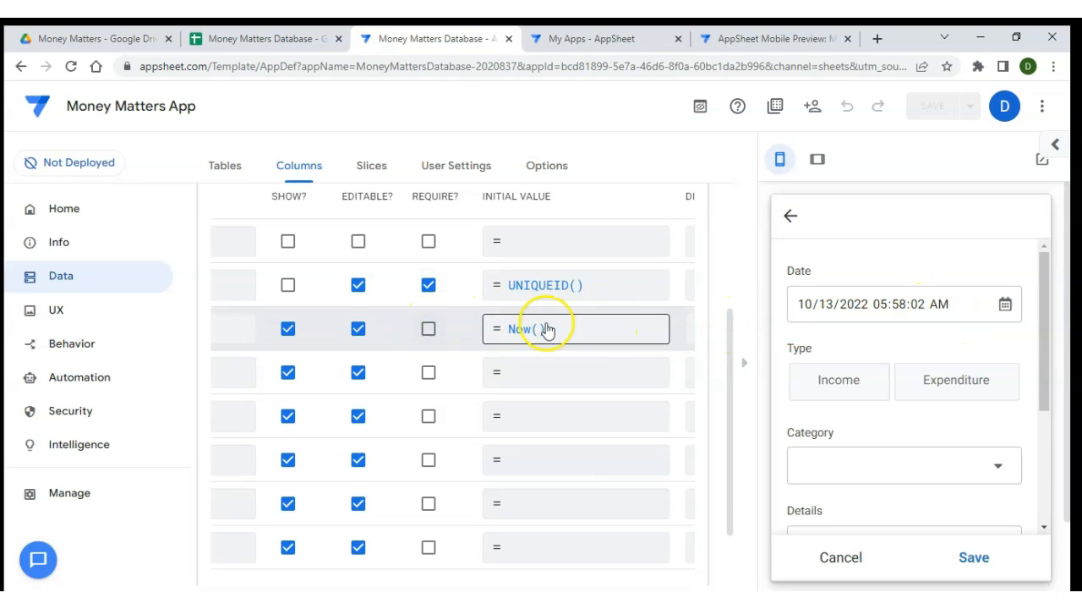
{"action": "left_click", "coordinate": [430, 373]}
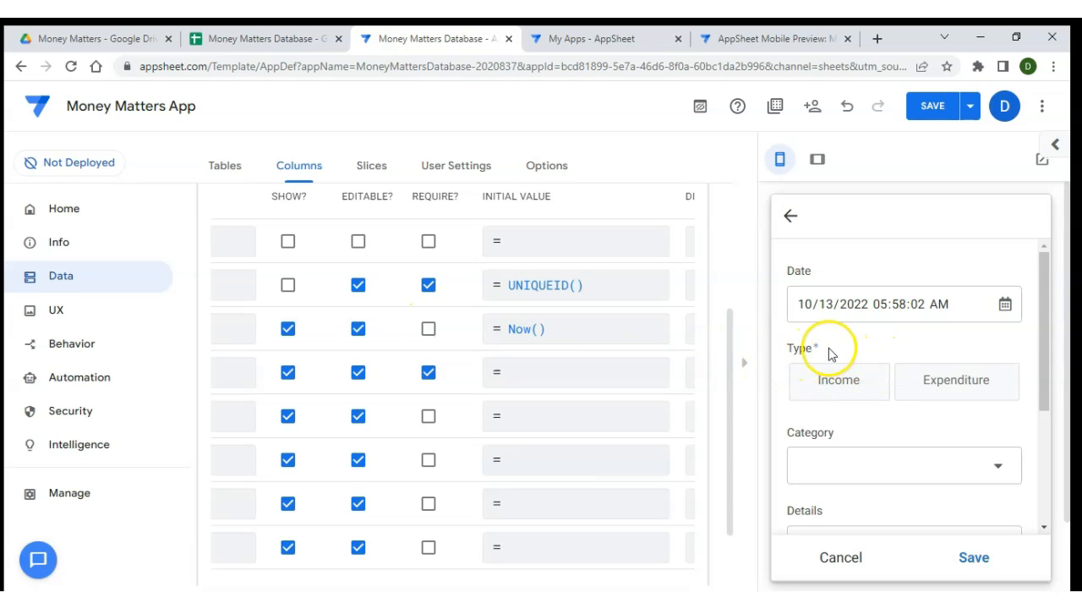
{"action": "scroll", "coordinate": [537, 374], "scroll_direction": "down", "scroll_amount": 1}
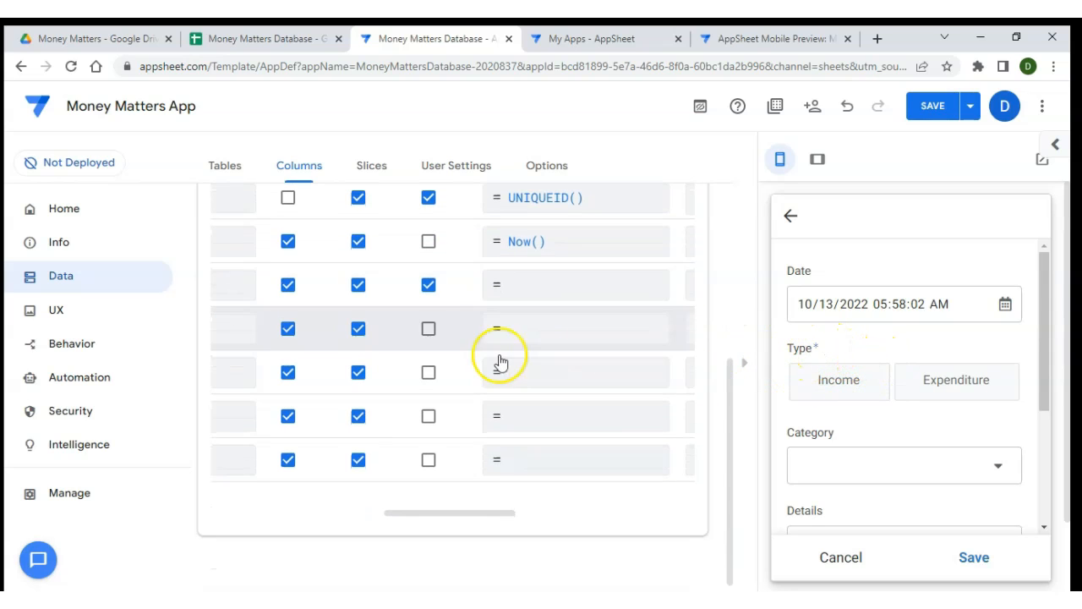
{"action": "left_click", "coordinate": [433, 330]}
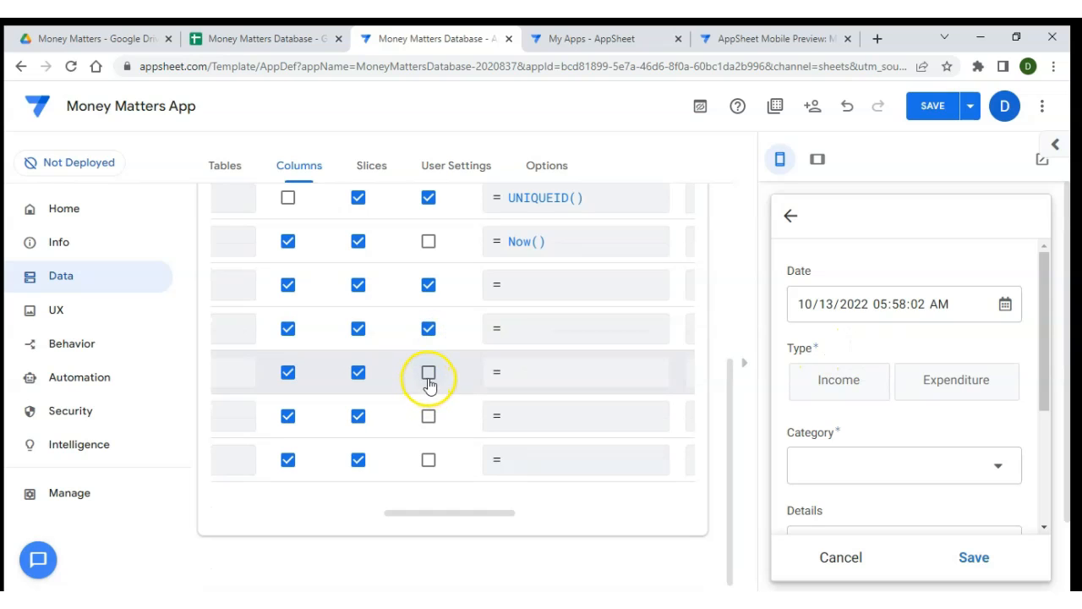
{"action": "scroll", "coordinate": [945, 406], "scroll_direction": "down", "scroll_amount": 1}
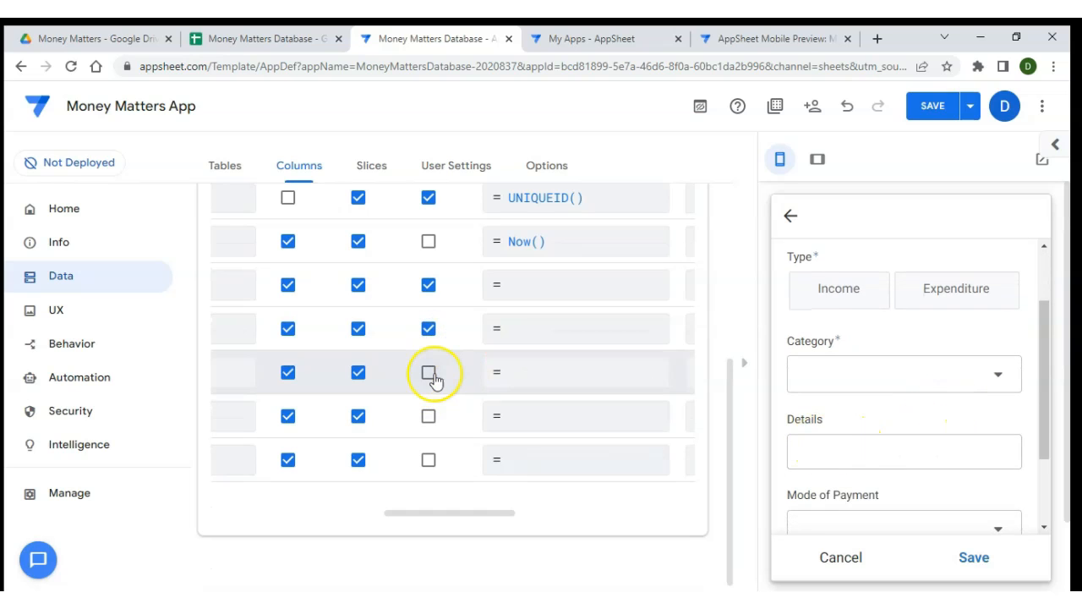
{"action": "scroll", "coordinate": [829, 435], "scroll_direction": "down", "scroll_amount": 2}
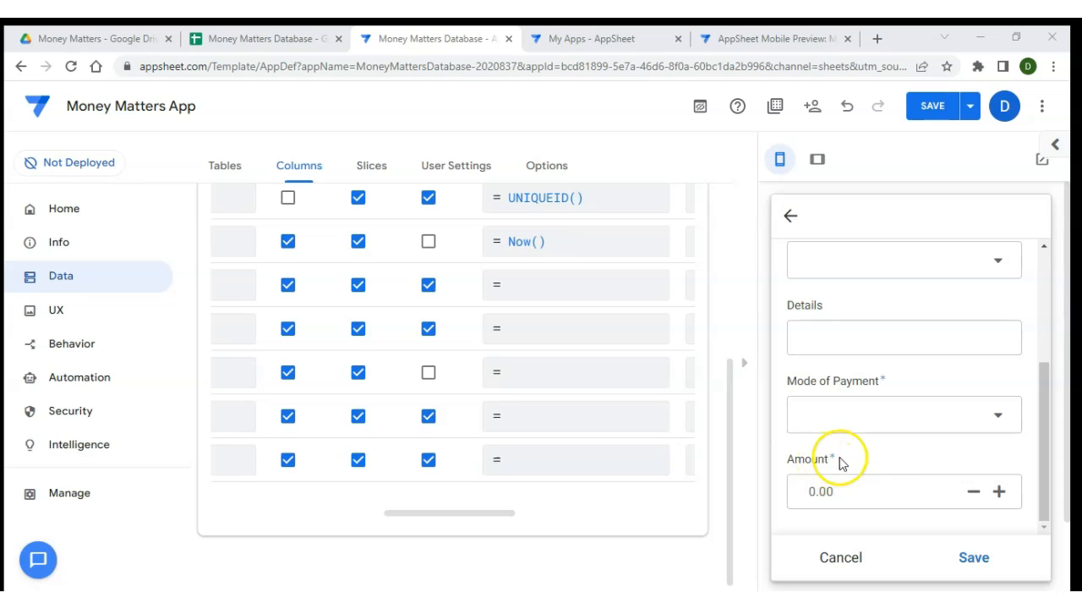
{"action": "left_click", "coordinate": [841, 559]}
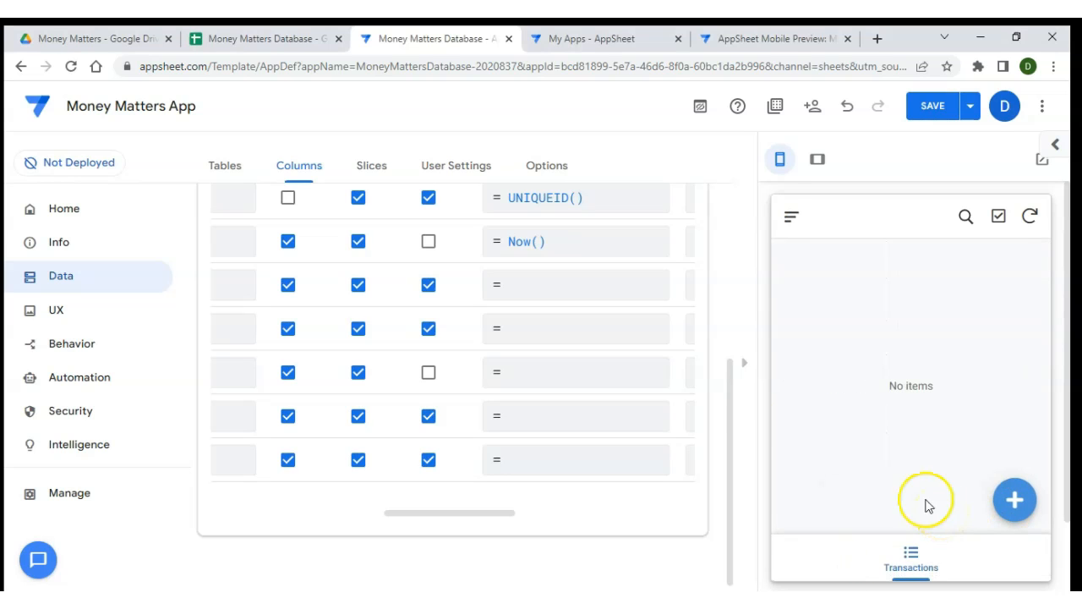
Start a new transaction in the app preview with type Income and category Business
{"action": "scroll", "coordinate": [465, 346], "scroll_direction": "left", "scroll_amount": 5}
{"action": "scroll", "coordinate": [464, 348], "scroll_direction": "left", "scroll_amount": 2}
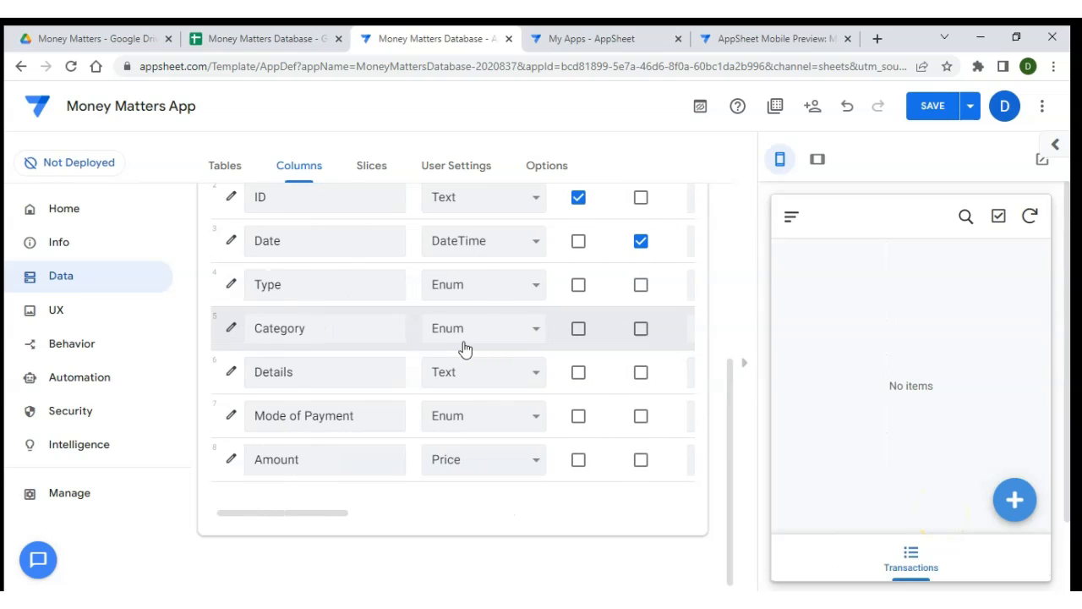
{"action": "scroll", "coordinate": [464, 348], "scroll_direction": "up", "scroll_amount": 3}
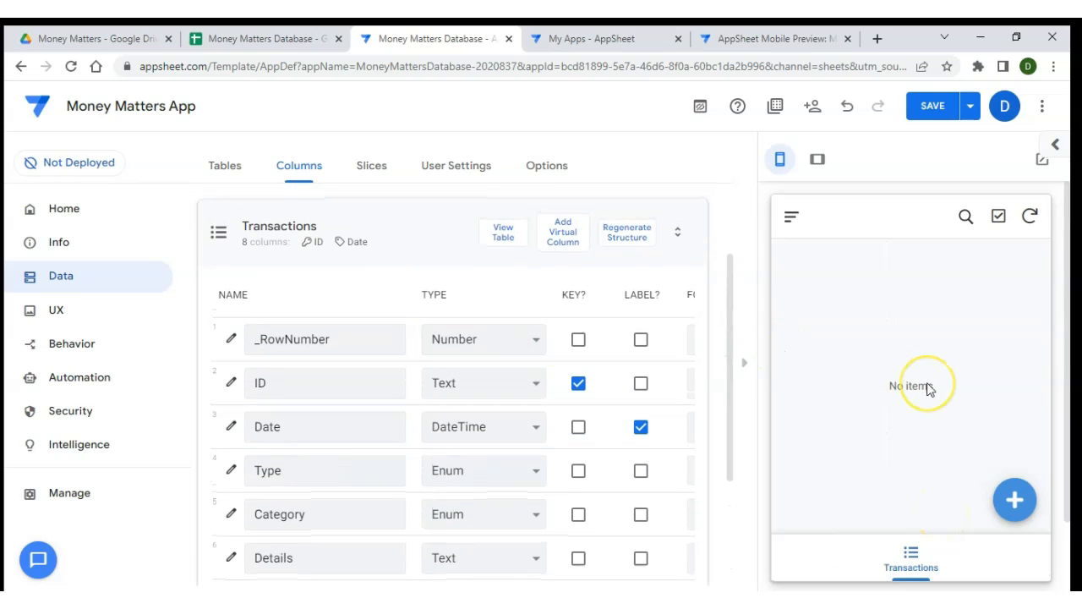
{"action": "left_click", "coordinate": [1014, 499]}
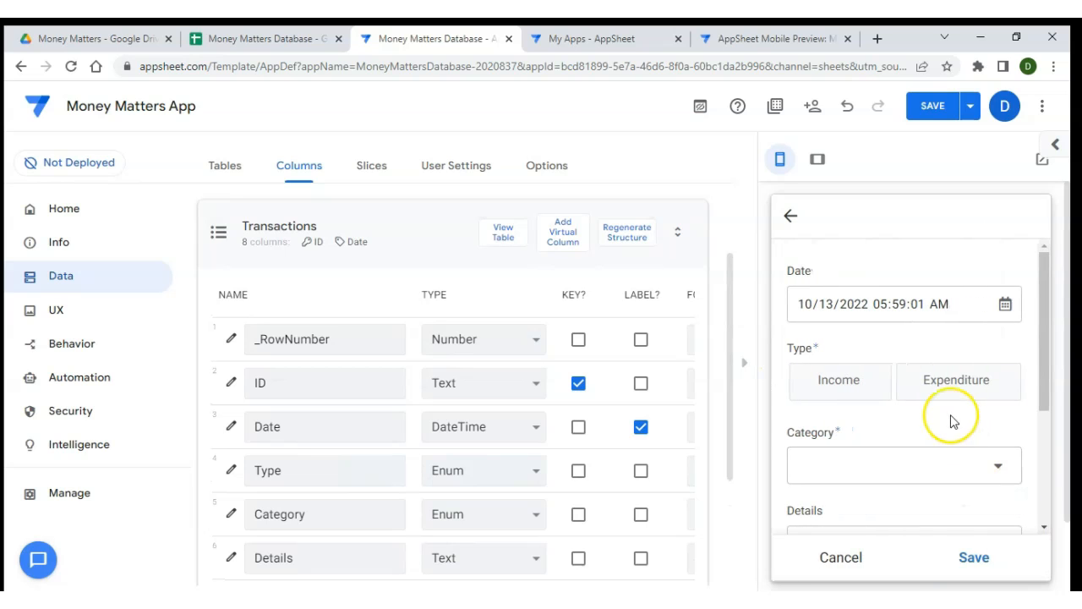
{"action": "left_click", "coordinate": [849, 380]}
{"action": "left_click", "coordinate": [893, 465]}
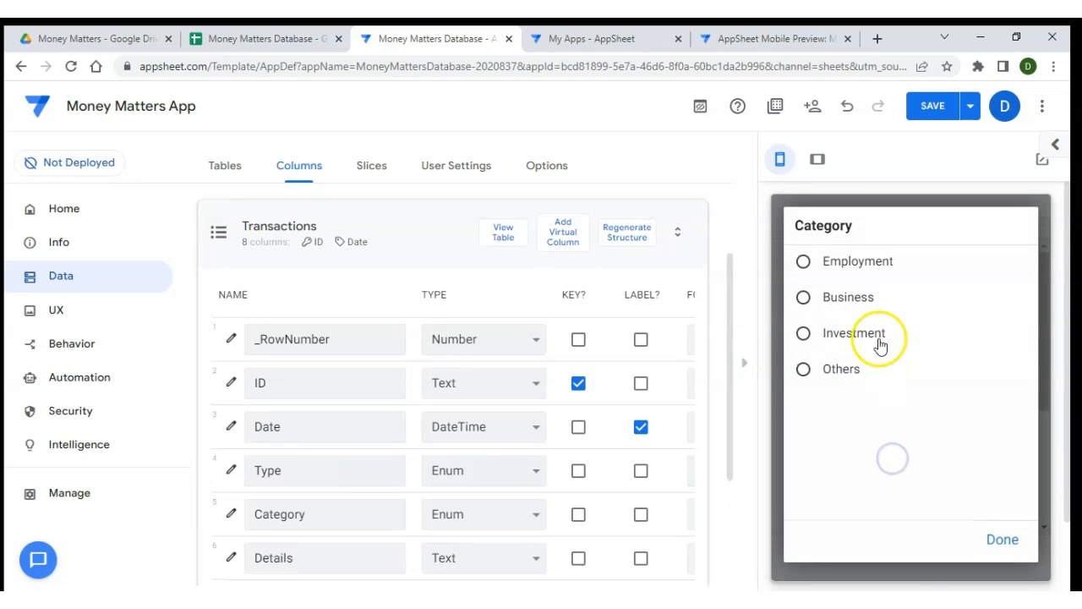
{"action": "left_click", "coordinate": [830, 313]}
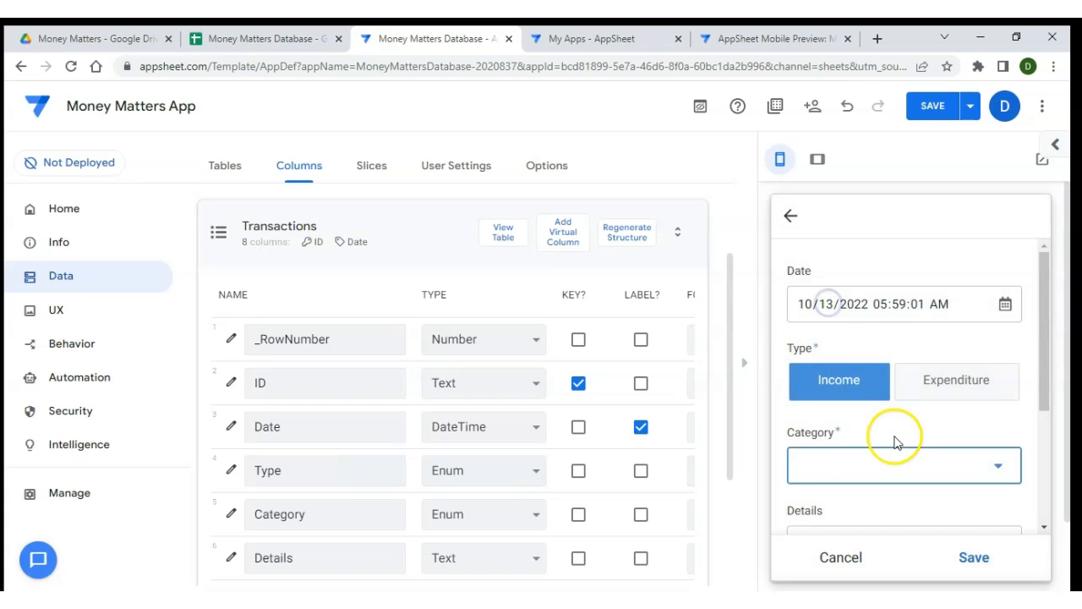
Enter a note about goods sold to a named customer as Details, choose Mobile Money, set the Amount to 55 and save the transaction
{"action": "scroll", "coordinate": [894, 442], "scroll_direction": "down", "scroll_amount": 1}
{"action": "left_click", "coordinate": [857, 415]}
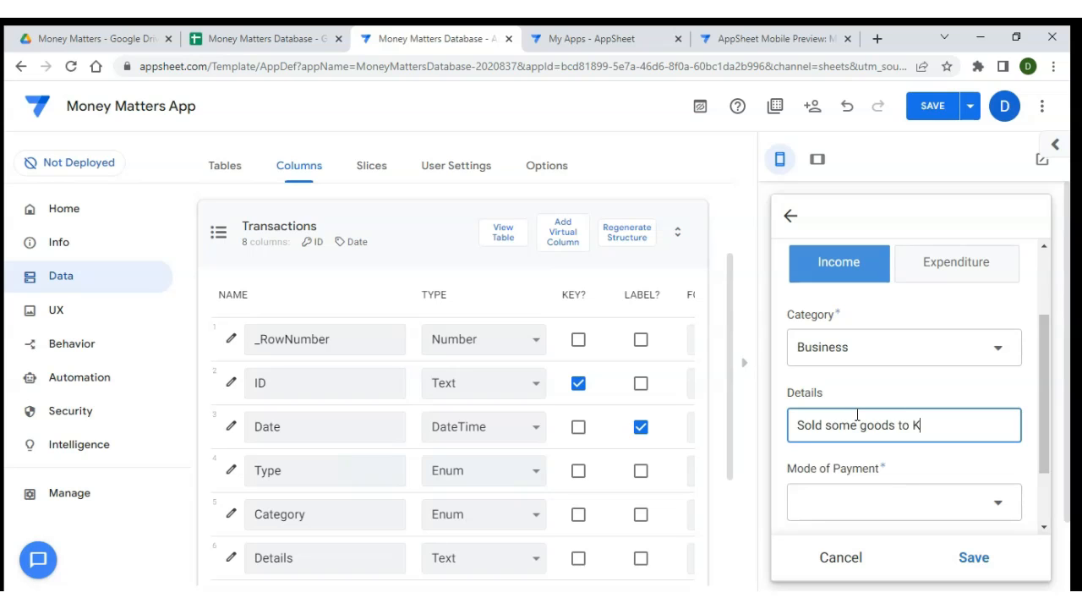
{"action": "left_click", "coordinate": [899, 505]}
{"action": "left_click", "coordinate": [845, 303]}
{"action": "scroll", "coordinate": [908, 435], "scroll_direction": "down", "scroll_amount": 2}
{"action": "left_click", "coordinate": [867, 481]}
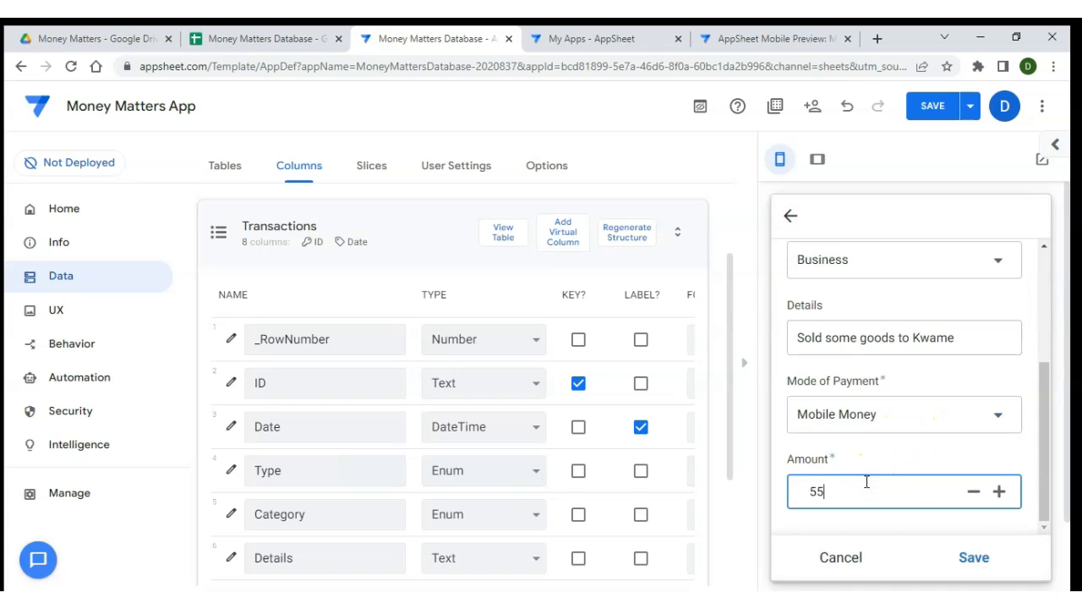
{"action": "left_click", "coordinate": [968, 557]}
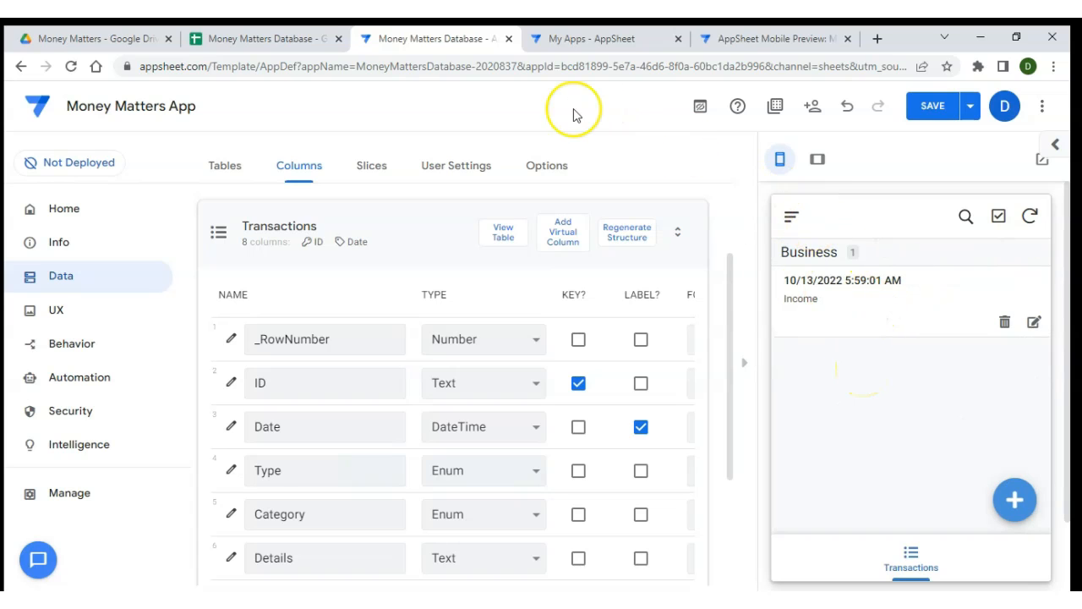
Switch to the Money Matters Database spreadsheet and check the new transaction's row, including its ID, Date and Type cells
{"action": "left_click", "coordinate": [265, 38]}
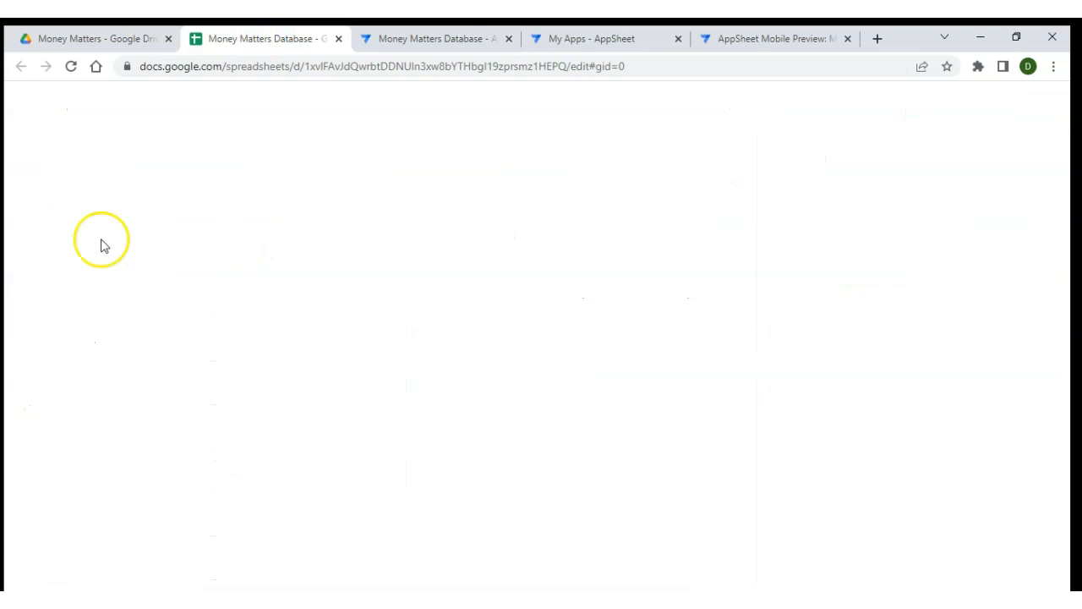
{"action": "left_click", "coordinate": [390, 223], "text": "shift"}
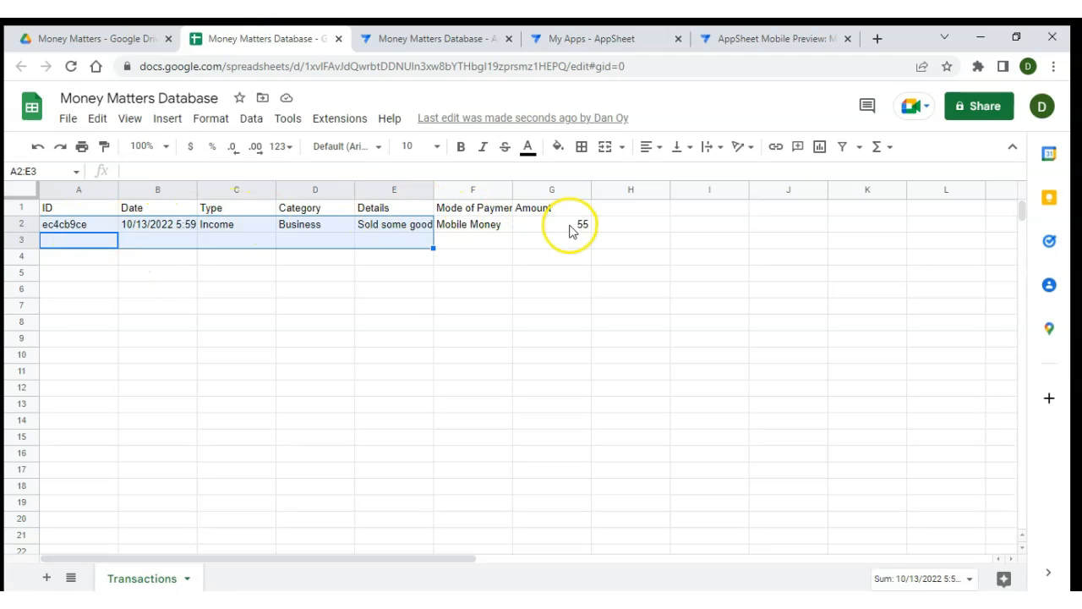
{"action": "left_click", "coordinate": [92, 226]}
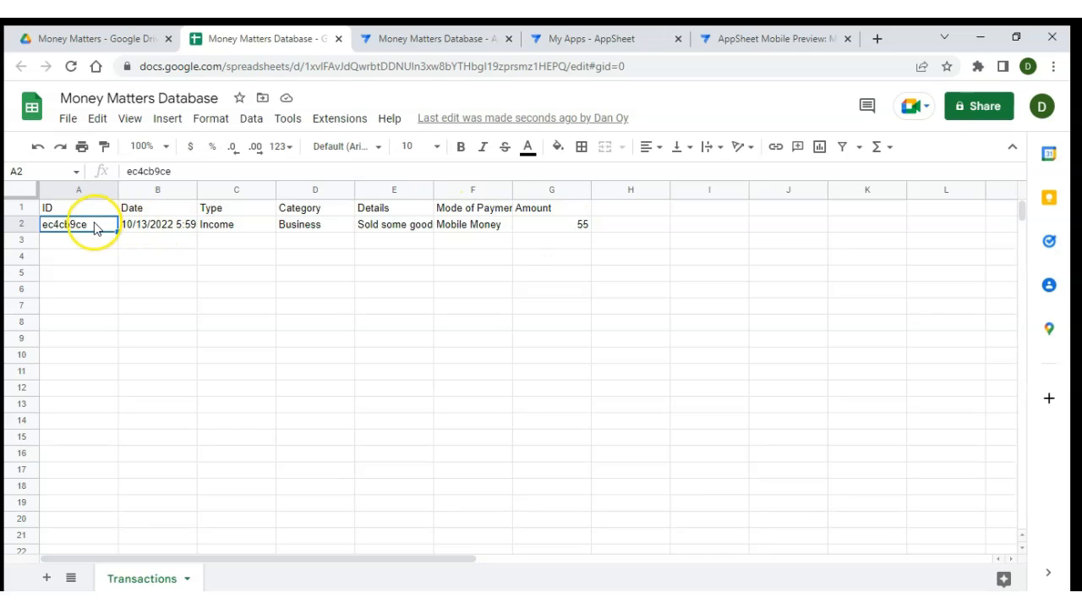
{"action": "left_click", "coordinate": [142, 224]}
{"action": "left_click", "coordinate": [222, 231]}
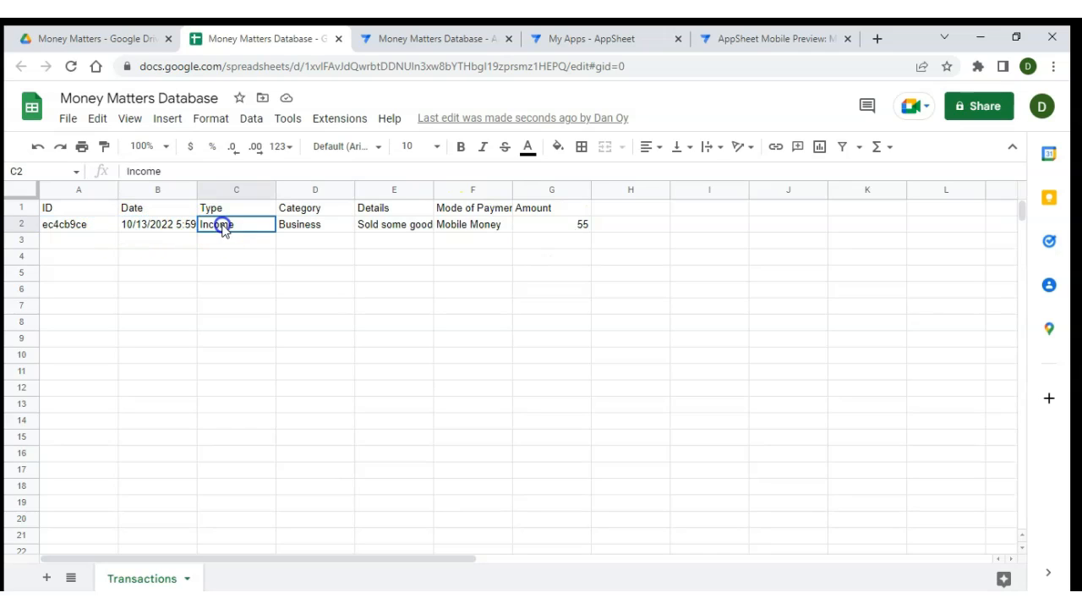
Return to the AppSheet editor and open the settings of the Transactions view shown in the preview
{"action": "left_click", "coordinate": [441, 40]}
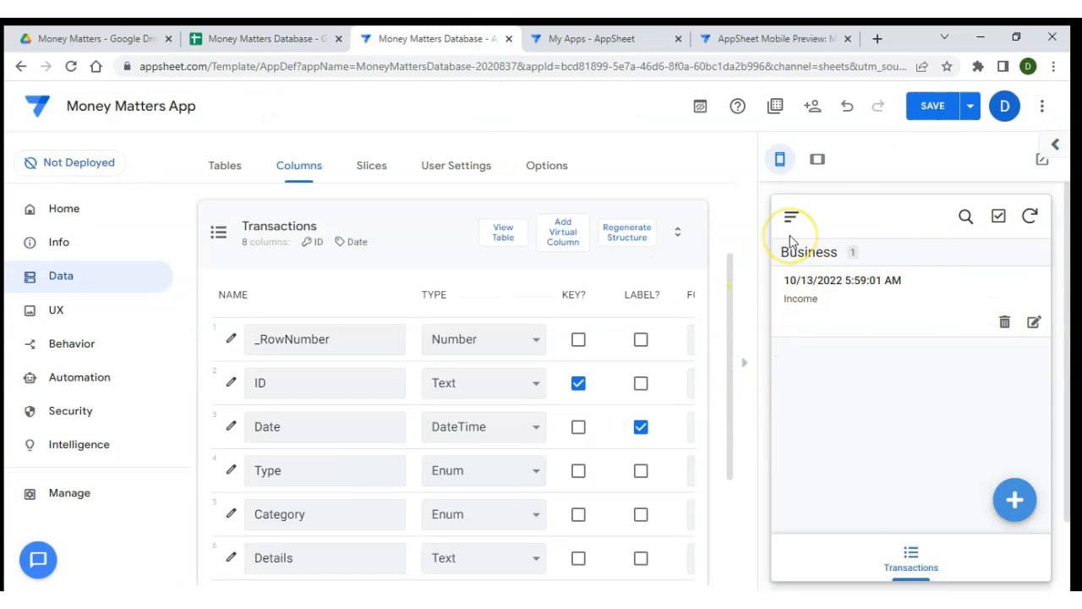
{"action": "scroll", "coordinate": [846, 394], "scroll_direction": "down", "scroll_amount": 2}
{"action": "scroll", "coordinate": [849, 394], "scroll_direction": "up", "scroll_amount": 1}
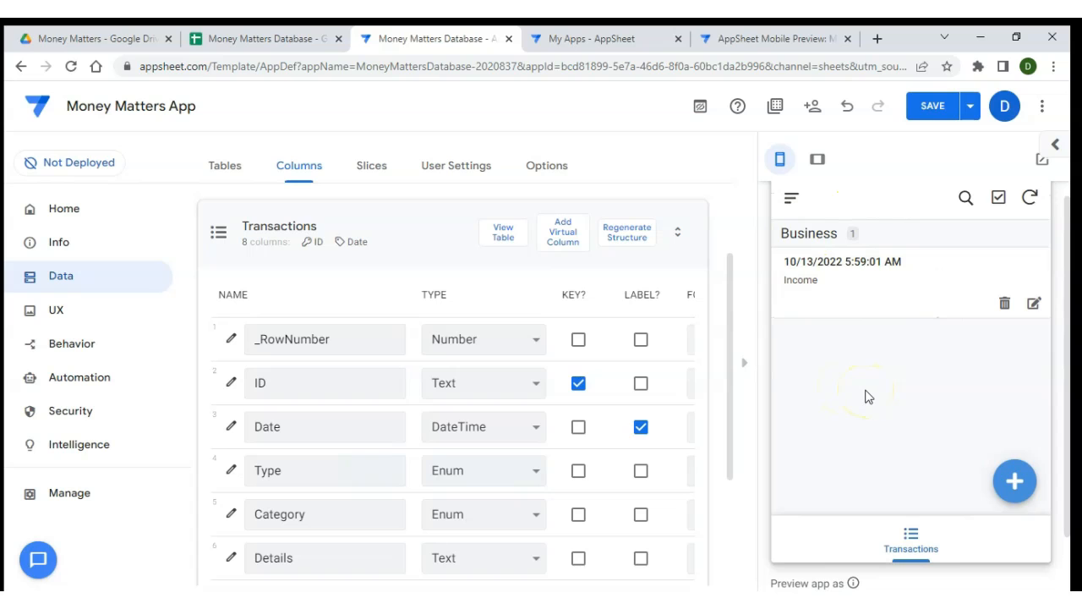
{"action": "scroll", "coordinate": [876, 469], "scroll_direction": "down", "scroll_amount": 2}
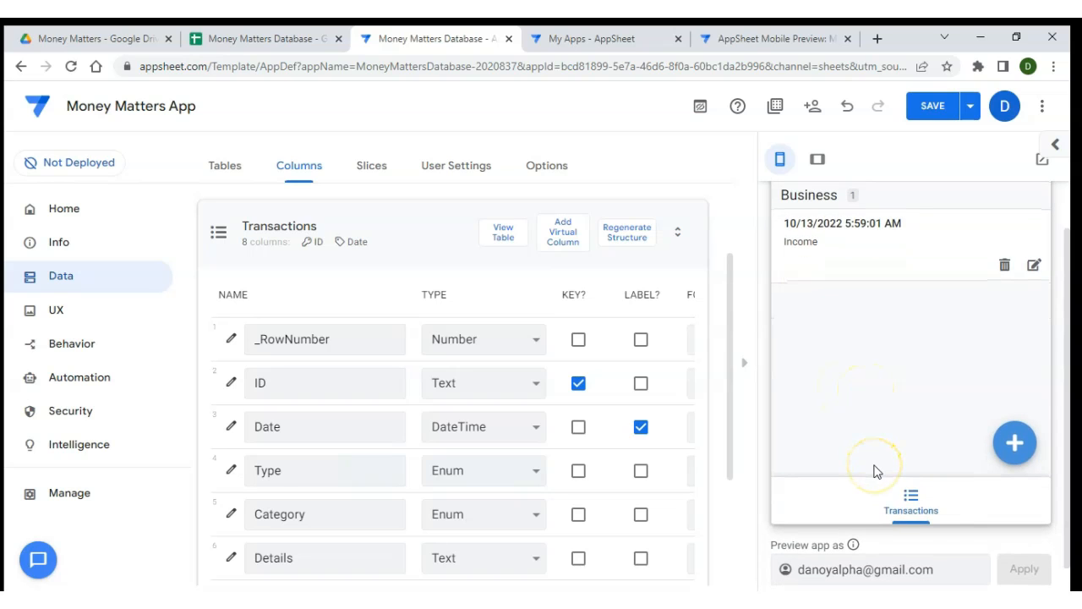
{"action": "scroll", "coordinate": [829, 467], "scroll_direction": "down", "scroll_amount": 1}
{"action": "scroll", "coordinate": [831, 467], "scroll_direction": "up", "scroll_amount": 3}
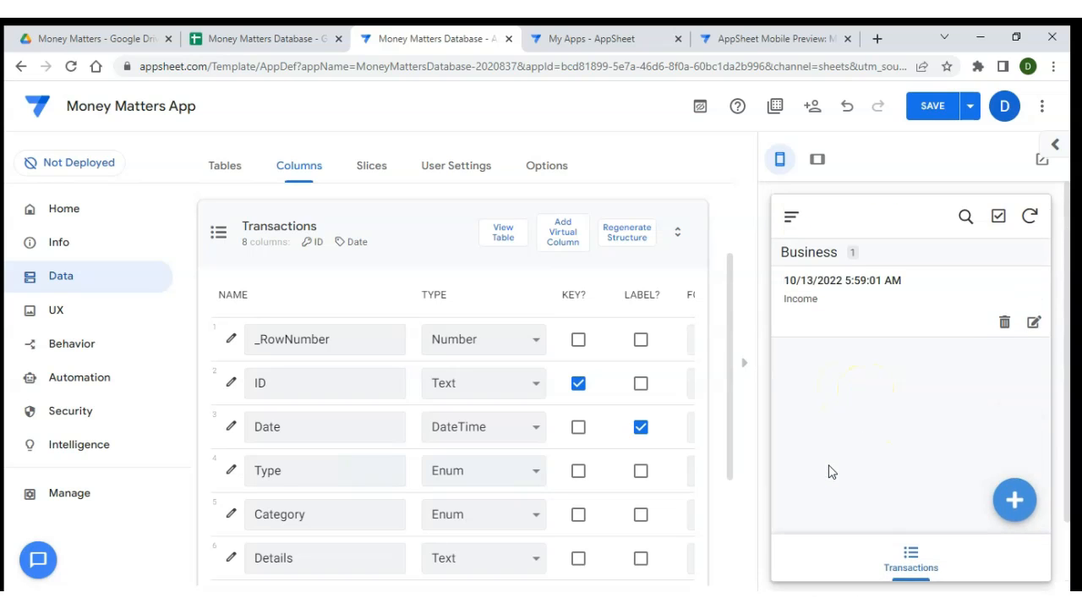
{"action": "scroll", "coordinate": [860, 397], "scroll_direction": "down", "scroll_amount": 2}
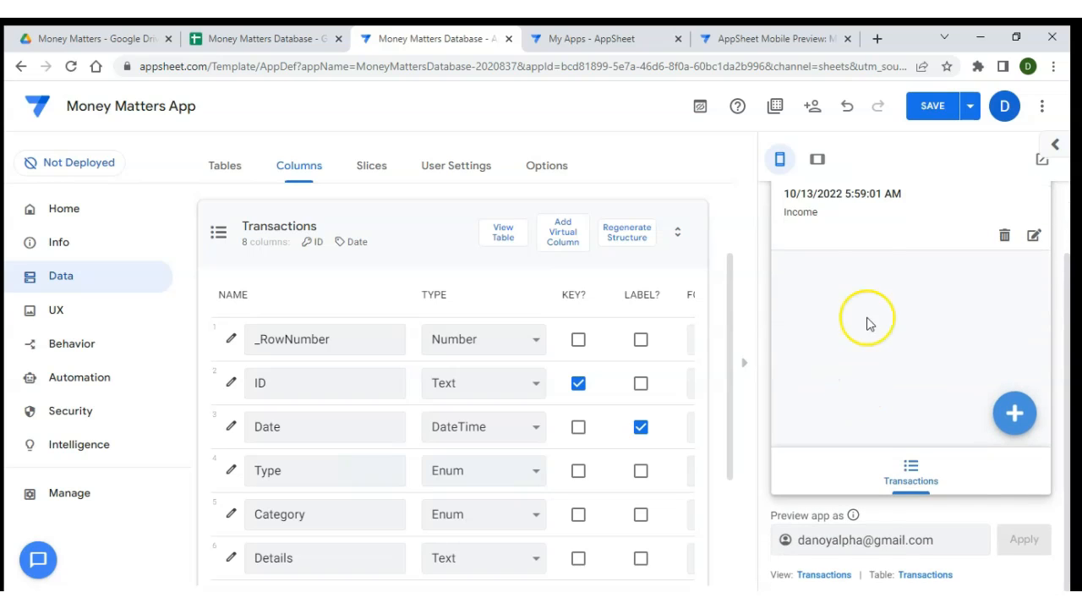
{"action": "left_click", "coordinate": [825, 575]}
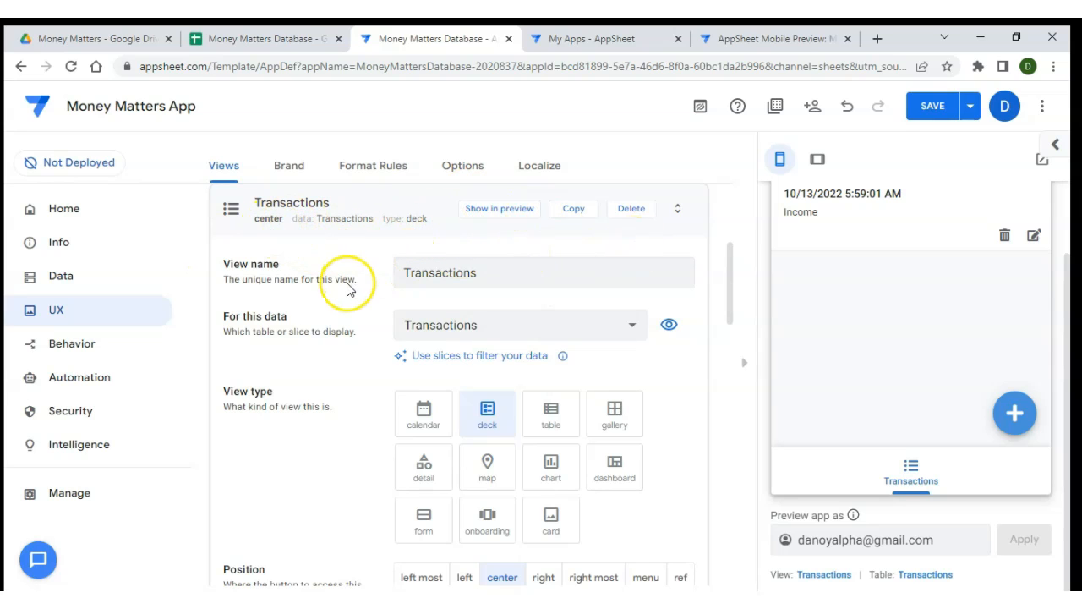
Change the Transactions view type to table and review its columns in the preview
{"action": "scroll", "coordinate": [345, 307], "scroll_direction": "down", "scroll_amount": 1}
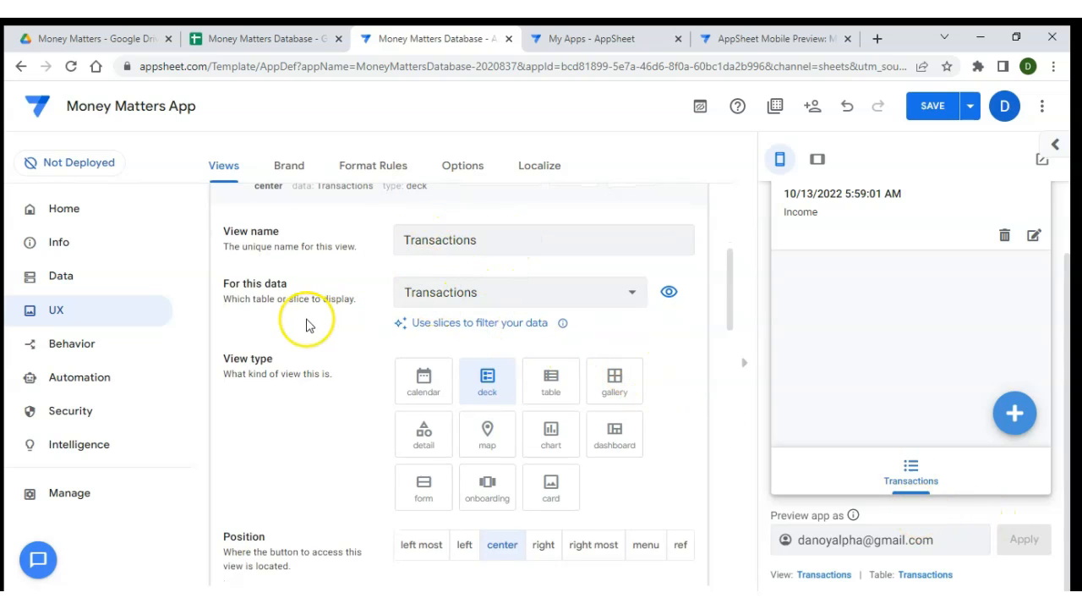
{"action": "scroll", "coordinate": [334, 338], "scroll_direction": "down", "scroll_amount": 1}
{"action": "scroll", "coordinate": [335, 339], "scroll_direction": "down", "scroll_amount": 1}
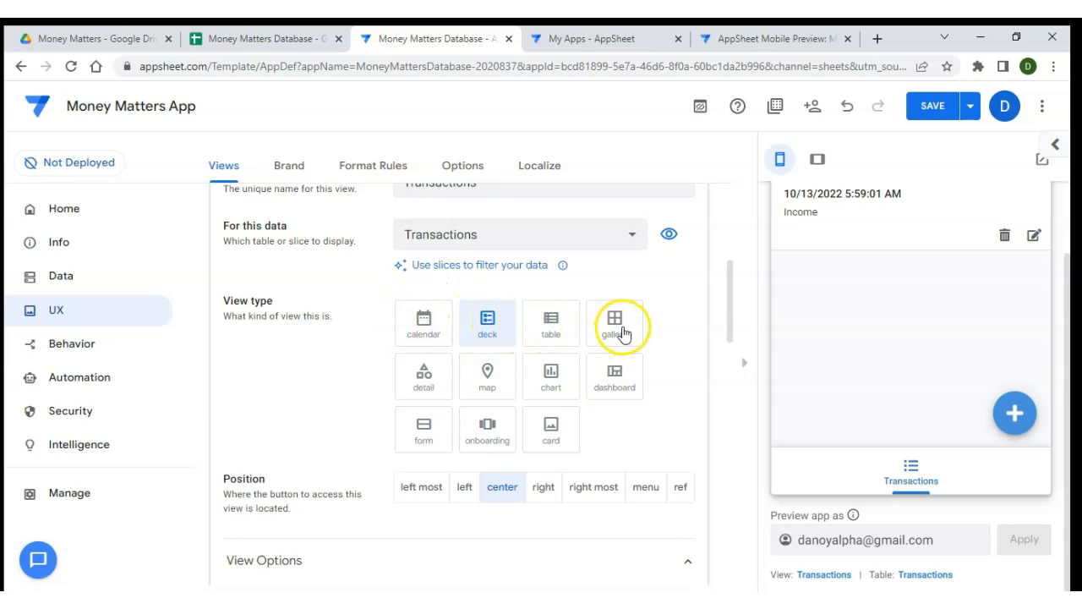
{"action": "left_click", "coordinate": [558, 337]}
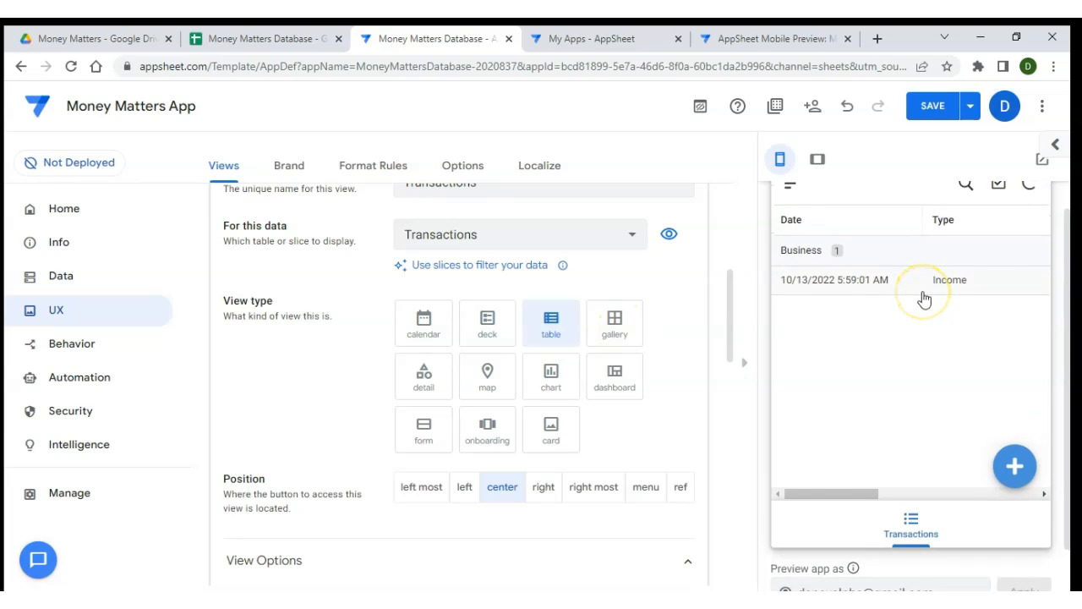
{"action": "scroll", "coordinate": [924, 300], "scroll_direction": "right", "scroll_amount": 4}
{"action": "scroll", "coordinate": [924, 300], "scroll_direction": "left", "scroll_amount": 4}
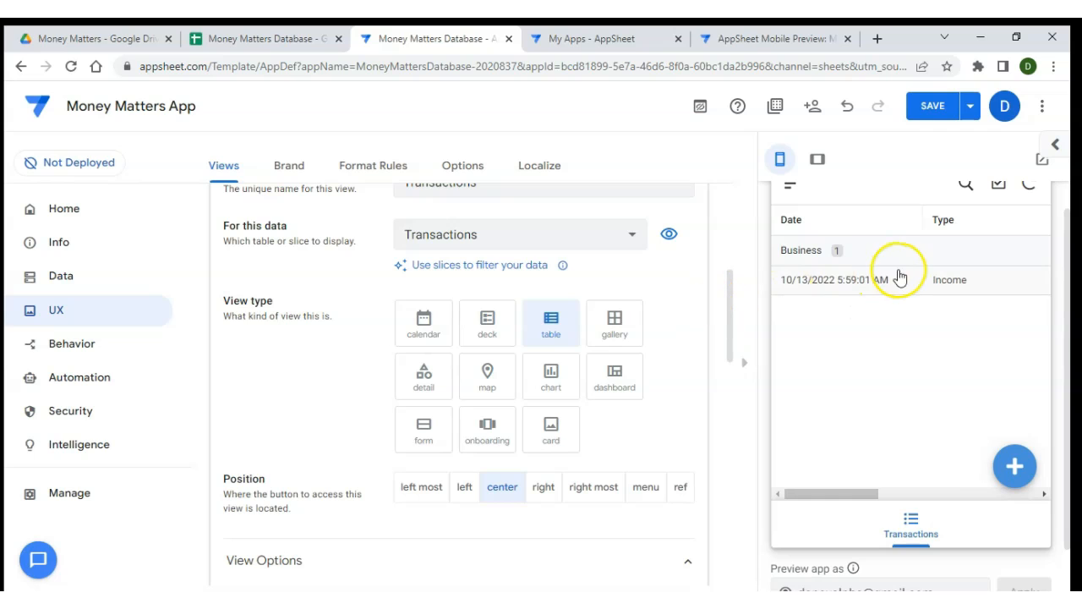
{"action": "scroll", "coordinate": [965, 286], "scroll_direction": "right", "scroll_amount": 3}
{"action": "scroll", "coordinate": [965, 286], "scroll_direction": "right", "scroll_amount": 1}
{"action": "scroll", "coordinate": [965, 286], "scroll_direction": "right", "scroll_amount": 5}
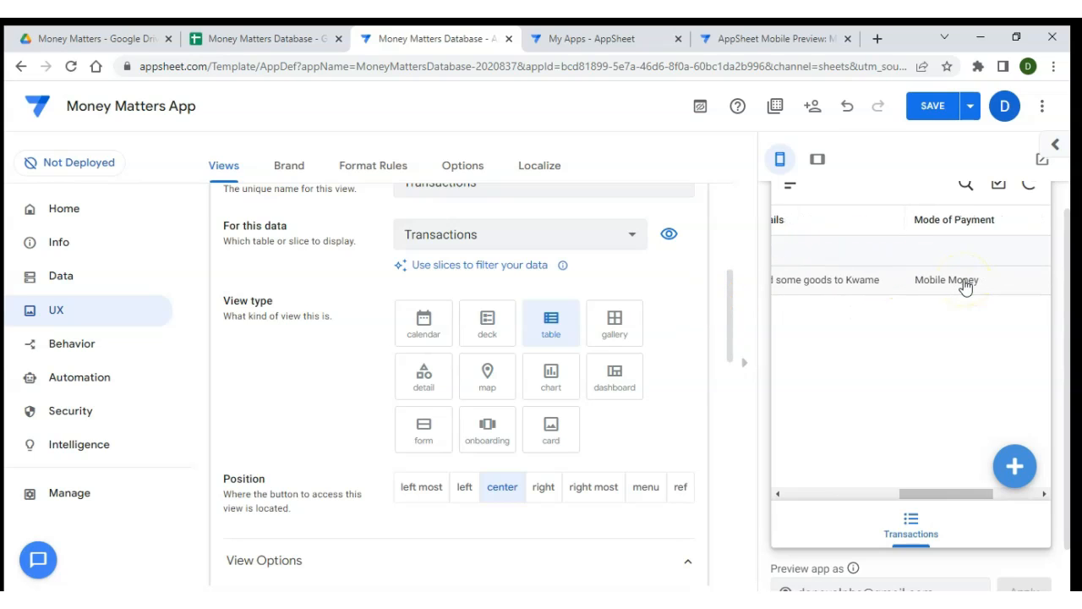
{"action": "scroll", "coordinate": [914, 290], "scroll_direction": "left", "scroll_amount": 9}
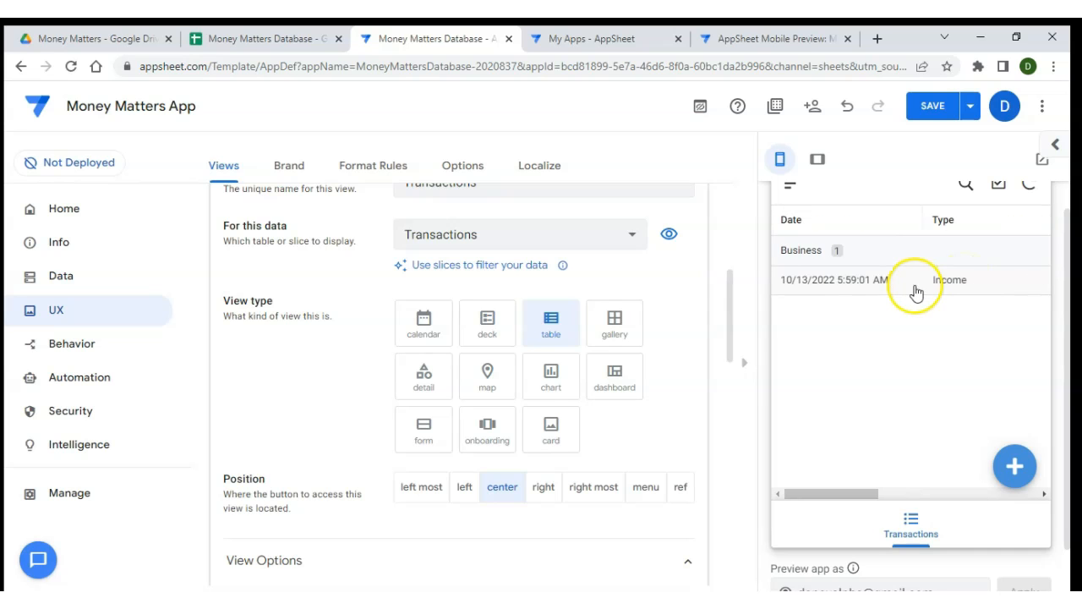
Group the Transactions view's rows by Type in the view options
{"action": "scroll", "coordinate": [551, 358], "scroll_direction": "down", "scroll_amount": 1}
{"action": "scroll", "coordinate": [550, 362], "scroll_direction": "down", "scroll_amount": 3}
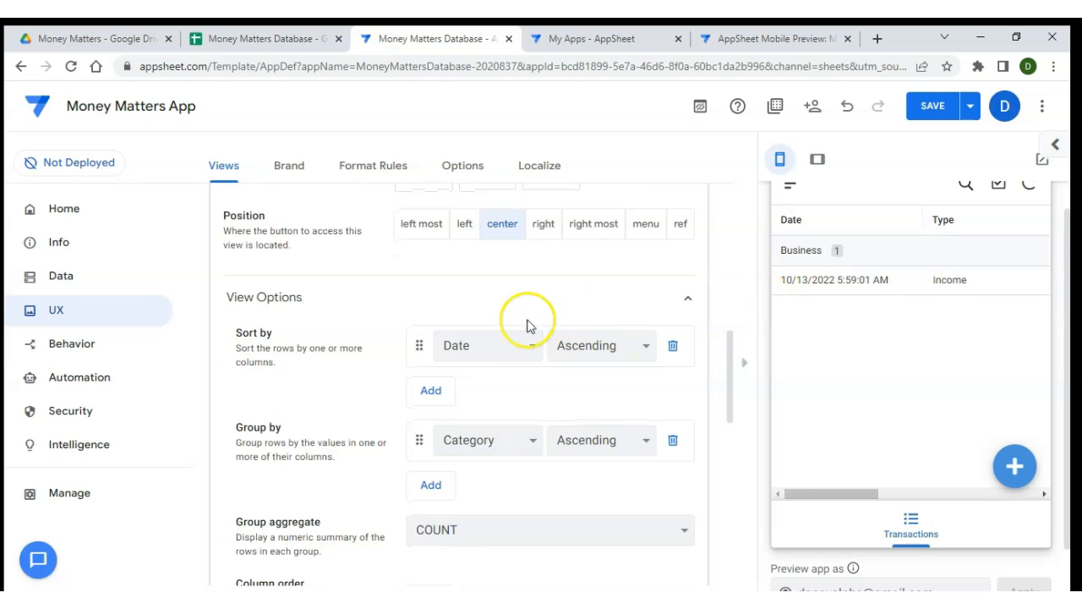
{"action": "scroll", "coordinate": [470, 380], "scroll_direction": "down", "scroll_amount": 1}
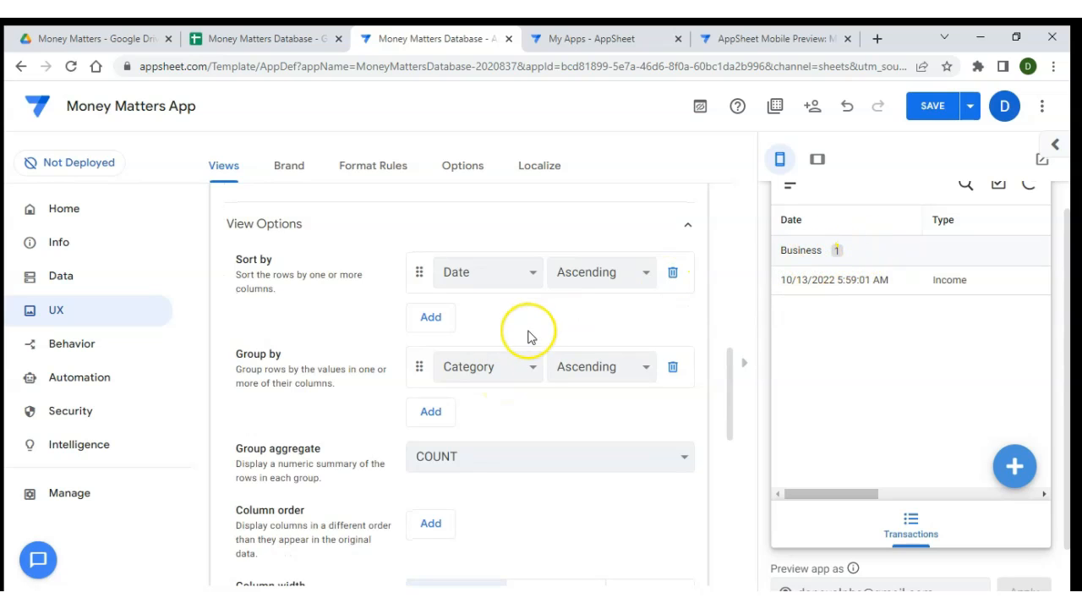
{"action": "left_click", "coordinate": [533, 369]}
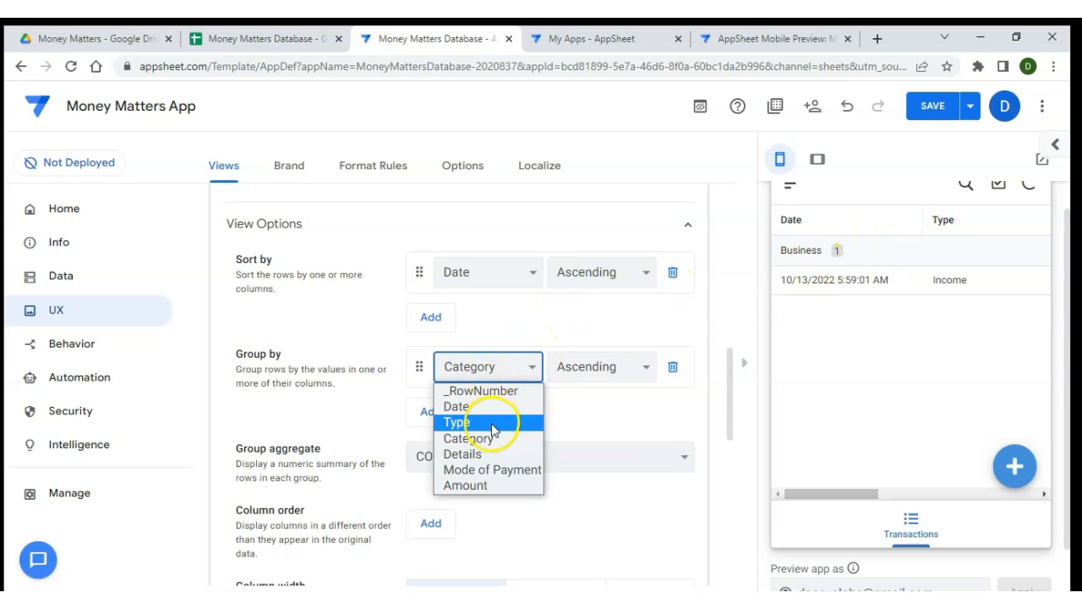
{"action": "left_click", "coordinate": [492, 427]}
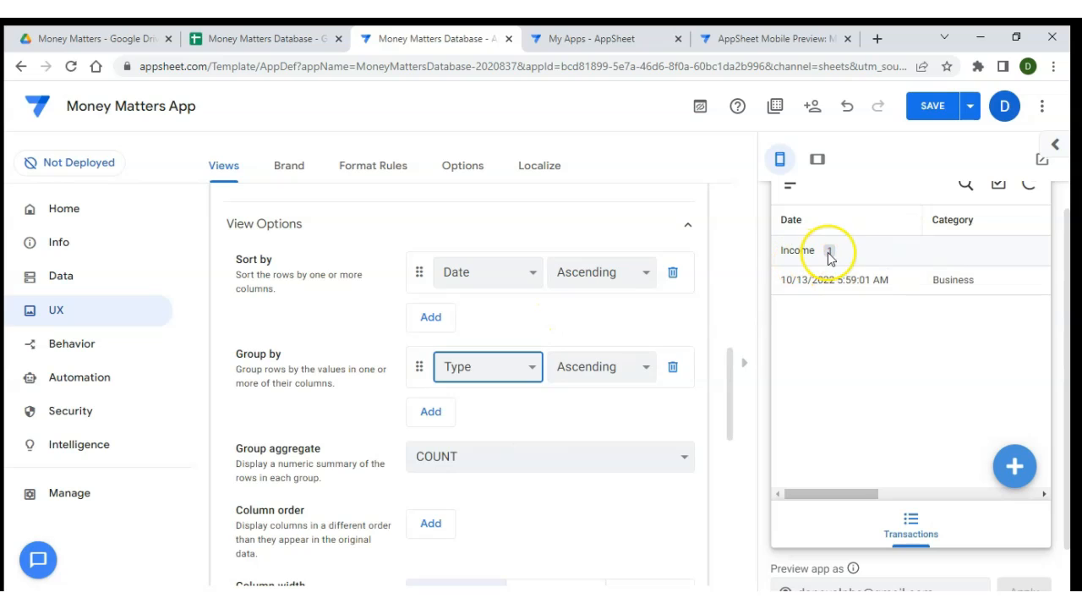
Set the group aggregate to SUM :: Amount and check the table's columns in the preview
{"action": "scroll", "coordinate": [587, 370], "scroll_direction": "down", "scroll_amount": 1}
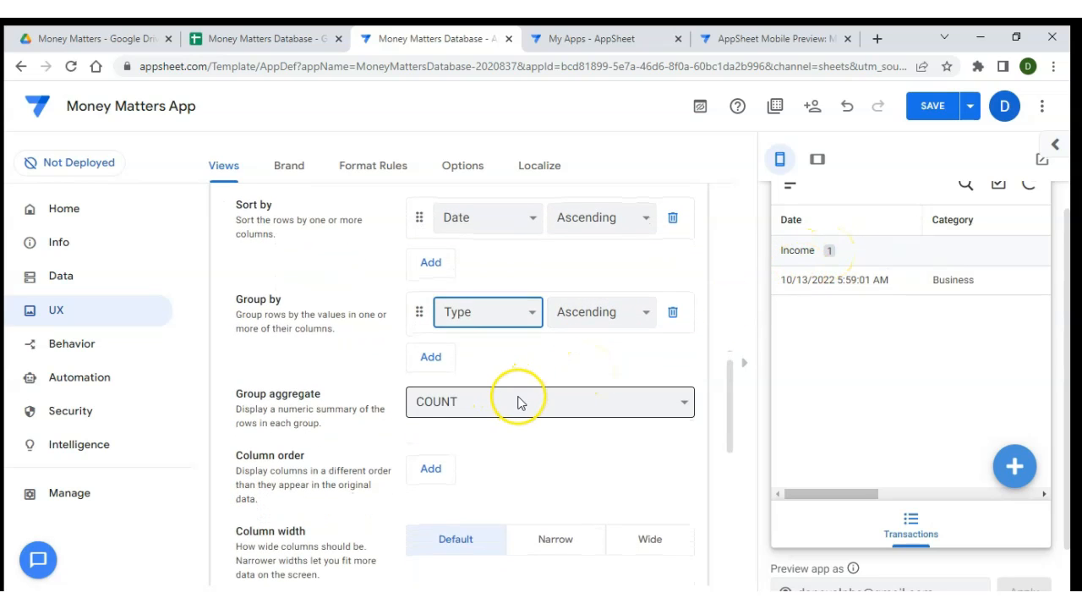
{"action": "left_click", "coordinate": [566, 408]}
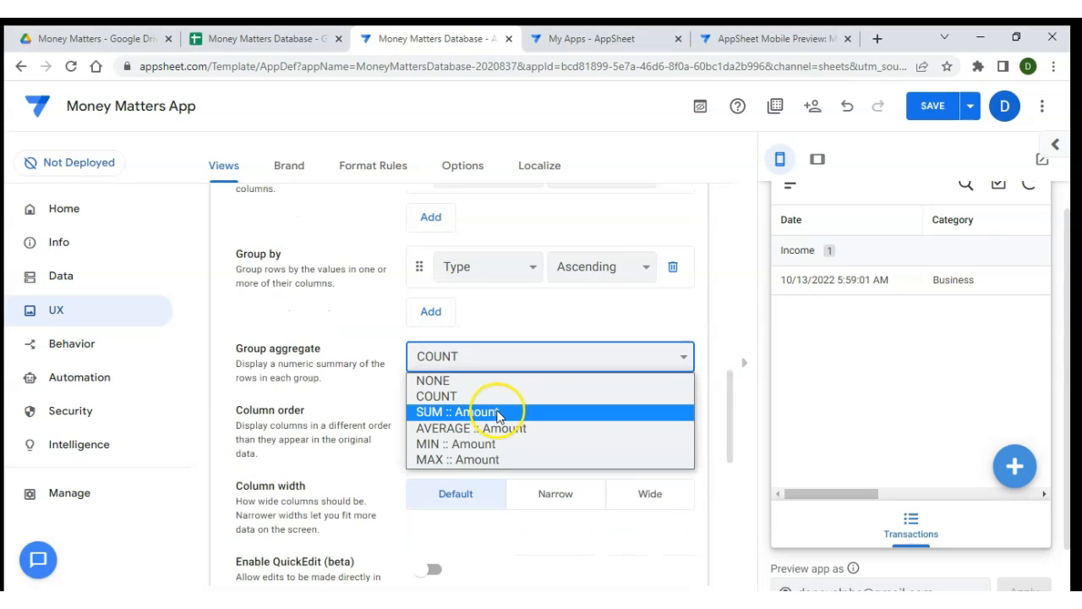
{"action": "left_click", "coordinate": [494, 413]}
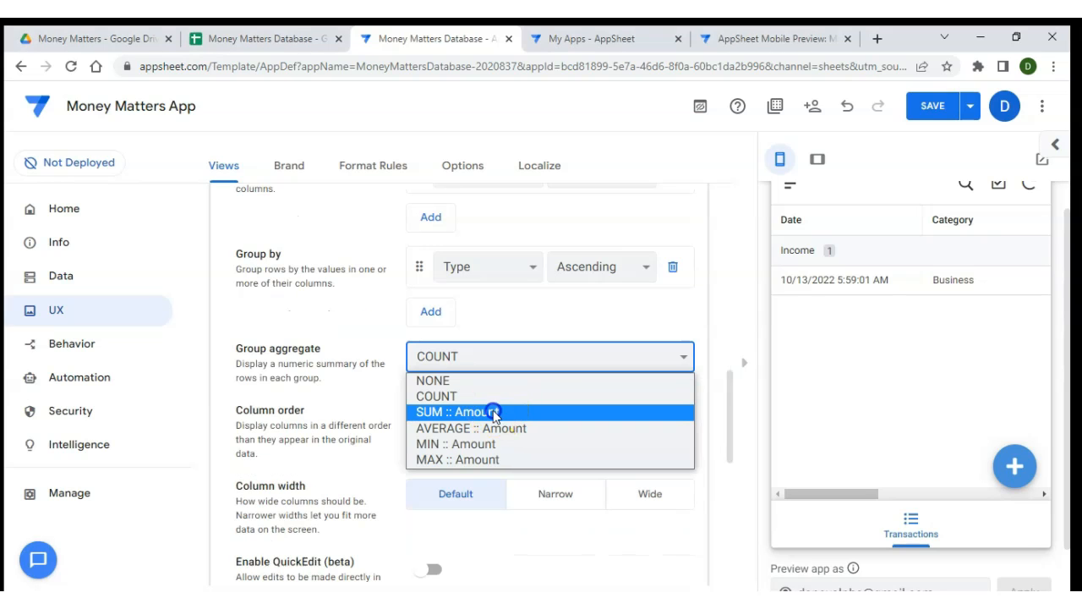
{"action": "scroll", "coordinate": [485, 414], "scroll_direction": "up", "scroll_amount": 1}
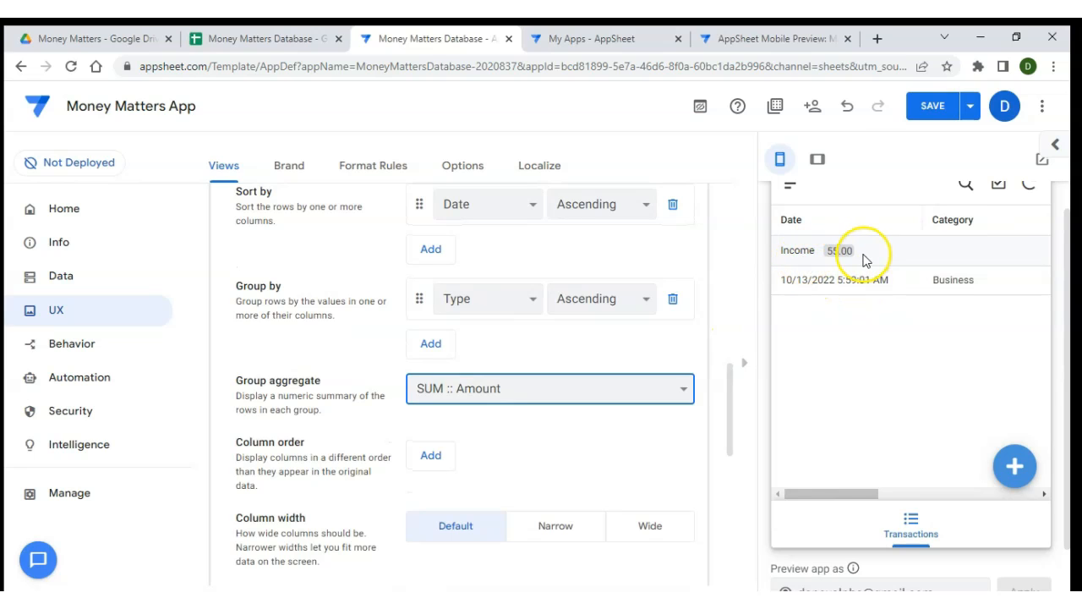
{"action": "scroll", "coordinate": [934, 297], "scroll_direction": "right", "scroll_amount": 3}
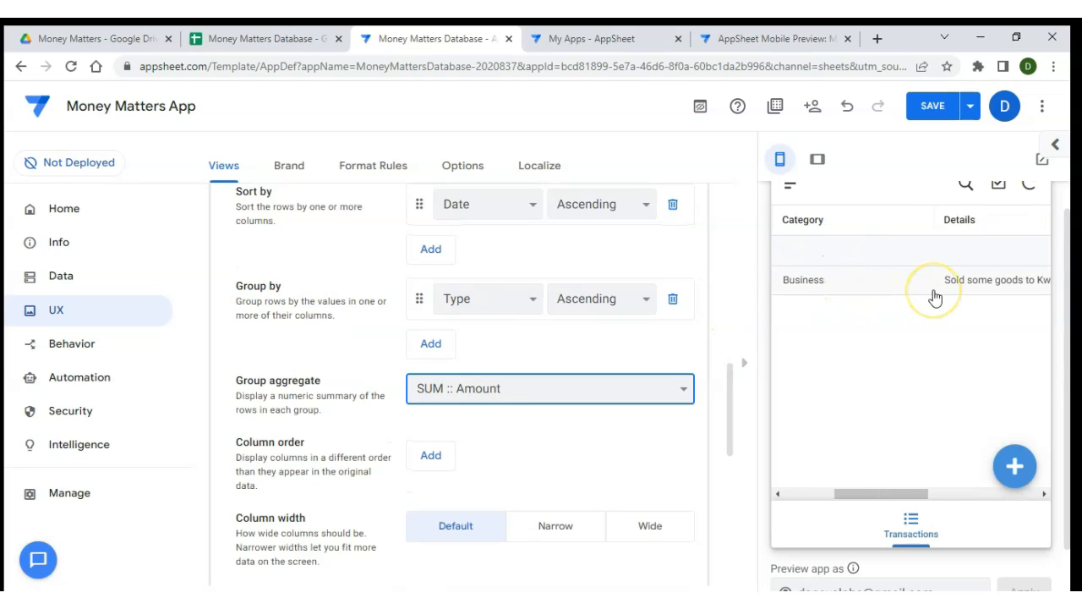
{"action": "scroll", "coordinate": [933, 297], "scroll_direction": "left", "scroll_amount": 3}
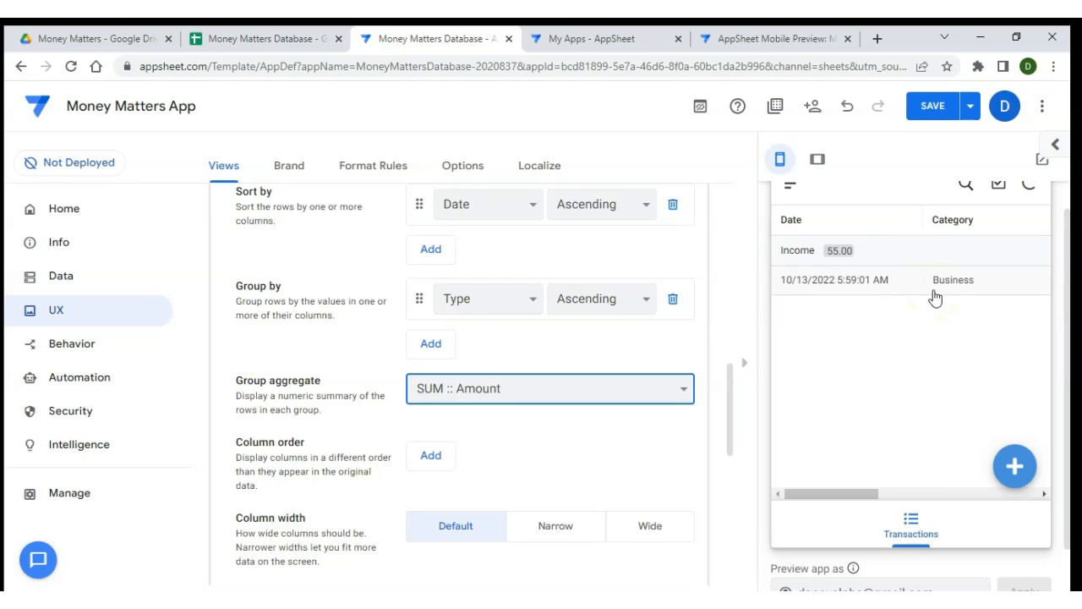
{"action": "scroll", "coordinate": [955, 284], "scroll_direction": "right", "scroll_amount": 3}
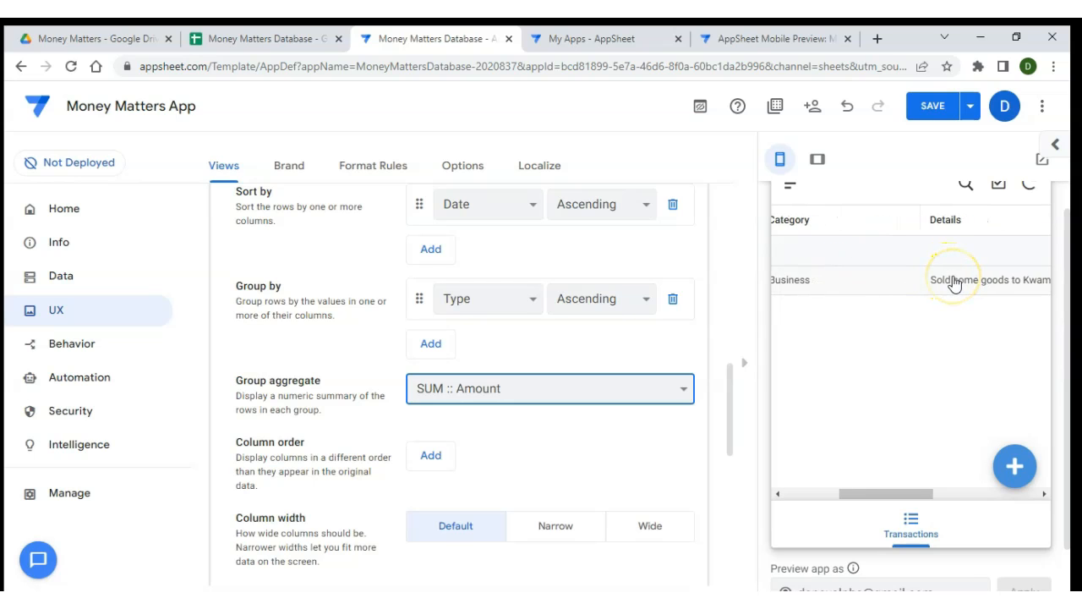
Examine the grouped Transactions table in the preview across its Date, Category, Details and Mode of Payment columns
{"action": "scroll", "coordinate": [955, 284], "scroll_direction": "left", "scroll_amount": 2}
{"action": "scroll", "coordinate": [954, 282], "scroll_direction": "left", "scroll_amount": 1}
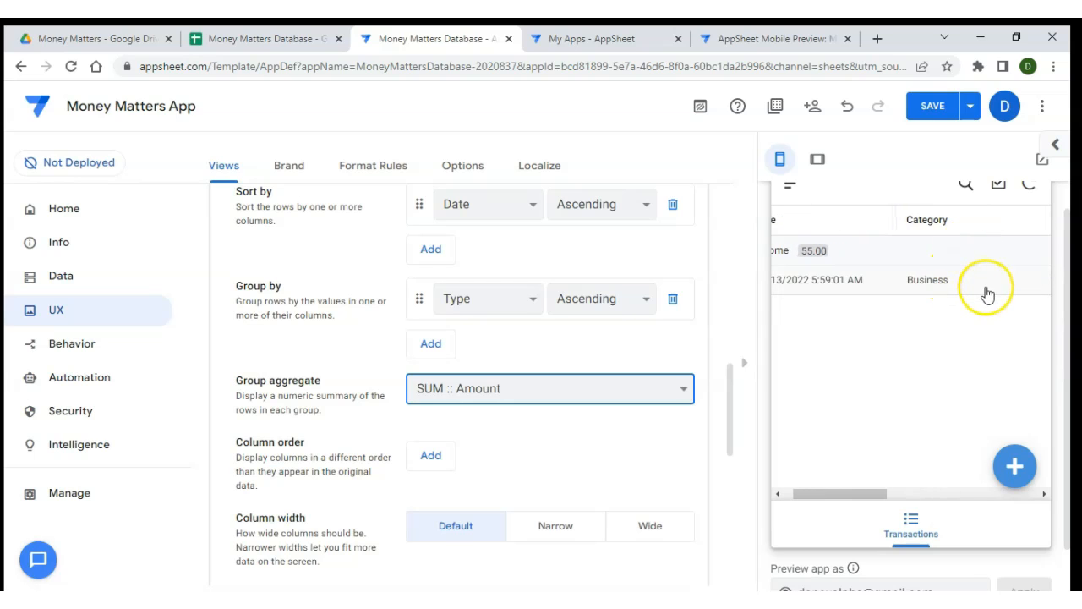
{"action": "scroll", "coordinate": [986, 290], "scroll_direction": "right", "scroll_amount": 3}
{"action": "scroll", "coordinate": [979, 290], "scroll_direction": "right", "scroll_amount": 3}
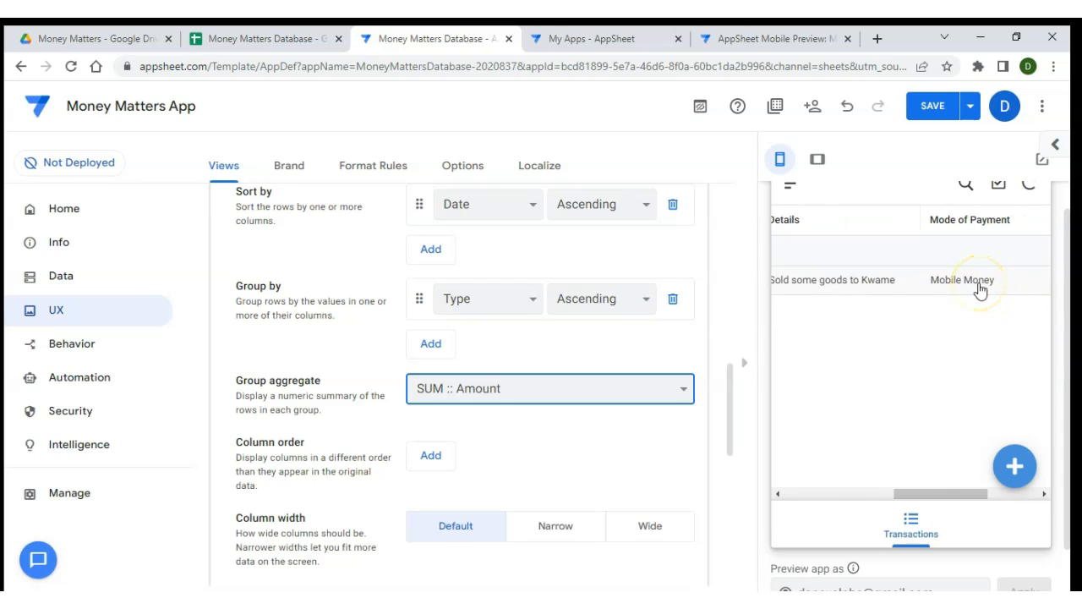
{"action": "scroll", "coordinate": [980, 289], "scroll_direction": "right", "scroll_amount": 2}
{"action": "scroll", "coordinate": [979, 289], "scroll_direction": "left", "scroll_amount": 5}
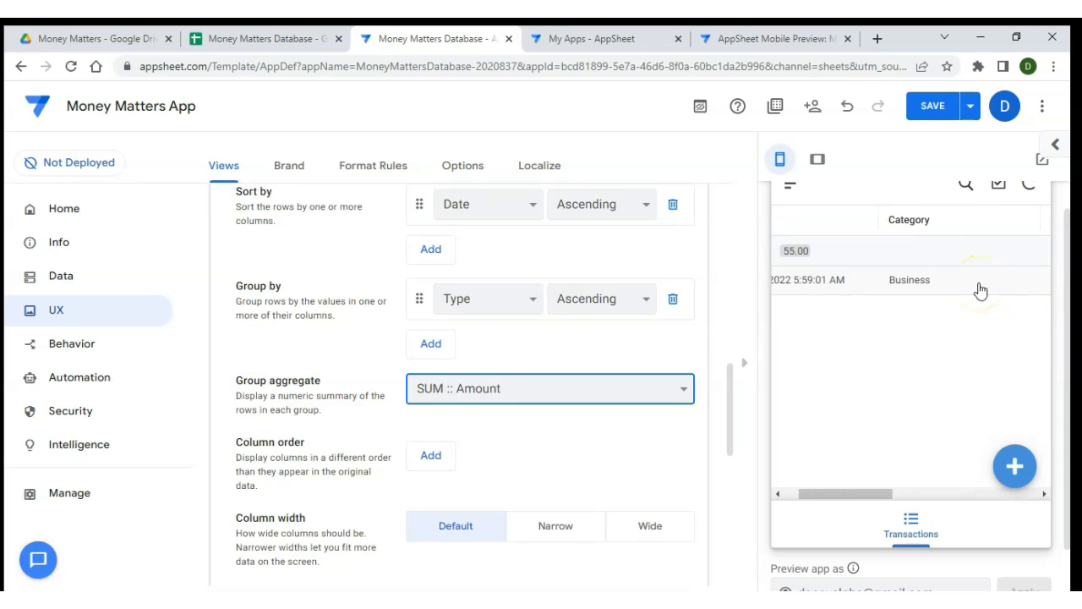
{"action": "scroll", "coordinate": [979, 290], "scroll_direction": "left", "scroll_amount": 1}
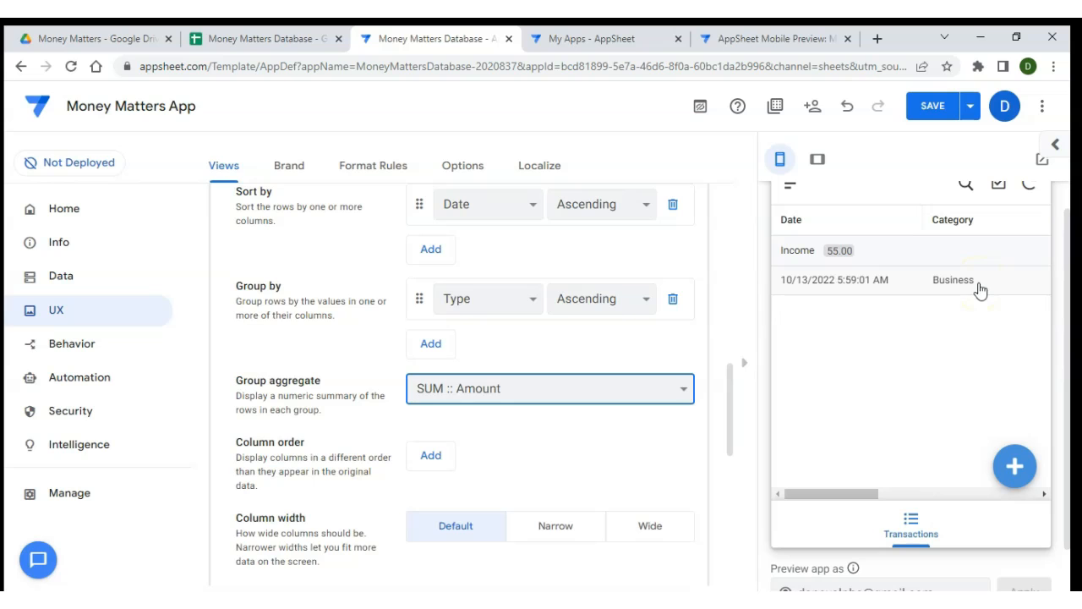
Add Date as the first column in the Transactions view's column order
{"action": "scroll", "coordinate": [556, 358], "scroll_direction": "down", "scroll_amount": 1}
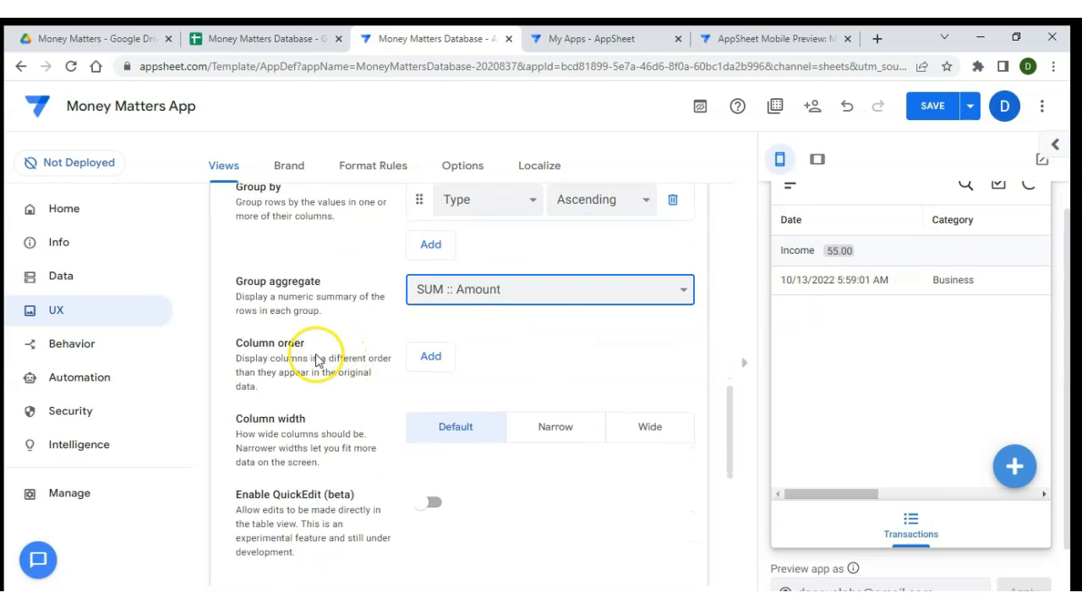
{"action": "left_click", "coordinate": [430, 356]}
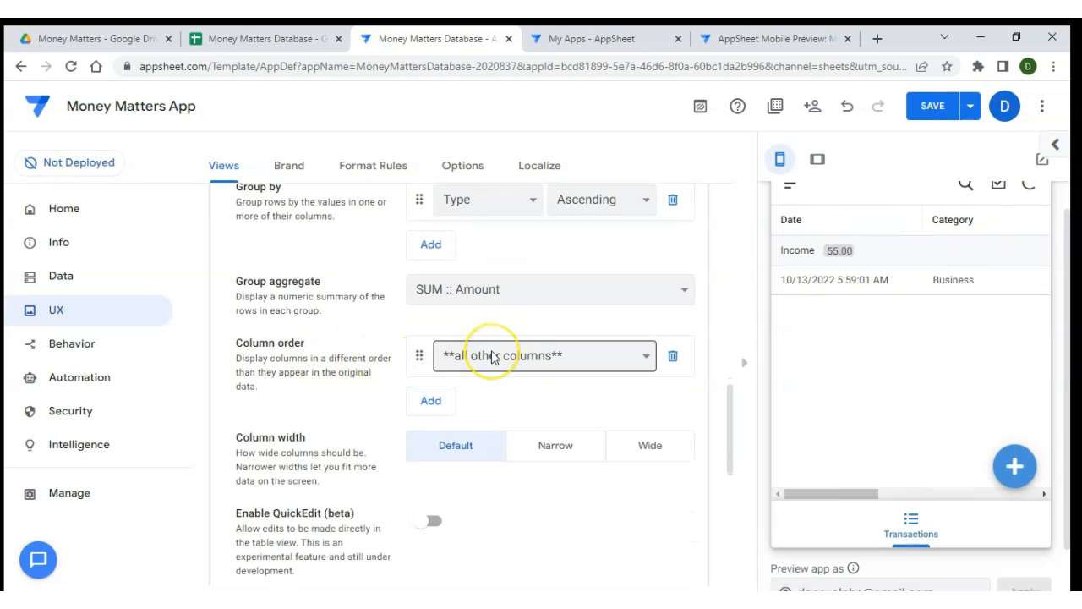
{"action": "left_click", "coordinate": [495, 356]}
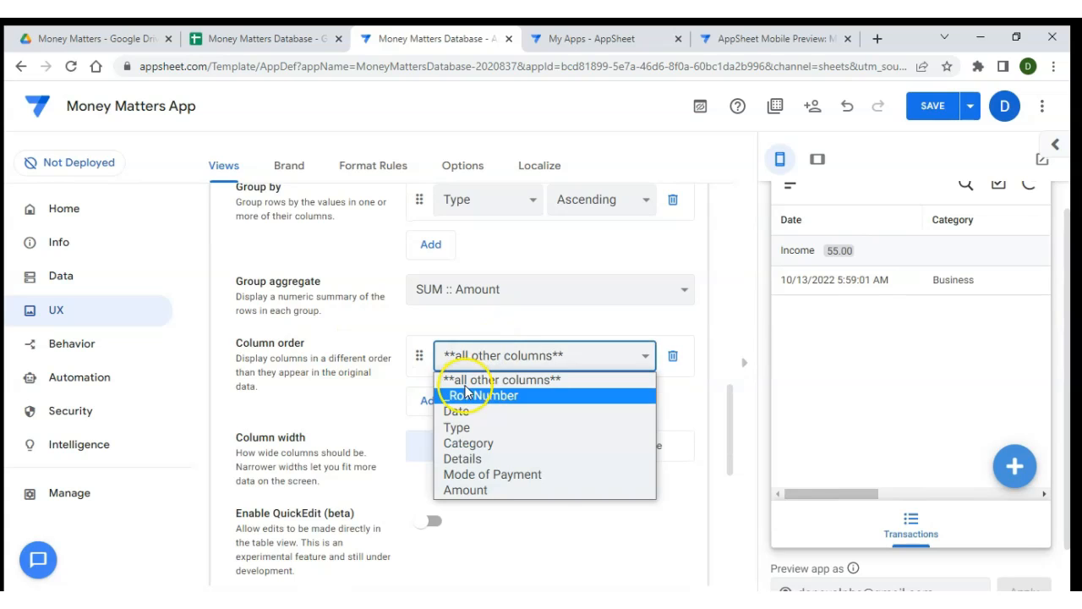
{"action": "left_click", "coordinate": [464, 412]}
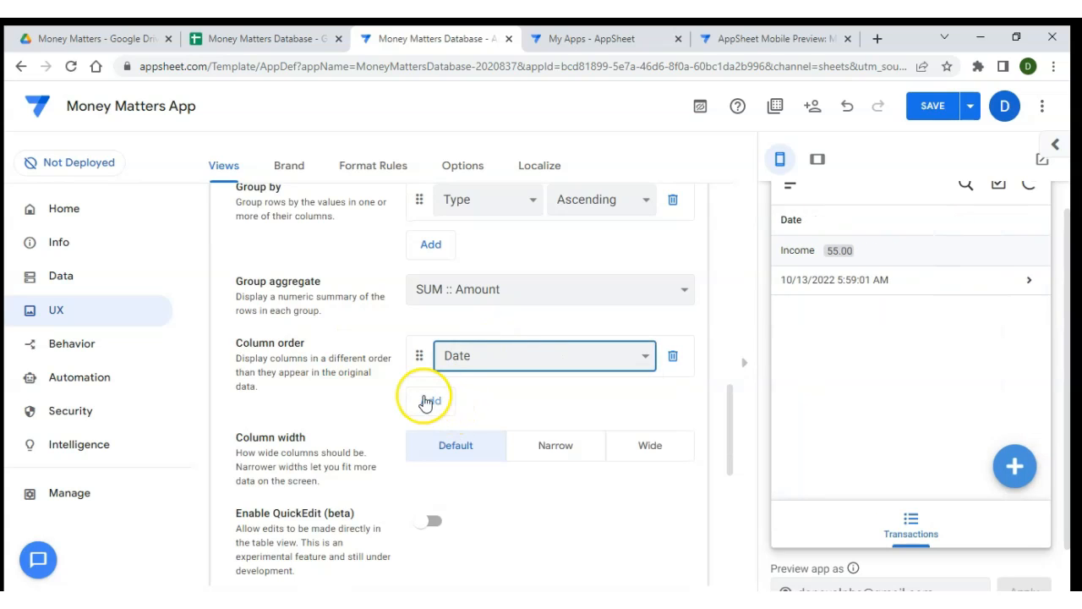
Add Details as the second column in the column order and check it in the preview
{"action": "left_click", "coordinate": [429, 402]}
{"action": "left_click", "coordinate": [476, 397]}
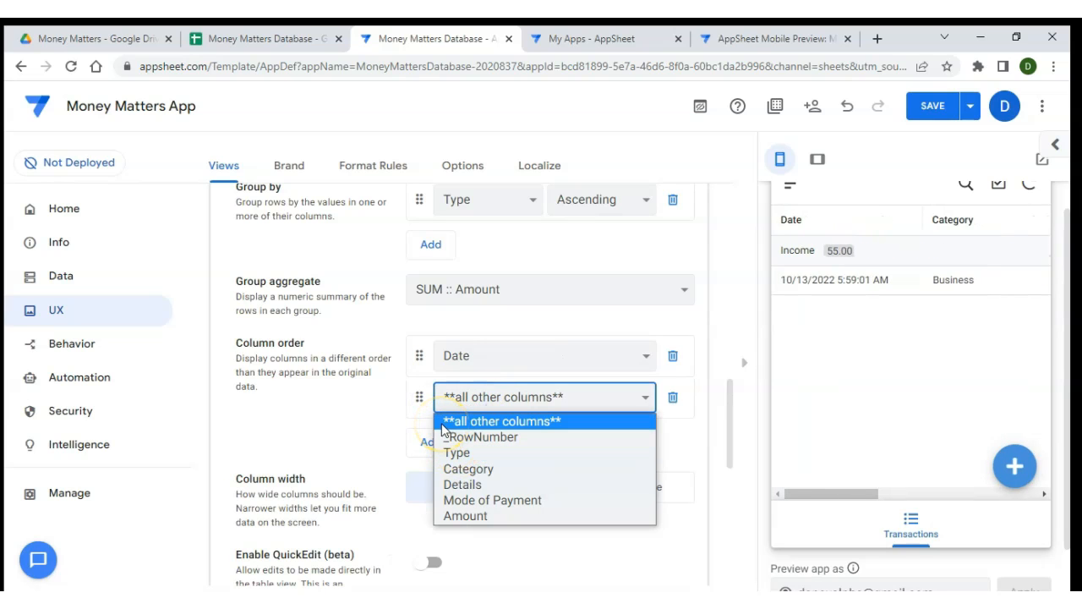
{"action": "left_click", "coordinate": [442, 424]}
{"action": "scroll", "coordinate": [414, 423], "scroll_direction": "down", "scroll_amount": 1}
{"action": "left_click", "coordinate": [508, 340]}
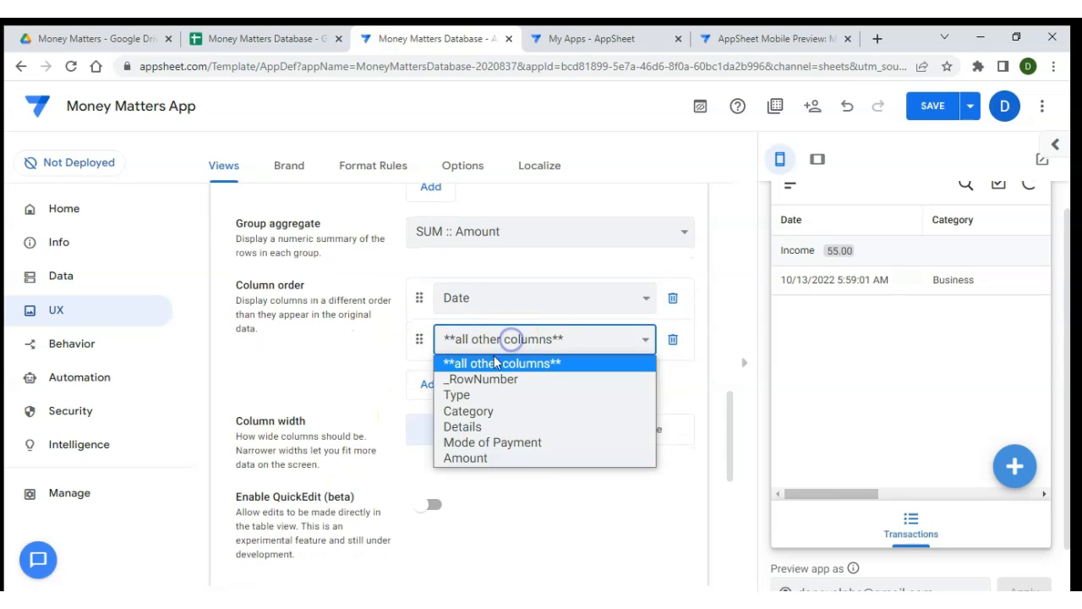
{"action": "left_click", "coordinate": [472, 427]}
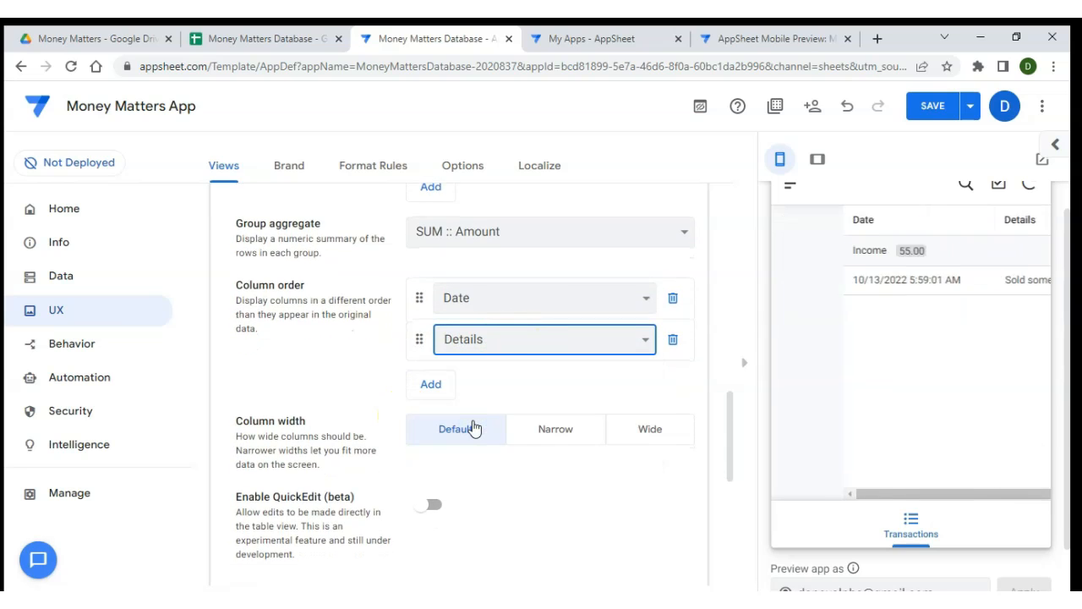
{"action": "scroll", "coordinate": [963, 292], "scroll_direction": "right", "scroll_amount": 1}
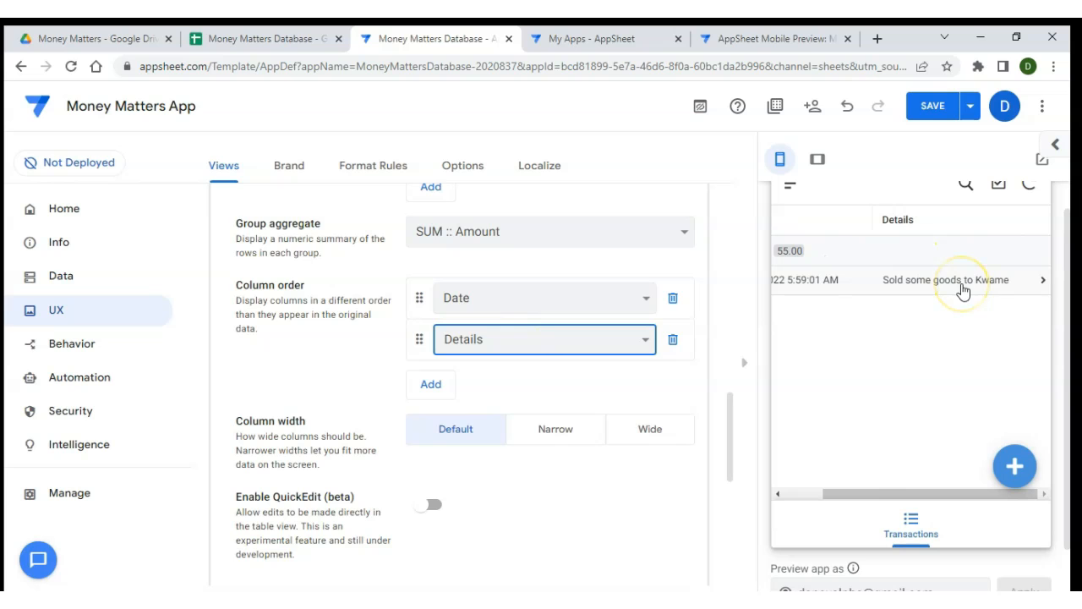
Add Amount as the third column in the column order and check the table in the preview
{"action": "scroll", "coordinate": [453, 338], "scroll_direction": "down", "scroll_amount": 1}
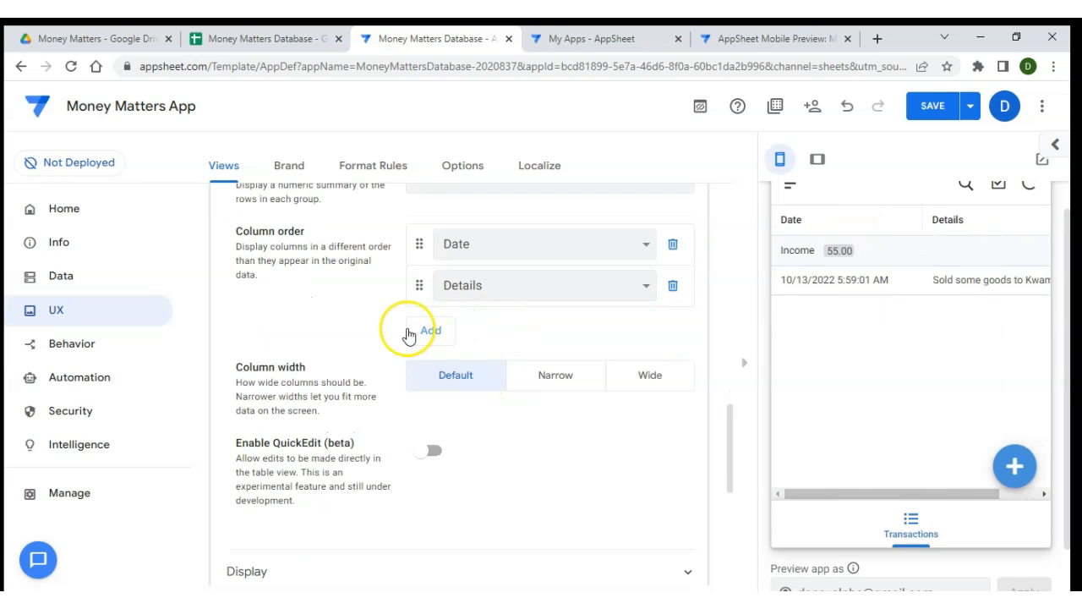
{"action": "left_click", "coordinate": [415, 332]}
{"action": "left_click", "coordinate": [467, 331]}
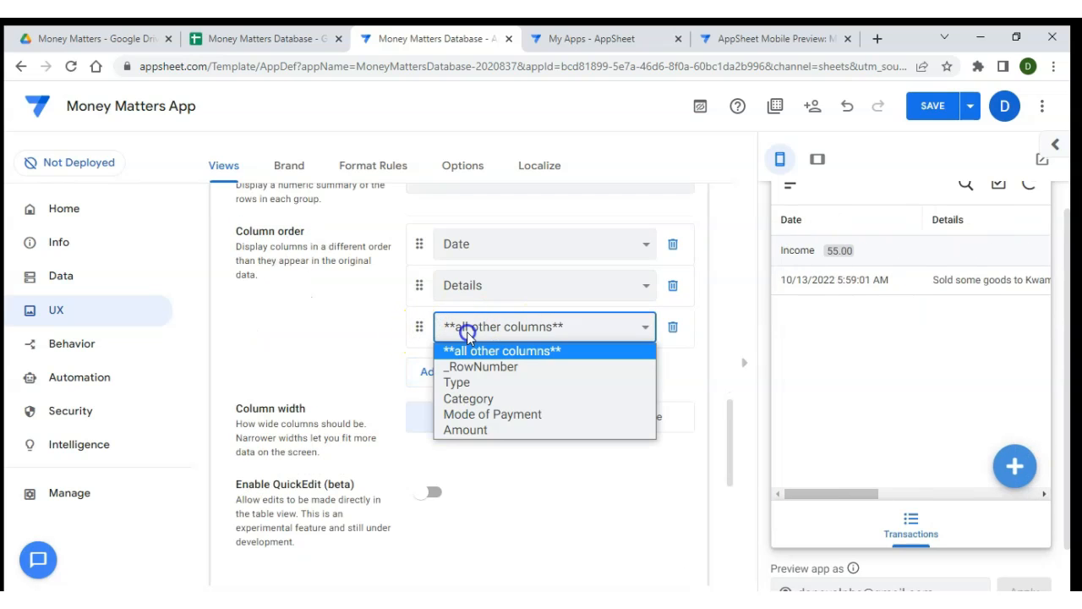
{"action": "left_click", "coordinate": [474, 429]}
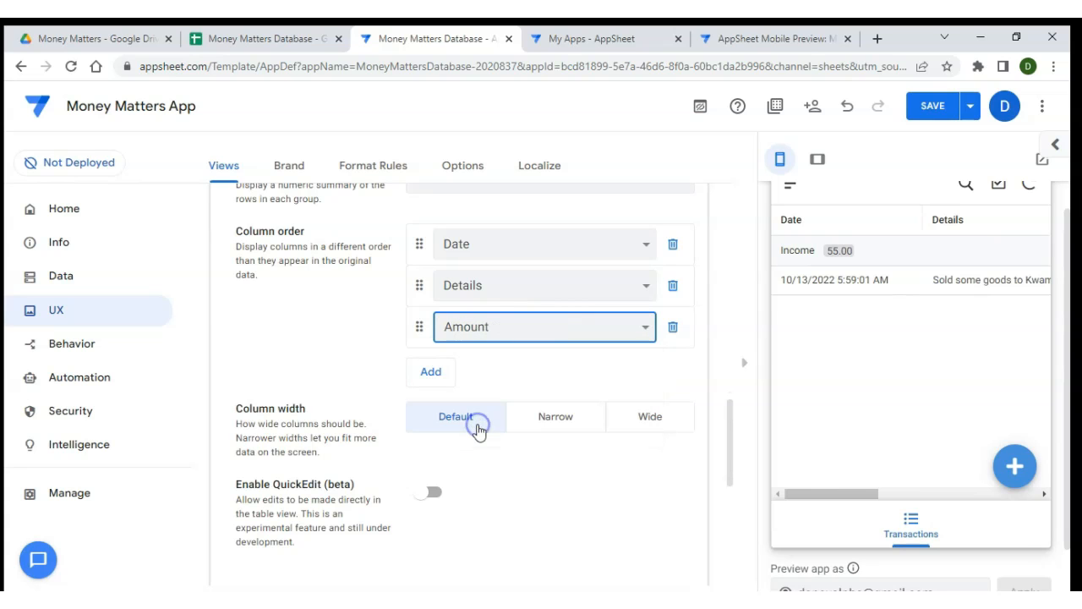
{"action": "scroll", "coordinate": [844, 282], "scroll_direction": "right", "scroll_amount": 2}
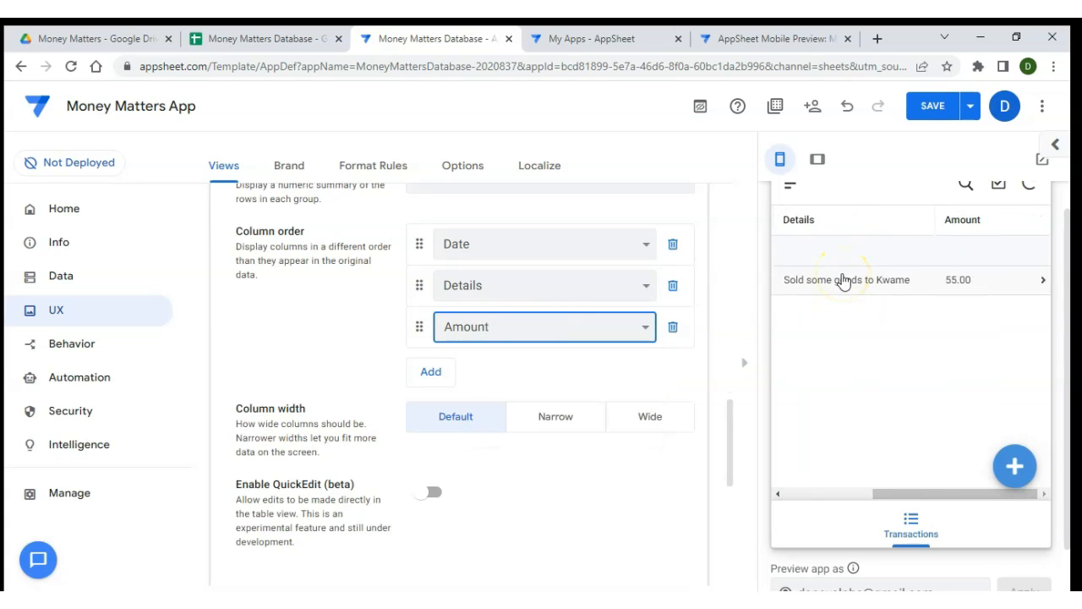
{"action": "scroll", "coordinate": [843, 281], "scroll_direction": "left", "scroll_amount": 2}
{"action": "left_click", "coordinate": [871, 356]}
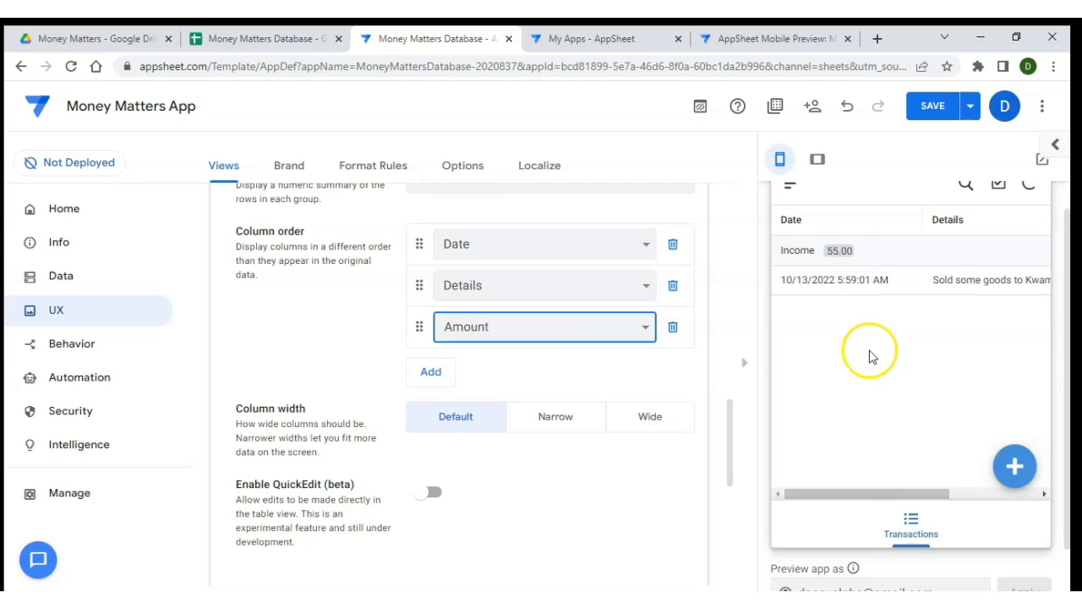
Start a new transaction in the preview with type Expenditure, category Personal and details "Purchase internet data"
{"action": "scroll", "coordinate": [544, 376], "scroll_direction": "up", "scroll_amount": 2}
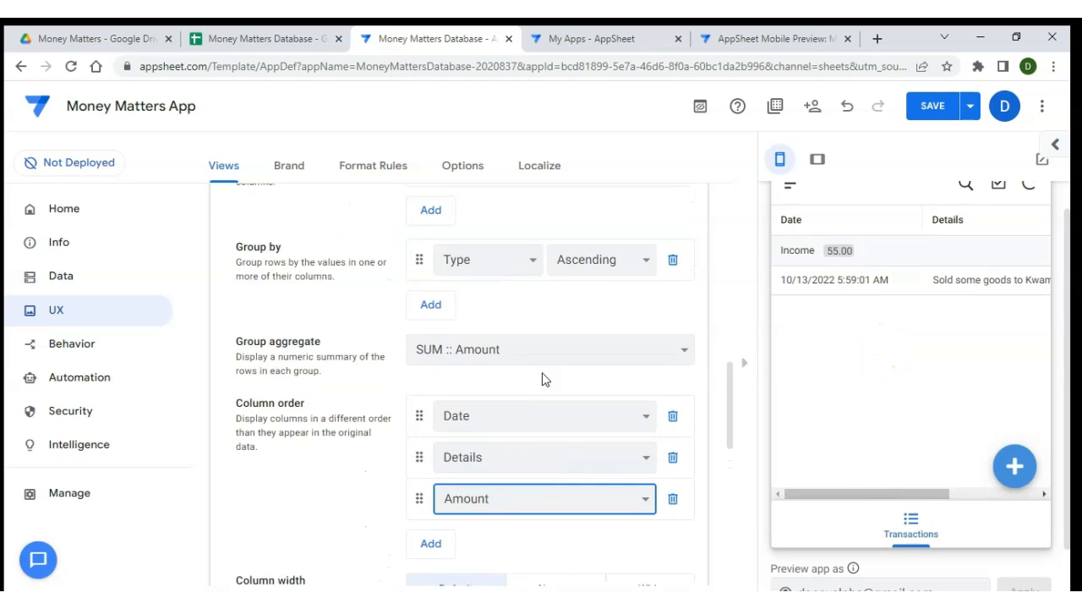
{"action": "scroll", "coordinate": [544, 380], "scroll_direction": "up", "scroll_amount": 1}
{"action": "left_click", "coordinate": [1012, 475]}
{"action": "left_click", "coordinate": [964, 359]}
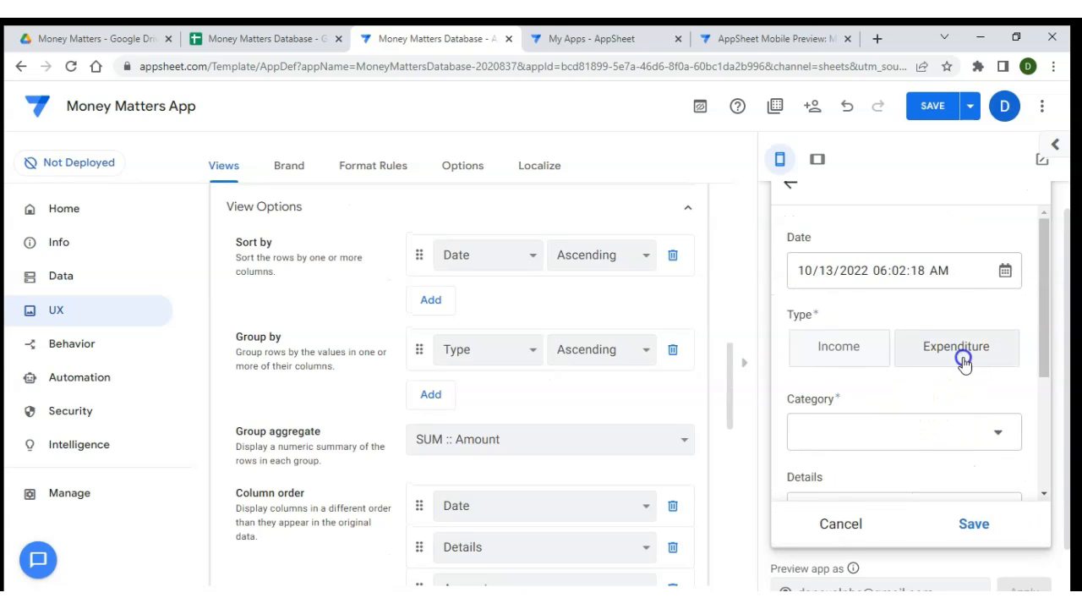
{"action": "left_click", "coordinate": [916, 433]}
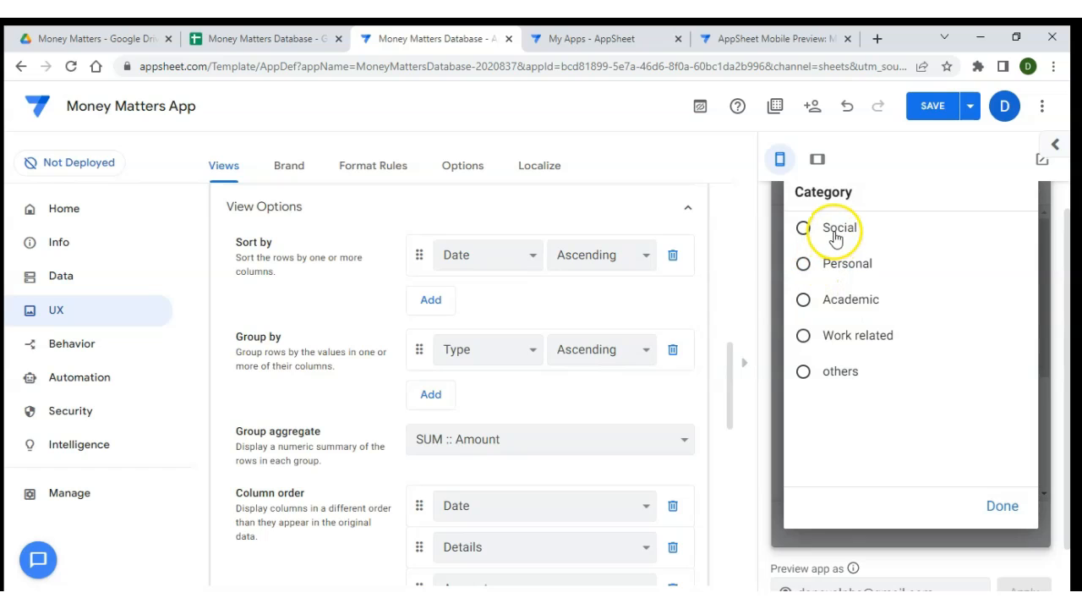
{"action": "left_click", "coordinate": [835, 263]}
{"action": "scroll", "coordinate": [911, 380], "scroll_direction": "down", "scroll_amount": 1}
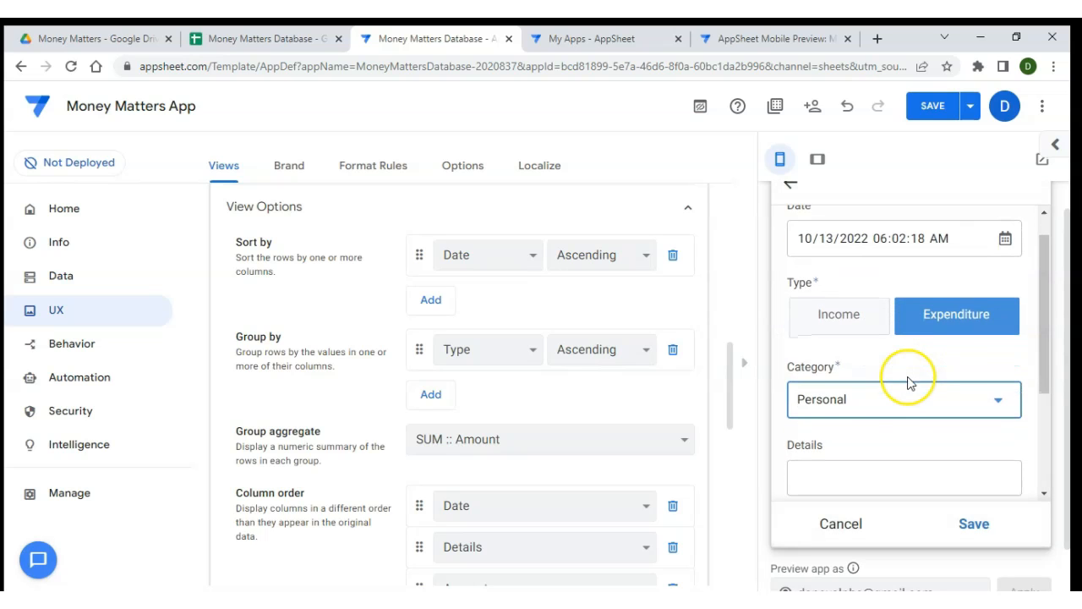
{"action": "scroll", "coordinate": [880, 437], "scroll_direction": "down", "scroll_amount": 1}
{"action": "left_click", "coordinate": [863, 434]}
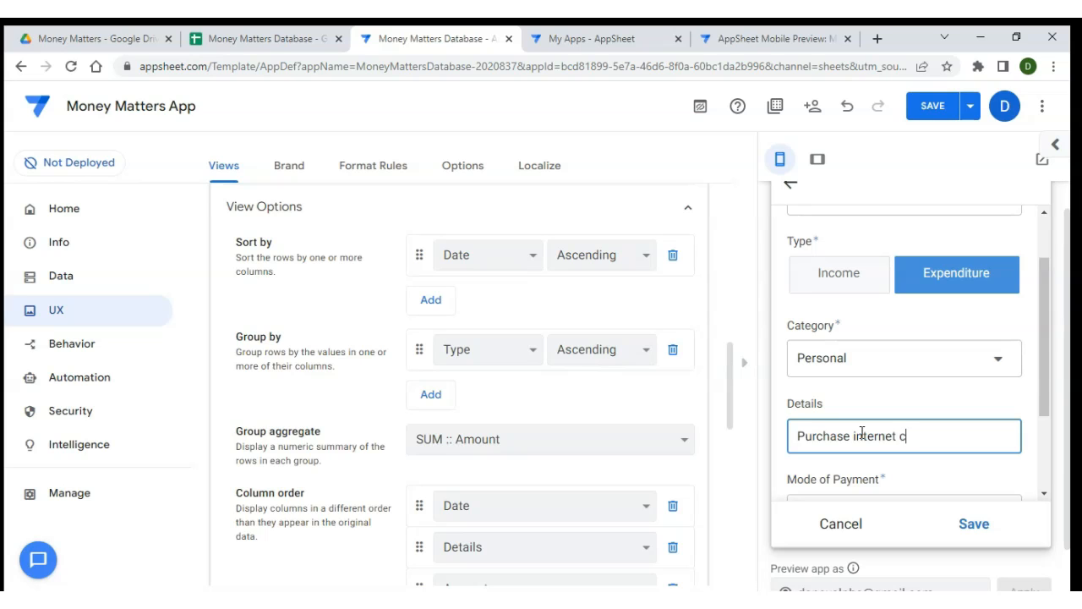
Set the mode of payment to Cash and the amount to 200, and save the transaction
{"action": "scroll", "coordinate": [860, 474], "scroll_direction": "down", "scroll_amount": 2}
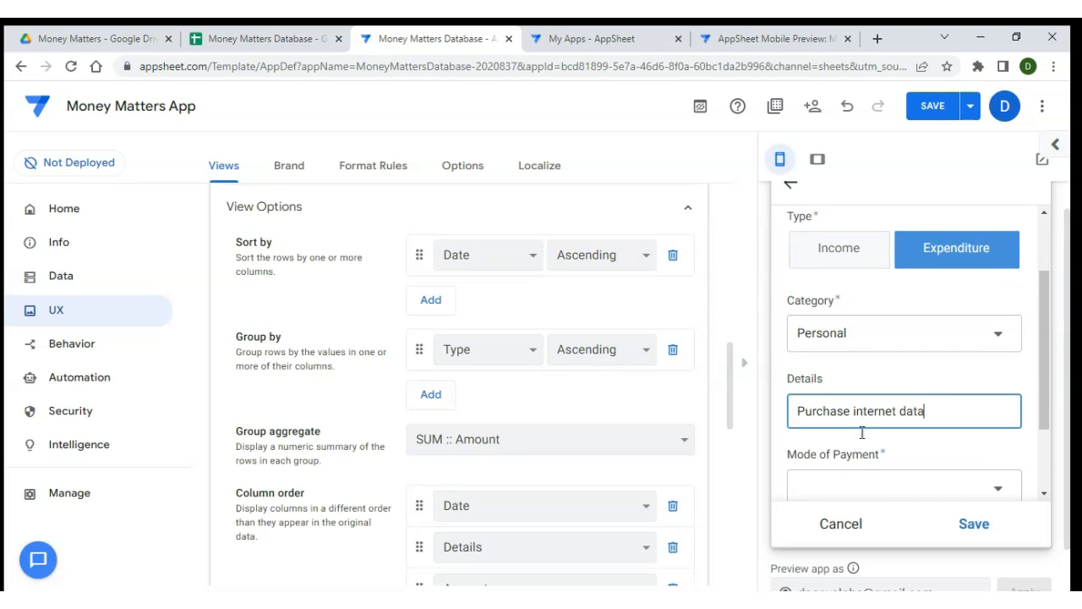
{"action": "left_click", "coordinate": [854, 431]}
{"action": "left_click", "coordinate": [833, 228]}
{"action": "left_click", "coordinate": [863, 450]}
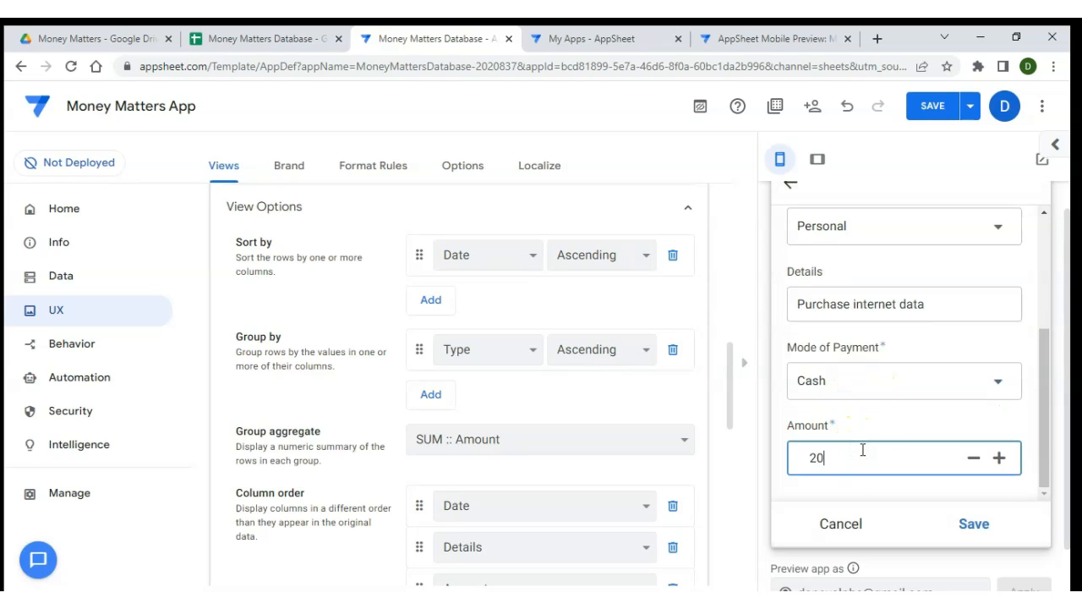
{"action": "left_click", "coordinate": [942, 478]}
{"action": "left_click", "coordinate": [974, 523]}
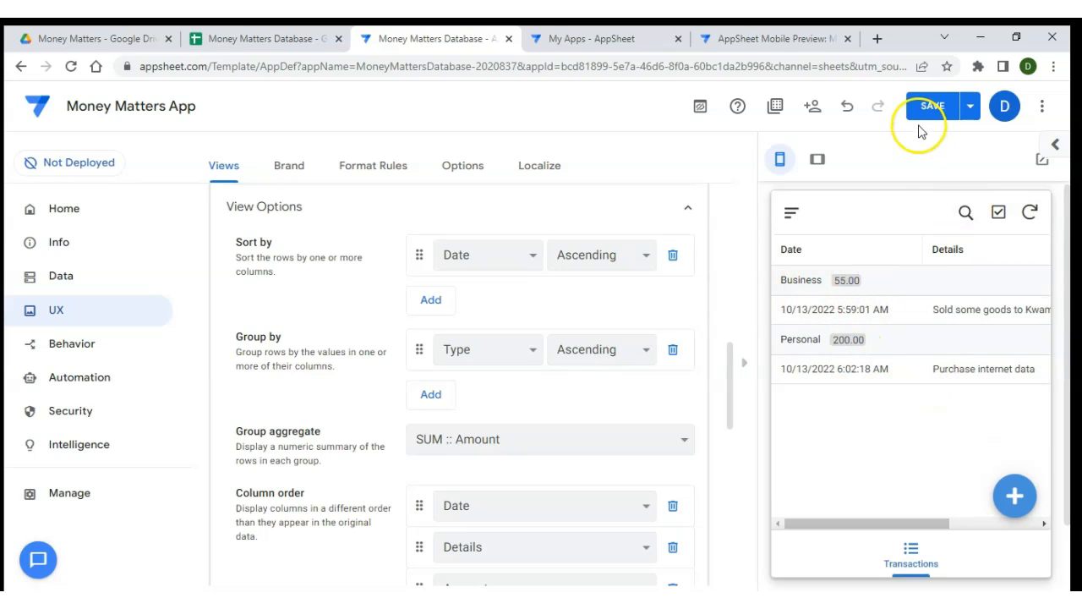
Save the app and check the Transactions table's groups and columns in the refreshed preview
{"action": "left_click", "coordinate": [946, 106]}
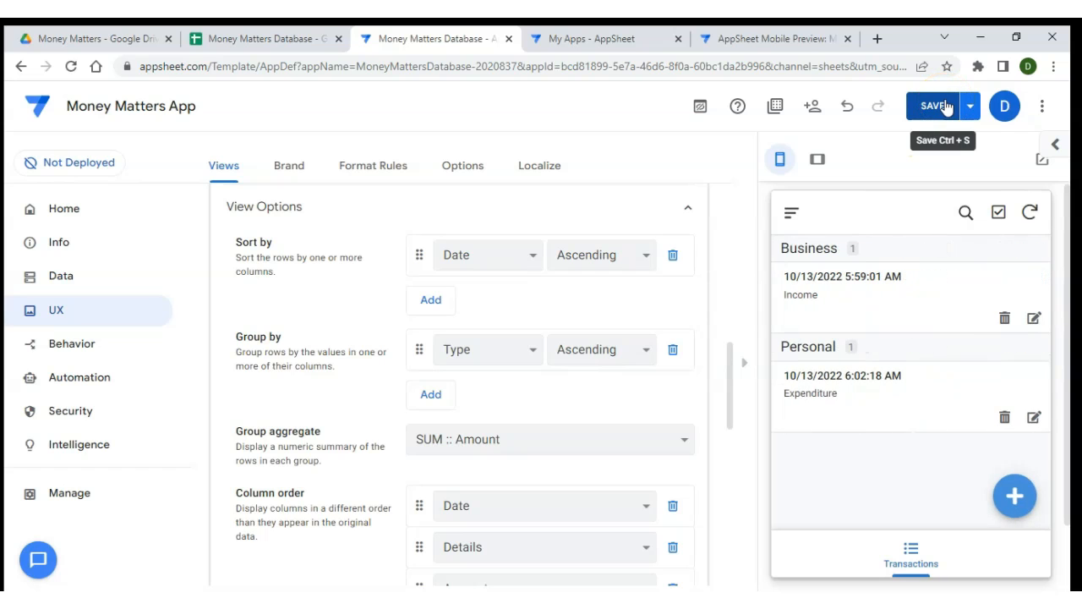
{"action": "left_click", "coordinate": [946, 106]}
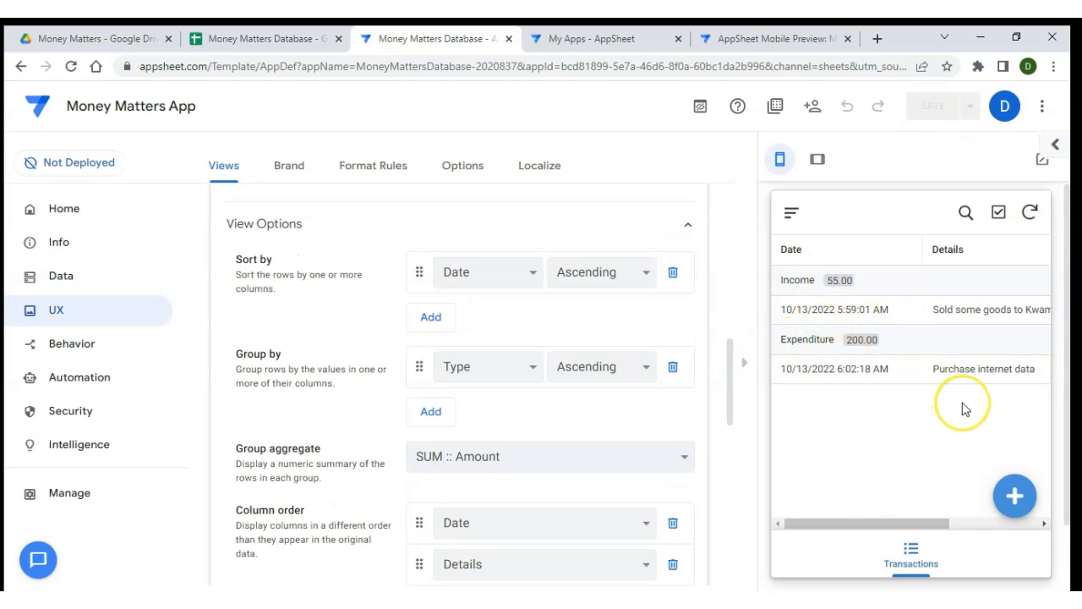
{"action": "scroll", "coordinate": [962, 406], "scroll_direction": "right", "scroll_amount": 3}
{"action": "scroll", "coordinate": [962, 406], "scroll_direction": "left", "scroll_amount": 3}
{"action": "left_click", "coordinate": [950, 410]}
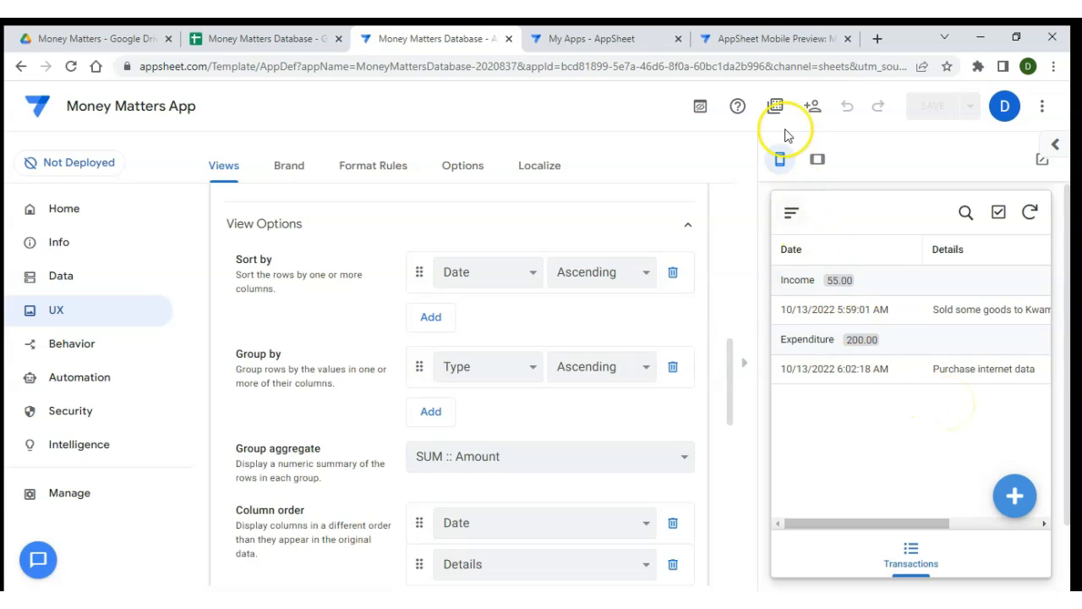
Review the Summary Page, Transactions and Modes views of the finished app in the mobile preview tab, and return to the editor
{"action": "left_click", "coordinate": [793, 39]}
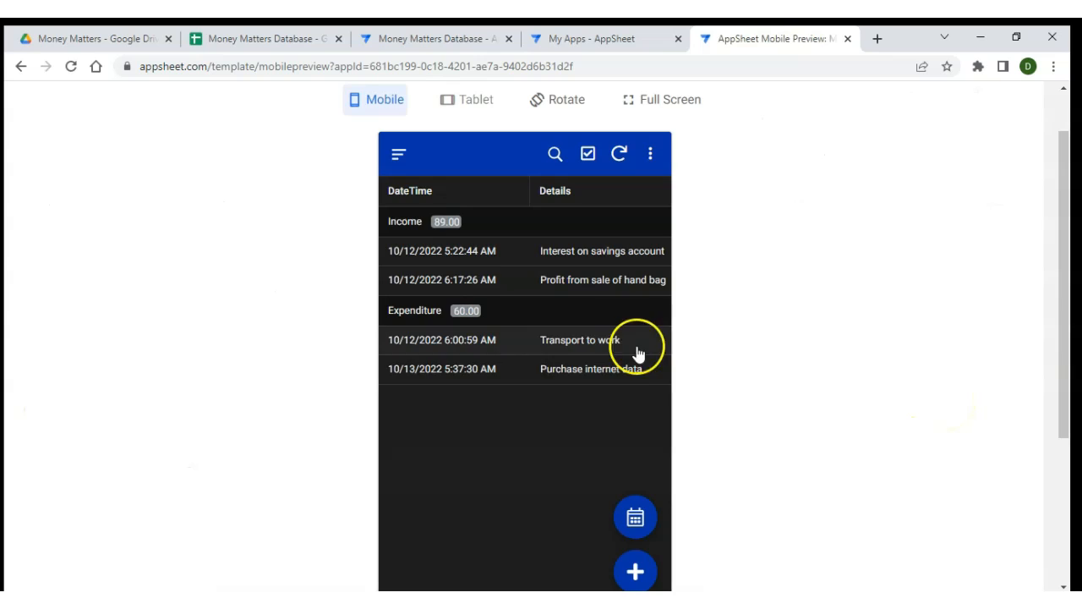
{"action": "scroll", "coordinate": [539, 390], "scroll_direction": "down", "scroll_amount": 1}
{"action": "scroll", "coordinate": [540, 391], "scroll_direction": "down", "scroll_amount": 1}
{"action": "left_click", "coordinate": [435, 554]}
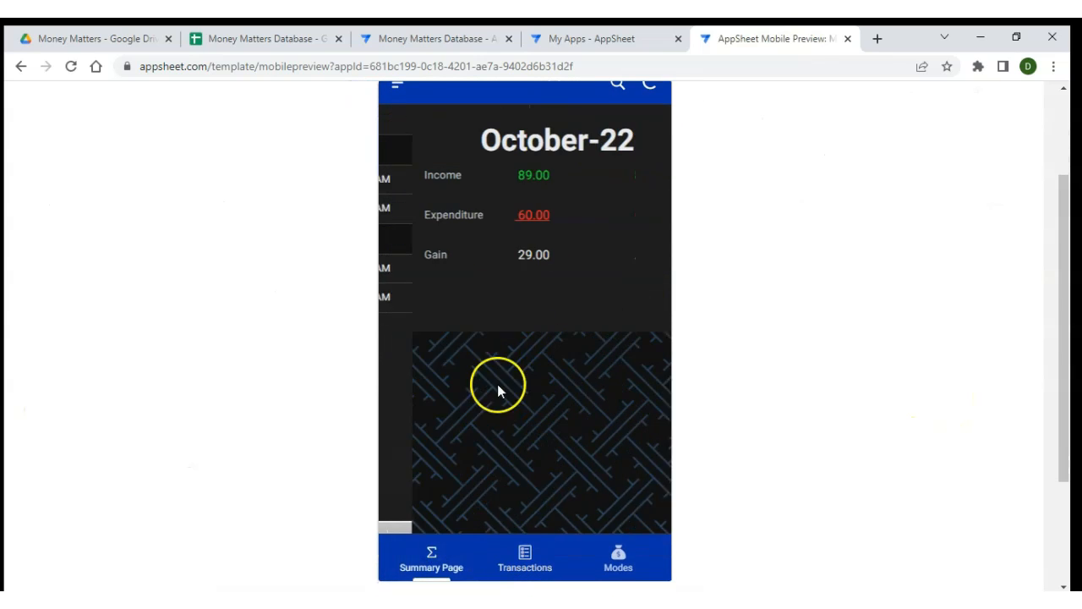
{"action": "left_click", "coordinate": [525, 550]}
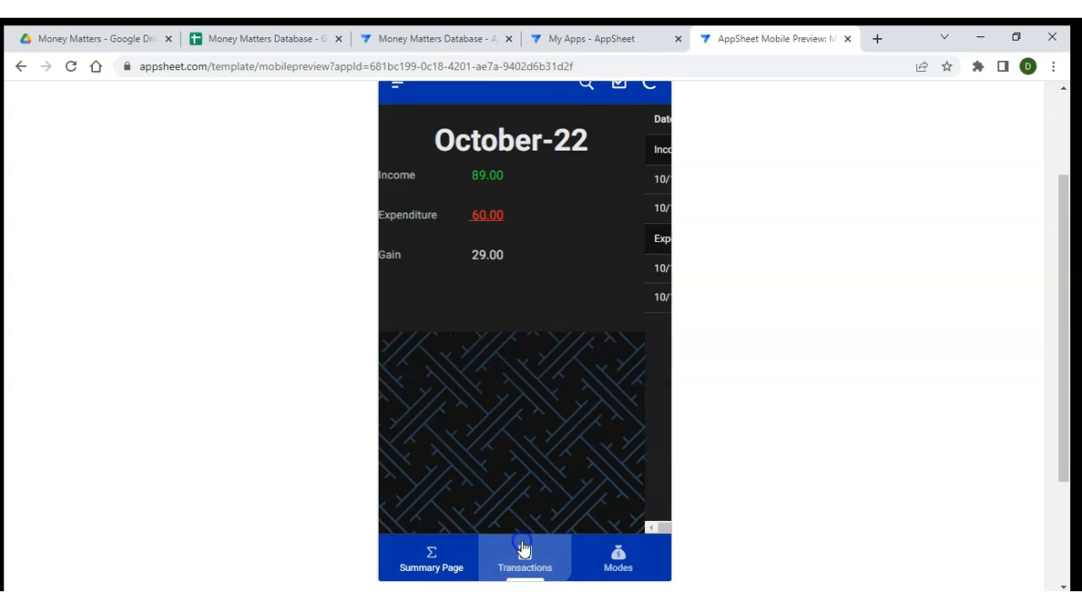
{"action": "left_click", "coordinate": [617, 551]}
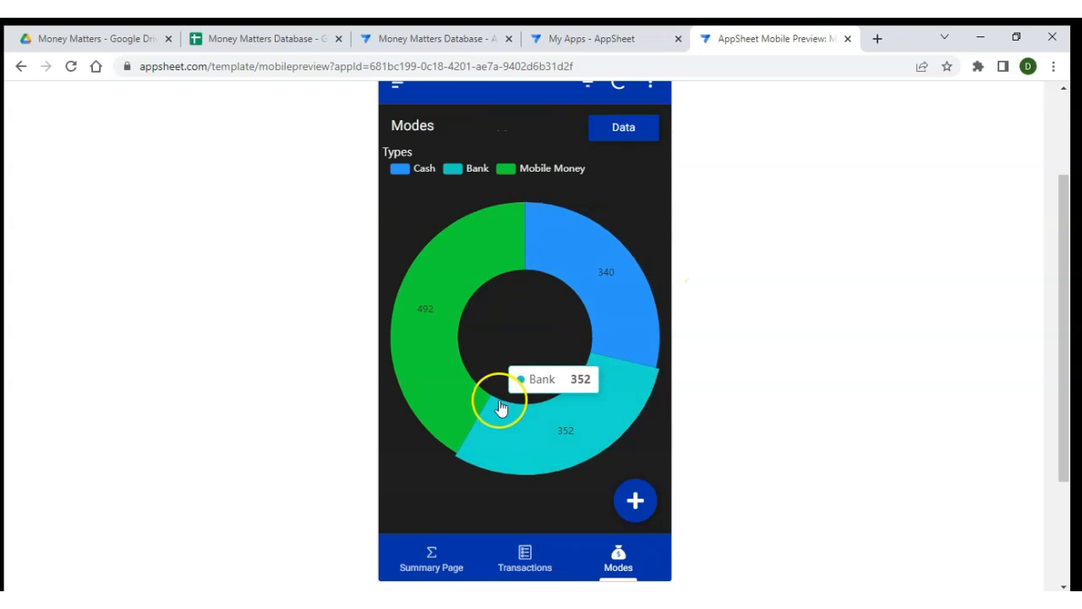
{"action": "left_click", "coordinate": [419, 34]}
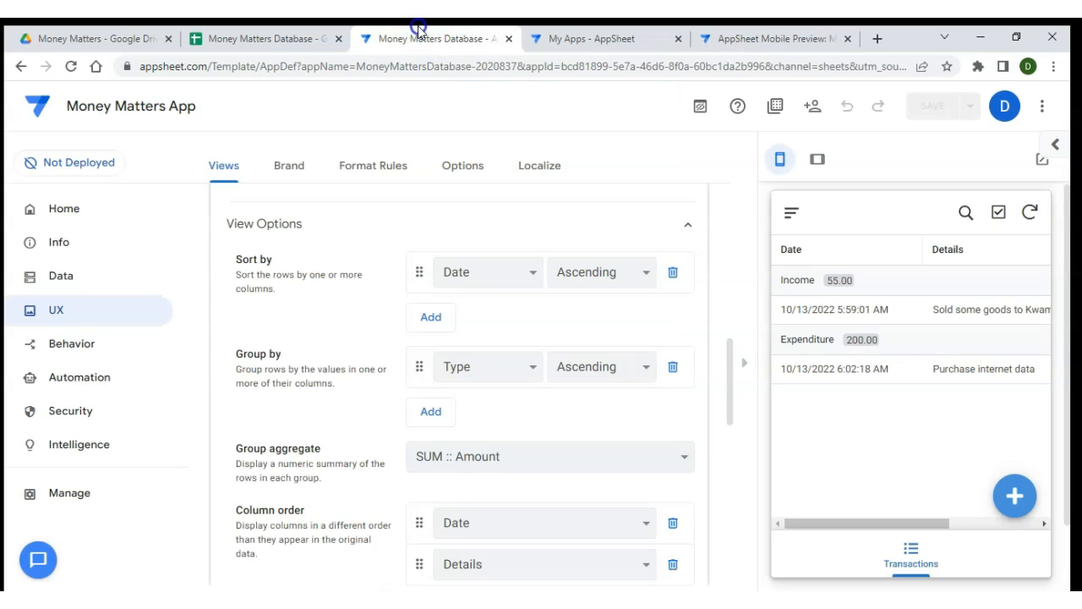